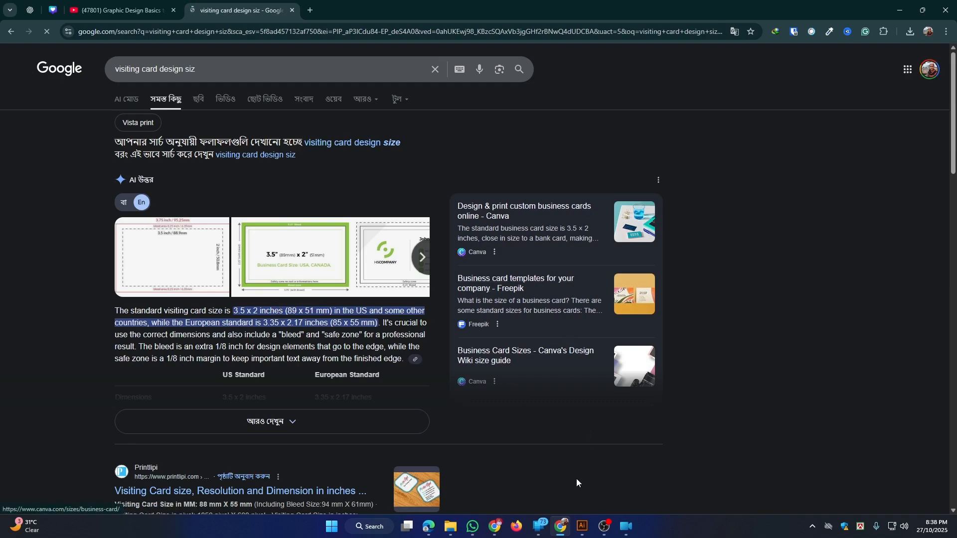
Note the 3.5 x 2 inch card size and bring up Illustrator from the taskbar
{"action": "mouse_move", "coordinate": [582, 522]}
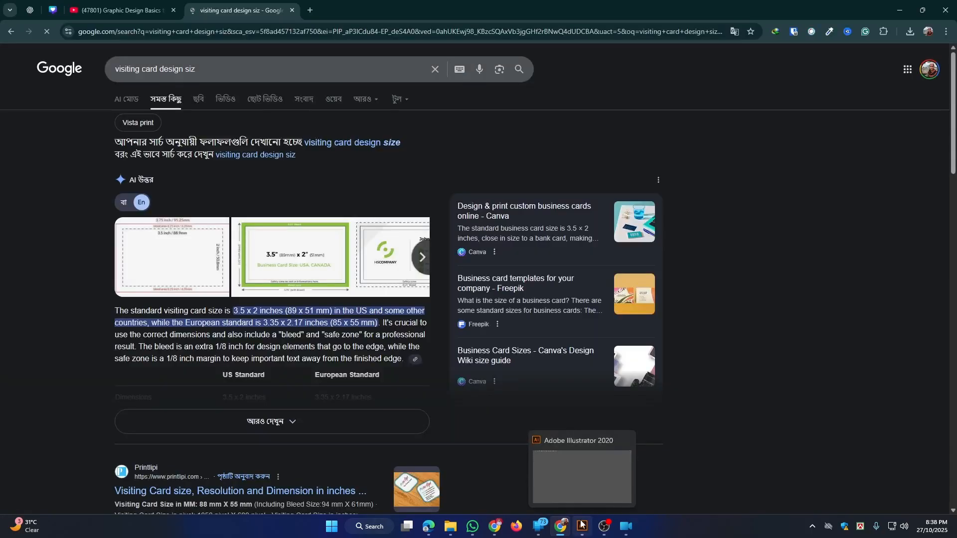
Start a new Illustrator document and switch its units to inches
{"action": "left_click", "coordinate": [582, 524]}
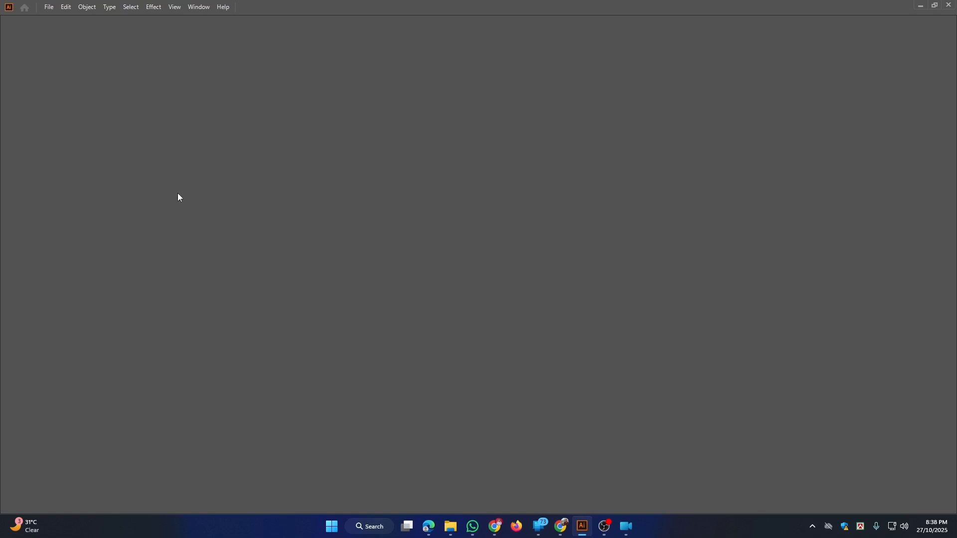
{"action": "left_click", "coordinate": [49, 7]}
{"action": "left_click", "coordinate": [58, 21]}
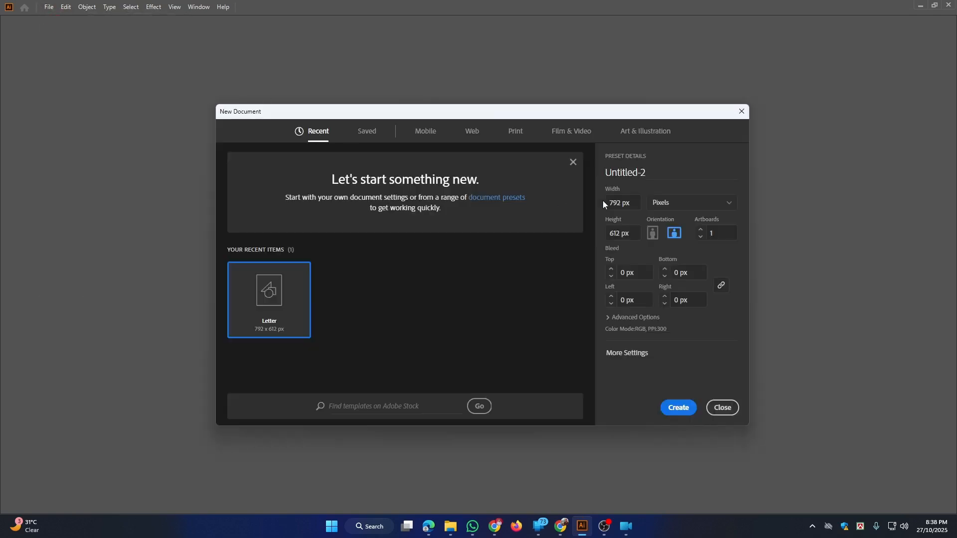
{"action": "left_click_drag", "start_coordinate": [633, 203], "coordinate": [607, 201]}
{"action": "type", "text": "3.5"}
{"action": "left_click", "coordinate": [707, 207]}
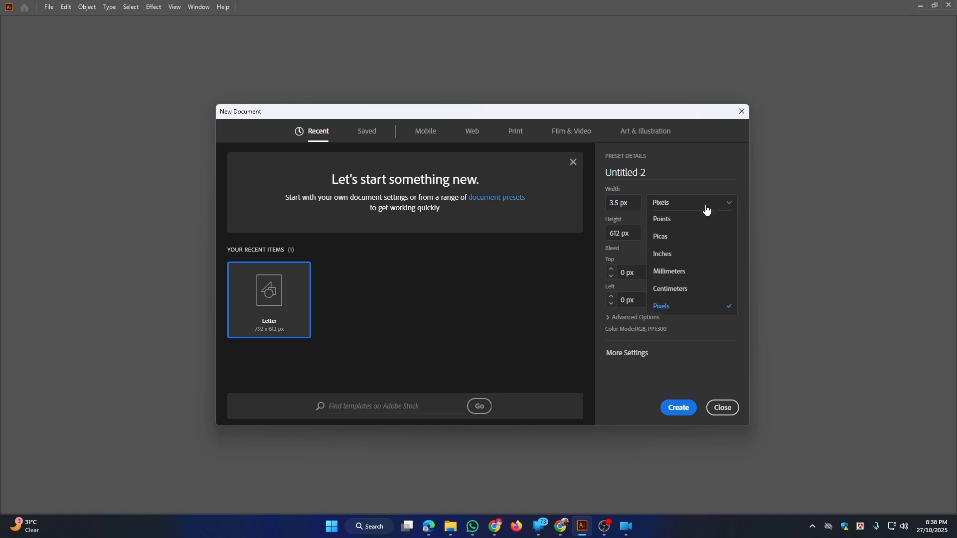
{"action": "left_click", "coordinate": [689, 256]}
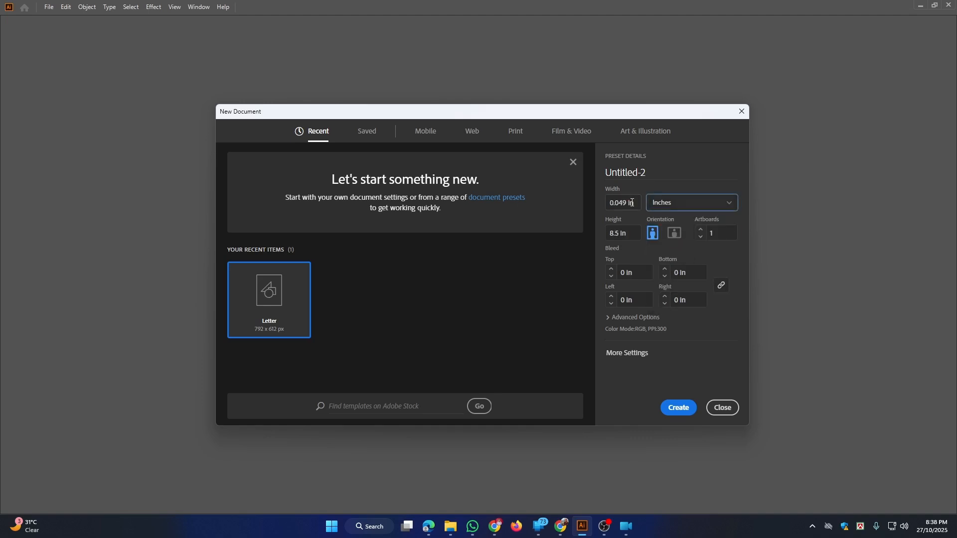
Set the artboard size to 3.5 x 2 in with 2 artboards
{"action": "left_click_drag", "start_coordinate": [633, 203], "coordinate": [612, 197]}
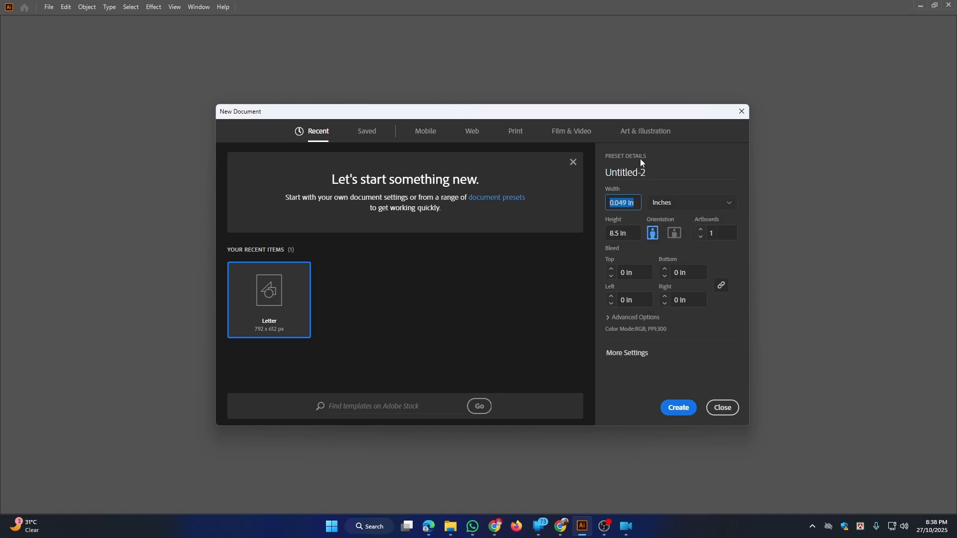
{"action": "type", "text": "3.5"}
{"action": "left_click_drag", "start_coordinate": [628, 233], "coordinate": [608, 229]}
{"action": "type", "text": "2"}
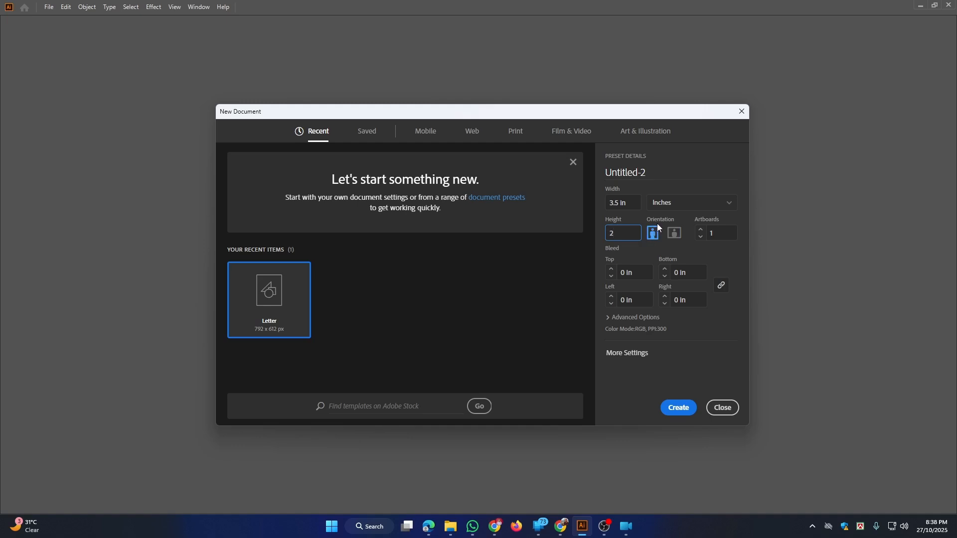
{"action": "left_click", "coordinate": [702, 231]}
Apply a 0.125 in bleed on all sides
{"action": "left_click", "coordinate": [621, 274]}
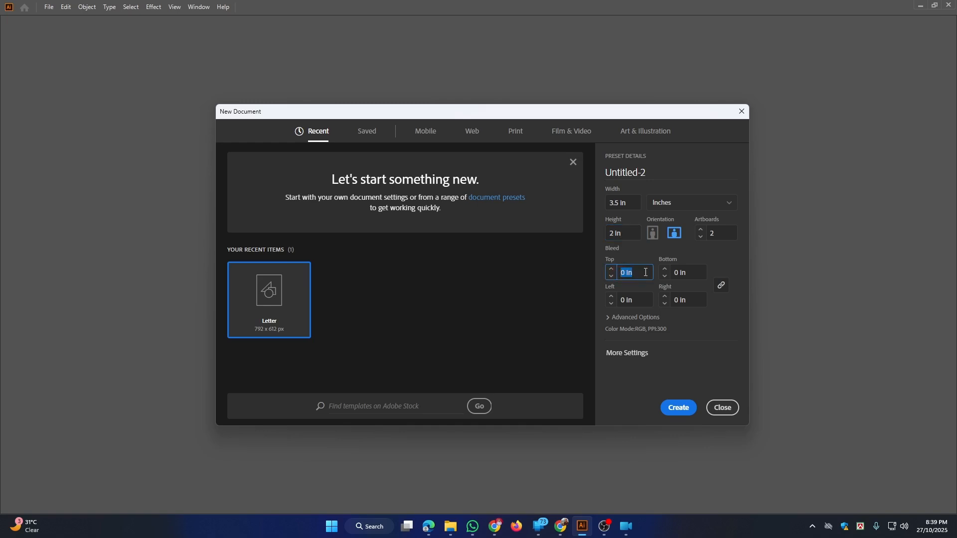
{"action": "type", "text": "0.125"}
{"action": "left_click", "coordinate": [727, 261]}
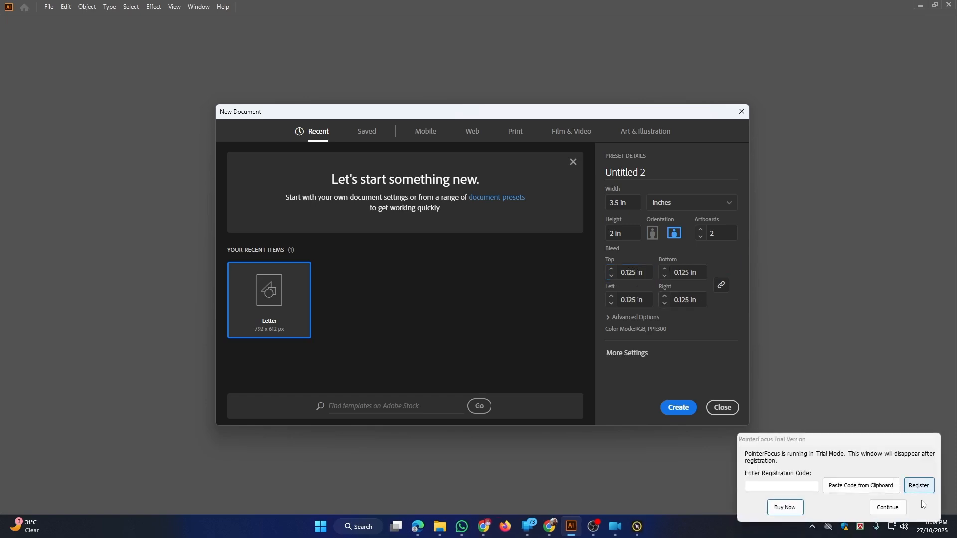
{"action": "left_click", "coordinate": [902, 507]}
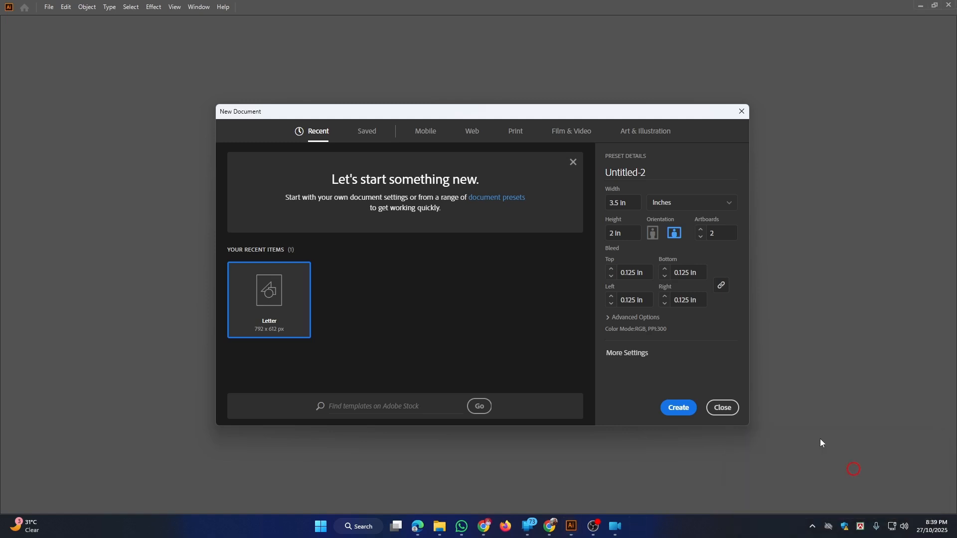
Set the document colour mode to CMYK in Advanced Options
{"action": "left_click", "coordinate": [637, 317]}
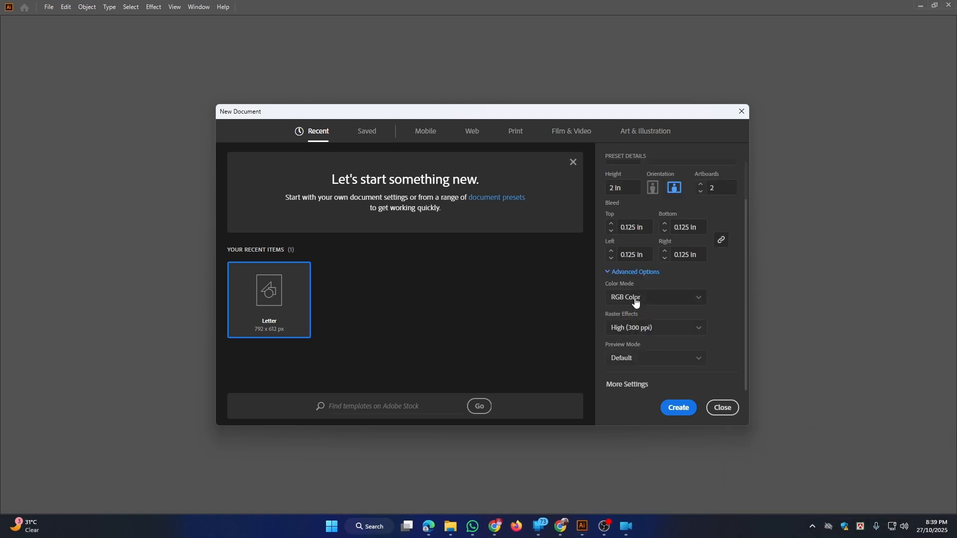
{"action": "left_click", "coordinate": [635, 299]}
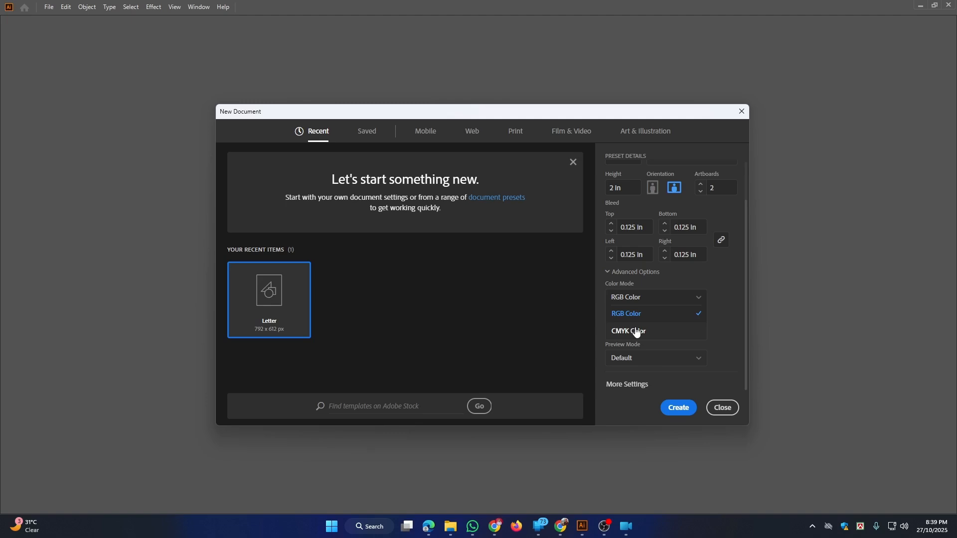
{"action": "left_click", "coordinate": [635, 332]}
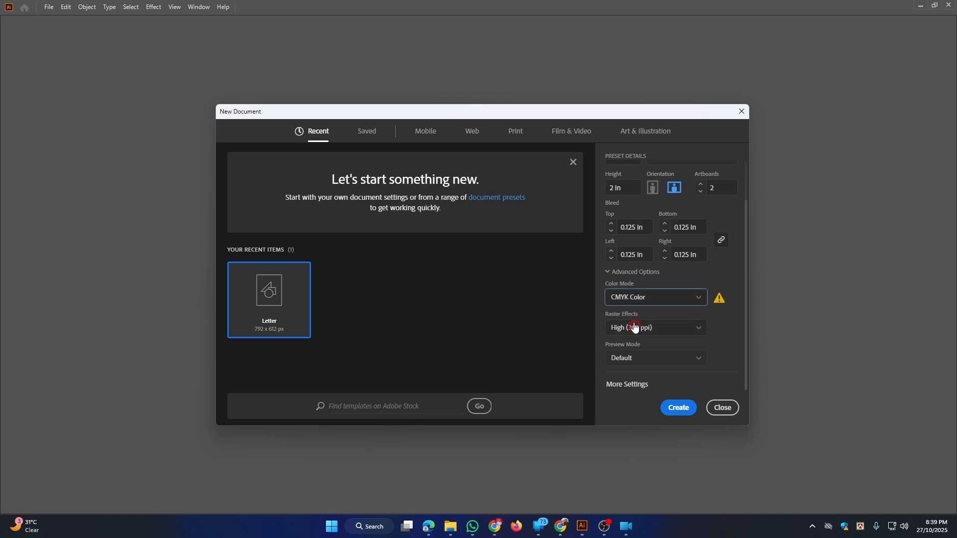
{"action": "left_click", "coordinate": [620, 273]}
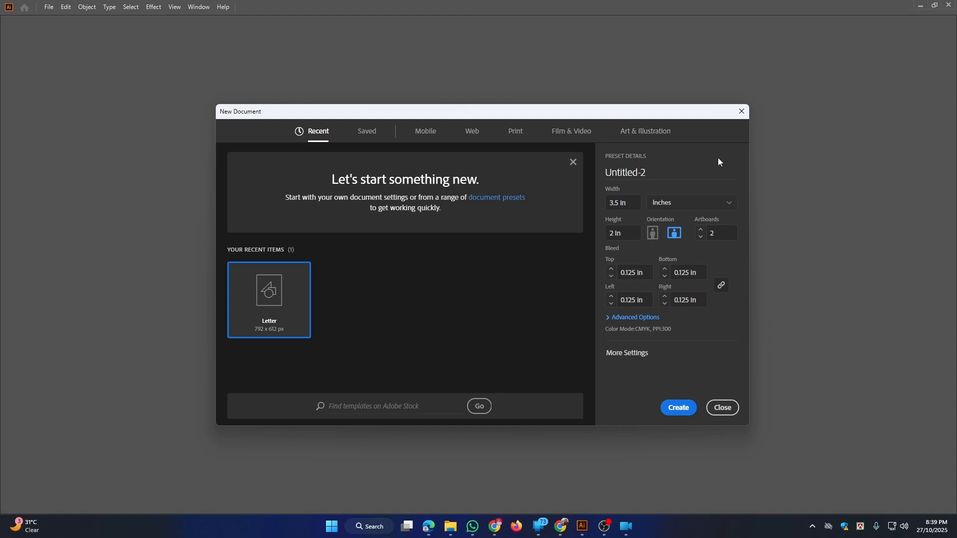
Create the two-artboard document, zoom out to show both artboards, and pick the Rectangle Tool
{"action": "left_click", "coordinate": [679, 409]}
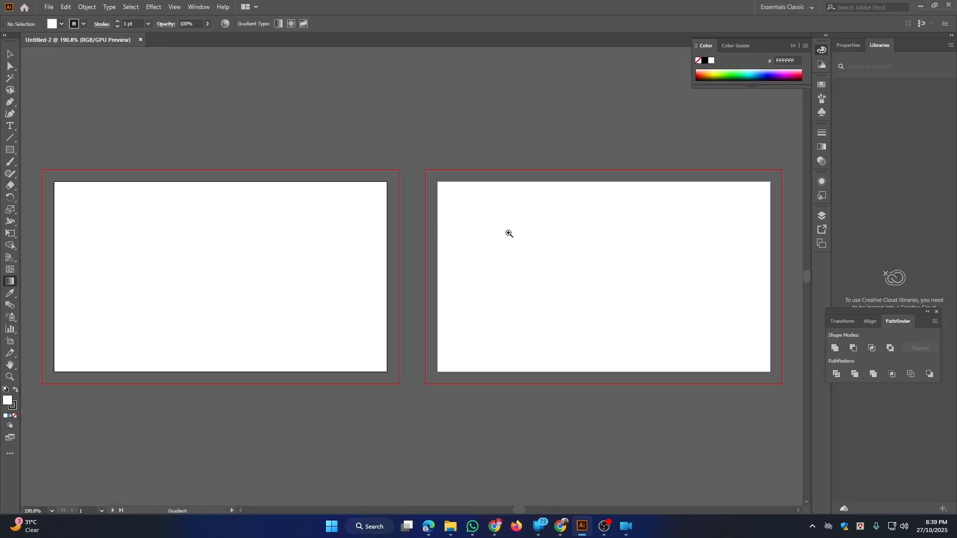
{"action": "left_click_drag", "start_coordinate": [510, 232], "coordinate": [489, 233]}
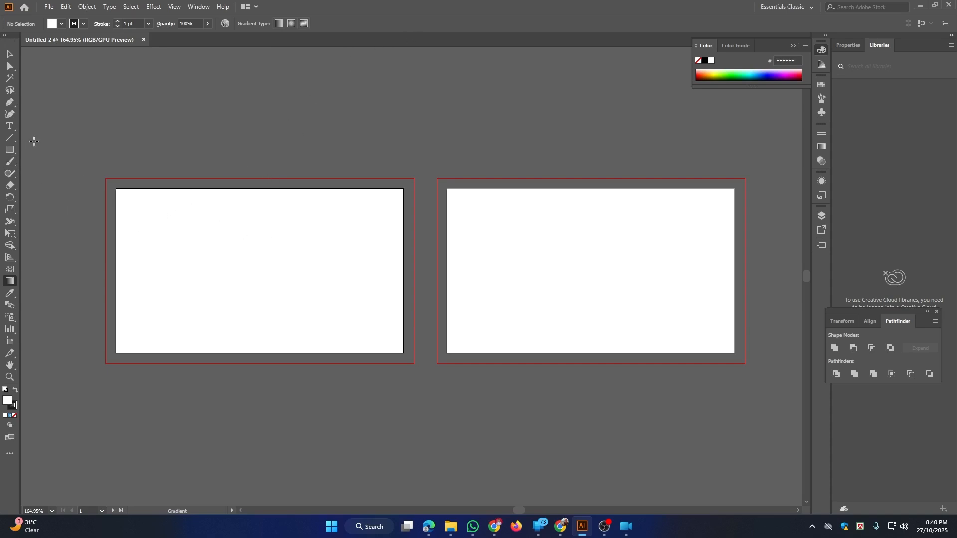
{"action": "left_click", "coordinate": [10, 150]}
{"action": "left_click_drag", "start_coordinate": [15, 152], "coordinate": [46, 150]}
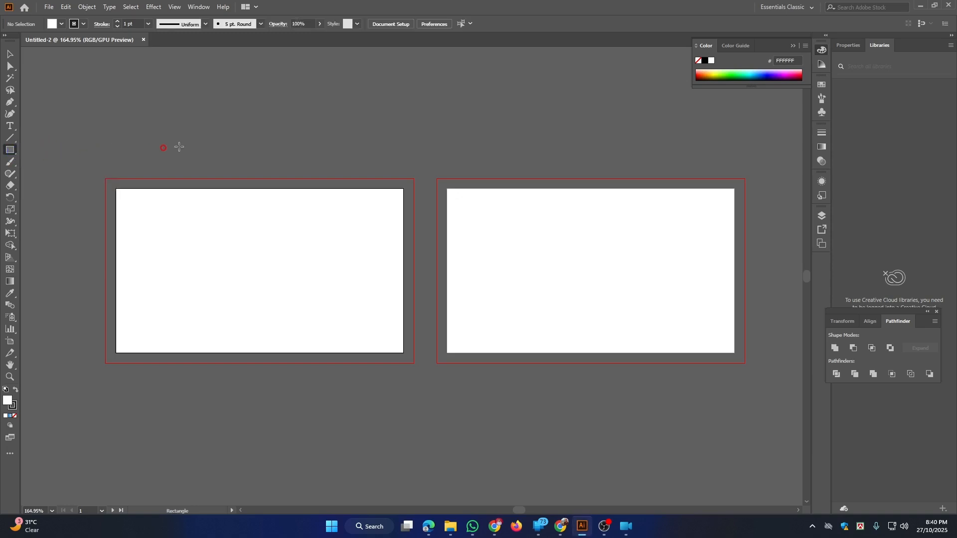
Draw a rectangle of width 3.5 in and height 2 in
{"action": "left_click", "coordinate": [223, 141]}
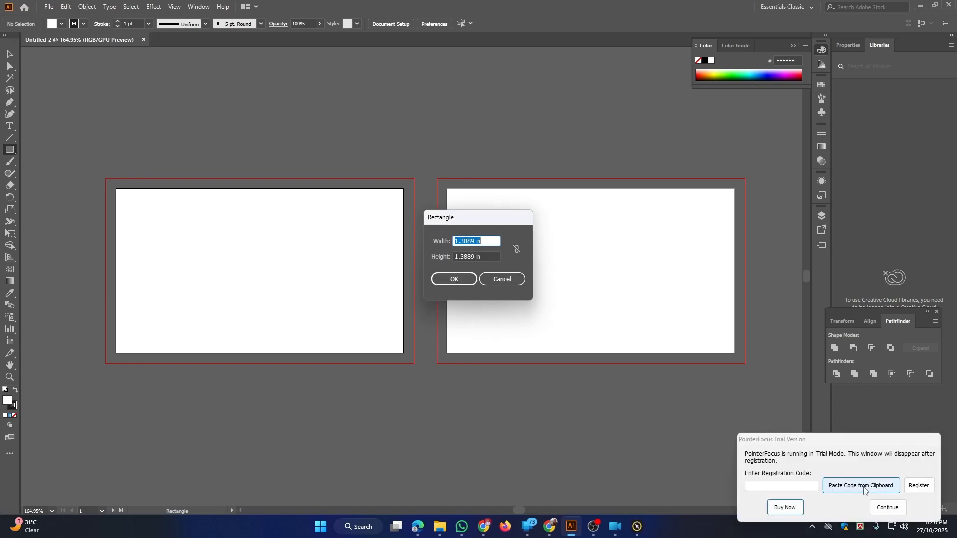
{"action": "left_click", "coordinate": [887, 507]}
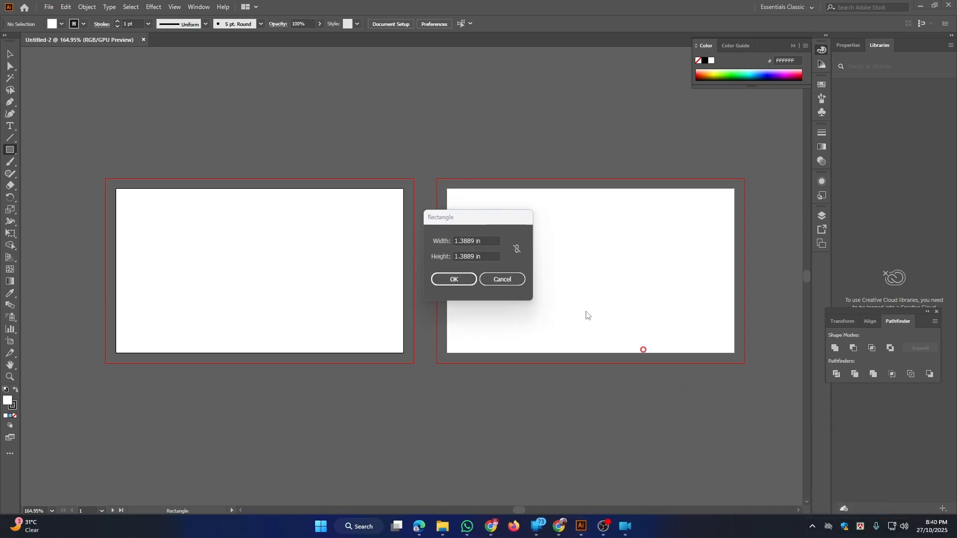
{"action": "left_click", "coordinate": [486, 241]}
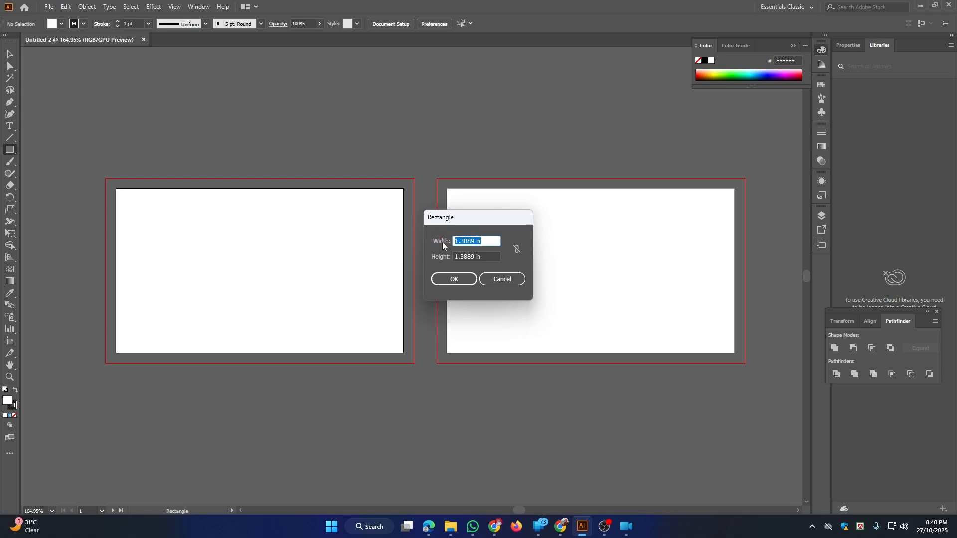
{"action": "type", "text": "3.5"}
{"action": "key", "text": "Tab"}
{"action": "type", "text": "2"}
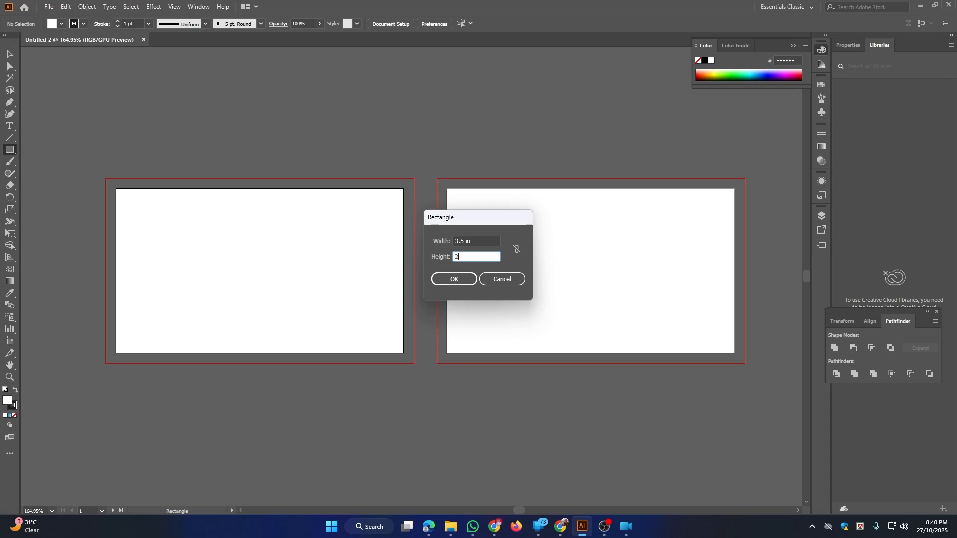
{"action": "left_click", "coordinate": [442, 279]}
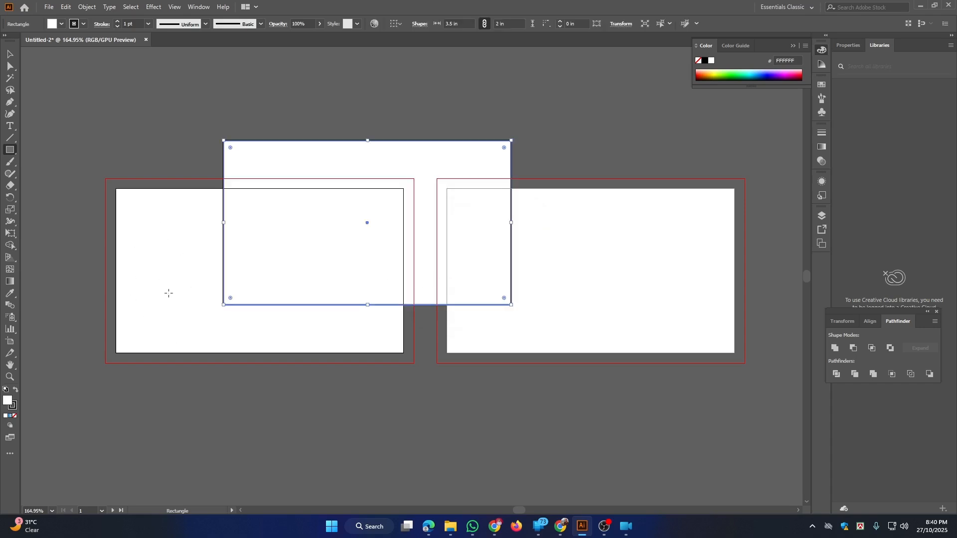
Give the rectangle a red FF0000 fill and no stroke
{"action": "left_click", "coordinate": [14, 409]}
{"action": "left_click", "coordinate": [14, 415]}
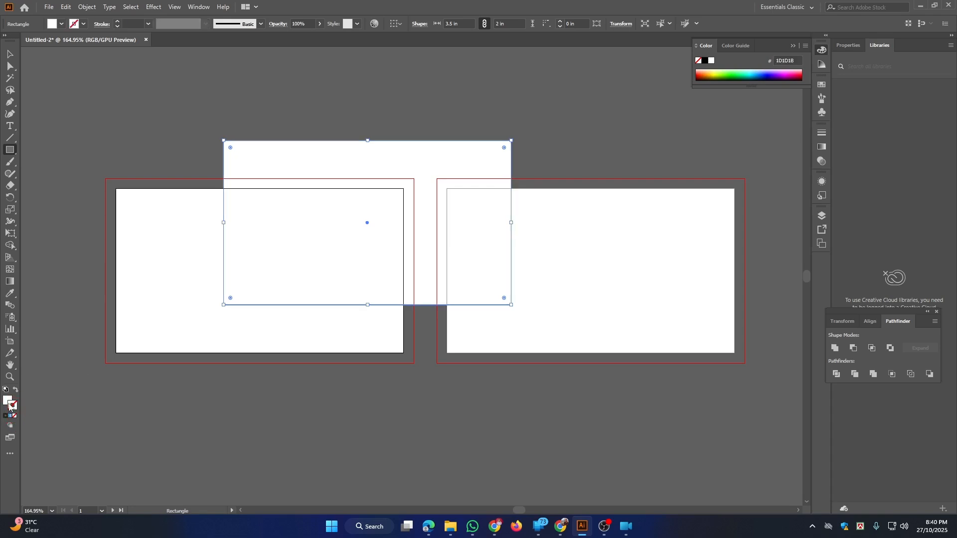
{"action": "double_click", "coordinate": [7, 402]}
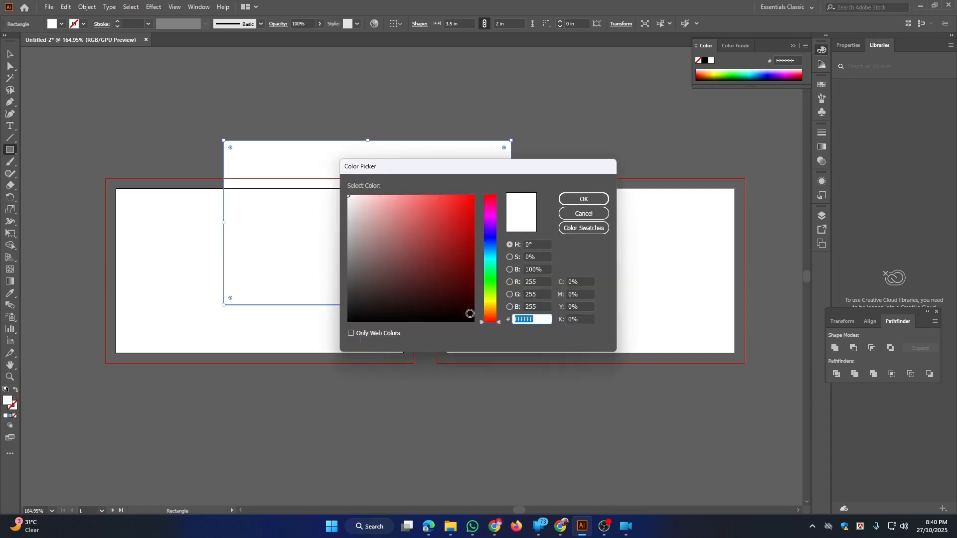
{"action": "left_click_drag", "start_coordinate": [474, 197], "coordinate": [476, 193]}
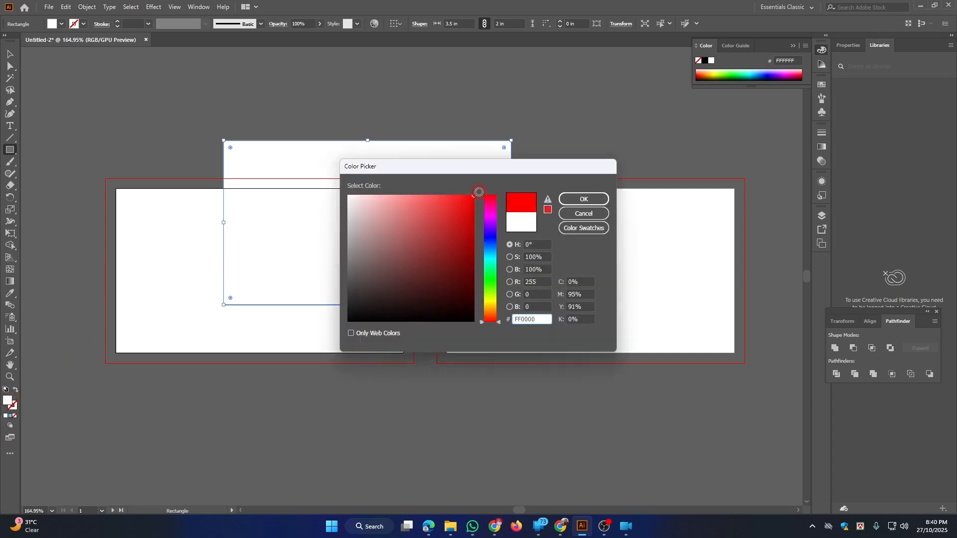
{"action": "left_click", "coordinate": [582, 199]}
Move the red rectangle over the left artboard
{"action": "left_click", "coordinate": [10, 53]}
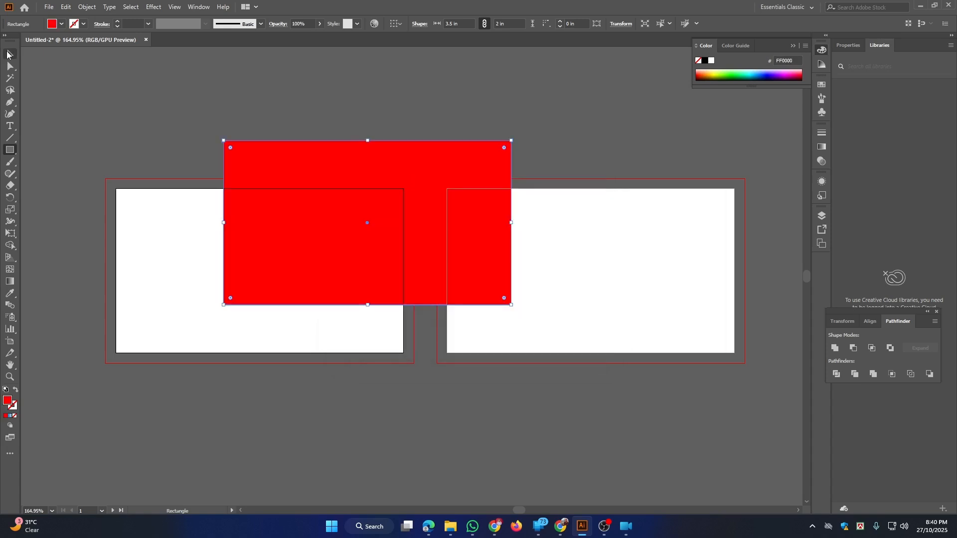
{"action": "left_click_drag", "start_coordinate": [306, 190], "coordinate": [492, 195]}
{"action": "left_click_drag", "start_coordinate": [477, 231], "coordinate": [382, 270]}
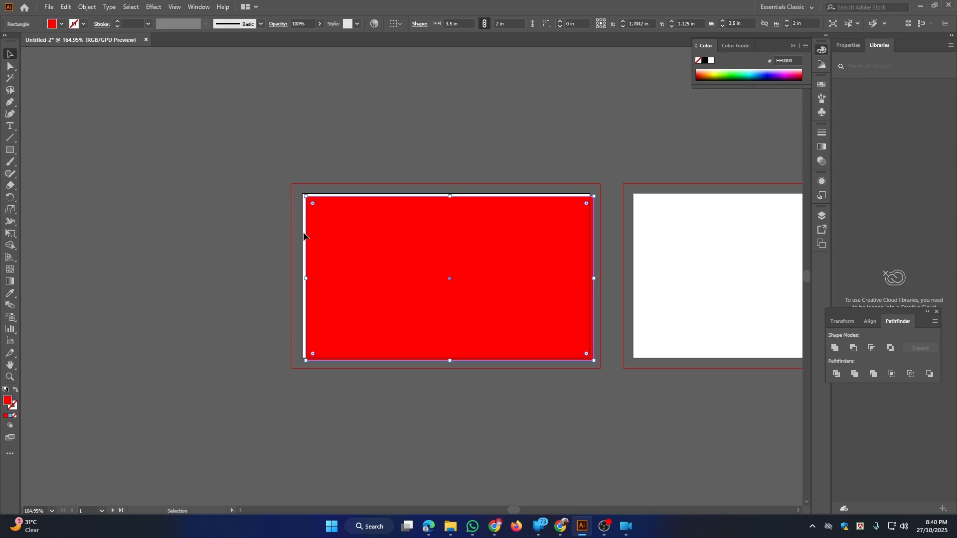
Nudge the red rectangle closer into place on the left artboard
{"action": "left_click_drag", "start_coordinate": [286, 191], "coordinate": [360, 319]}
{"action": "left_click_drag", "start_coordinate": [463, 333], "coordinate": [359, 297]}
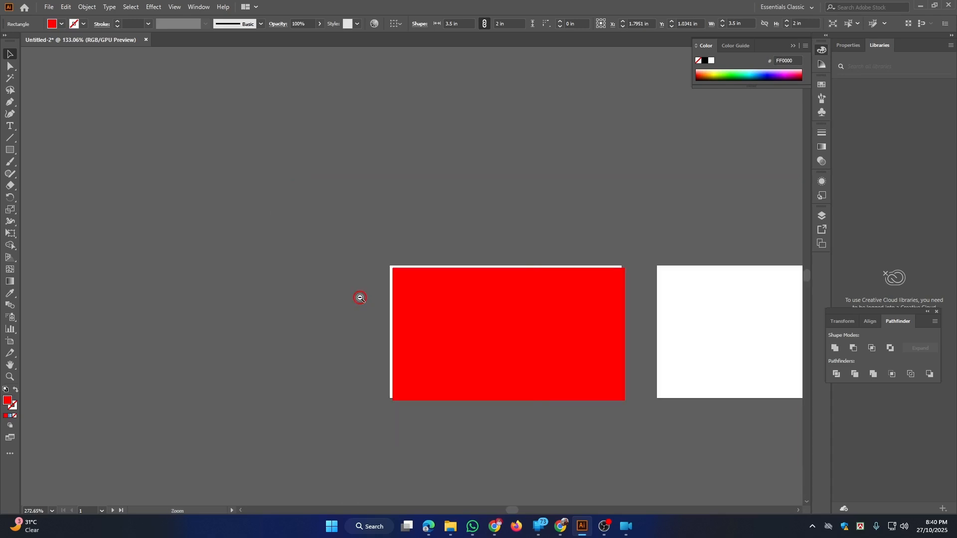
{"action": "left_click_drag", "start_coordinate": [517, 328], "coordinate": [269, 264]}
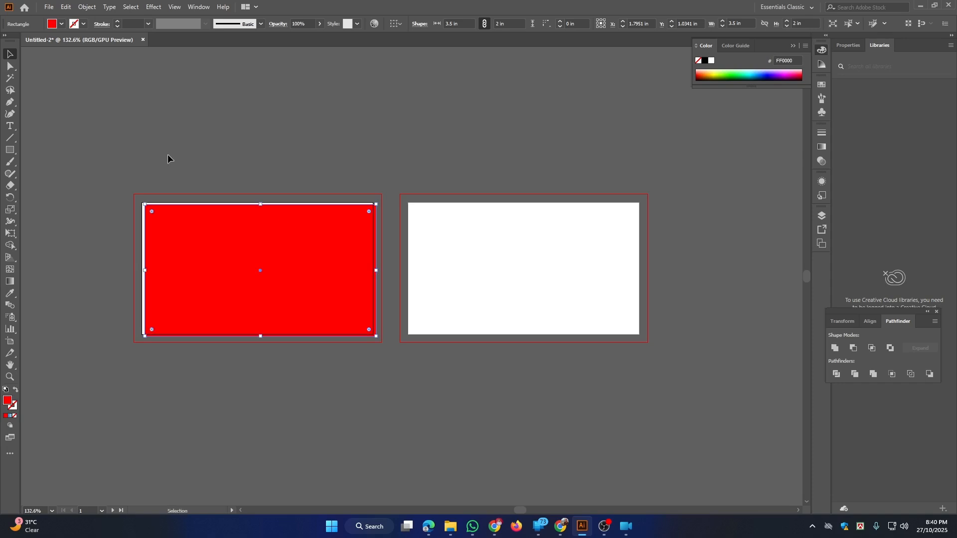
{"action": "left_click_drag", "start_coordinate": [188, 252], "coordinate": [301, 263]}
{"action": "left_click_drag", "start_coordinate": [241, 149], "coordinate": [301, 241]}
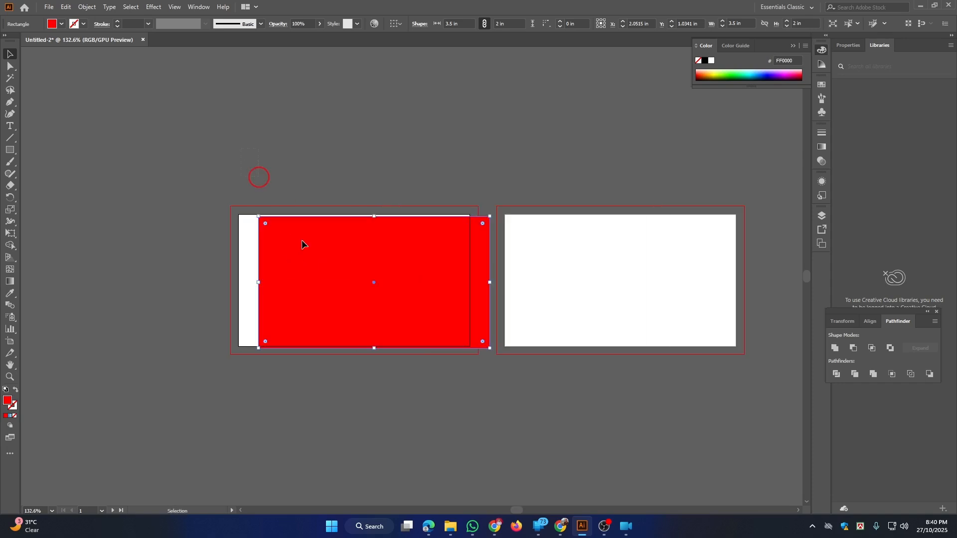
Reselect the red rectangle and show the Align panel from the Window menu
{"action": "left_click", "coordinate": [452, 412]}
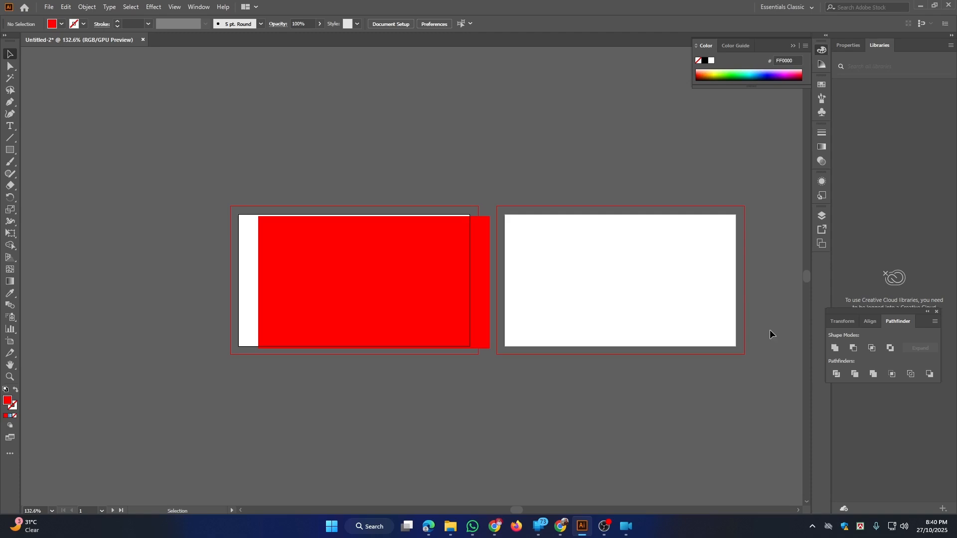
{"action": "left_click", "coordinate": [308, 129]}
{"action": "left_click_drag", "start_coordinate": [219, 131], "coordinate": [384, 392]}
{"action": "left_click", "coordinate": [198, 7]}
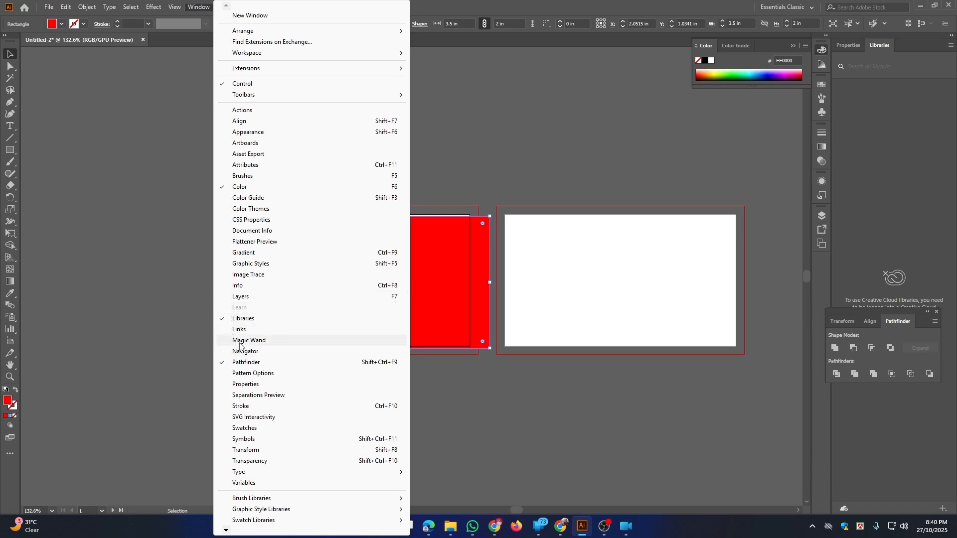
{"action": "left_click", "coordinate": [255, 123]}
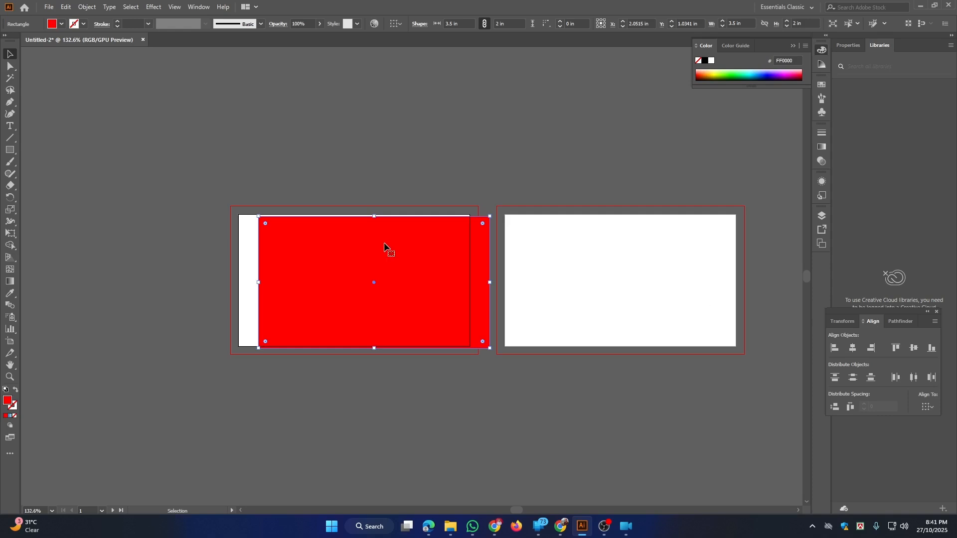
Set the Align panel to align relative to the artboard
{"action": "left_click_drag", "start_coordinate": [387, 247], "coordinate": [343, 233]}
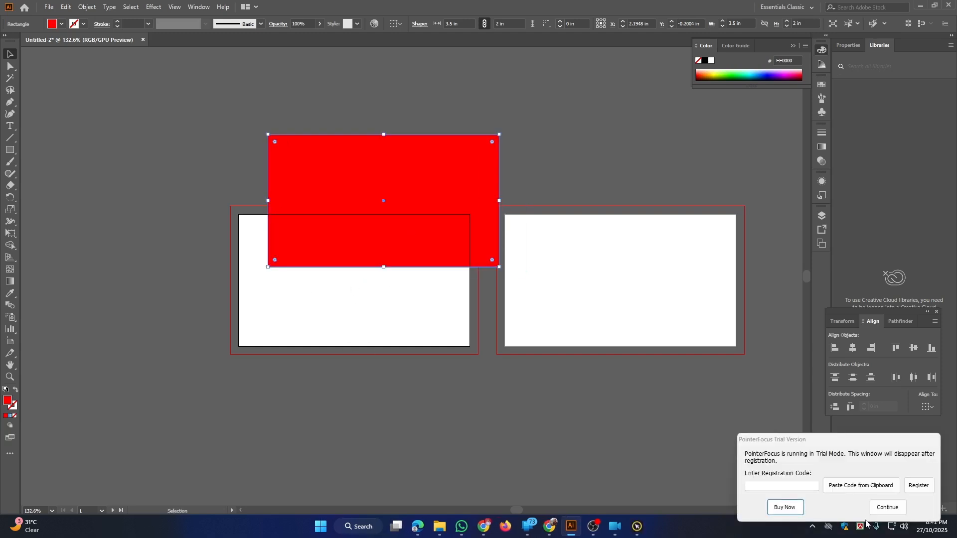
{"action": "left_click", "coordinate": [879, 508]}
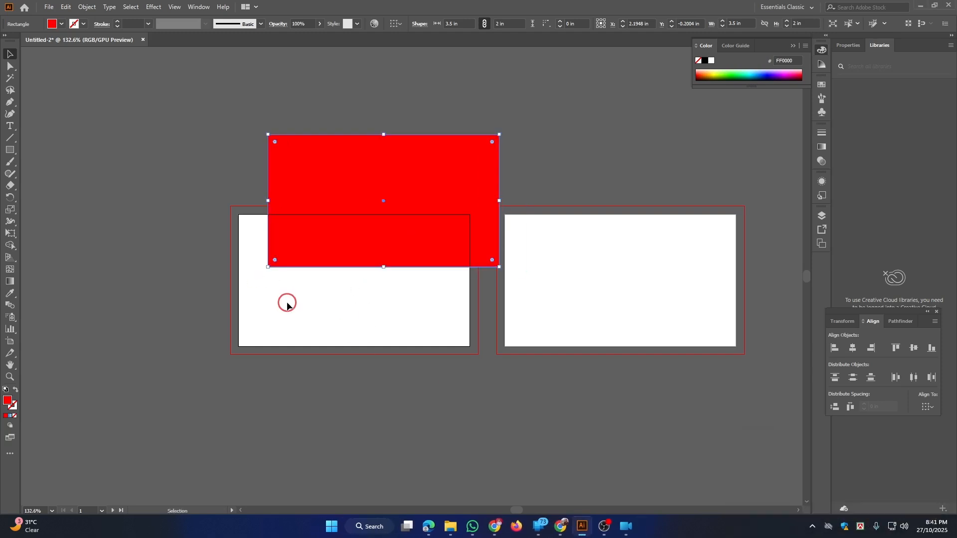
{"action": "left_click", "coordinate": [390, 323]}
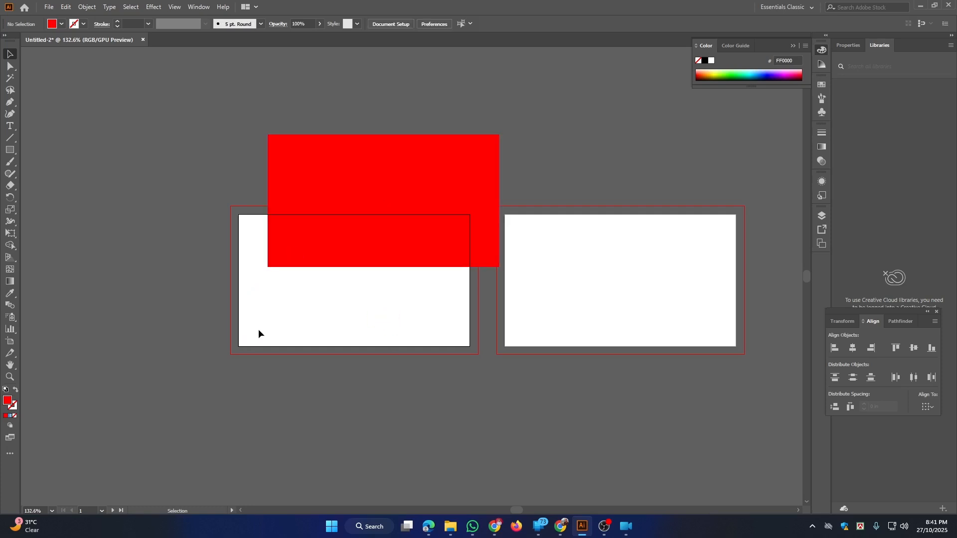
{"action": "left_click", "coordinate": [928, 408]}
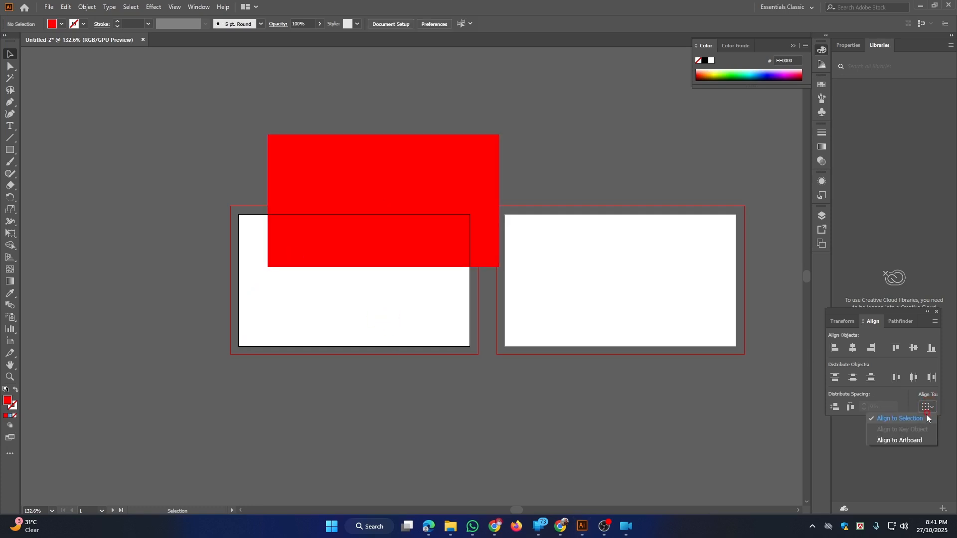
{"action": "left_click", "coordinate": [908, 441]}
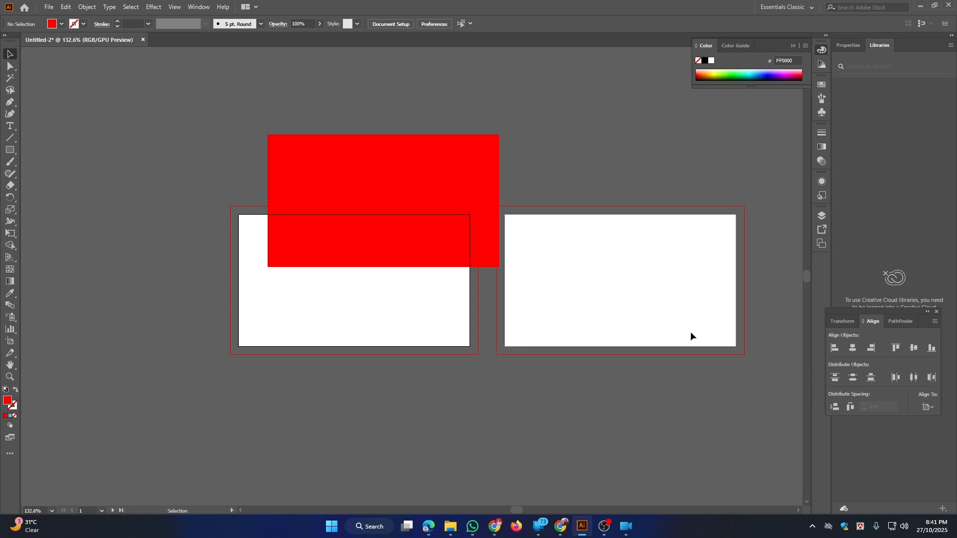
{"action": "left_click", "coordinate": [368, 393]}
Centre the red rectangle horizontally and vertically on the artboard, then zoom in on it
{"action": "left_click_drag", "start_coordinate": [286, 214], "coordinate": [383, 385]}
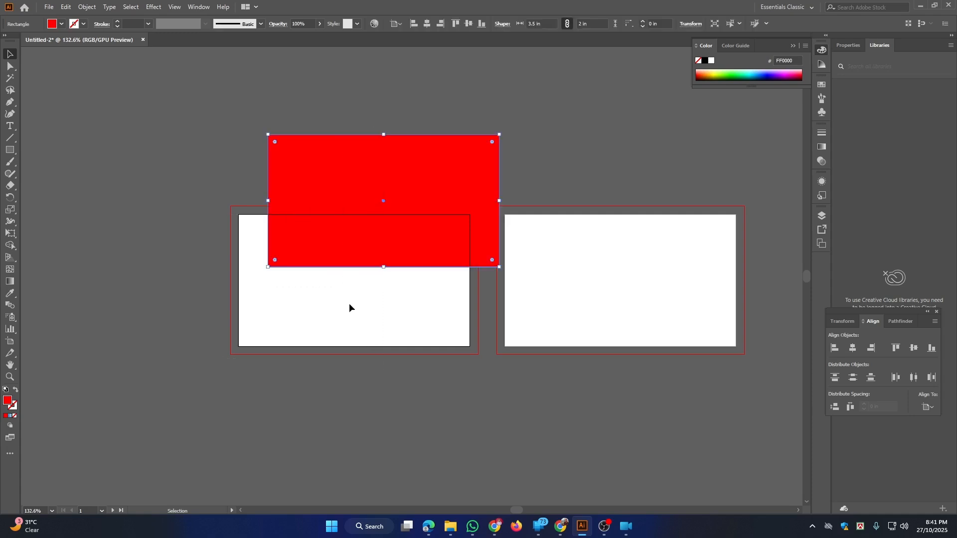
{"action": "left_click", "coordinate": [427, 24]}
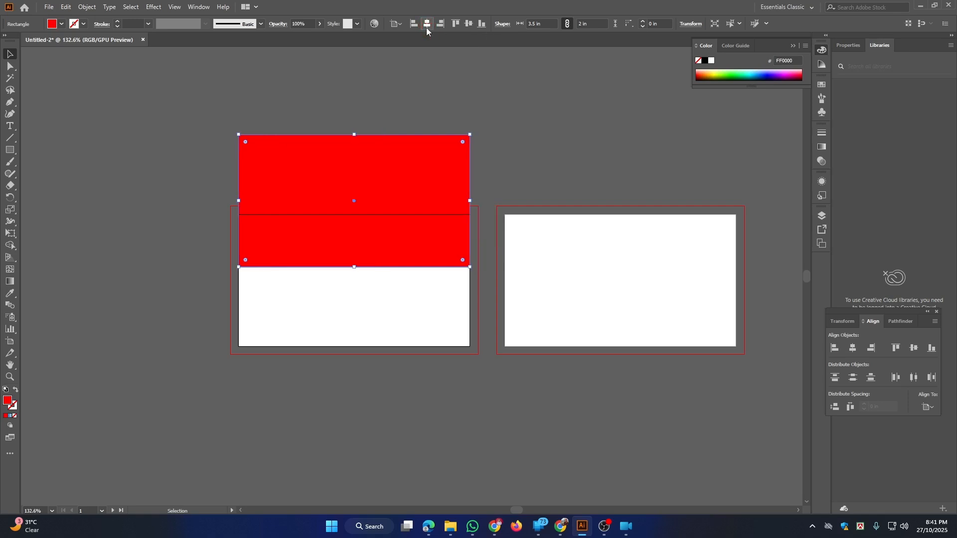
{"action": "left_click", "coordinate": [469, 24]}
{"action": "key", "text": "ctrl+space"}
{"action": "left_click_drag", "start_coordinate": [228, 214], "coordinate": [253, 231]}
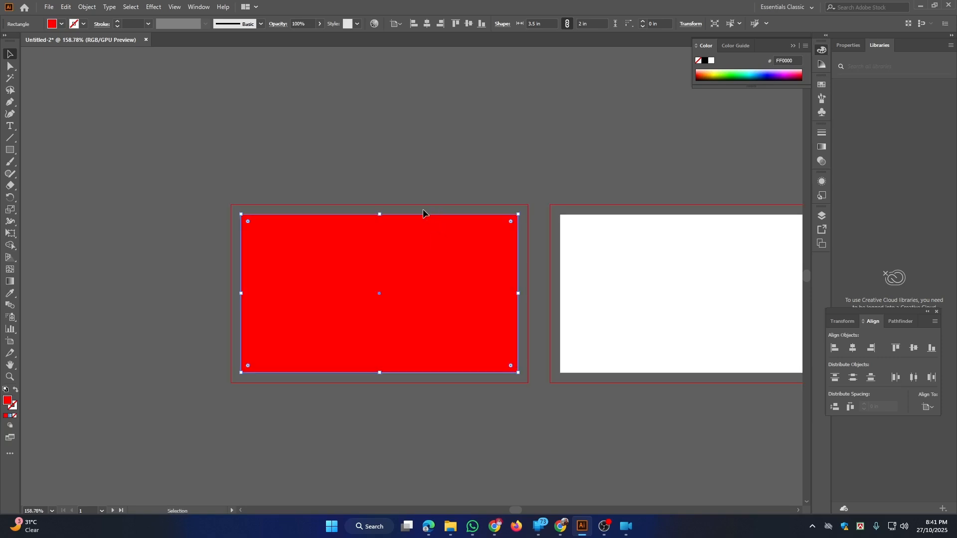
{"action": "key", "text": "ctrl+space"}
{"action": "left_click_drag", "start_coordinate": [312, 209], "coordinate": [335, 248]}
{"action": "key", "text": "space"}
{"action": "mouse_move", "coordinate": [404, 258]}
{"action": "left_mouse_down"}
{"action": "mouse_move", "coordinate": [413, 263]}
{"action": "mouse_move", "coordinate": [387, 252]}
{"action": "left_mouse_up"}
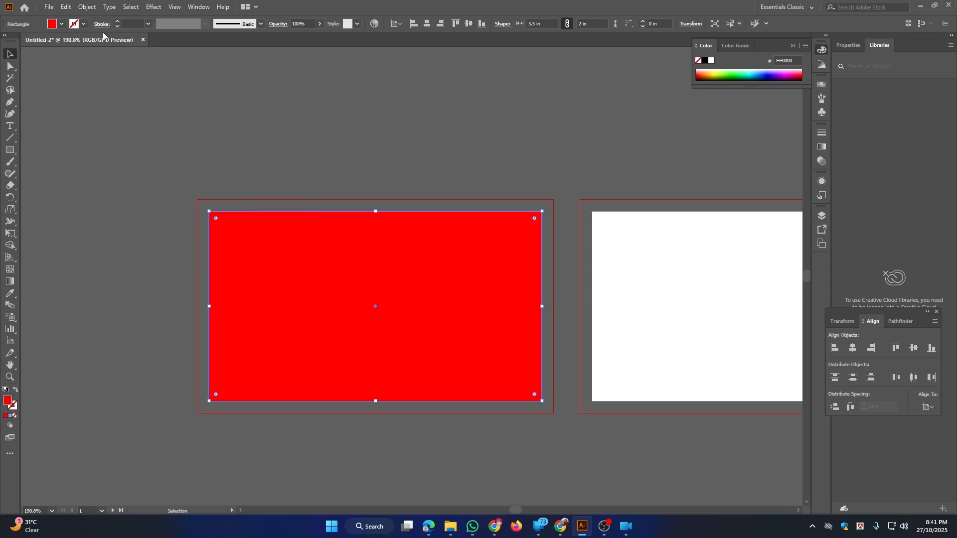
Set up an Offset Path of -0.125 in on the red rectangle with Preview on
{"action": "left_click", "coordinate": [87, 6]}
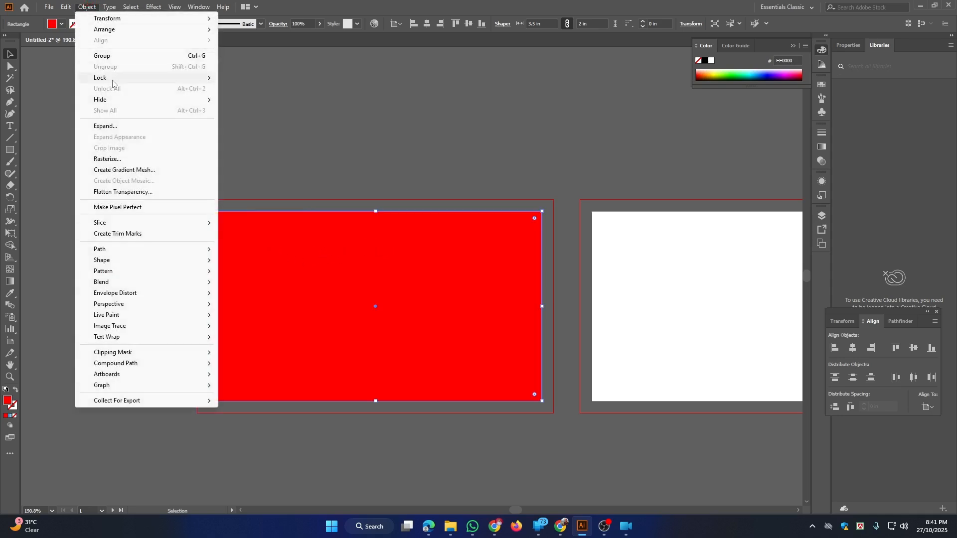
{"action": "mouse_move", "coordinate": [114, 253]}
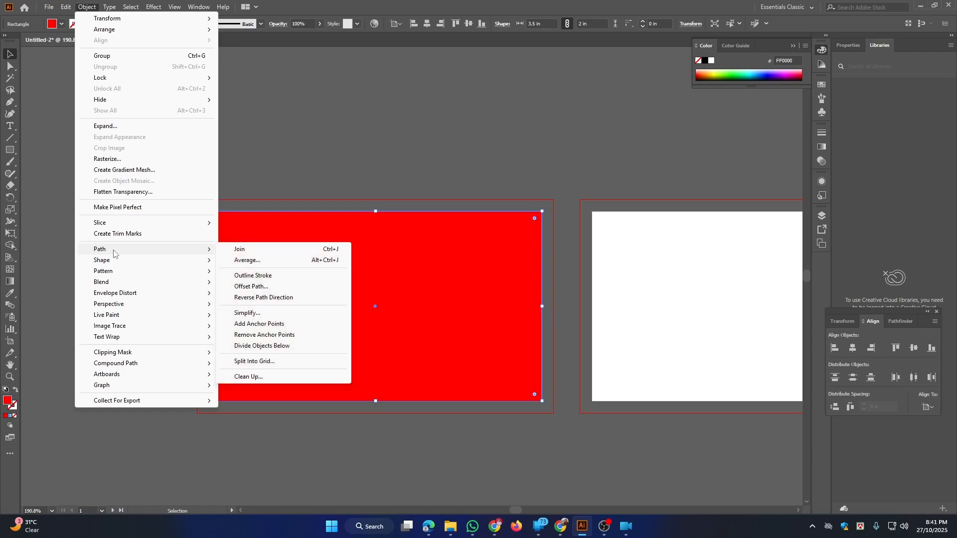
{"action": "left_click", "coordinate": [279, 288]}
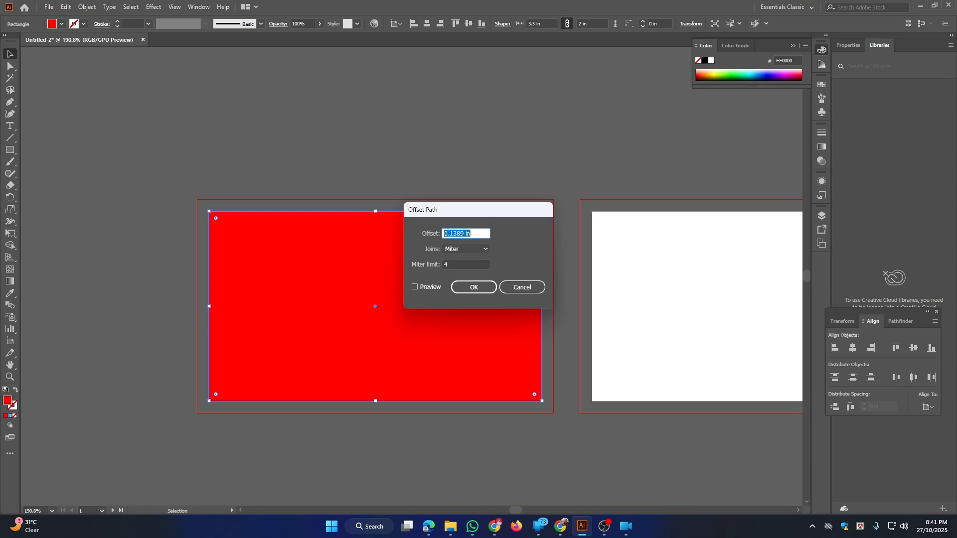
{"action": "type", "text": "-0.125"}
{"action": "left_click", "coordinate": [415, 286]}
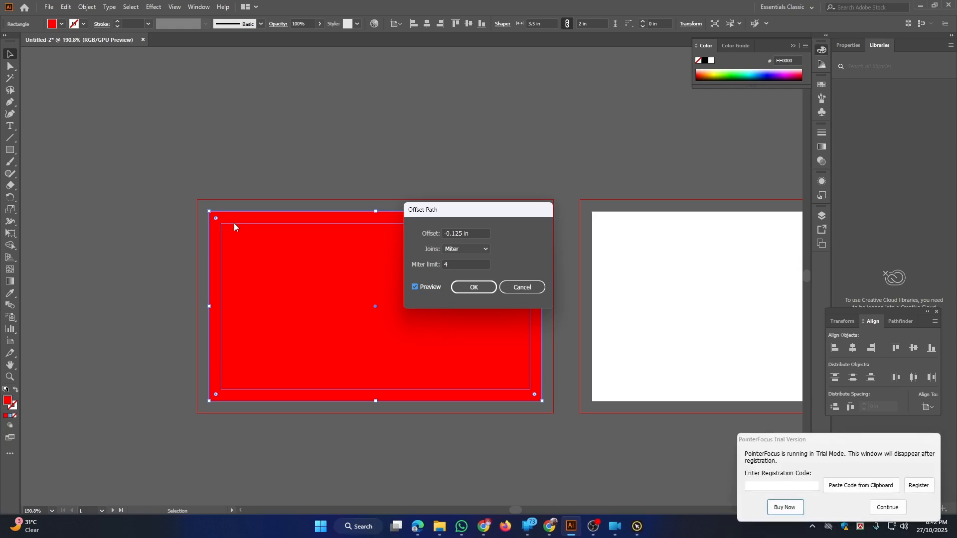
{"action": "left_click", "coordinate": [887, 507]}
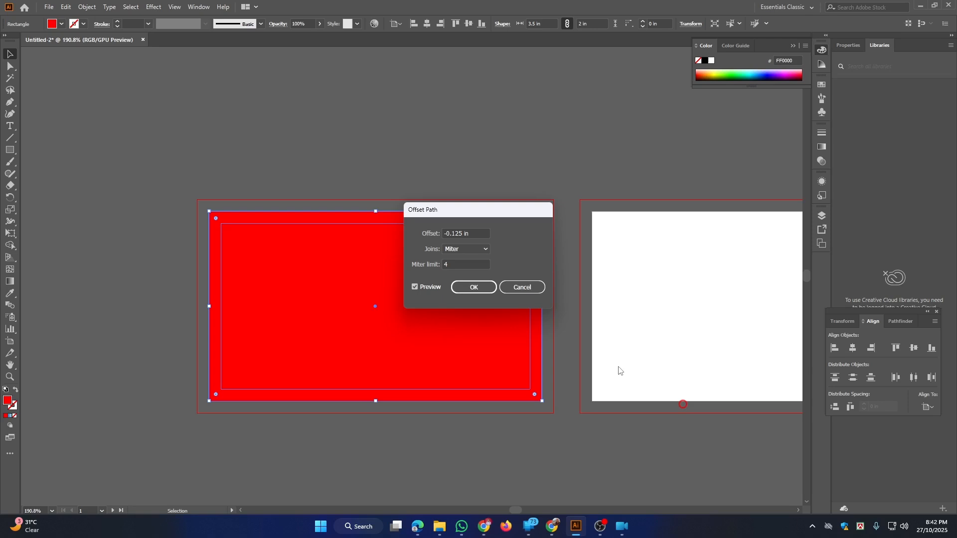
Confirm the -0.125 in offset and fill the inset rectangle with blue 0074FF
{"action": "left_click", "coordinate": [483, 289]}
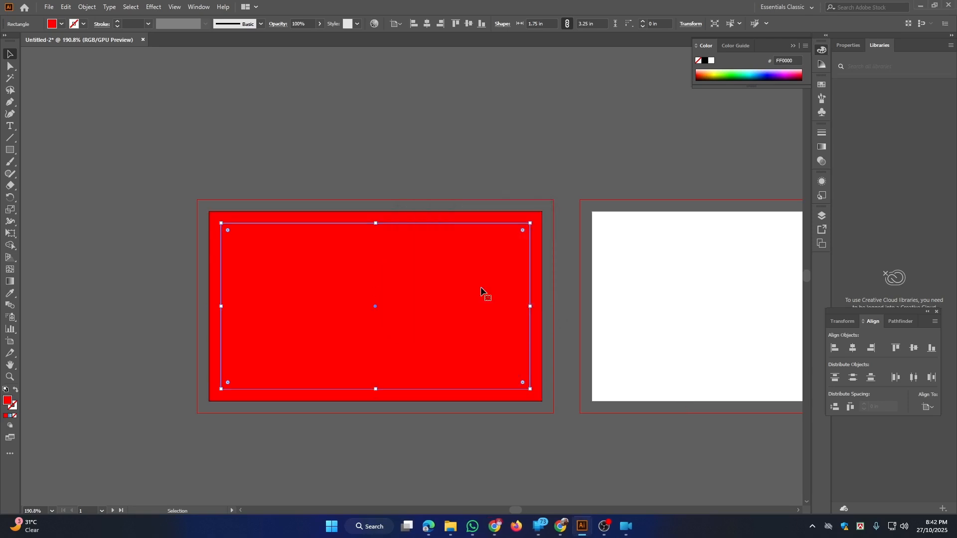
{"action": "left_click", "coordinate": [405, 198]}
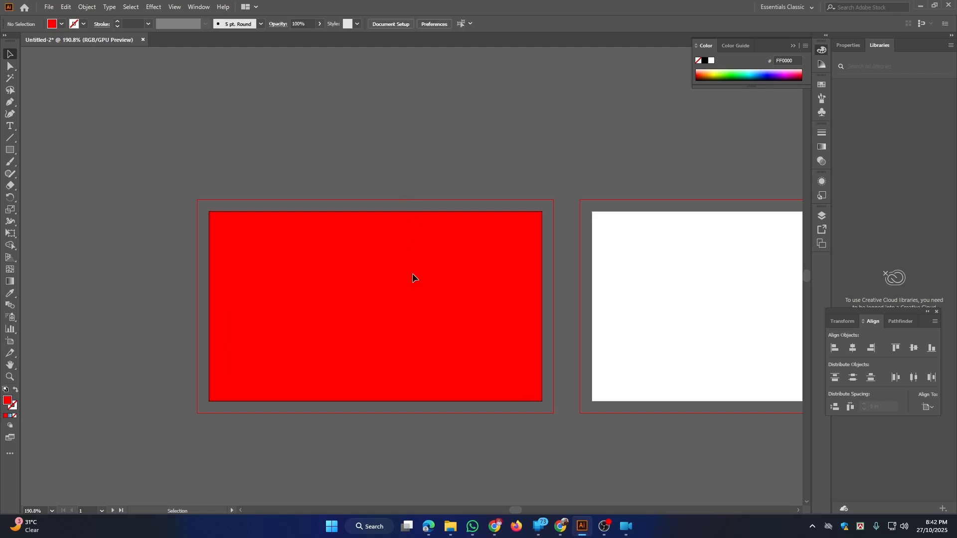
{"action": "left_click", "coordinate": [412, 277]}
{"action": "double_click", "coordinate": [8, 401]}
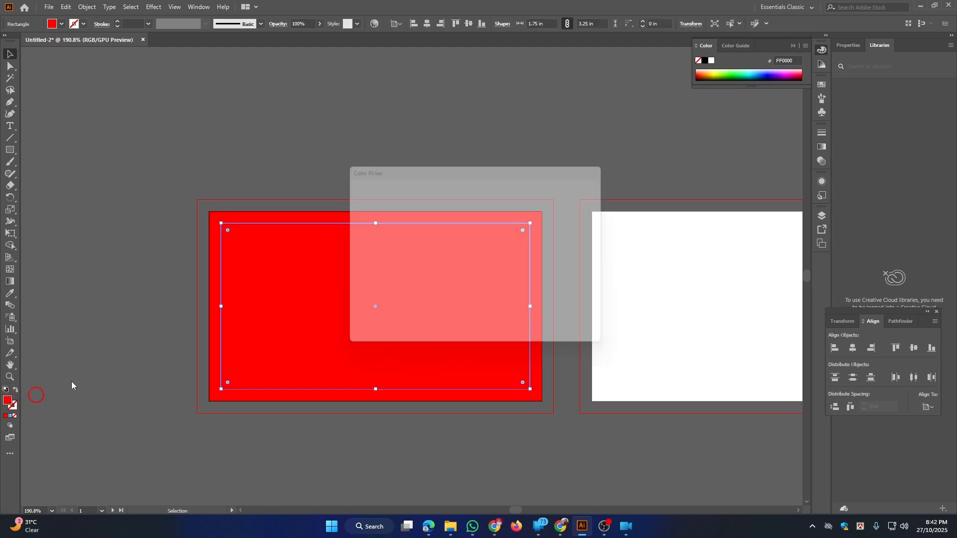
{"action": "left_click", "coordinate": [492, 248]}
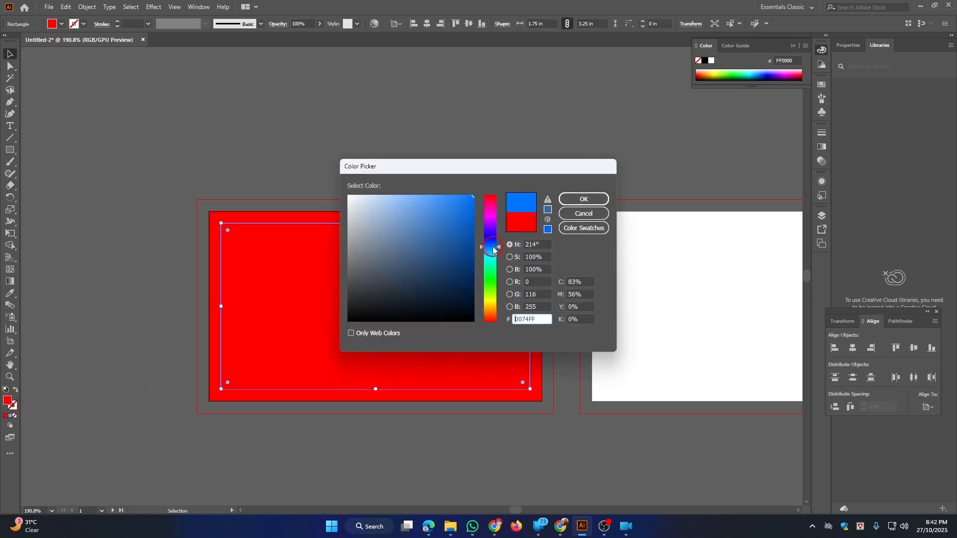
{"action": "left_click", "coordinate": [584, 199]}
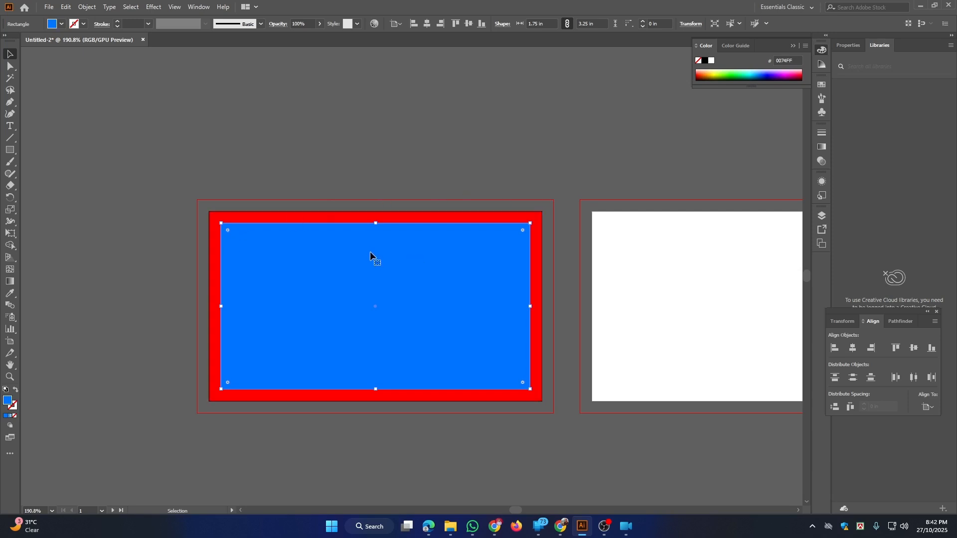
Delete the outer red rectangle, keeping the blue inset one selected
{"action": "left_click", "coordinate": [449, 217]}
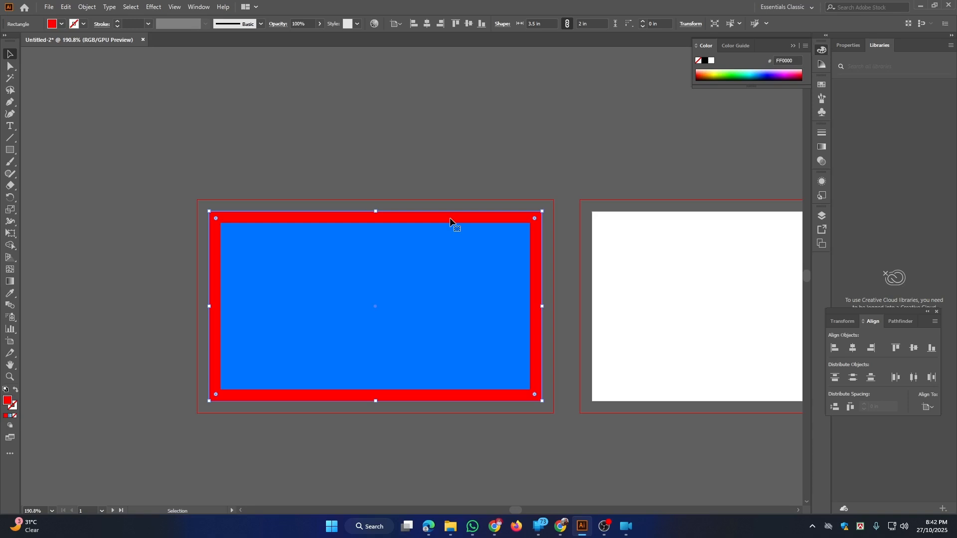
{"action": "key", "text": "Delete"}
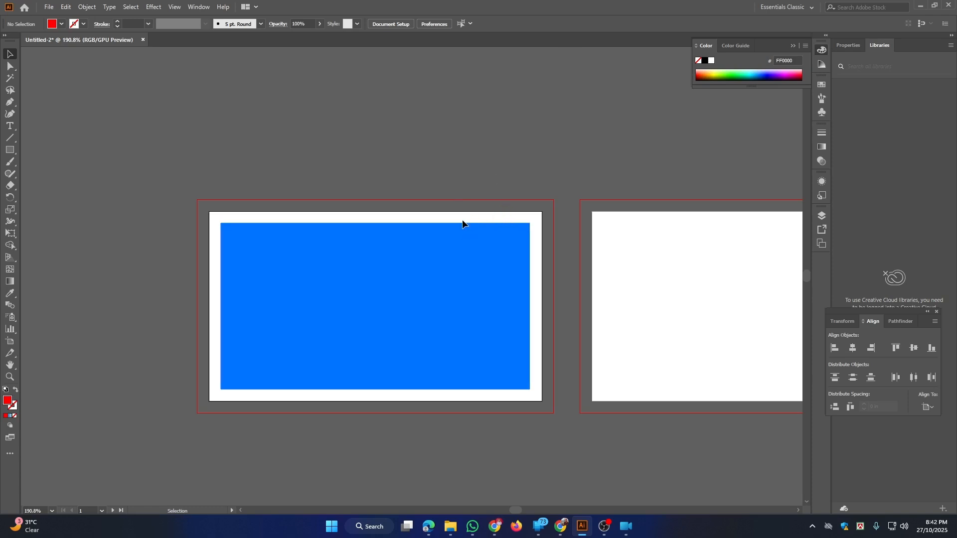
{"action": "left_click", "coordinate": [427, 256]}
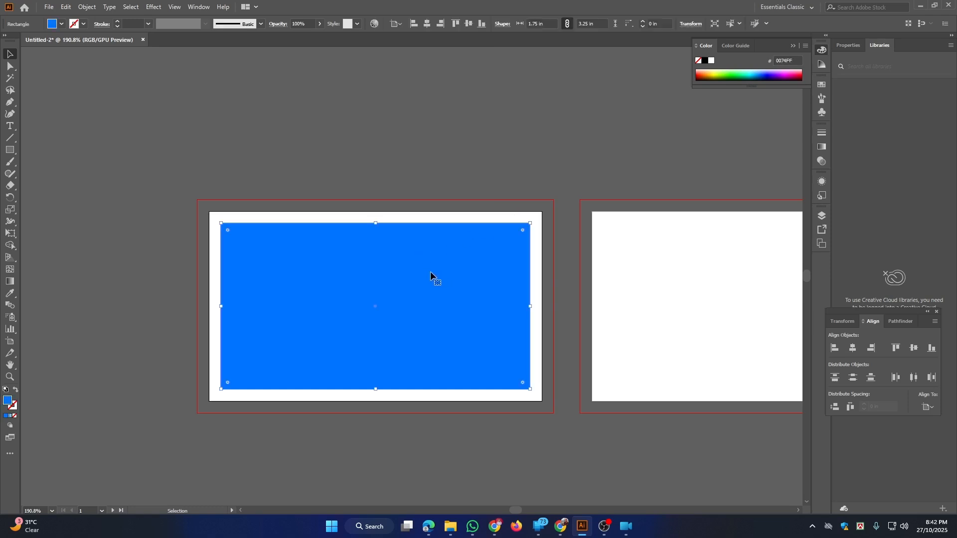
Convert the blue inset rectangle into a guide
{"action": "right_click", "coordinate": [425, 268]}
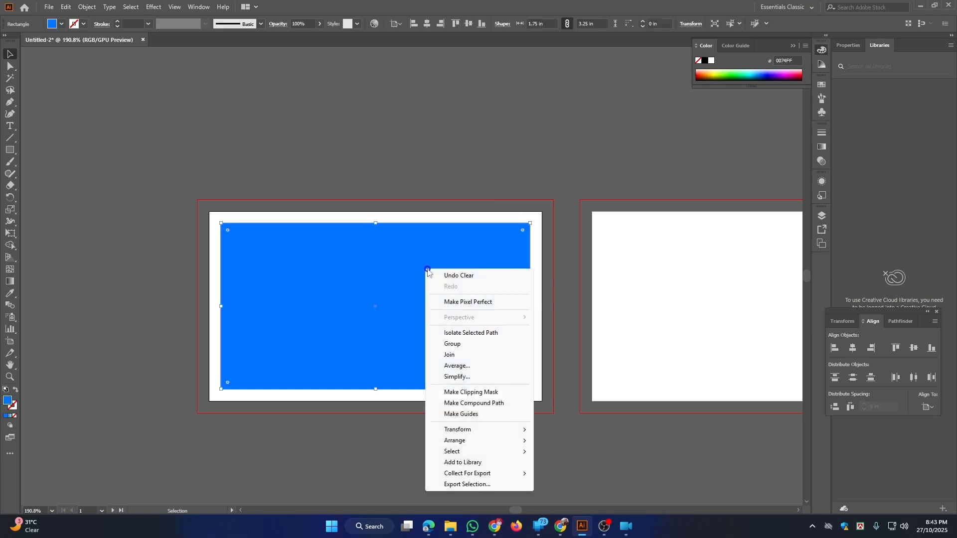
{"action": "left_click", "coordinate": [466, 418]}
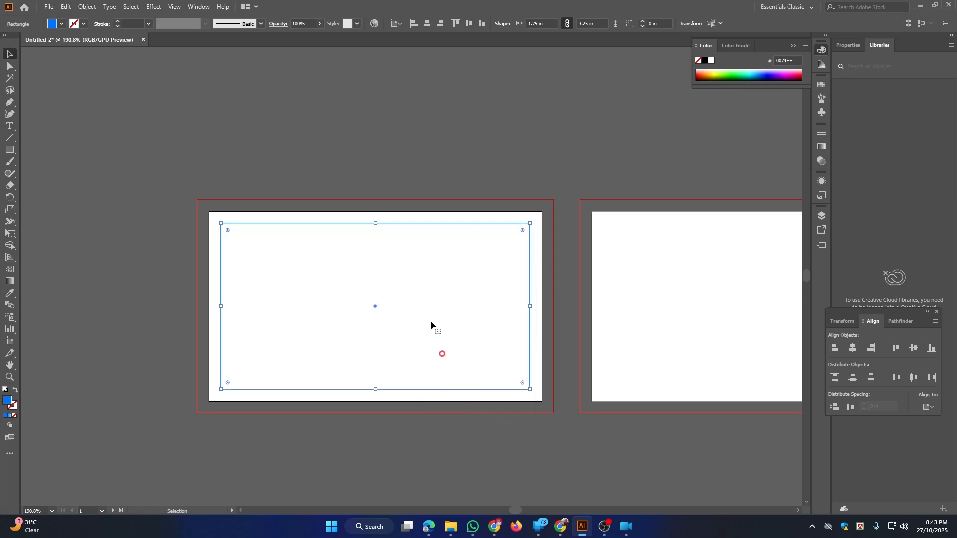
{"action": "left_click", "coordinate": [245, 160]}
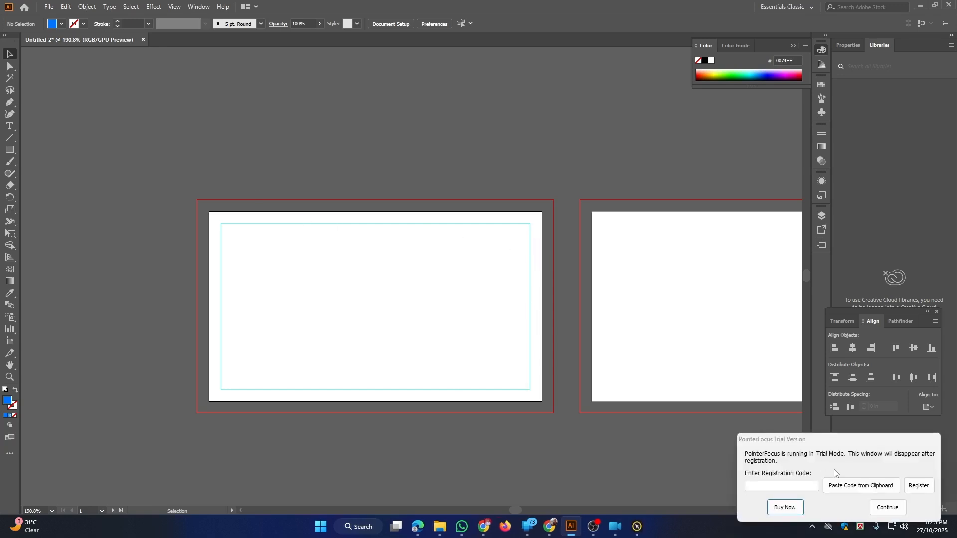
{"action": "left_click", "coordinate": [888, 507]}
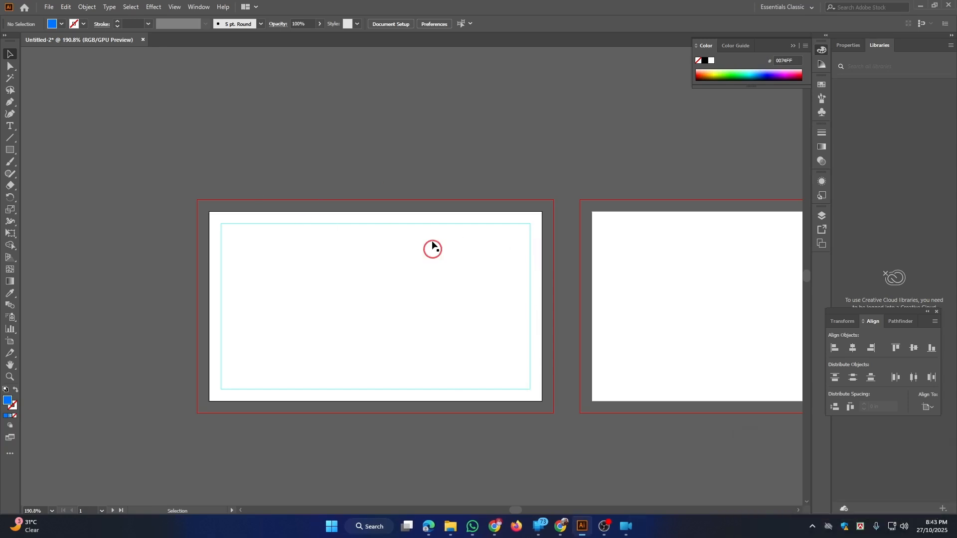
Duplicate the guide rectangle onto the second artboard
{"action": "left_click", "coordinate": [433, 223]}
{"action": "left_click_drag", "start_coordinate": [462, 244], "coordinate": [342, 207]}
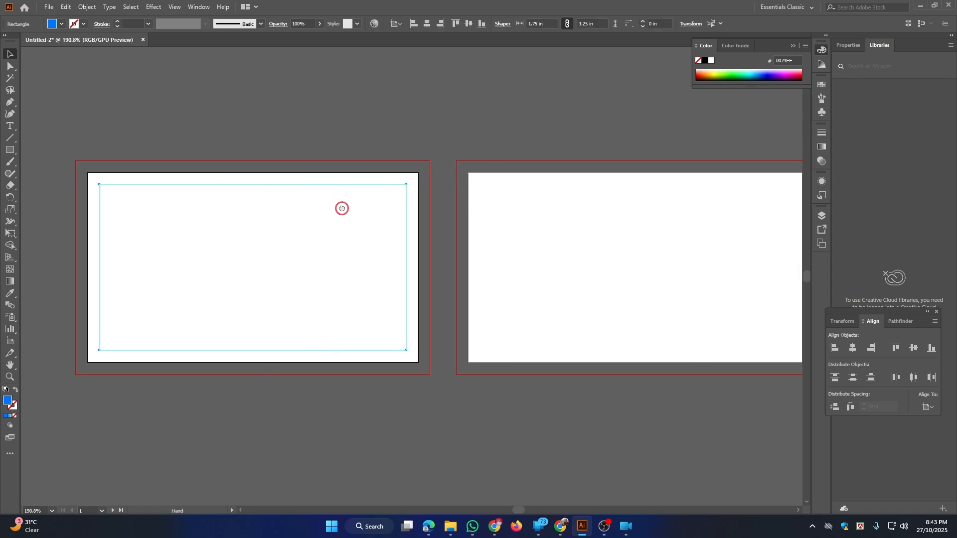
{"action": "left_click_drag", "start_coordinate": [361, 260], "coordinate": [711, 252]}
{"action": "left_click_drag", "start_coordinate": [613, 226], "coordinate": [517, 220]}
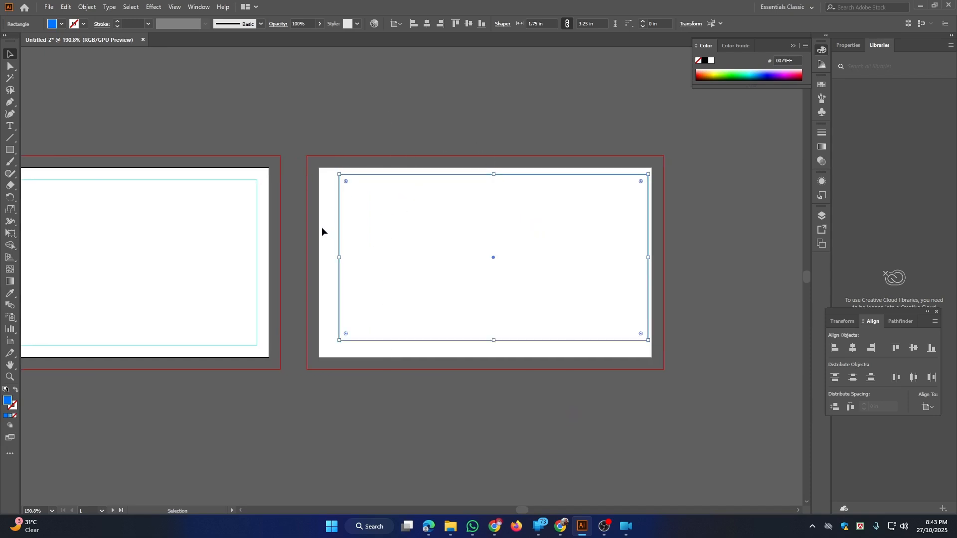
Centre the copied guide rectangle horizontally and vertically on the second artboard
{"action": "left_click", "coordinate": [327, 210]}
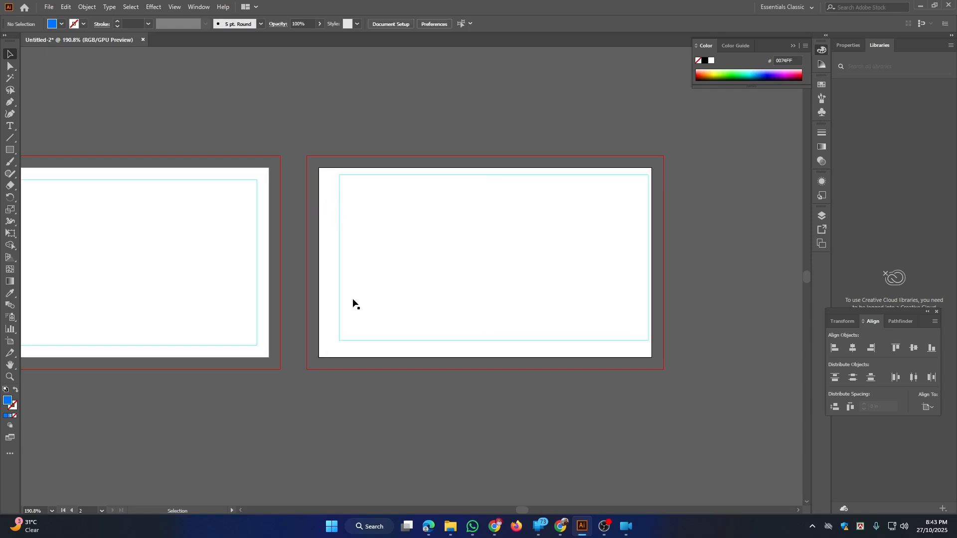
{"action": "left_click_drag", "start_coordinate": [358, 413], "coordinate": [451, 133]}
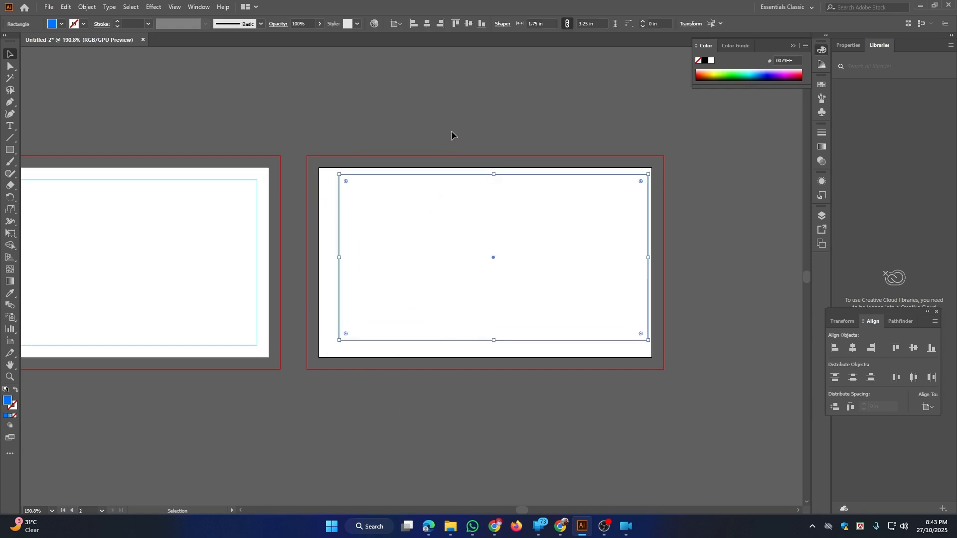
{"action": "left_click", "coordinate": [427, 24]}
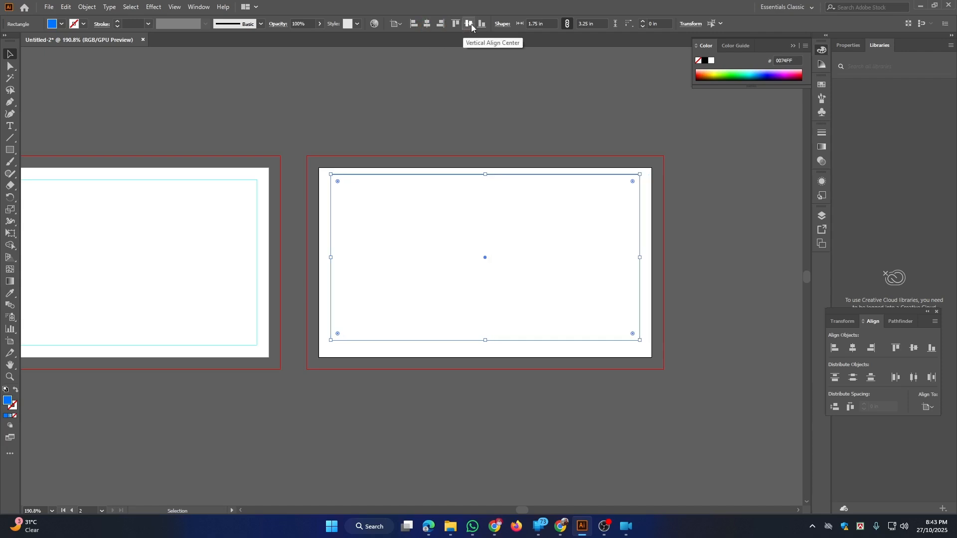
{"action": "left_click", "coordinate": [459, 28]}
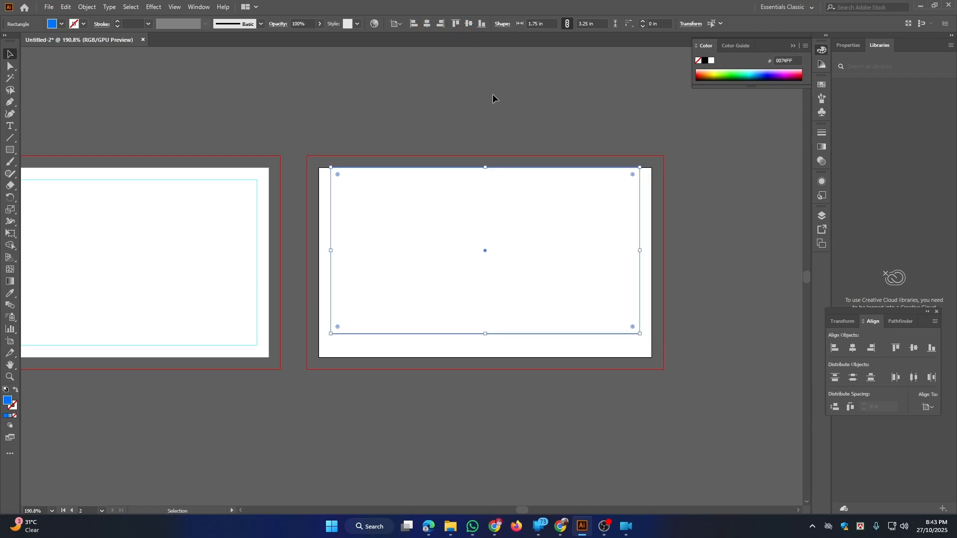
{"action": "left_click_drag", "start_coordinate": [284, 116], "coordinate": [369, 133]}
{"action": "left_click", "coordinate": [359, 318]}
{"action": "left_click", "coordinate": [359, 445]}
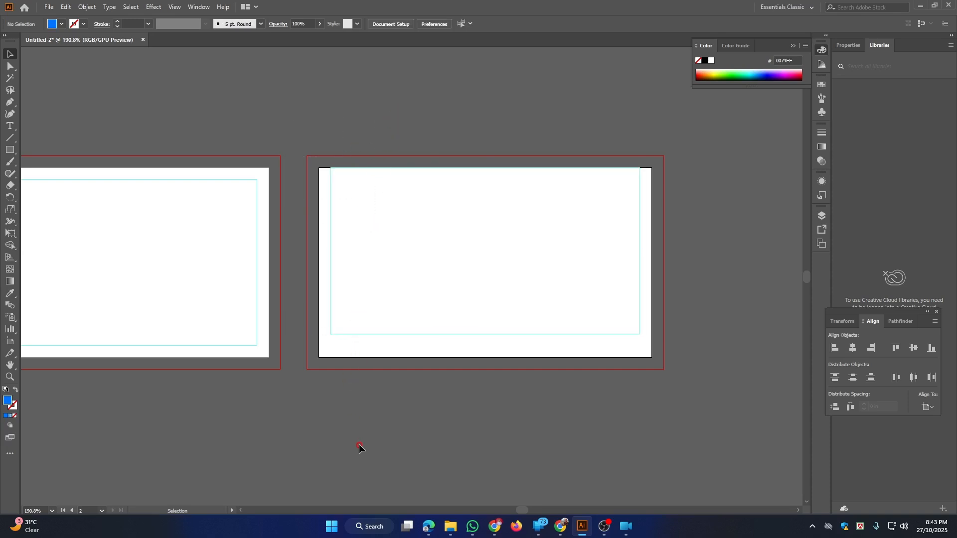
{"action": "left_click", "coordinate": [377, 168]}
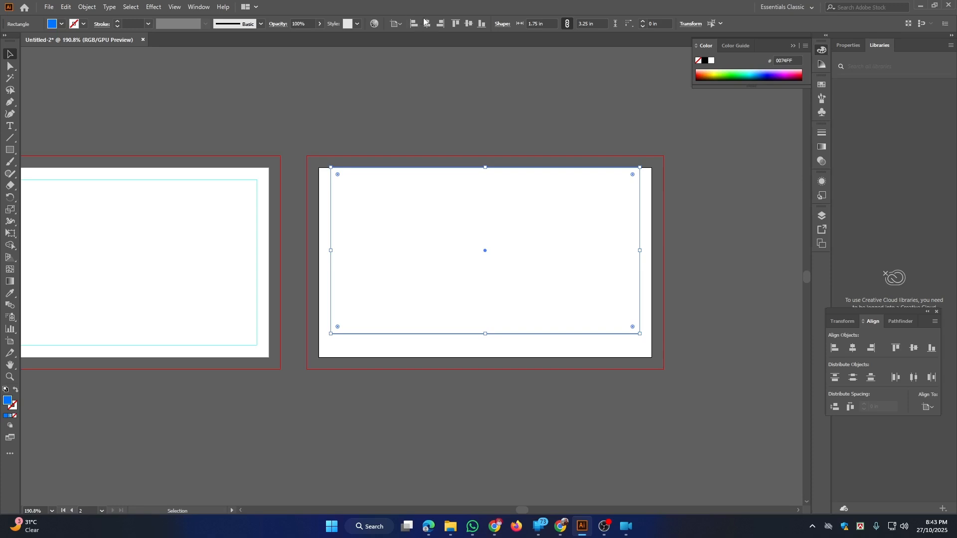
{"action": "left_click", "coordinate": [460, 26]}
{"action": "left_click", "coordinate": [468, 23]}
{"action": "left_click", "coordinate": [429, 164]}
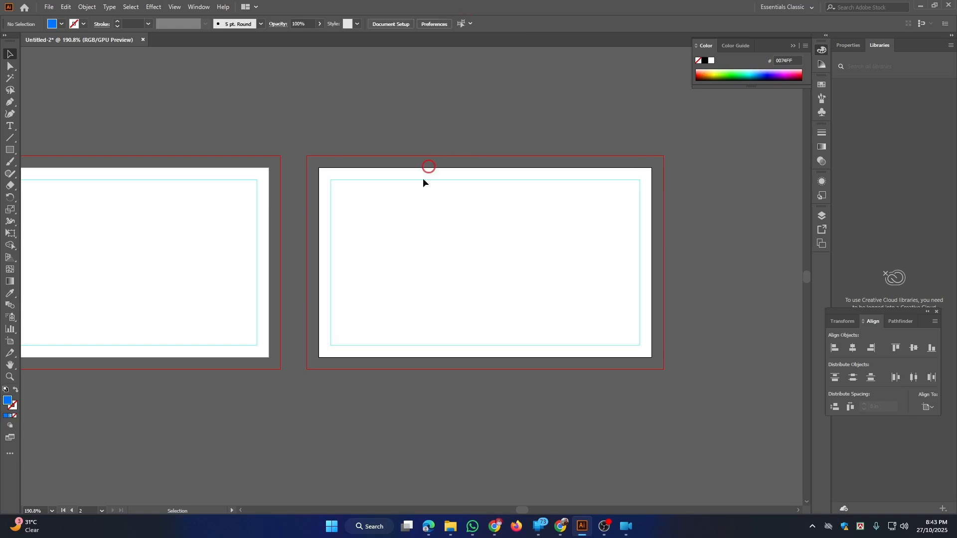
Zoom out to fit both artboards and check the guide rectangle on the second artboard
{"action": "key", "text": "ctrl+space"}
{"action": "left_click_drag", "start_coordinate": [373, 199], "coordinate": [388, 180]}
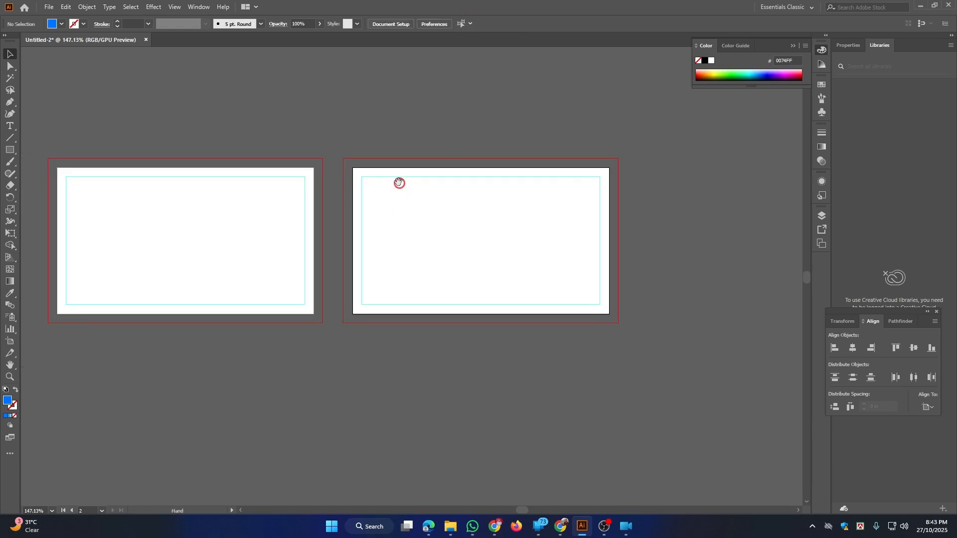
{"action": "left_click", "coordinate": [414, 175]}
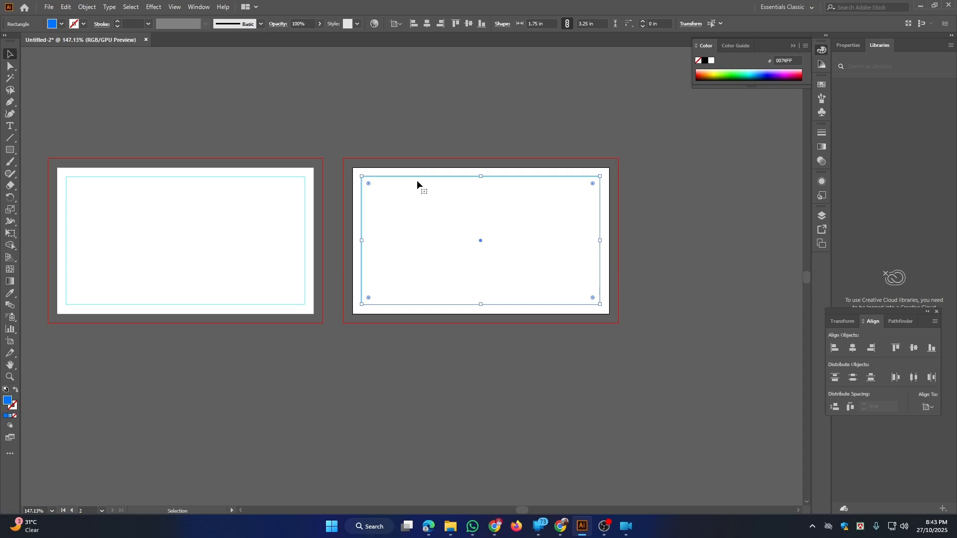
{"action": "right_click", "coordinate": [415, 177]}
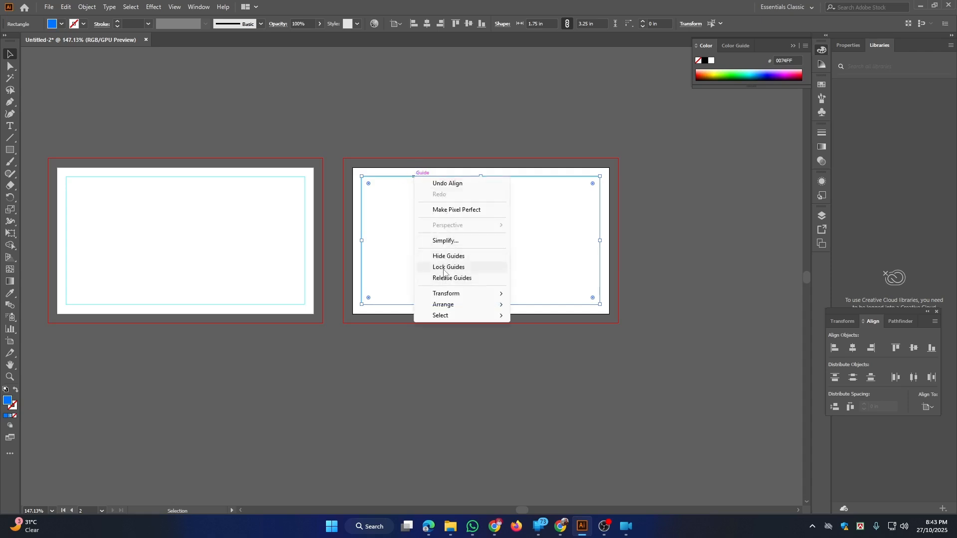
{"action": "left_click", "coordinate": [408, 246]}
{"action": "left_click", "coordinate": [271, 214]}
{"action": "left_click", "coordinate": [405, 246]}
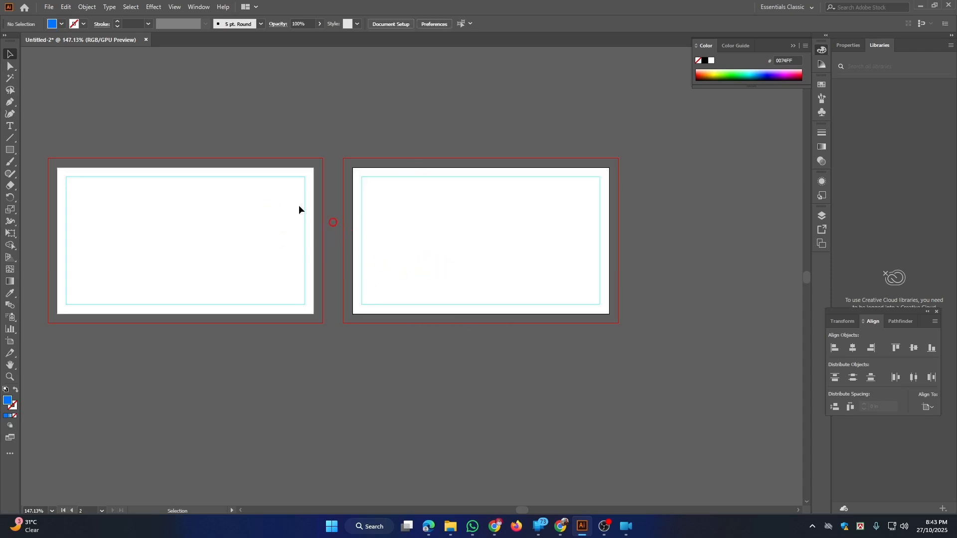
{"action": "left_click_drag", "start_coordinate": [246, 215], "coordinate": [328, 213]}
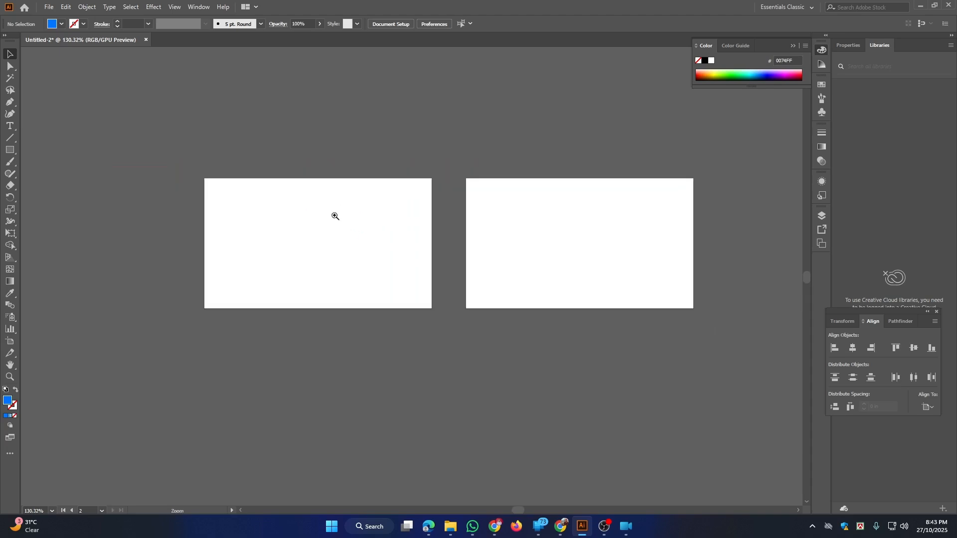
Copy the reference business-card image from the WhatsApp chat and return to Illustrator
{"action": "left_click", "coordinate": [472, 526]}
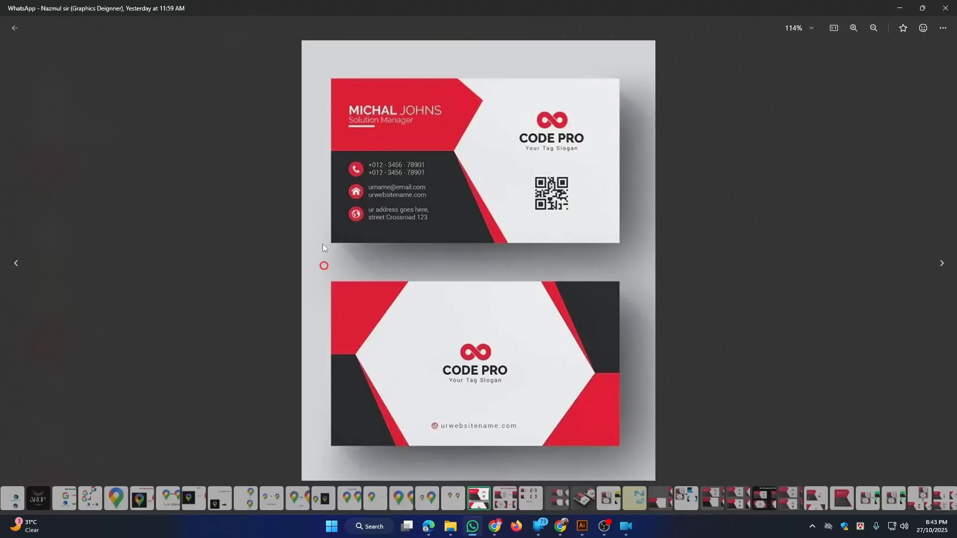
{"action": "right_click", "coordinate": [397, 161]}
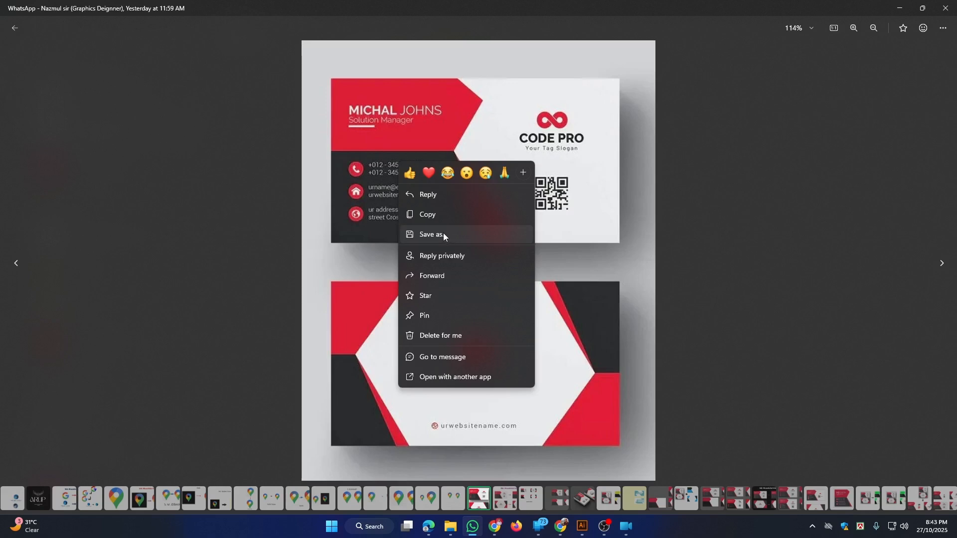
{"action": "left_click", "coordinate": [432, 220]}
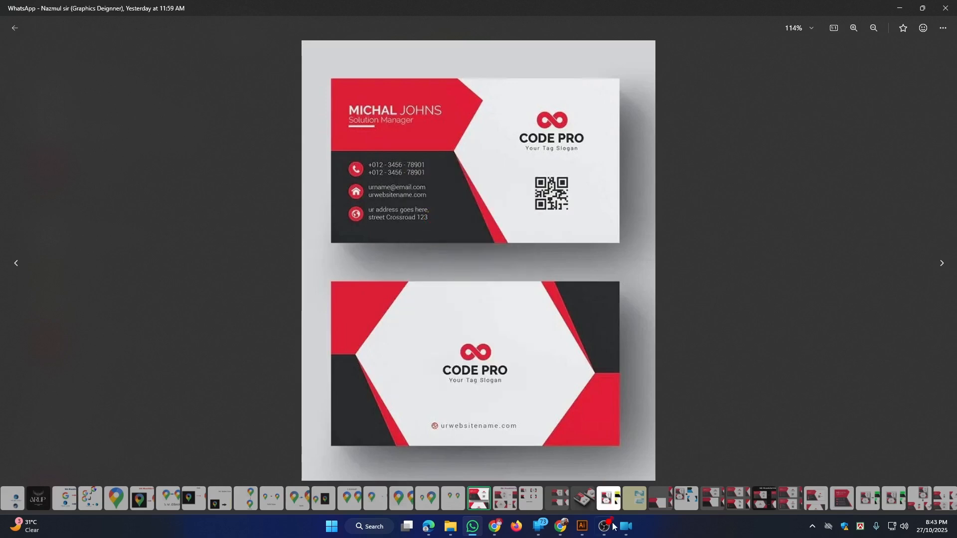
{"action": "left_click", "coordinate": [583, 529]}
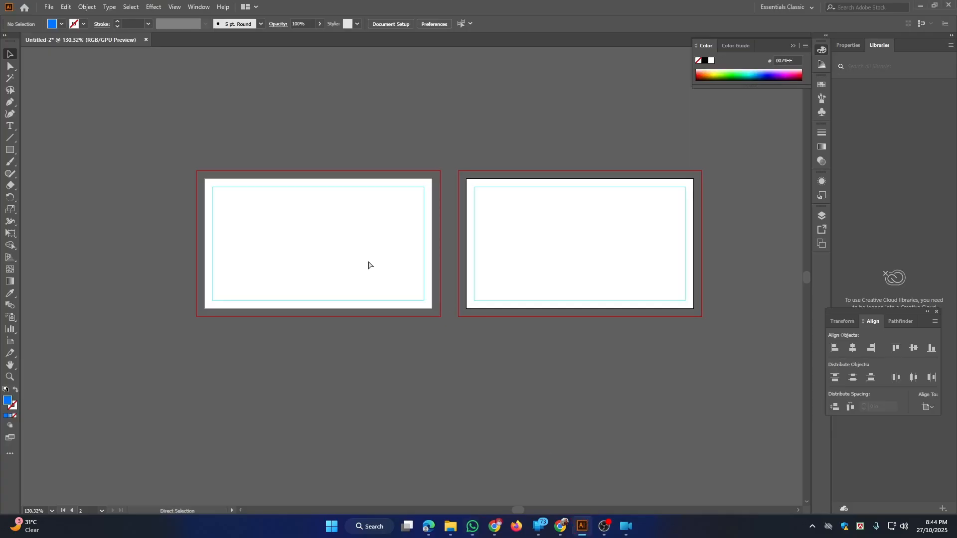
Paste the reference business-card image and place it on empty canvas beside the artboards
{"action": "key", "text": "ctrl+v"}
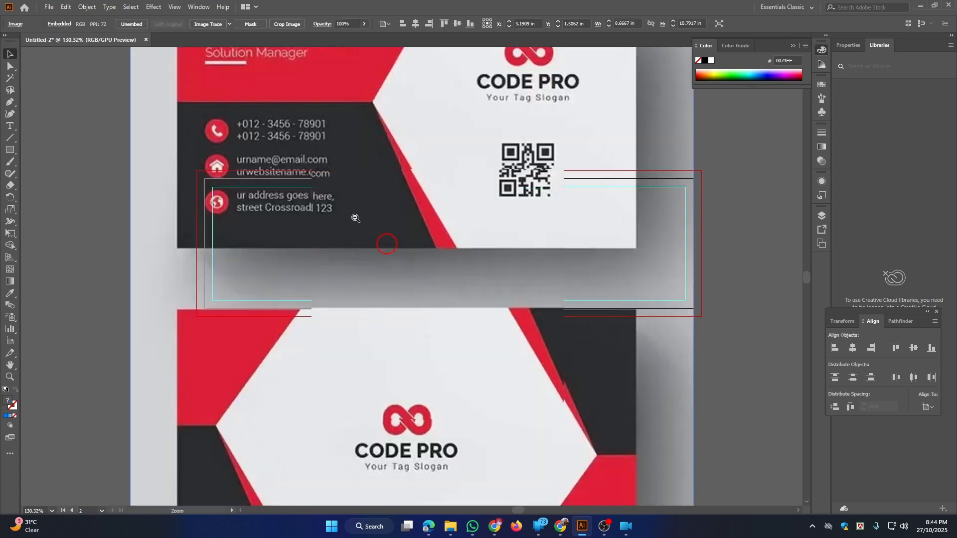
{"action": "scroll", "coordinate": [458, 245], "scroll_direction": "down", "scroll_amount": 4}
{"action": "left_click_drag", "start_coordinate": [459, 245], "coordinate": [659, 235]}
{"action": "left_click_drag", "start_coordinate": [610, 177], "coordinate": [523, 204]}
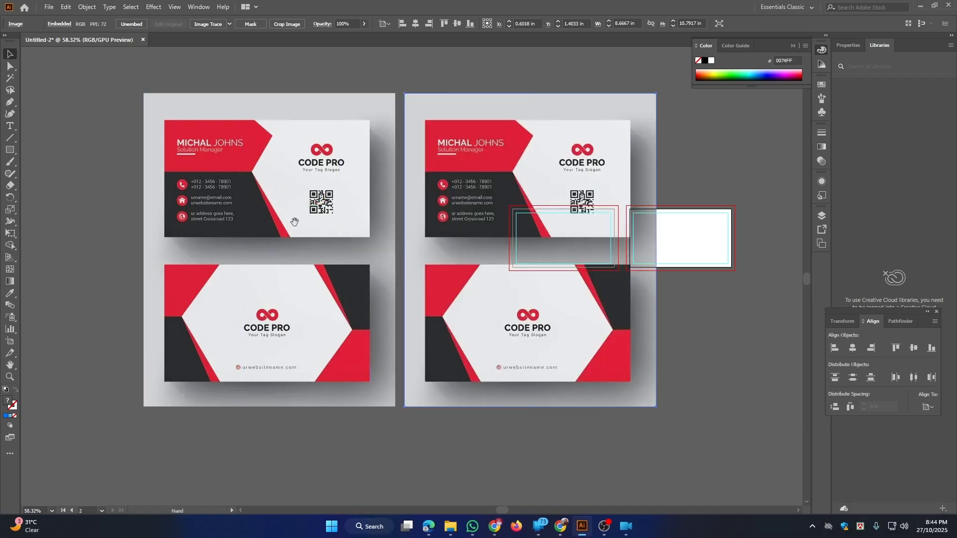
{"action": "left_click_drag", "start_coordinate": [294, 222], "coordinate": [167, 214]}
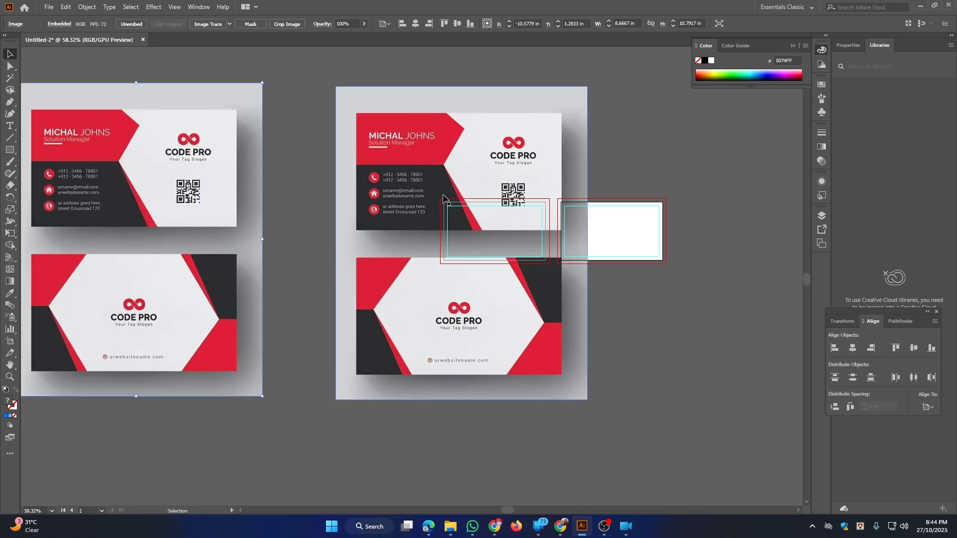
{"action": "left_click_drag", "start_coordinate": [355, 163], "coordinate": [299, 177]}
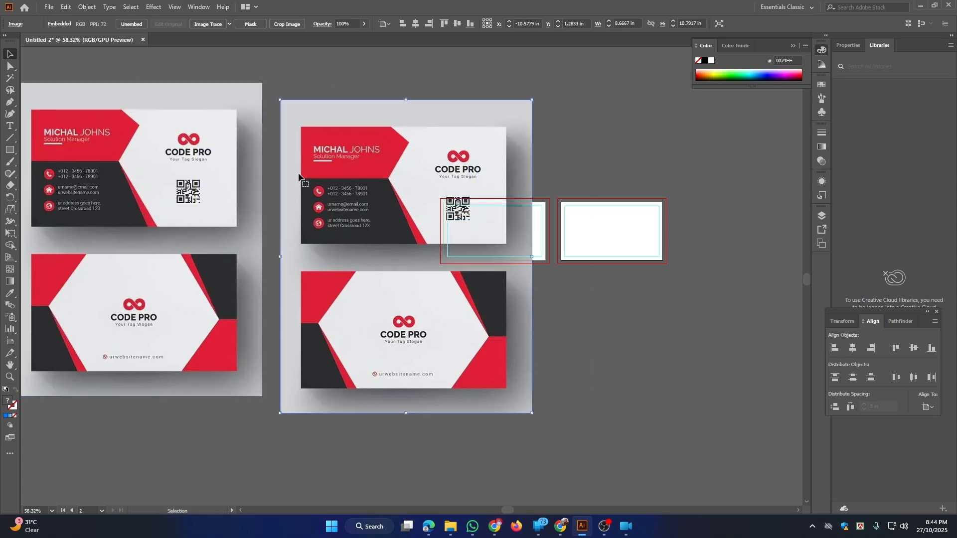
Crop the image to only the red-and-black card front, about 7.06 x 4.03 in
{"action": "left_click", "coordinate": [292, 25]}
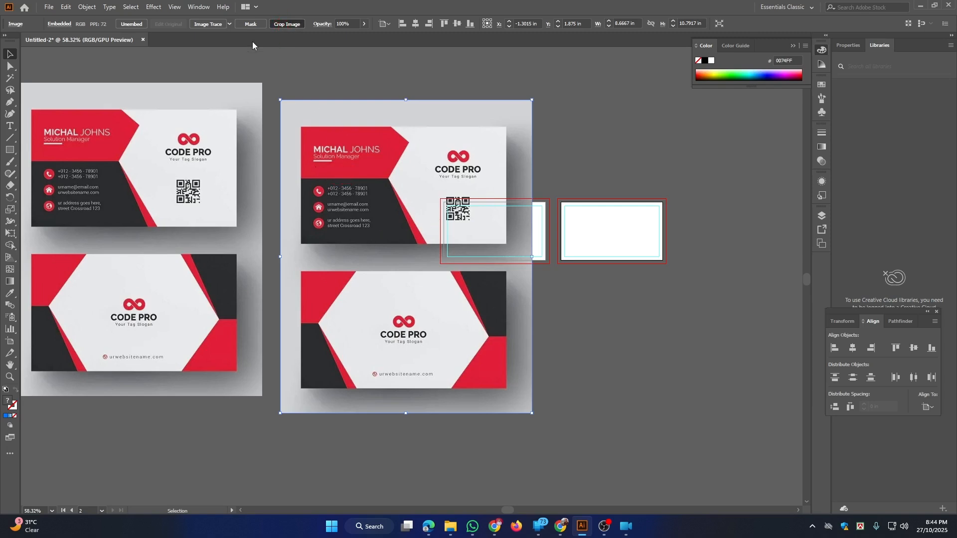
{"action": "left_click", "coordinate": [287, 23]}
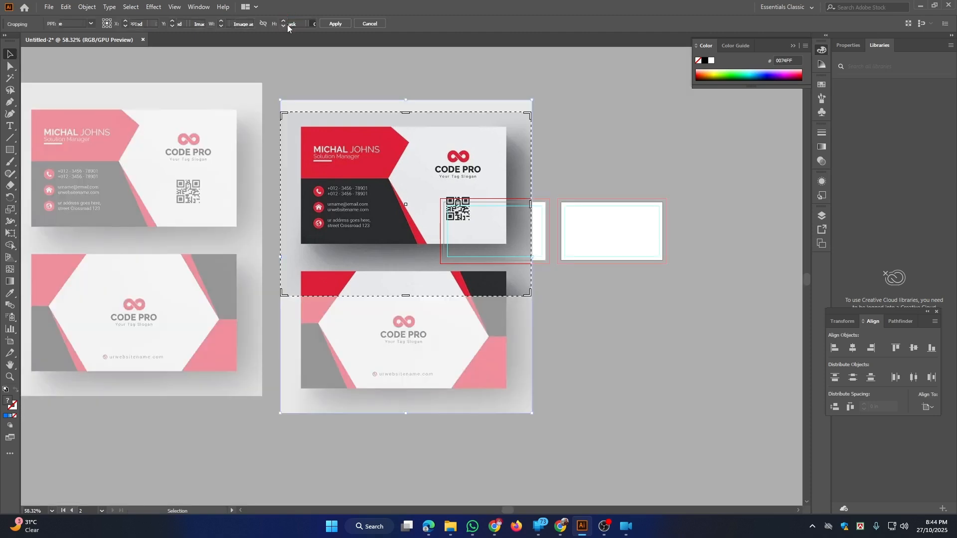
{"action": "mouse_move", "coordinate": [399, 185]}
{"action": "left_mouse_down"}
{"action": "mouse_move", "coordinate": [399, 170]}
{"action": "mouse_move", "coordinate": [397, 195]}
{"action": "left_mouse_up"}
{"action": "left_click_drag", "start_coordinate": [382, 121], "coordinate": [466, 266]}
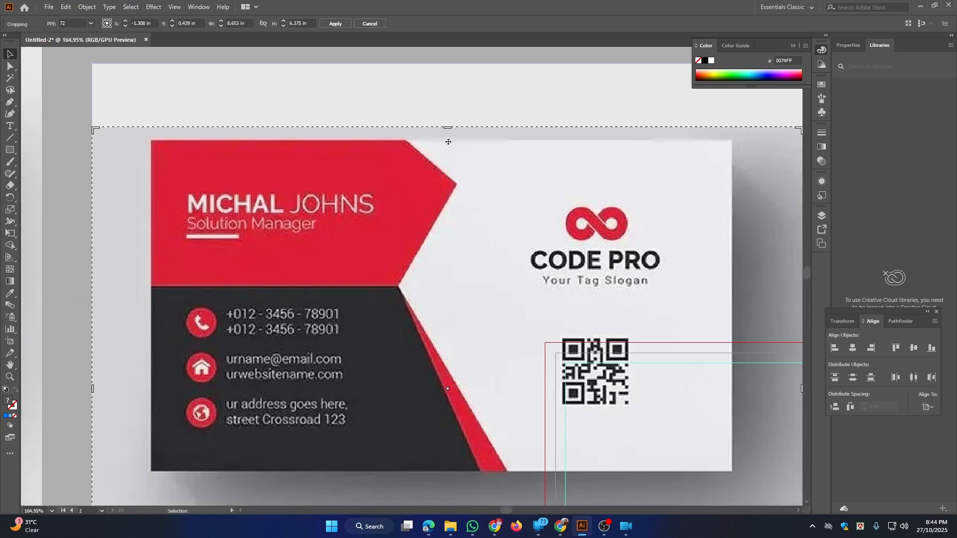
{"action": "left_click_drag", "start_coordinate": [447, 130], "coordinate": [449, 144]}
{"action": "left_click_drag", "start_coordinate": [469, 198], "coordinate": [364, 214]}
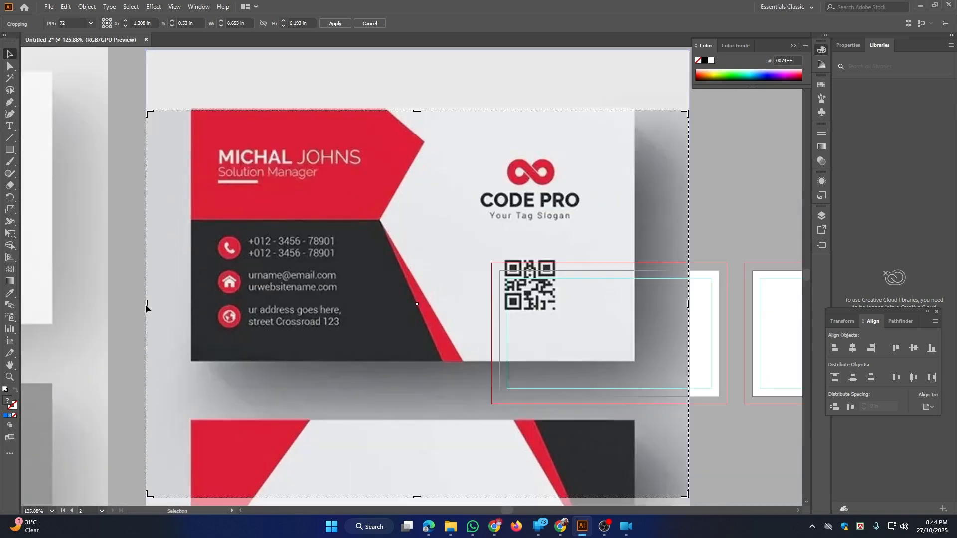
{"action": "left_click_drag", "start_coordinate": [146, 308], "coordinate": [194, 315]}
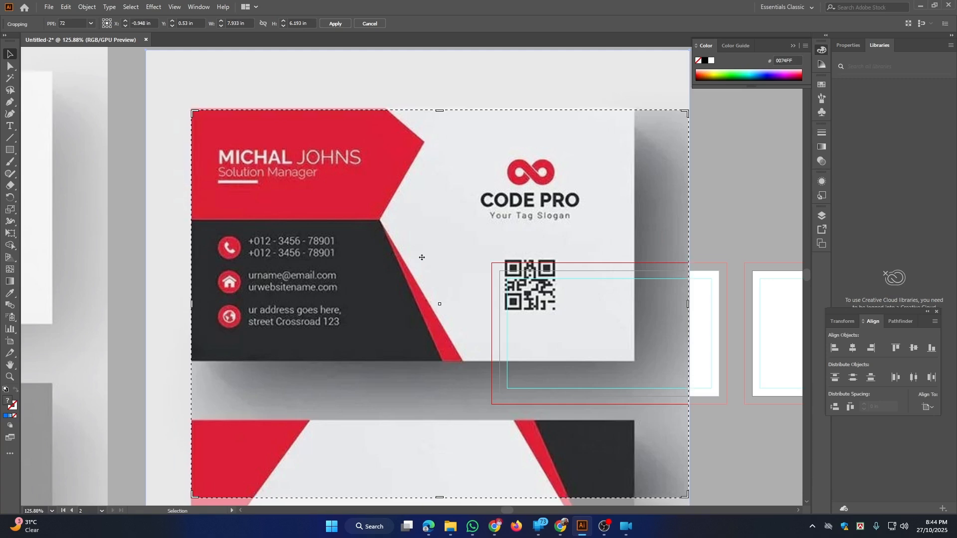
{"action": "left_click_drag", "start_coordinate": [689, 304], "coordinate": [634, 297]}
{"action": "scroll", "coordinate": [595, 214], "scroll_direction": "down", "scroll_amount": 4}
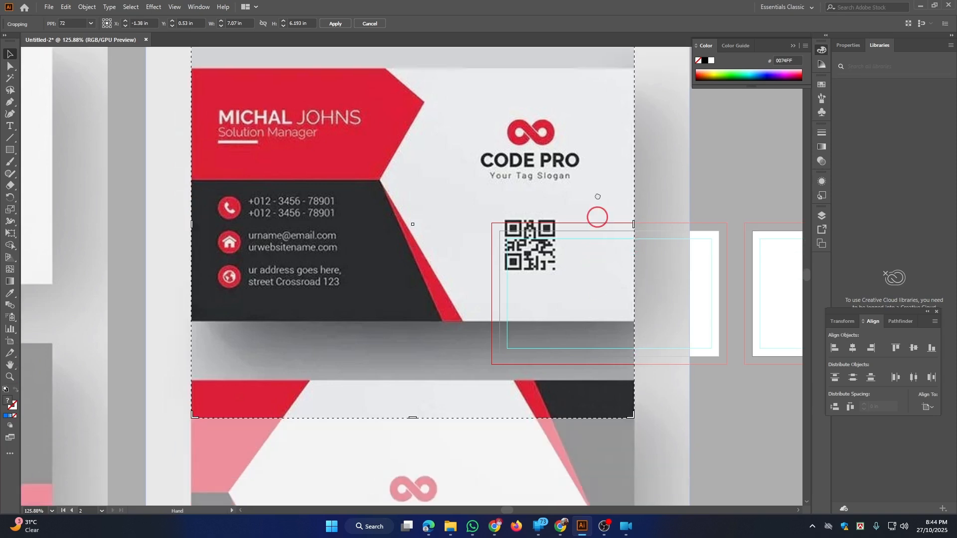
{"action": "left_click_drag", "start_coordinate": [414, 346], "coordinate": [438, 210]}
{"action": "left_click_drag", "start_coordinate": [507, 159], "coordinate": [461, 363]}
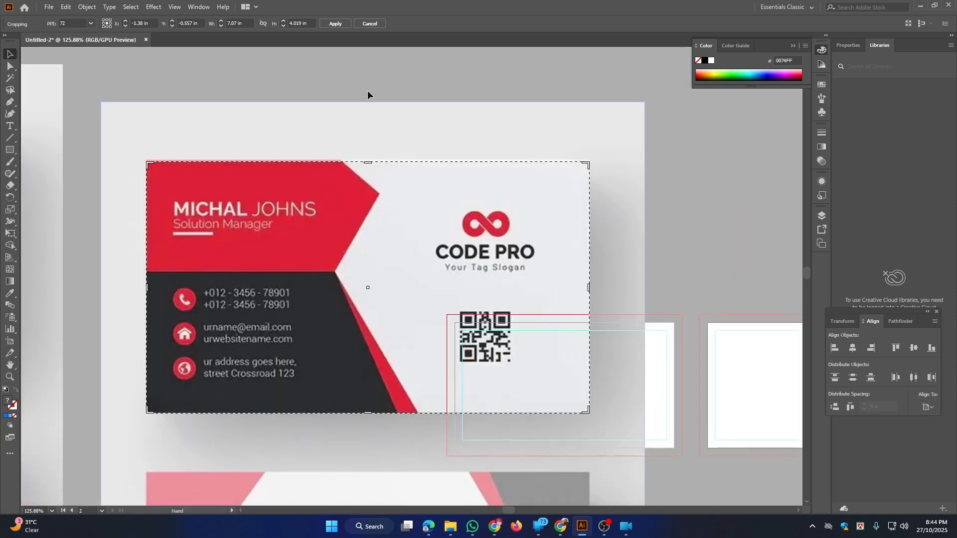
{"action": "left_click", "coordinate": [343, 25]}
Move the front card image to the first artboard's corner and shrink it to 3.5 in wide
{"action": "left_click", "coordinate": [440, 233], "text": "ctrl+alt"}
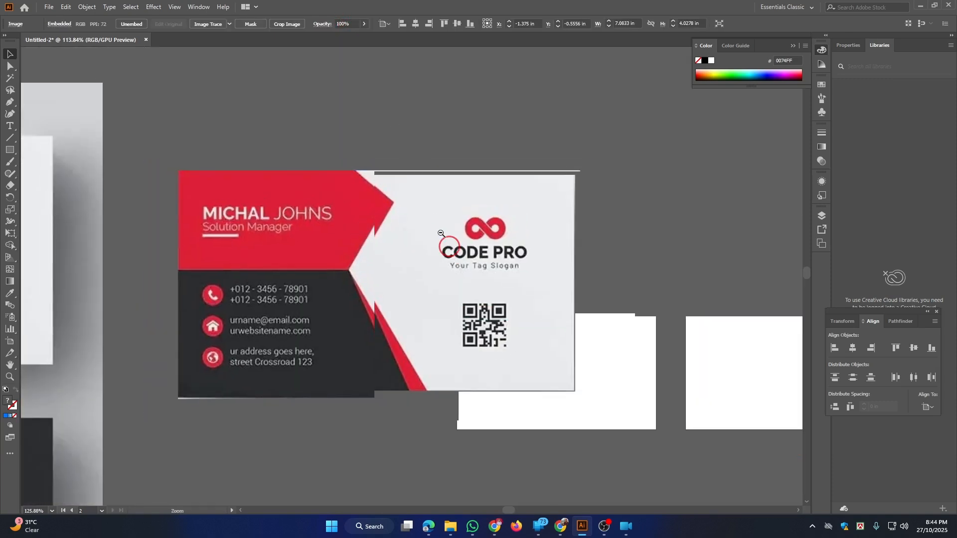
{"action": "left_click_drag", "start_coordinate": [440, 233], "coordinate": [496, 254]}
{"action": "left_click_drag", "start_coordinate": [423, 335], "coordinate": [491, 208]}
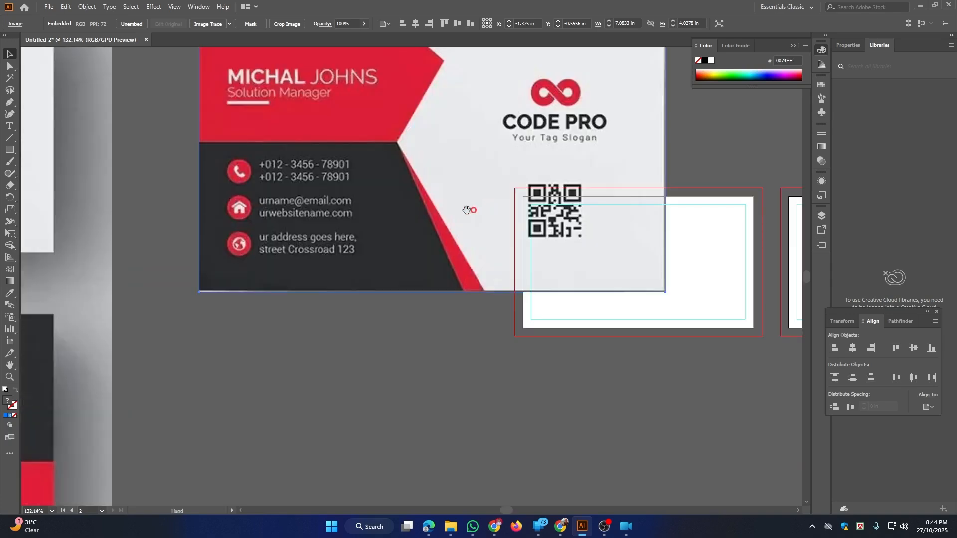
{"action": "left_click_drag", "start_coordinate": [446, 132], "coordinate": [322, 162]}
{"action": "left_click_drag", "start_coordinate": [273, 148], "coordinate": [539, 325]}
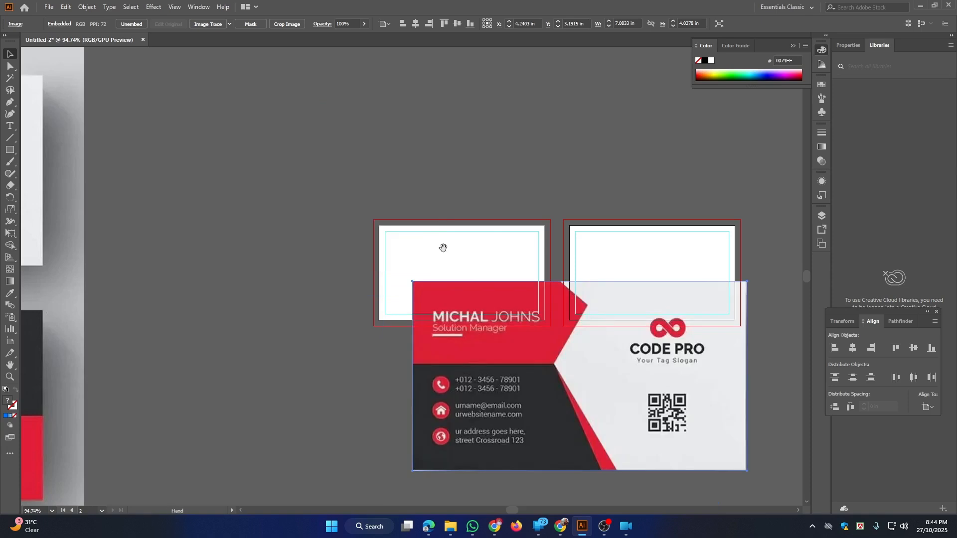
{"action": "left_click_drag", "start_coordinate": [454, 343], "coordinate": [423, 286]}
{"action": "left_click_drag", "start_coordinate": [370, 213], "coordinate": [245, 147]}
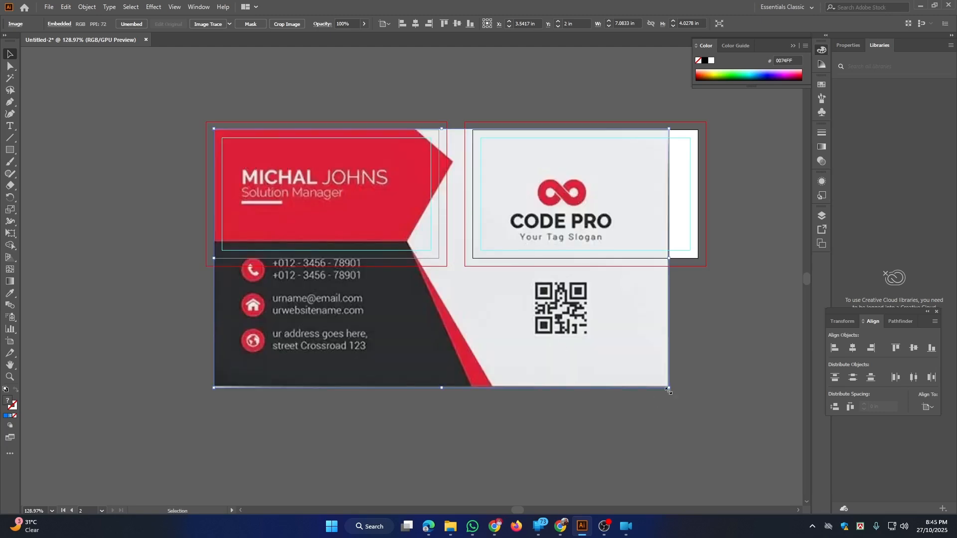
{"action": "left_click_drag", "start_coordinate": [668, 389], "coordinate": [438, 321]}
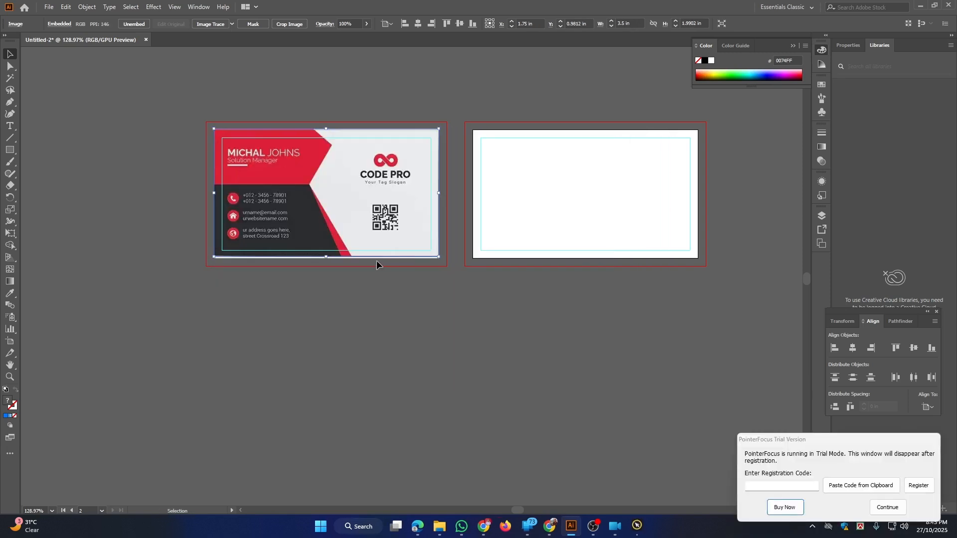
Stretch the card image's bottom edge down to the artboard edge, making it 2.01 in tall
{"action": "key", "text": "z"}
{"action": "left_click_drag", "start_coordinate": [352, 236], "coordinate": [426, 311]}
{"action": "left_click_drag", "start_coordinate": [383, 282], "coordinate": [474, 335]}
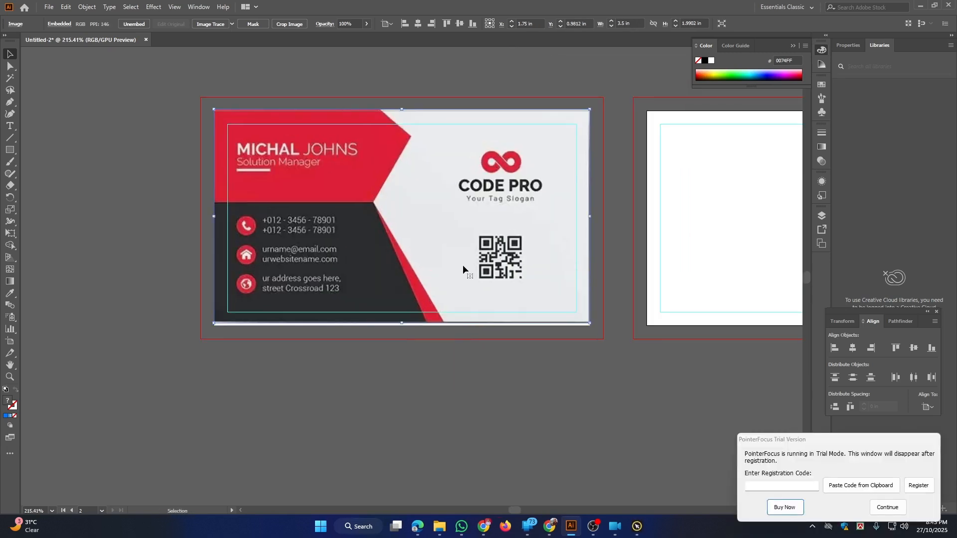
{"action": "left_click", "coordinate": [462, 264]}
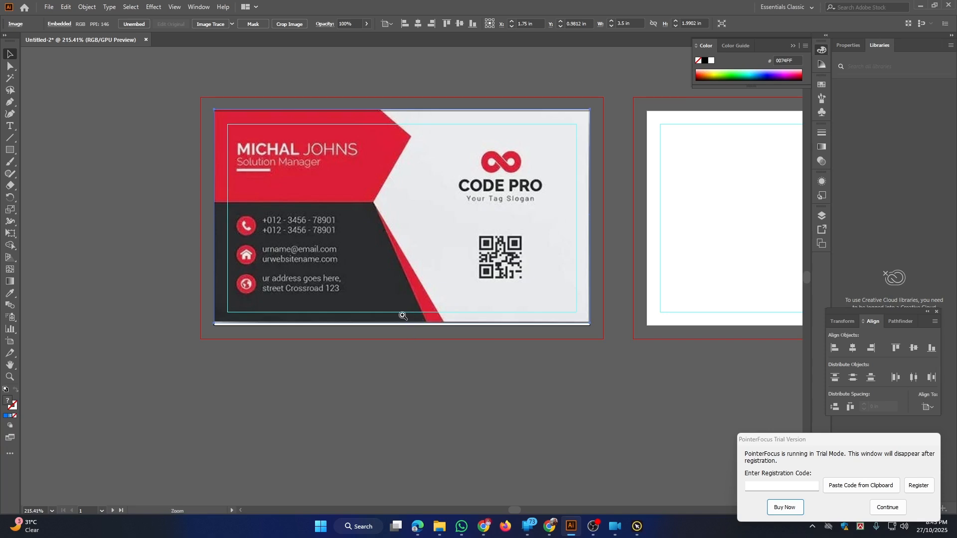
{"action": "key", "text": "z"}
{"action": "left_click_drag", "start_coordinate": [401, 314], "coordinate": [447, 353]}
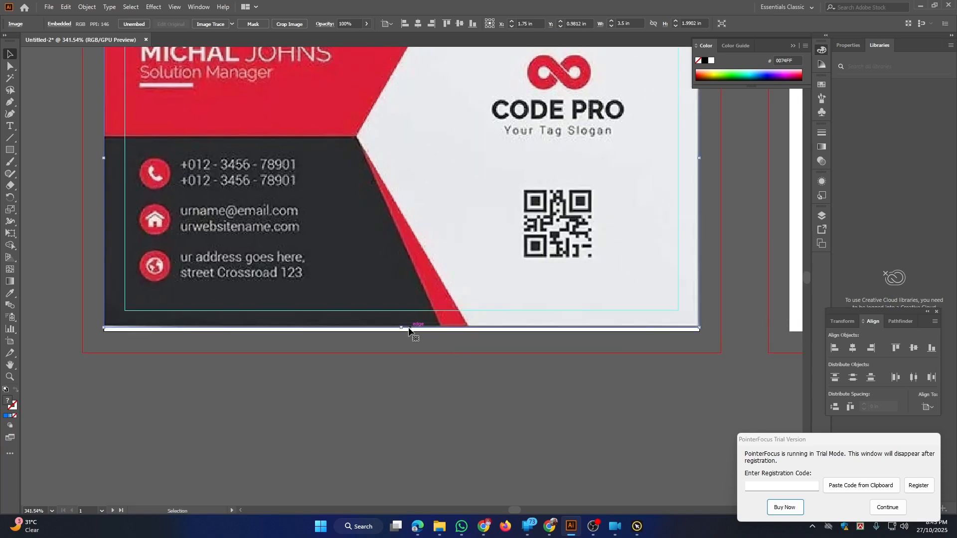
{"action": "left_click_drag", "start_coordinate": [402, 328], "coordinate": [403, 333]}
{"action": "left_click_drag", "start_coordinate": [402, 331], "coordinate": [401, 332]}
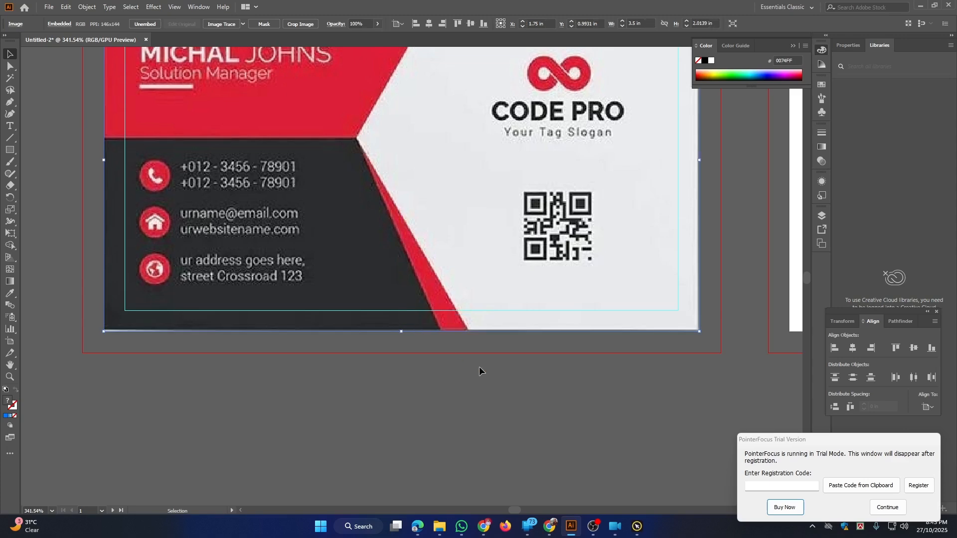
{"action": "scroll", "coordinate": [480, 366], "scroll_direction": "down", "scroll_amount": 2}
{"action": "scroll", "coordinate": [497, 359], "scroll_direction": "down", "scroll_amount": 5}
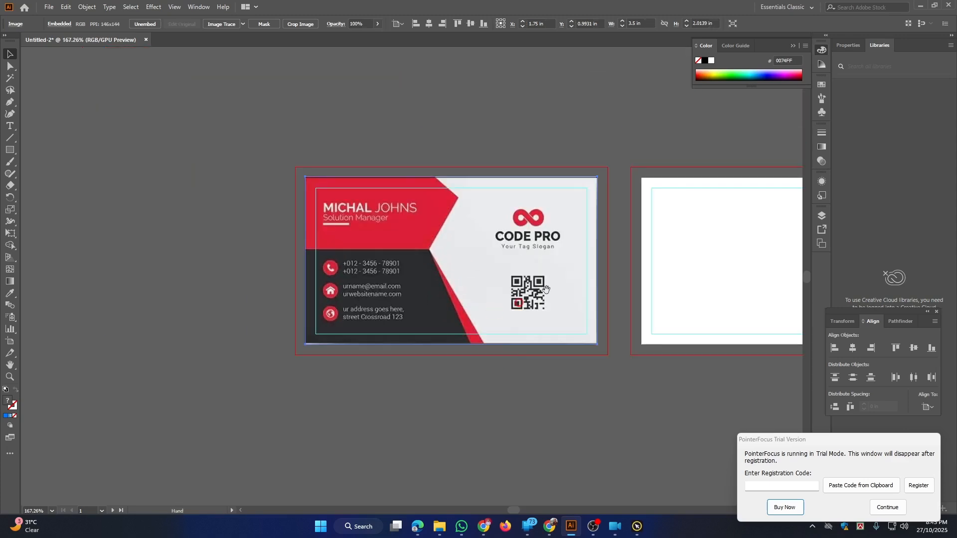
{"action": "left_click_drag", "start_coordinate": [455, 302], "coordinate": [454, 301]}
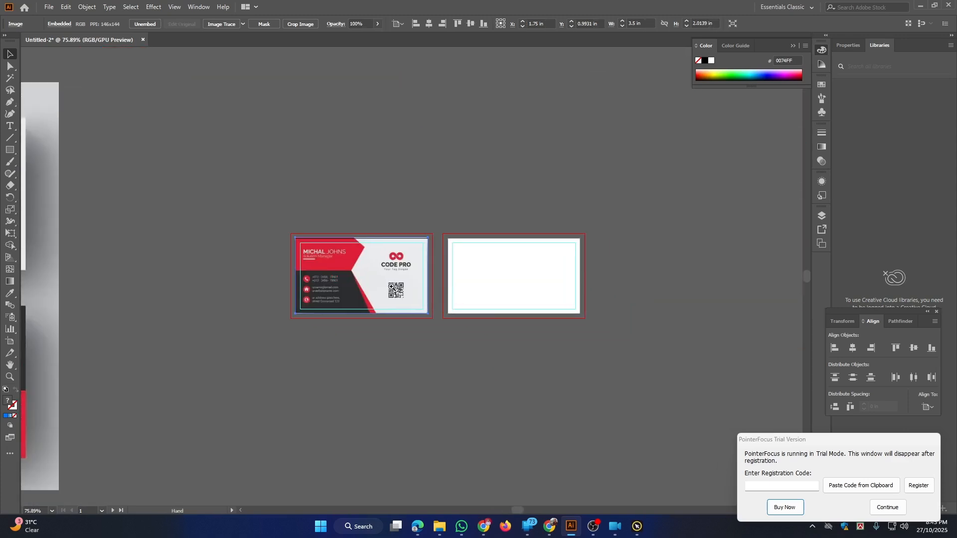
{"action": "scroll", "coordinate": [391, 289], "scroll_direction": "down", "scroll_amount": 2}
{"action": "left_click_drag", "start_coordinate": [319, 269], "coordinate": [467, 266]}
Start cropping the large reference image and bring the crop's top down to the back design
{"action": "left_click_drag", "start_coordinate": [220, 241], "coordinate": [293, 249]}
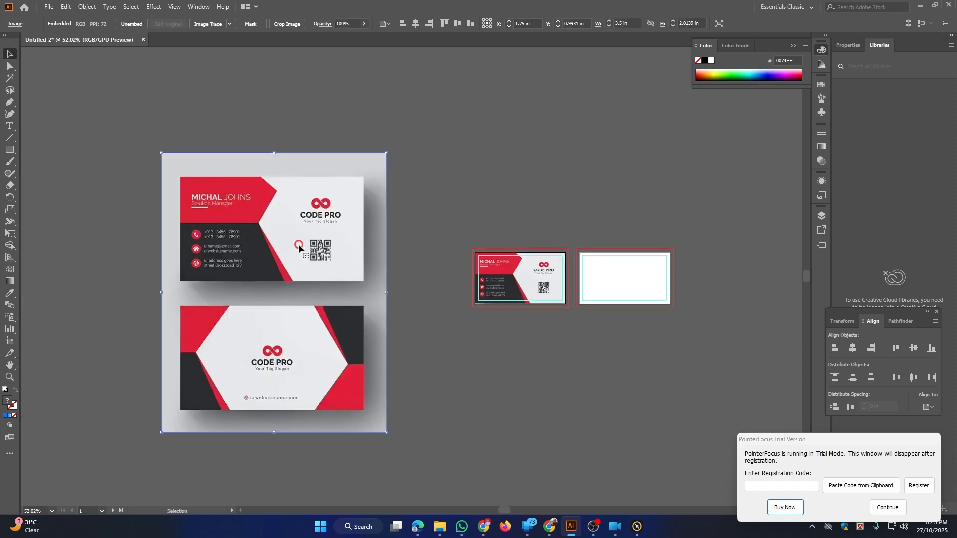
{"action": "left_click", "coordinate": [280, 25]}
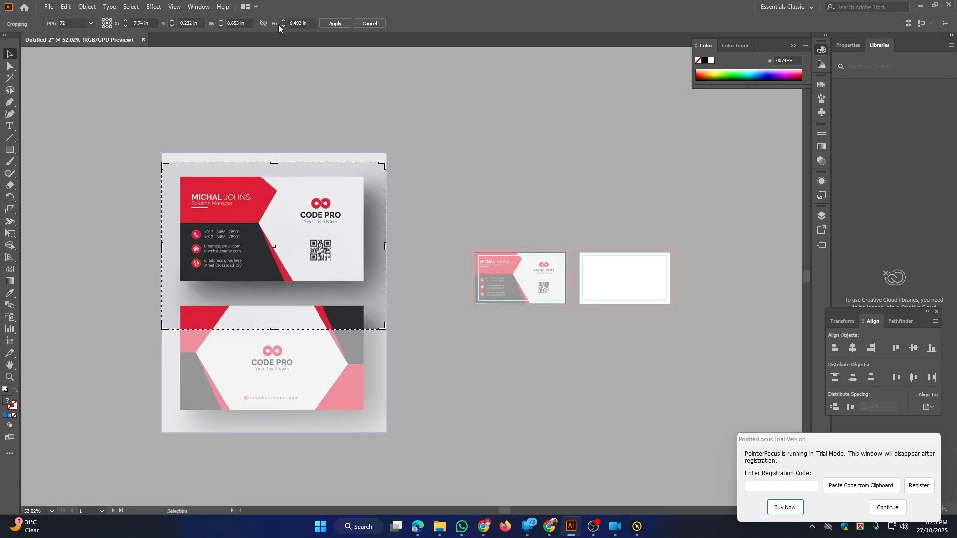
{"action": "left_click_drag", "start_coordinate": [348, 224], "coordinate": [349, 327]}
{"action": "left_click_drag", "start_coordinate": [279, 269], "coordinate": [281, 311]}
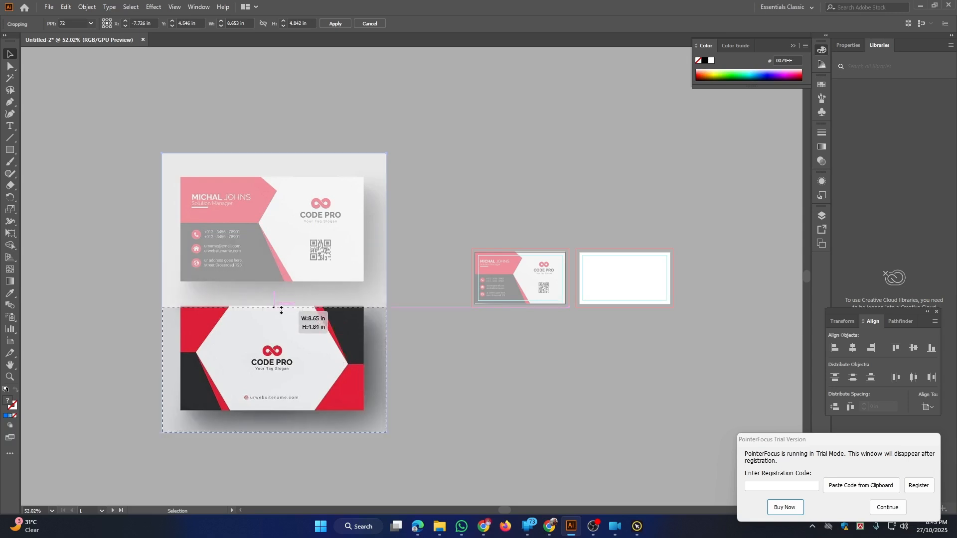
{"action": "scroll", "coordinate": [324, 324], "scroll_direction": "up", "scroll_amount": 5}
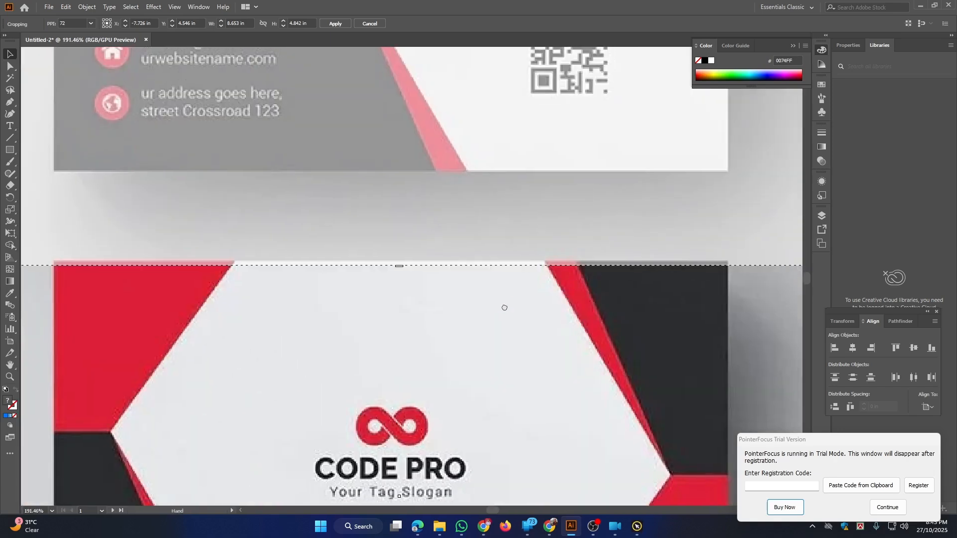
{"action": "left_click_drag", "start_coordinate": [502, 304], "coordinate": [496, 301]}
Trim the crop's right, left and bottom edges around the hexagon design and apply it
{"action": "left_click_drag", "start_coordinate": [505, 335], "coordinate": [420, 153]}
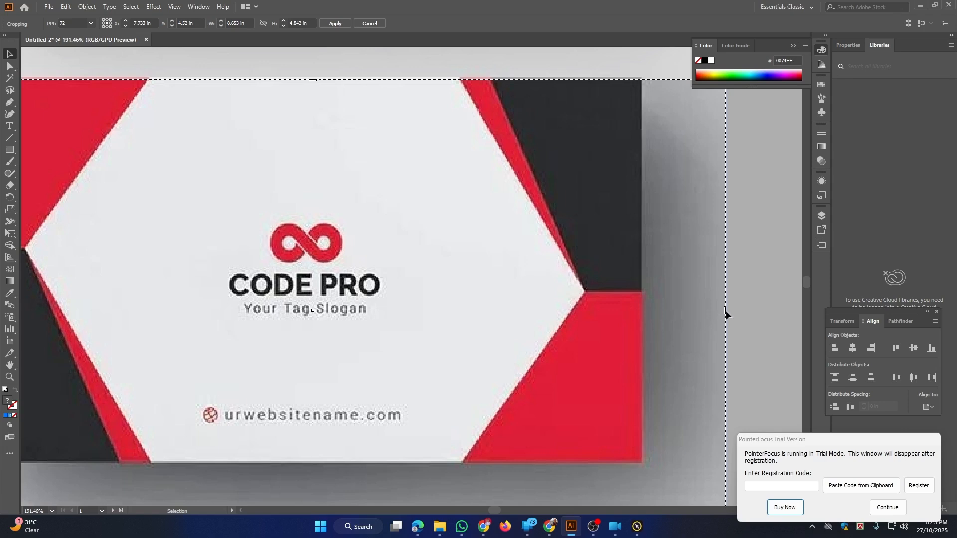
{"action": "left_click_drag", "start_coordinate": [725, 311], "coordinate": [640, 313]}
{"action": "scroll", "coordinate": [214, 269], "scroll_direction": "left", "scroll_amount": 4}
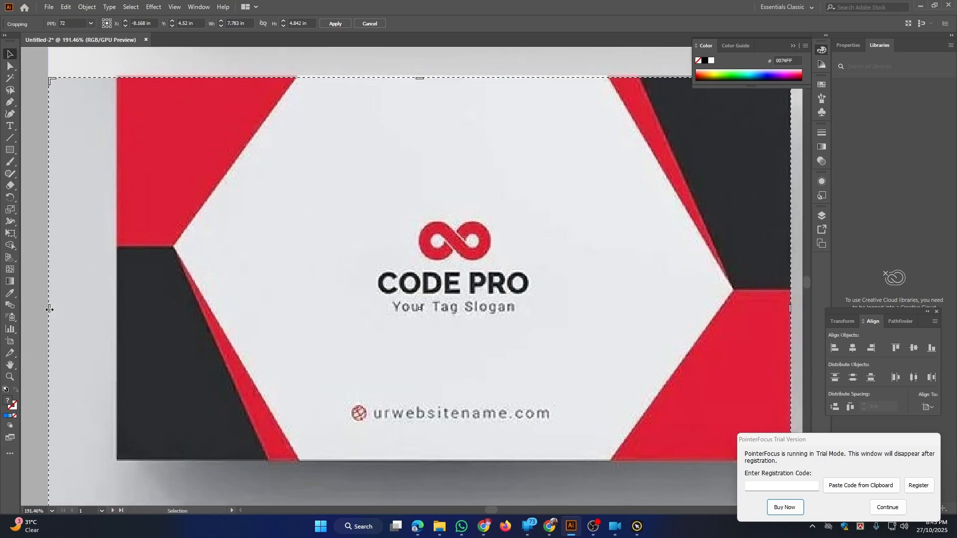
{"action": "left_click_drag", "start_coordinate": [49, 309], "coordinate": [117, 316]}
{"action": "scroll", "coordinate": [218, 241], "scroll_direction": "down", "scroll_amount": 5}
{"action": "scroll", "coordinate": [218, 242], "scroll_direction": "right", "scroll_amount": 3}
{"action": "left_click_drag", "start_coordinate": [286, 304], "coordinate": [299, 226]}
{"action": "left_click", "coordinate": [335, 23]}
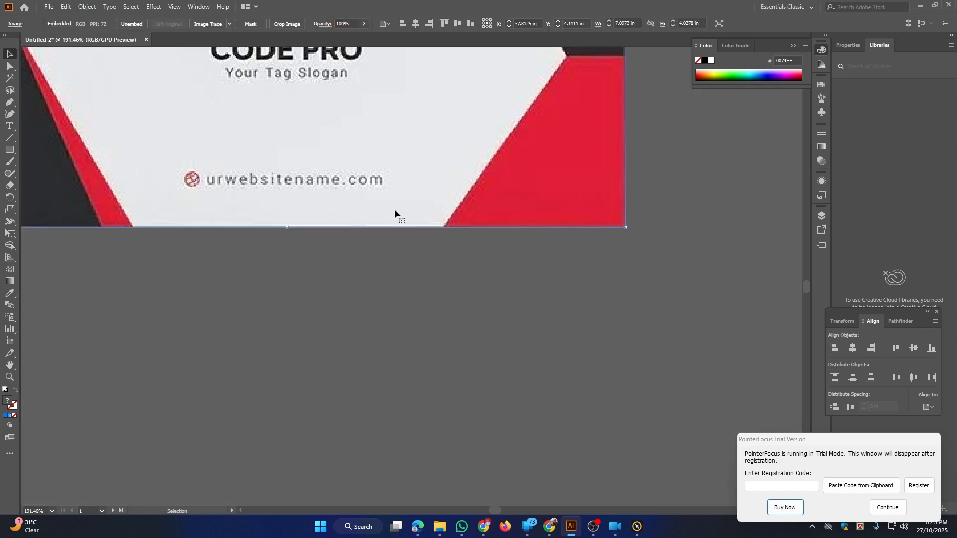
Place the cropped back design on the second artboard's corner, scaled to 3.5 in wide
{"action": "scroll", "coordinate": [537, 290], "scroll_direction": "down", "scroll_amount": 3}
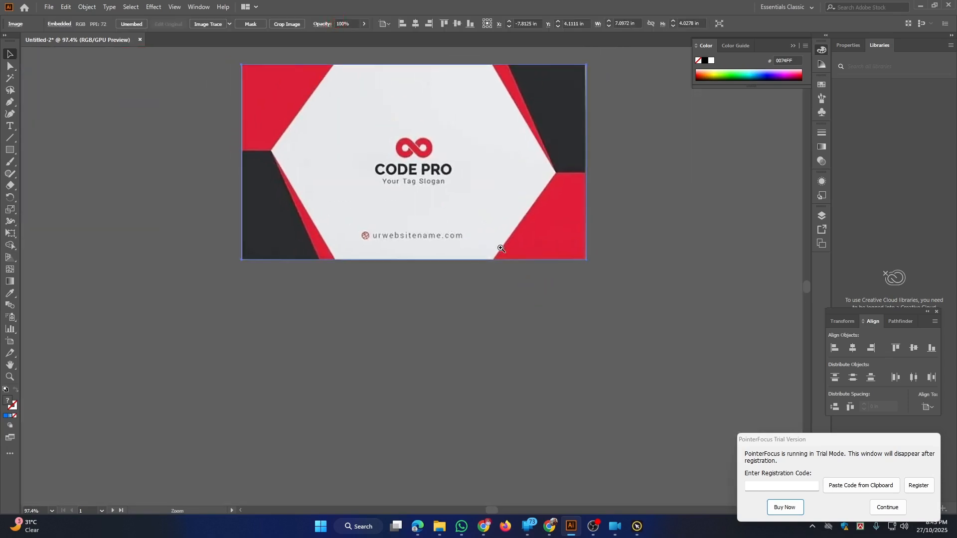
{"action": "left_click_drag", "start_coordinate": [523, 272], "coordinate": [419, 301]}
{"action": "scroll", "coordinate": [421, 295], "scroll_direction": "down", "scroll_amount": 3}
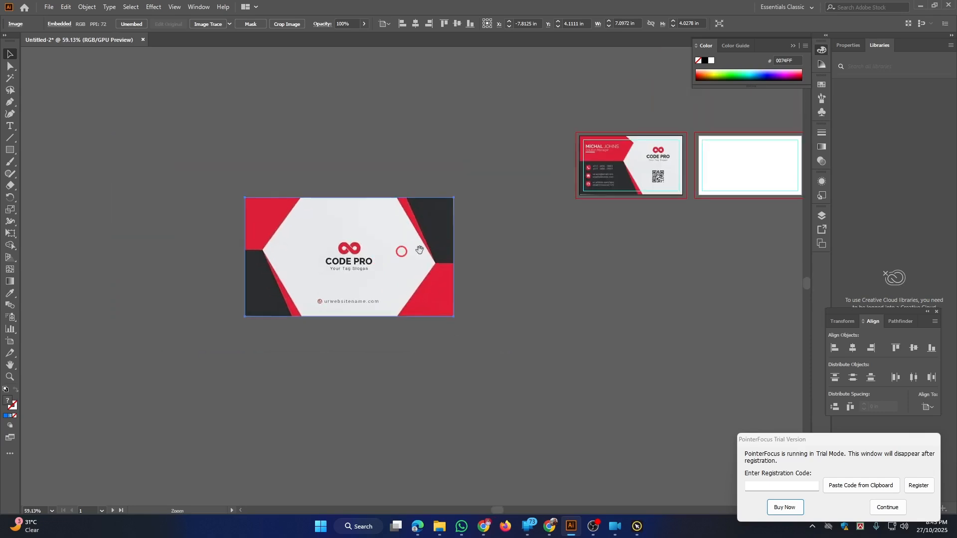
{"action": "left_click_drag", "start_coordinate": [419, 250], "coordinate": [302, 264]}
{"action": "left_click_drag", "start_coordinate": [140, 254], "coordinate": [591, 193]}
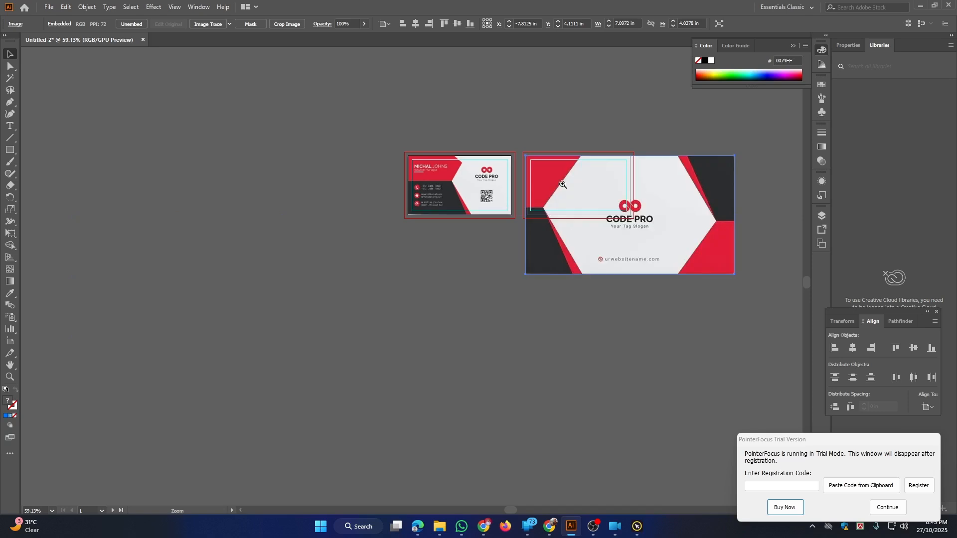
{"action": "left_click_drag", "start_coordinate": [532, 162], "coordinate": [578, 339]}
{"action": "left_click_drag", "start_coordinate": [527, 223], "coordinate": [275, 312]}
{"action": "mouse_move", "coordinate": [291, 276]}
{"action": "left_mouse_down"}
{"action": "mouse_move", "coordinate": [311, 286]}
{"action": "mouse_move", "coordinate": [286, 271]}
{"action": "left_mouse_up"}
{"action": "left_click_drag", "start_coordinate": [389, 338], "coordinate": [363, 325]}
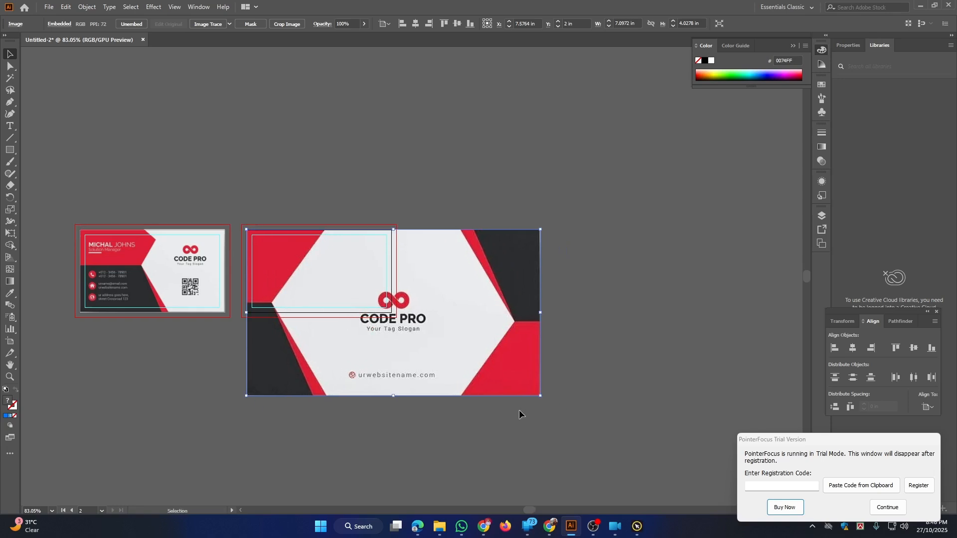
{"action": "left_click_drag", "start_coordinate": [541, 396], "coordinate": [392, 340]}
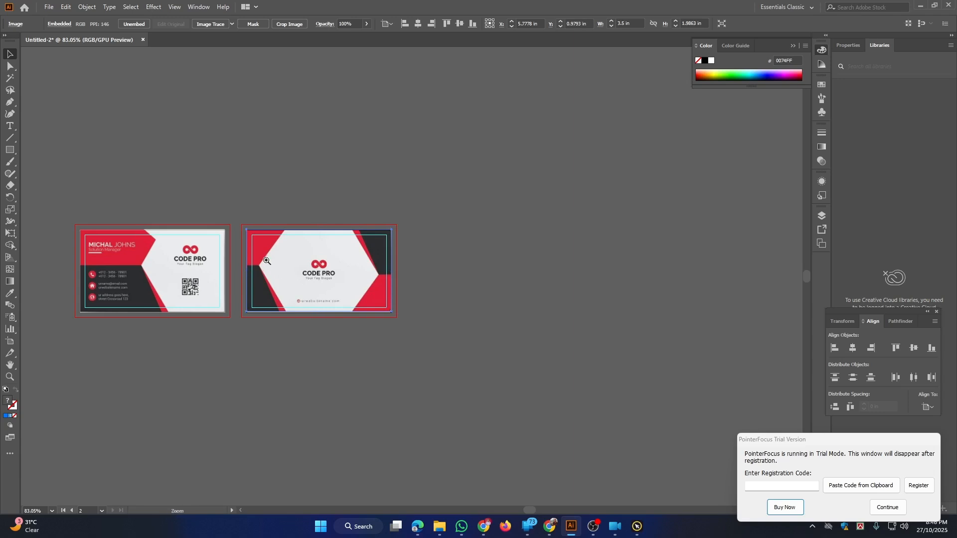
{"action": "left_click_drag", "start_coordinate": [265, 260], "coordinate": [416, 407]}
Check both card images by selecting them, then deselect and zoom in on the front card
{"action": "scroll", "coordinate": [500, 450], "scroll_direction": "down", "scroll_amount": 3}
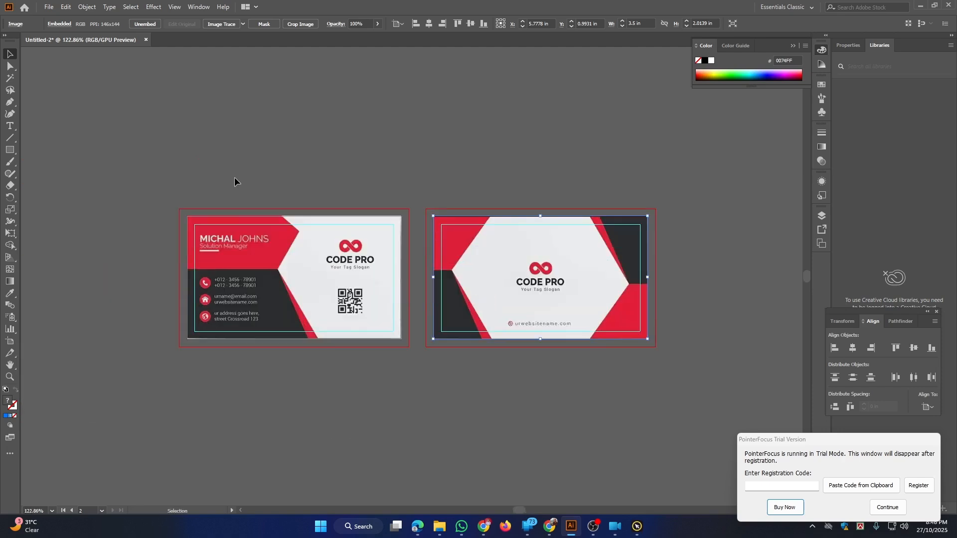
{"action": "left_click_drag", "start_coordinate": [195, 163], "coordinate": [564, 365]}
{"action": "left_click", "coordinate": [708, 244]}
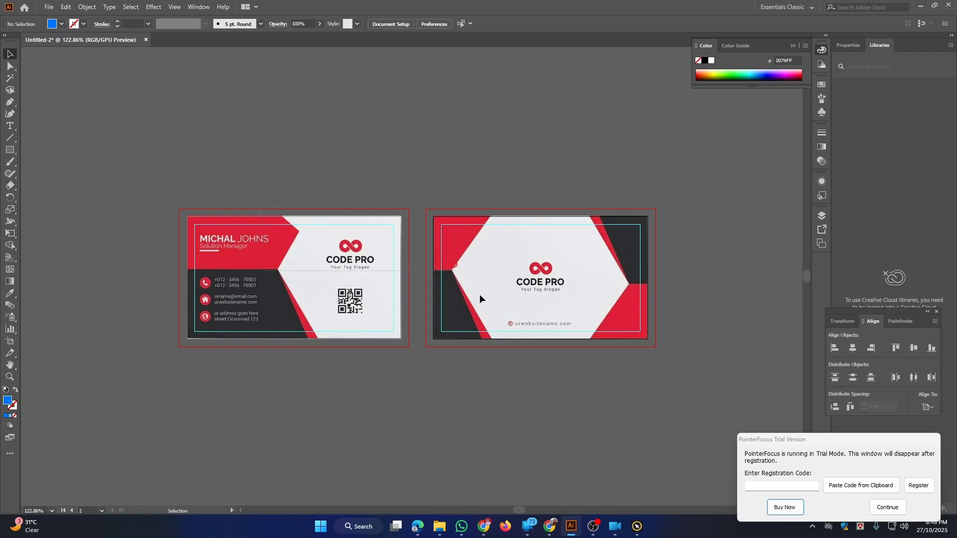
{"action": "key", "text": "ctrl+a"}
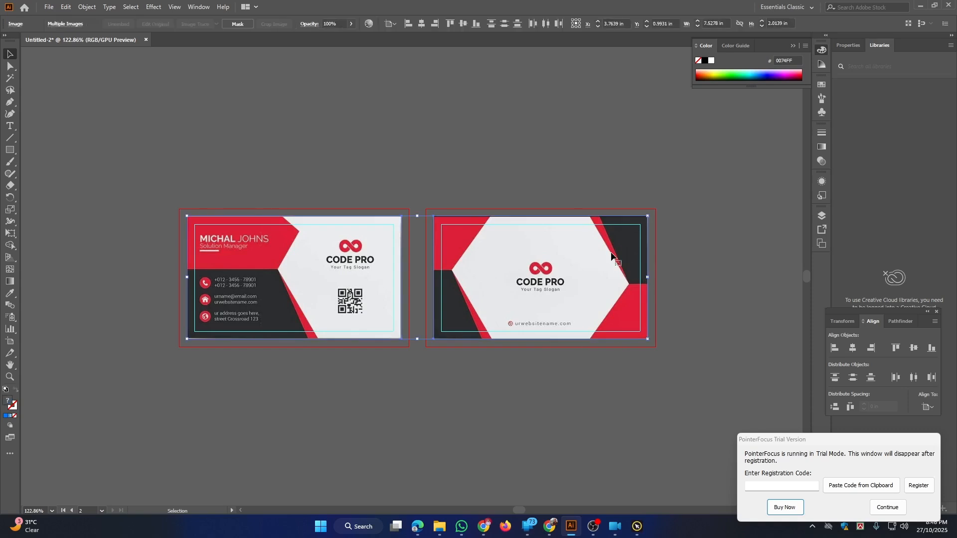
{"action": "key", "text": "ctrl+shift+a"}
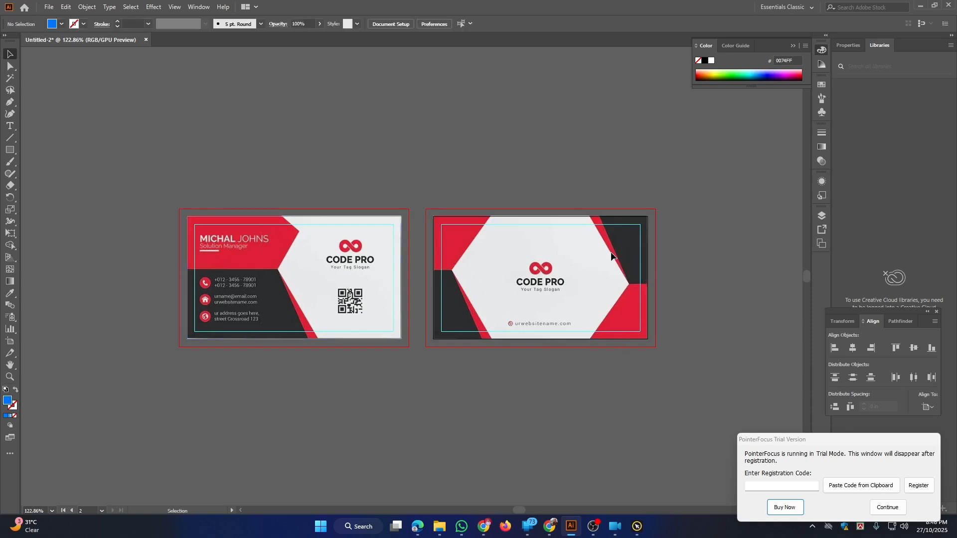
{"action": "key", "text": "space"}
{"action": "left_click_drag", "start_coordinate": [568, 308], "coordinate": [541, 287]}
{"action": "left_click_drag", "start_coordinate": [467, 273], "coordinate": [494, 278]}
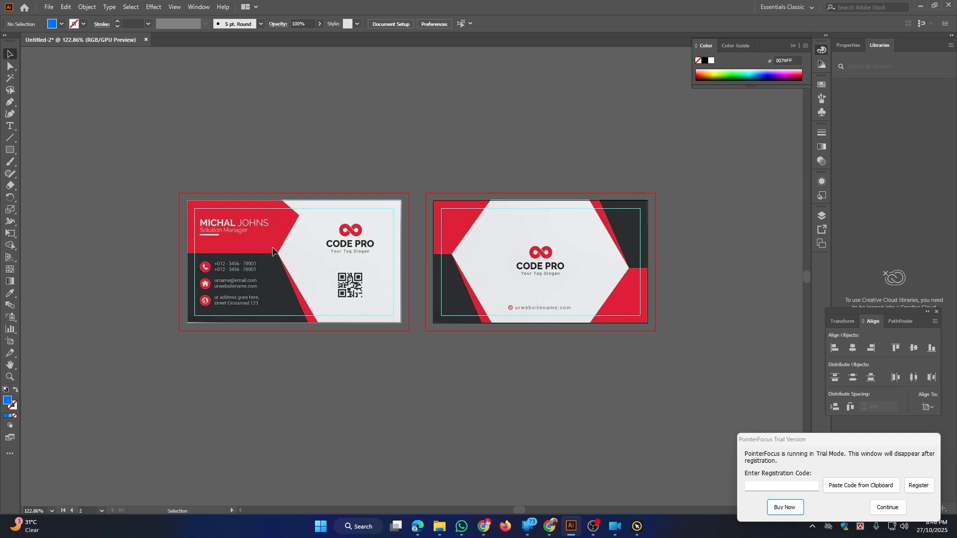
{"action": "left_click", "coordinate": [328, 269]}
{"action": "scroll", "coordinate": [256, 224], "scroll_direction": "up", "scroll_amount": 3}
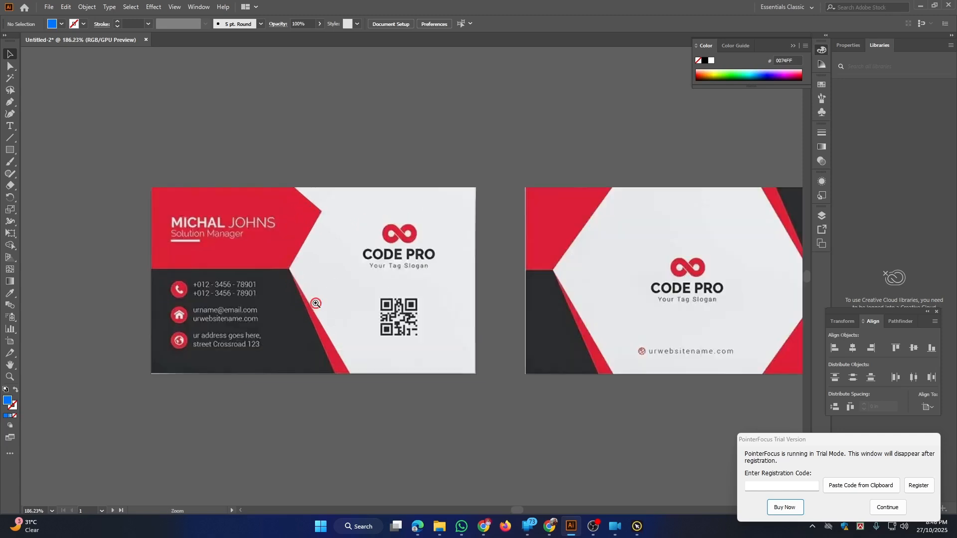
{"action": "key", "text": "space"}
{"action": "left_click_drag", "start_coordinate": [315, 296], "coordinate": [362, 281]}
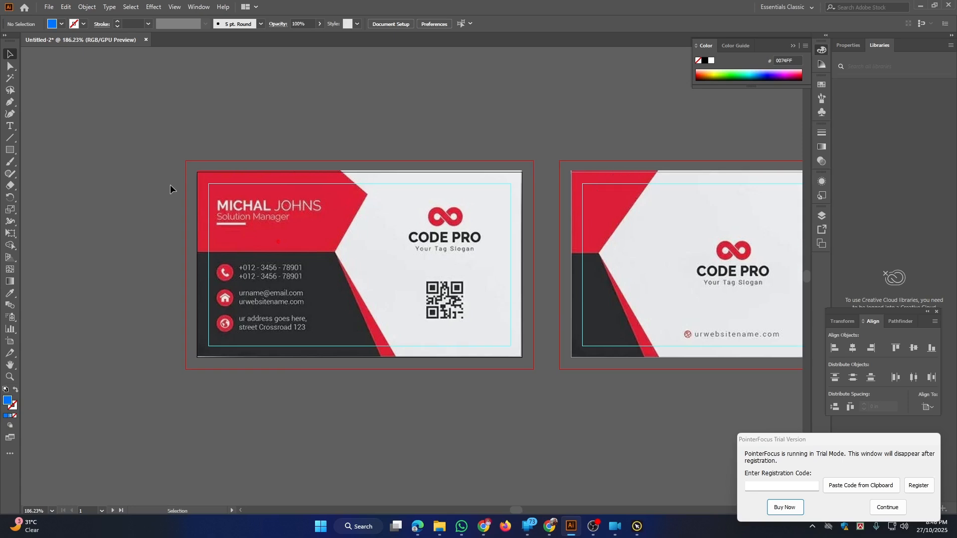
Draw a rectangle over the card's red header, set to stroke only so the art shows through
{"action": "left_click", "coordinate": [10, 154]}
{"action": "left_click_drag", "start_coordinate": [197, 172], "coordinate": [341, 252]}
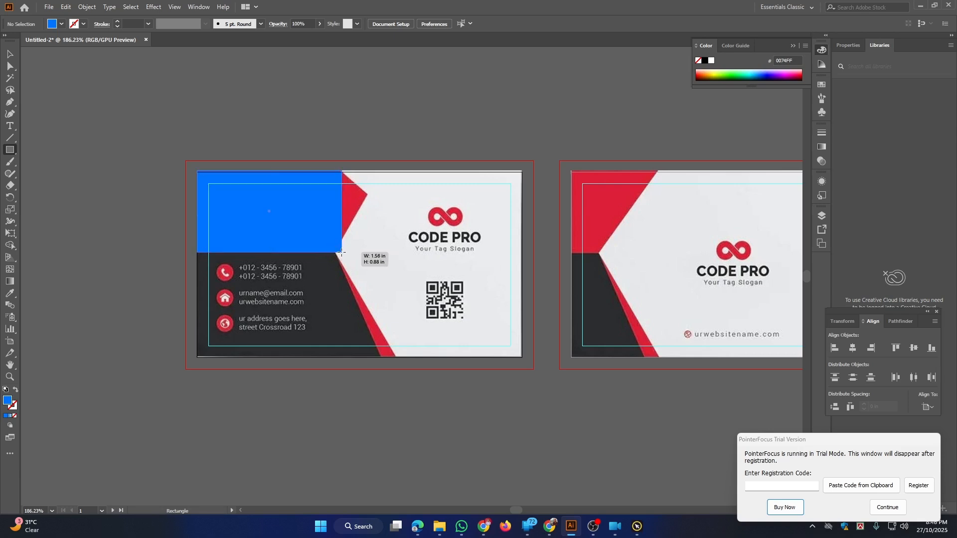
{"action": "left_click", "coordinate": [16, 388]}
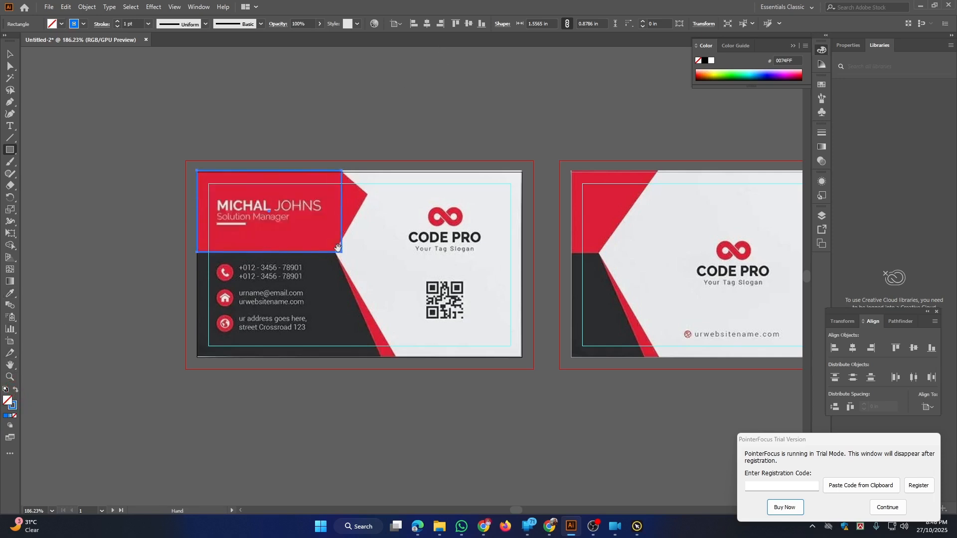
{"action": "left_click_drag", "start_coordinate": [338, 248], "coordinate": [333, 238]}
Add an anchor point on the rectangle's right edge with the Add Anchor Point tool
{"action": "left_click", "coordinate": [9, 67]}
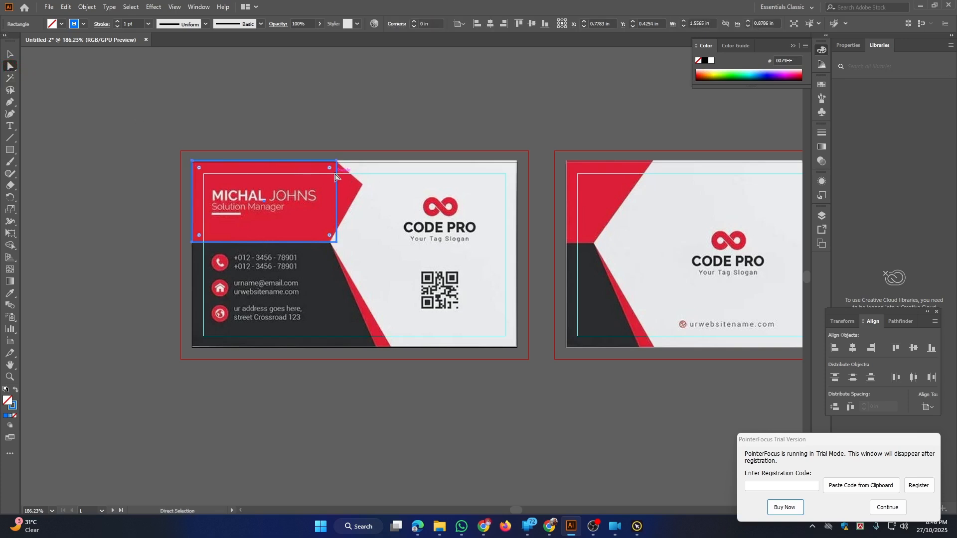
{"action": "left_click", "coordinate": [11, 103]}
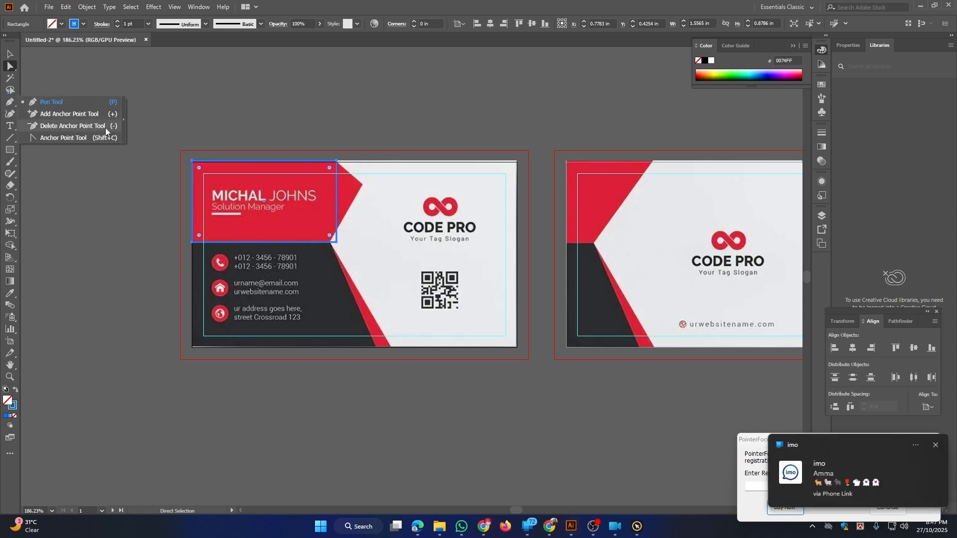
{"action": "left_click", "coordinate": [936, 445]}
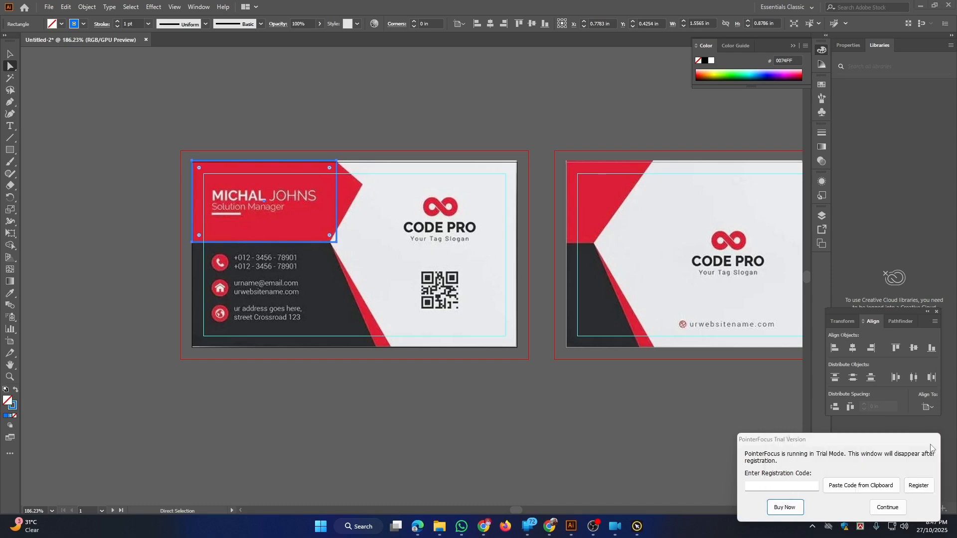
{"action": "left_click", "coordinate": [11, 102]}
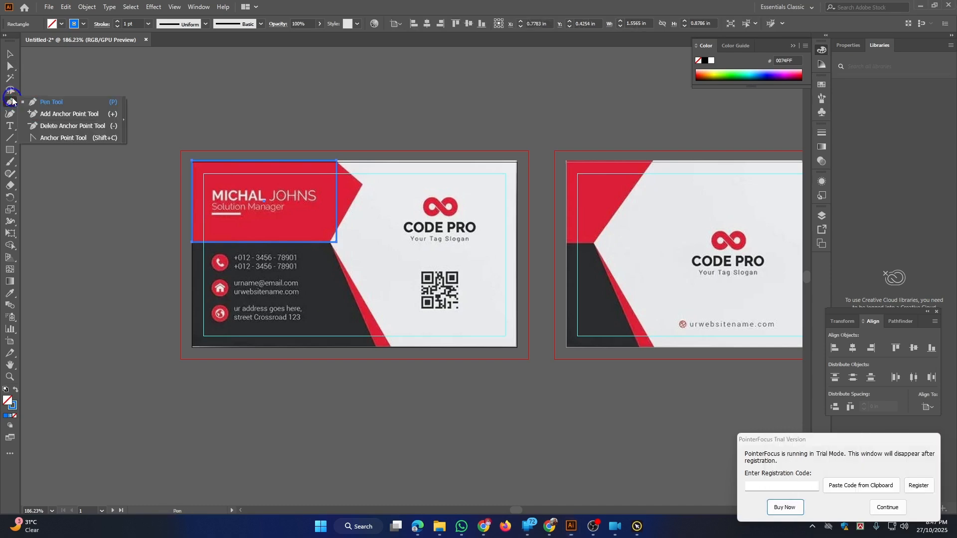
{"action": "left_click", "coordinate": [56, 114]}
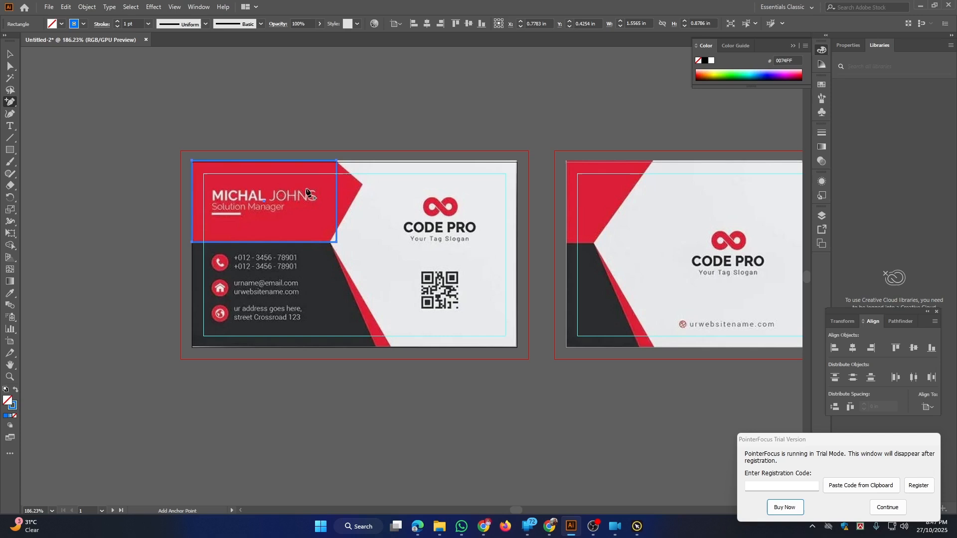
{"action": "left_click", "coordinate": [336, 185]}
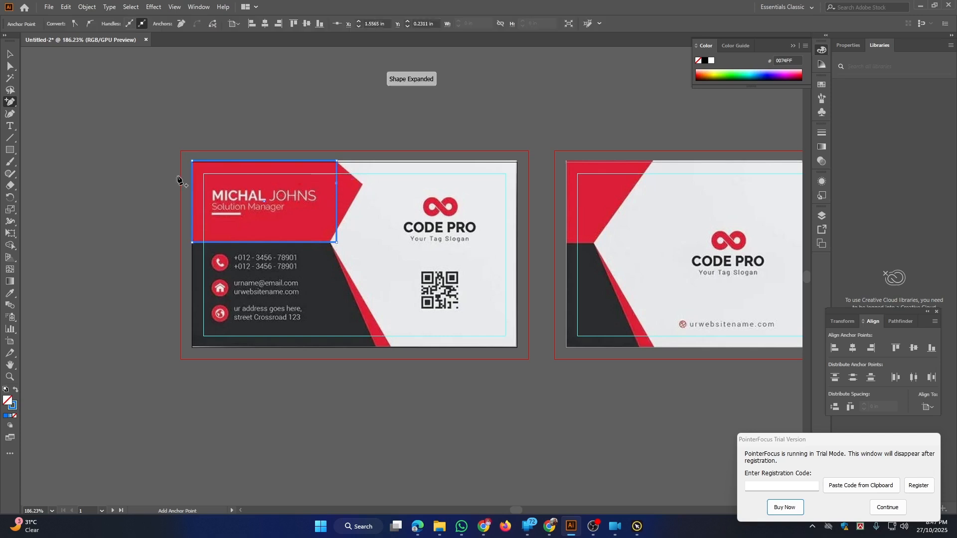
Pull the new point out to form the tip and move the bottom-right corner onto the red shape
{"action": "left_click", "coordinate": [9, 65]}
{"action": "scroll", "coordinate": [344, 182], "scroll_direction": "up", "scroll_amount": 5}
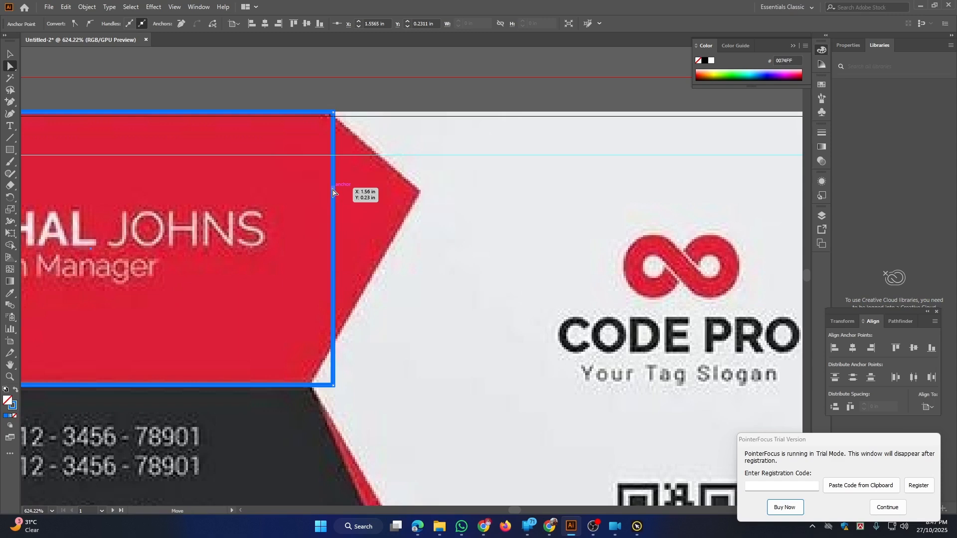
{"action": "left_click_drag", "start_coordinate": [333, 192], "coordinate": [417, 191]}
{"action": "key", "text": "ctrl+space"}
{"action": "left_click_drag", "start_coordinate": [446, 266], "coordinate": [451, 208]}
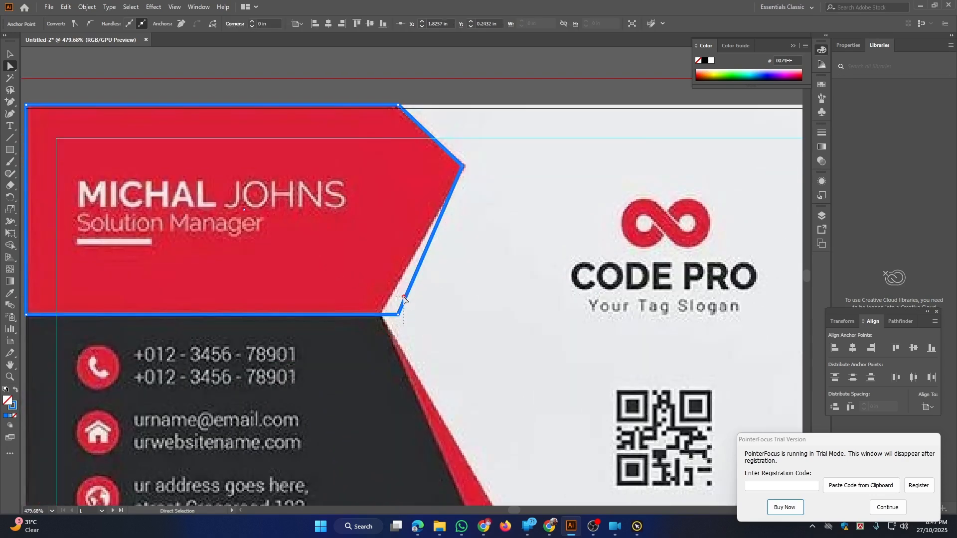
{"action": "left_click_drag", "start_coordinate": [398, 315], "coordinate": [380, 319]}
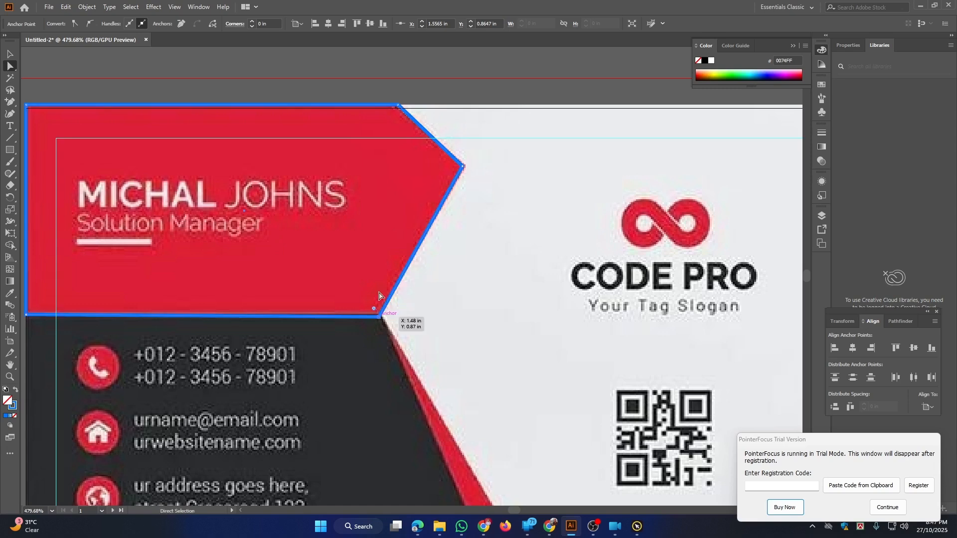
{"action": "left_click_drag", "start_coordinate": [407, 197], "coordinate": [383, 220]}
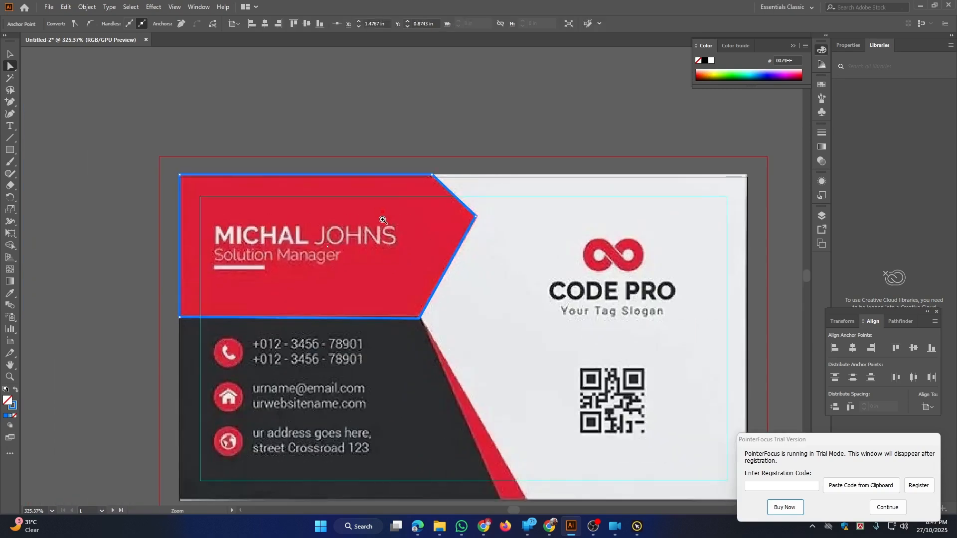
{"action": "left_click_drag", "start_coordinate": [281, 209], "coordinate": [250, 143]}
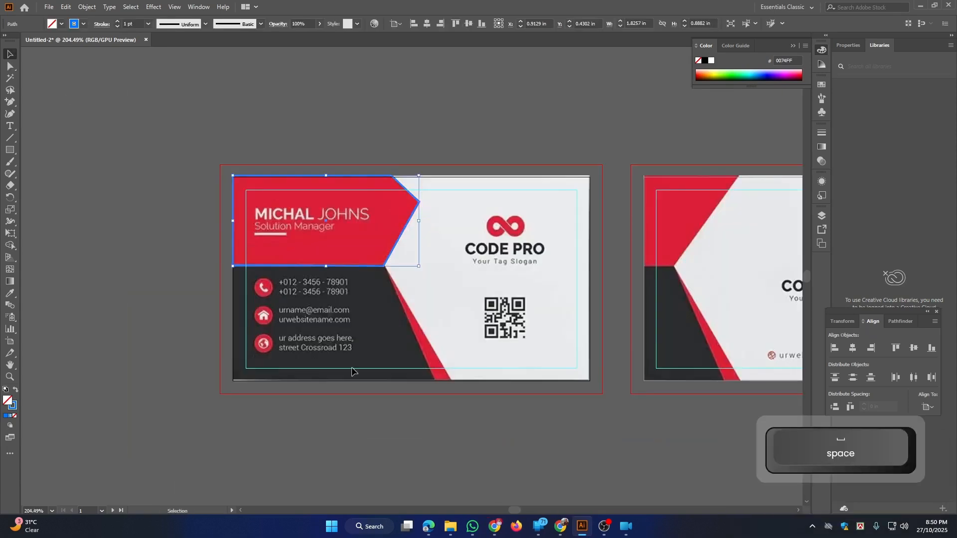
Draw a rectangle over the dark lower-left area, slant its top-right corner left, and fill it solid
{"action": "left_click", "coordinate": [8, 151]}
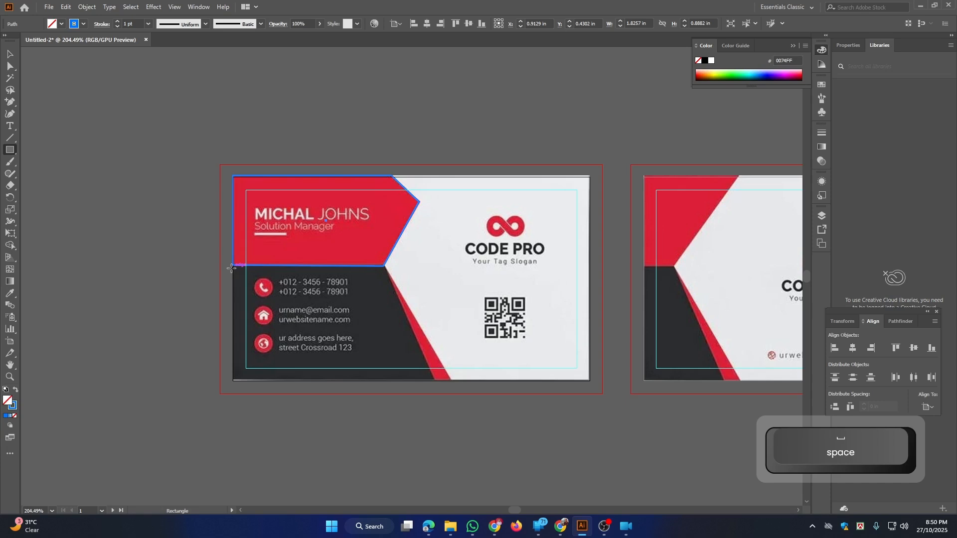
{"action": "left_click_drag", "start_coordinate": [232, 268], "coordinate": [436, 380]}
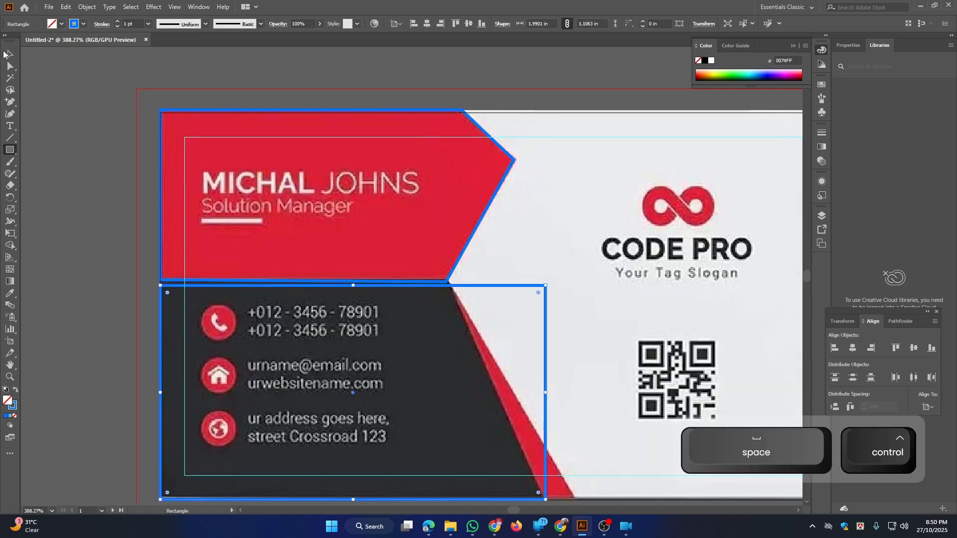
{"action": "left_click_drag", "start_coordinate": [352, 285], "coordinate": [353, 286]}
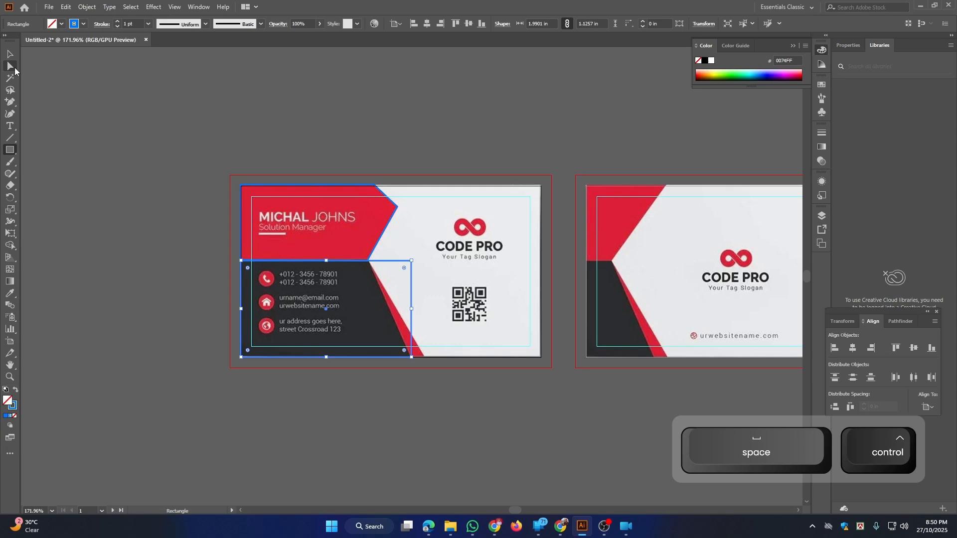
{"action": "left_click", "coordinate": [11, 67]}
{"action": "left_click_drag", "start_coordinate": [411, 260], "coordinate": [370, 266]}
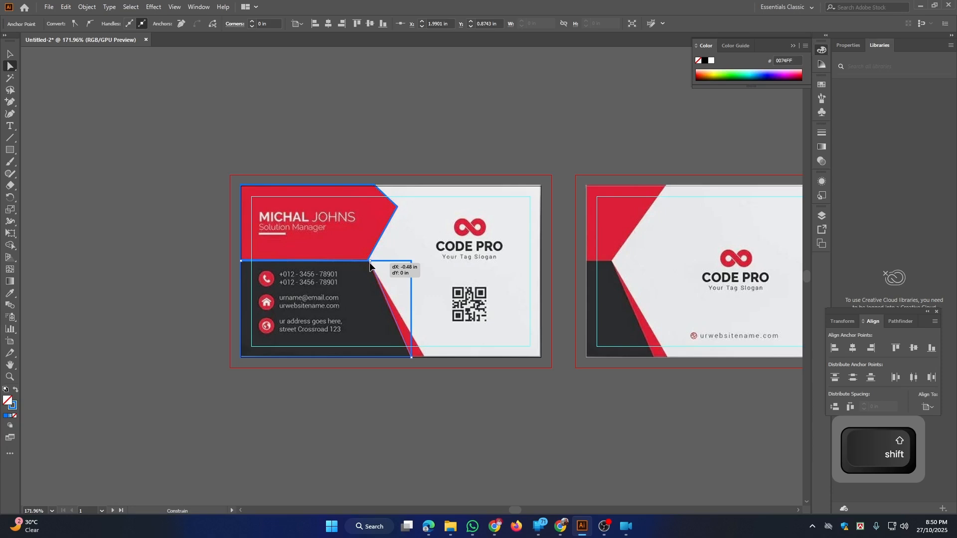
{"action": "left_click_drag", "start_coordinate": [369, 266], "coordinate": [369, 264]}
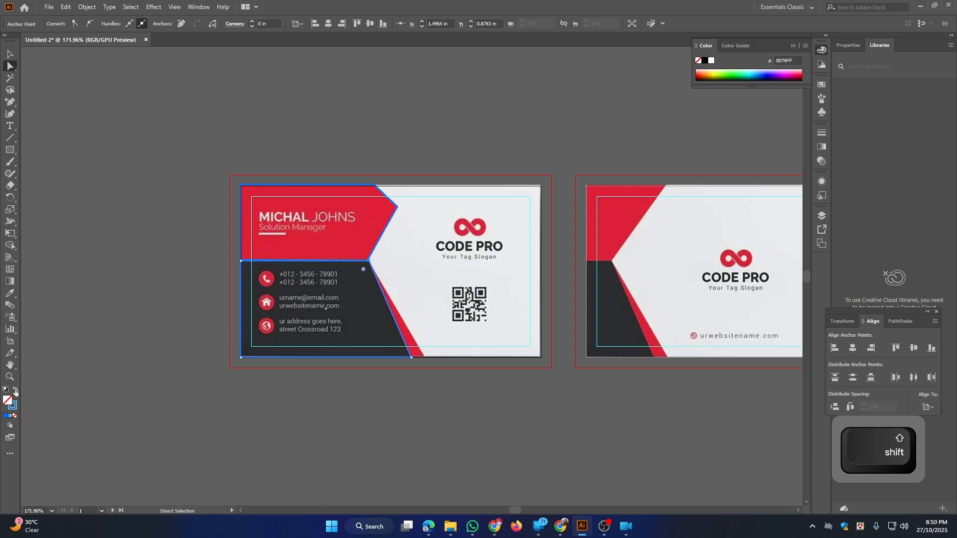
{"action": "left_click", "coordinate": [15, 390]}
{"action": "left_click", "coordinate": [9, 55]}
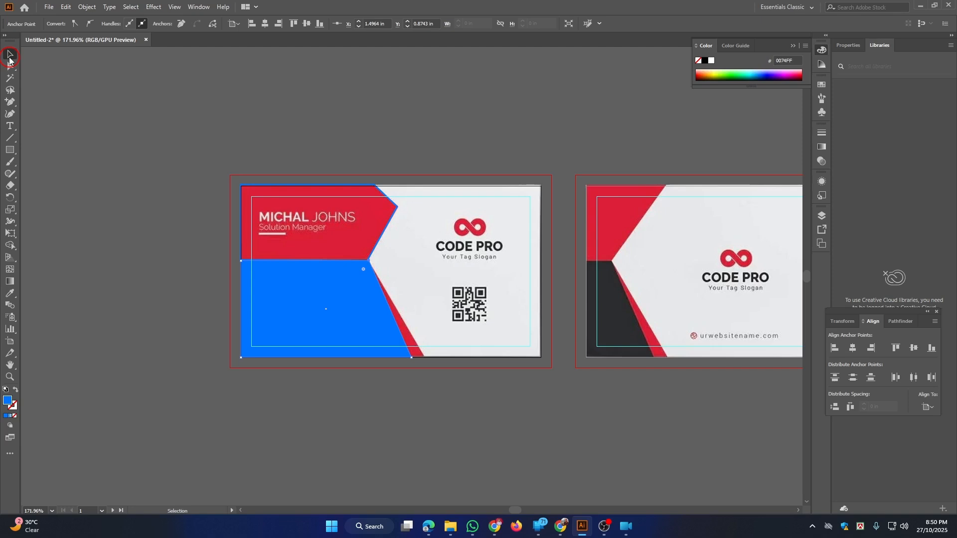
Copy the blue shape, paste it in front, and lock the original in place
{"action": "left_click", "coordinate": [291, 324], "text": "ctrl"}
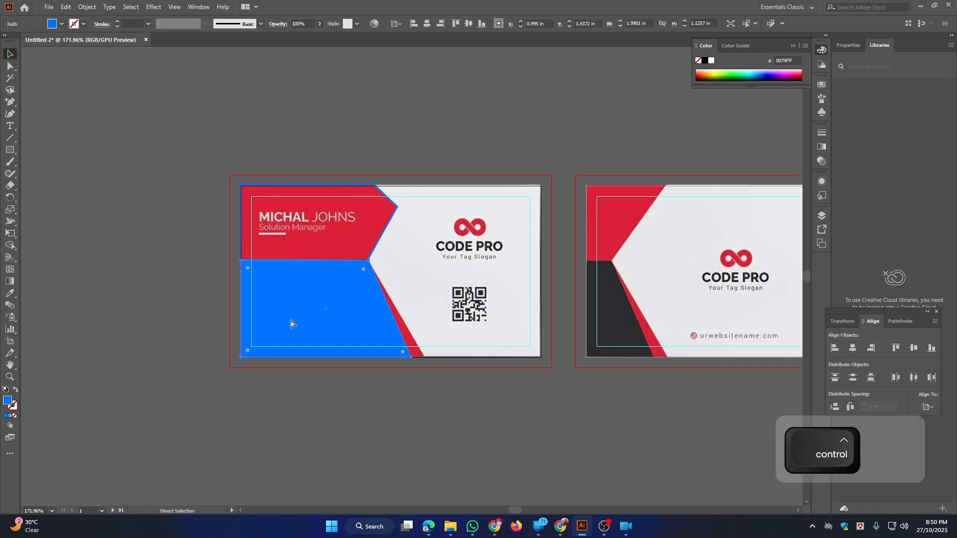
{"action": "key", "text": "ctrl+c"}
{"action": "key", "text": "ctrl+f"}
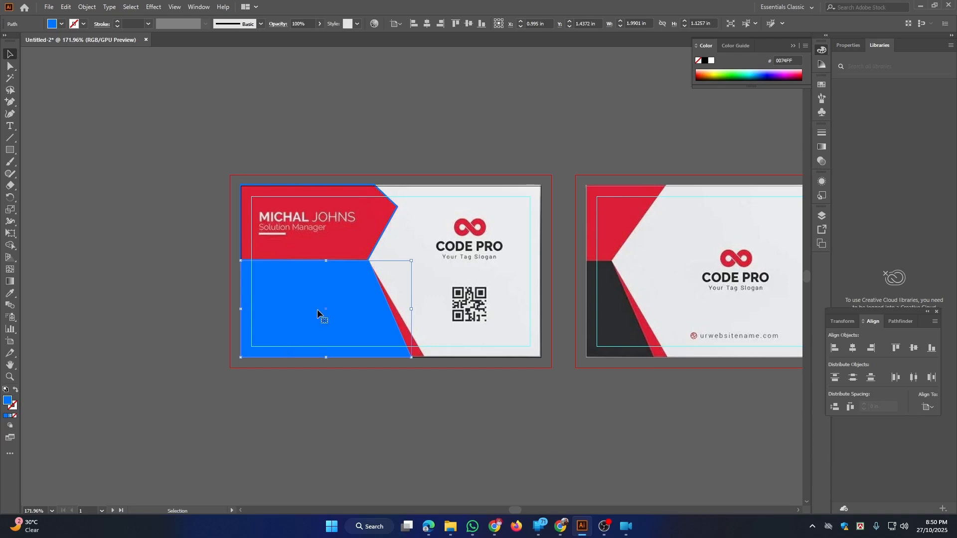
{"action": "key", "text": "ctrl+2"}
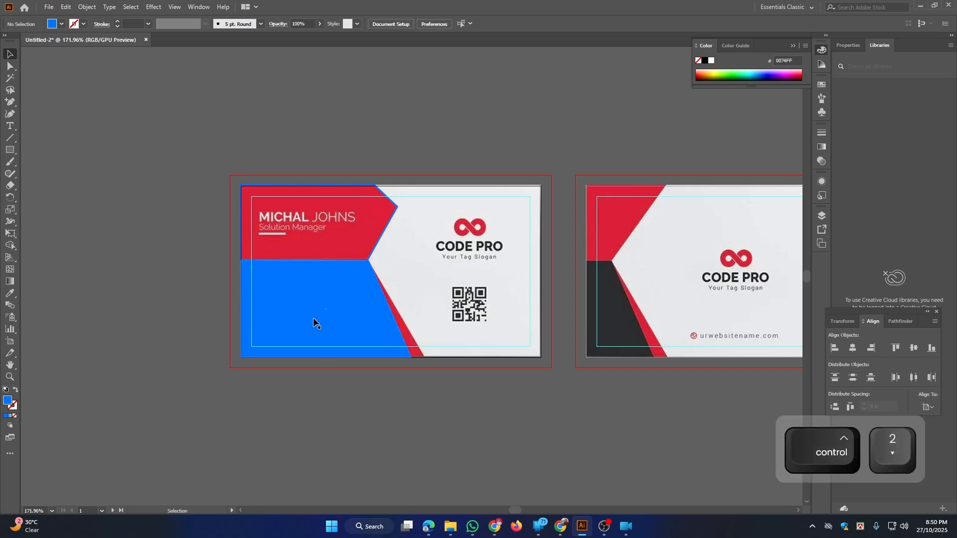
Nudge the blue shape's bottom-right anchor right to follow the reference diagonal
{"action": "left_click", "coordinate": [353, 279]}
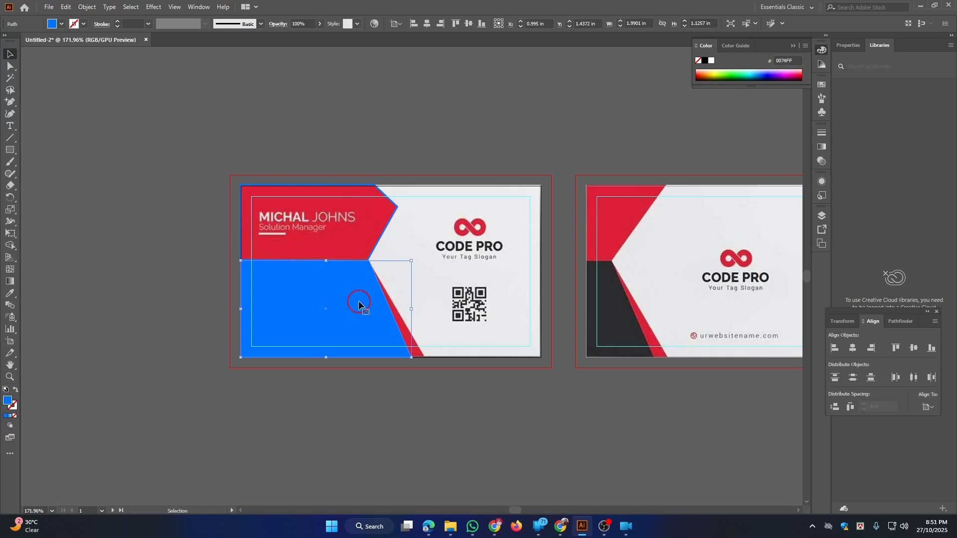
{"action": "key", "text": "a"}
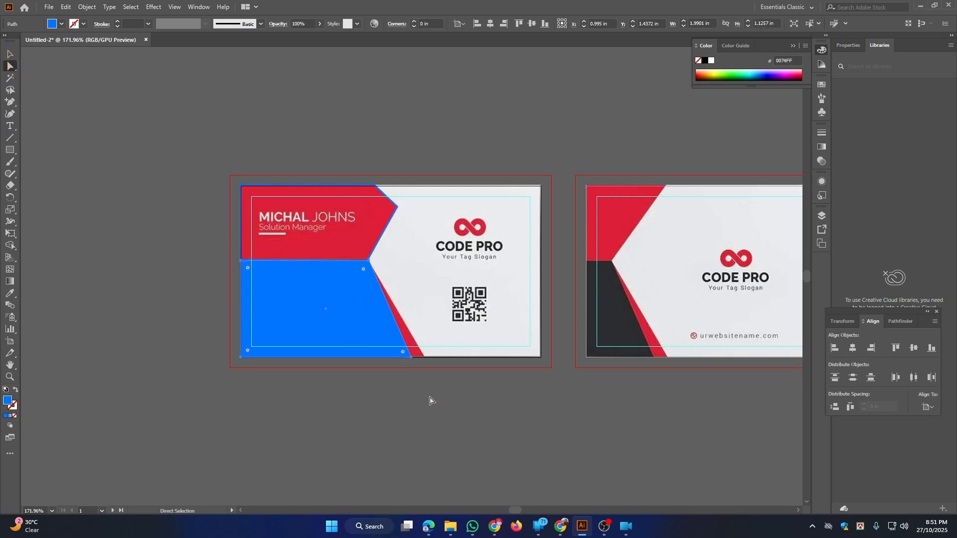
{"action": "left_click_drag", "start_coordinate": [433, 336], "coordinate": [413, 358]}
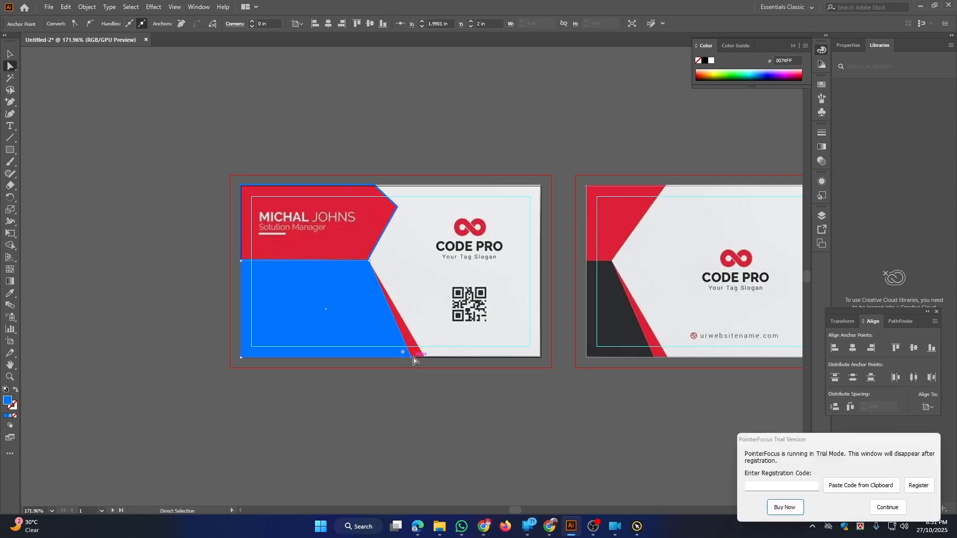
{"action": "key", "text": "Right"}
{"action": "key", "text": "Right"}
{"action": "key", "text": "Right"}
{"action": "key", "text": "Right"}
{"action": "key", "text": "Right"}
{"action": "key", "text": "Right"}
{"action": "key", "text": "Right"}
{"action": "key", "text": "Right"}
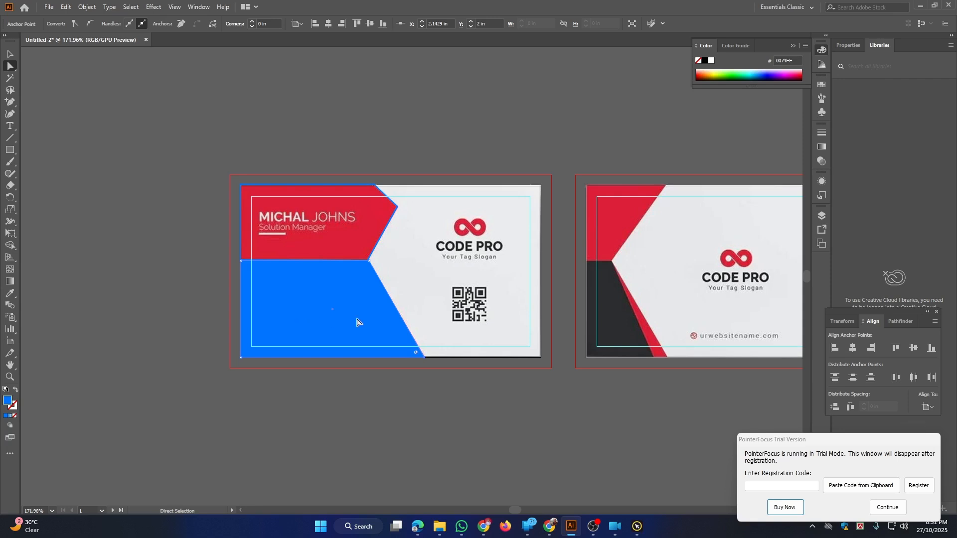
{"action": "left_click_drag", "start_coordinate": [357, 321], "coordinate": [365, 370]}
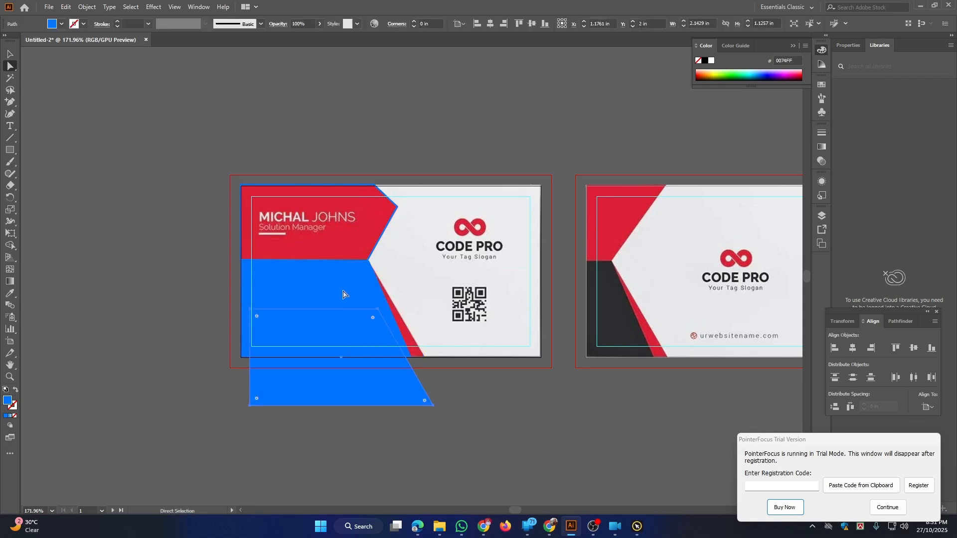
{"action": "key", "text": "ctrl+z"}
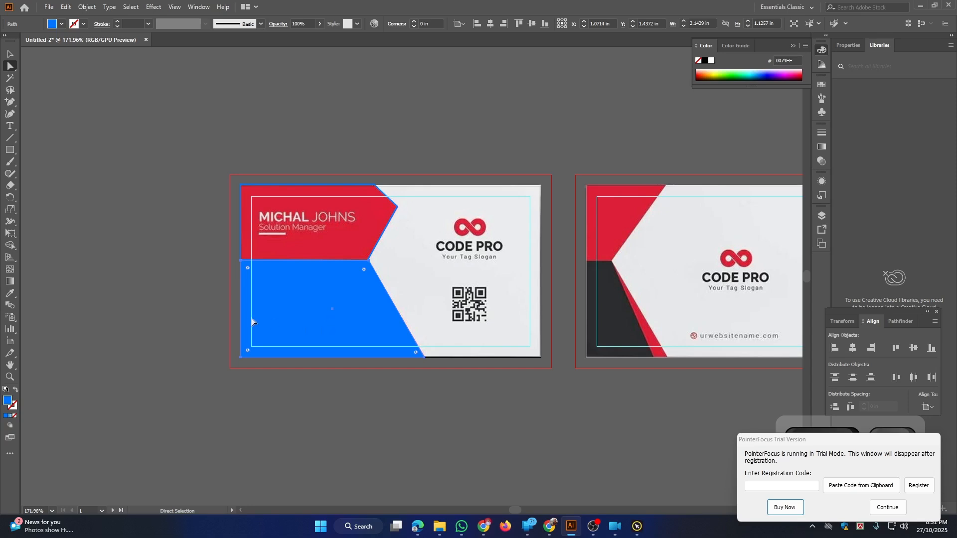
{"action": "left_click", "coordinate": [878, 507]}
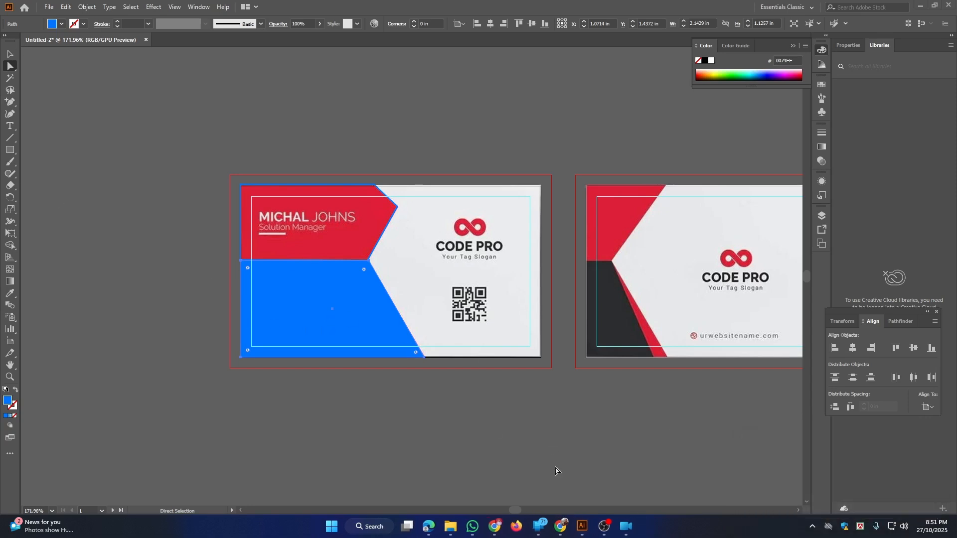
{"action": "left_click", "coordinate": [8, 53]}
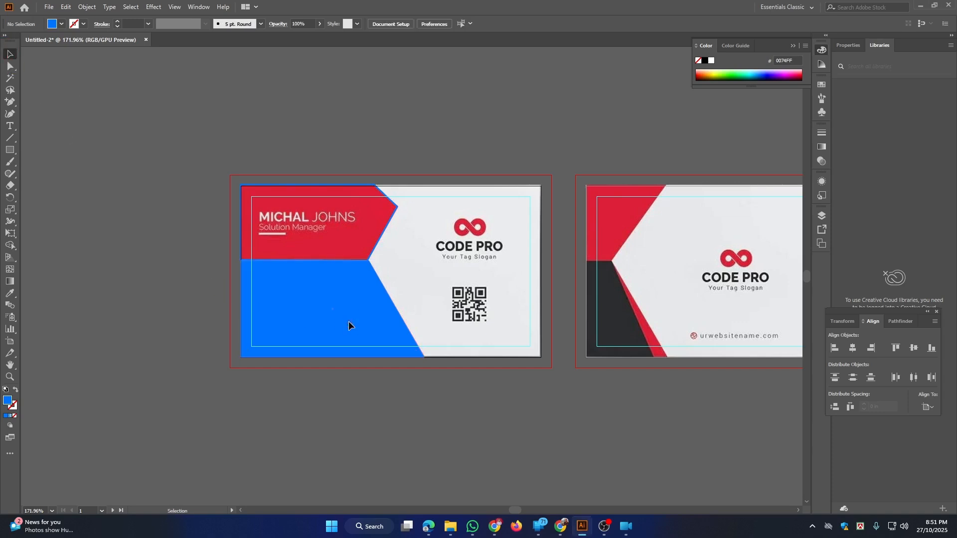
Fill the thin diagonal strip beside the lower shape with yellow EDFF00, then select the top-left angled shape
{"action": "left_click", "coordinate": [717, 72]}
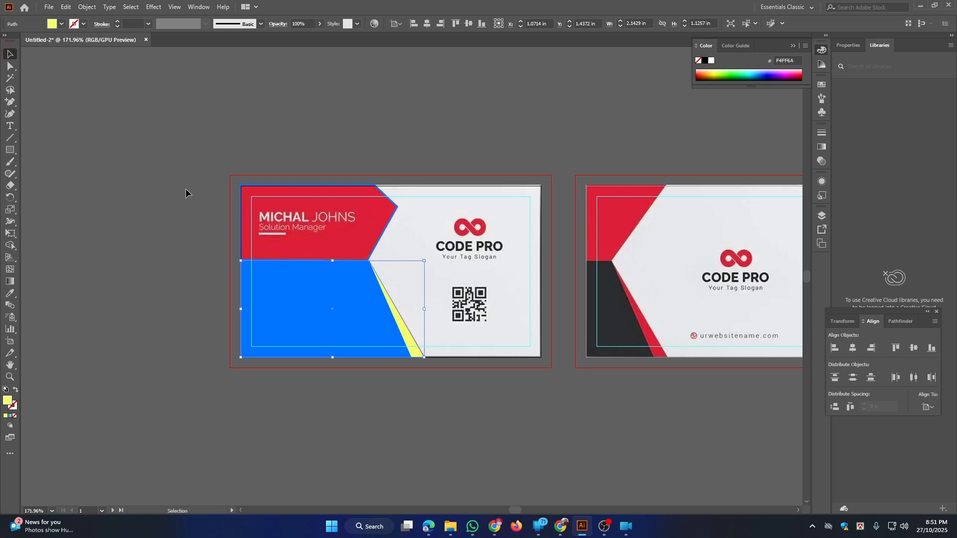
{"action": "key", "text": "ctrl+z"}
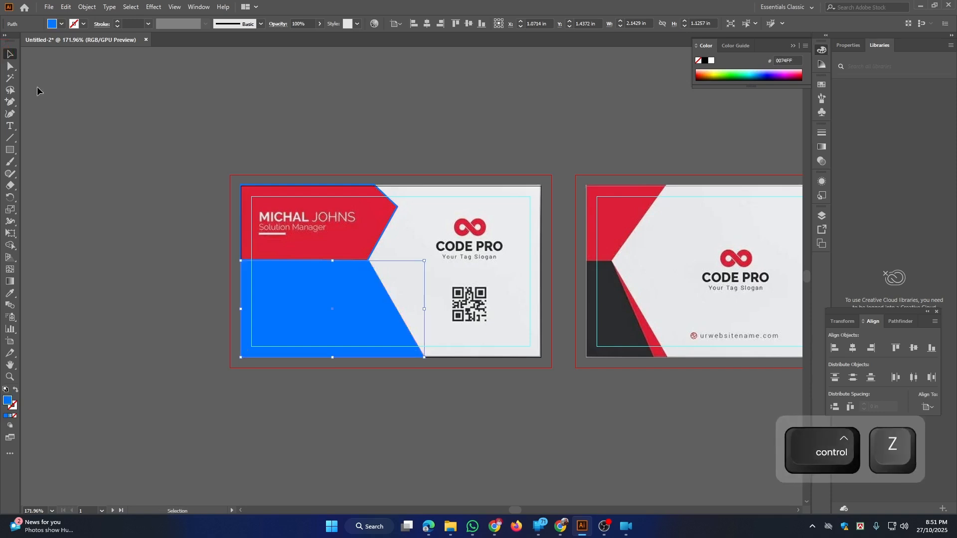
{"action": "left_click", "coordinate": [12, 53]}
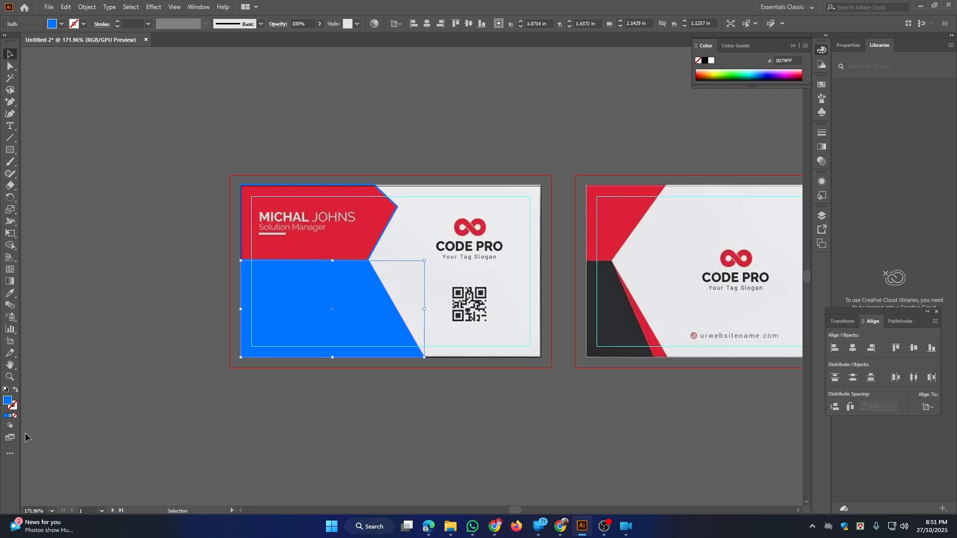
{"action": "left_click", "coordinate": [716, 73]}
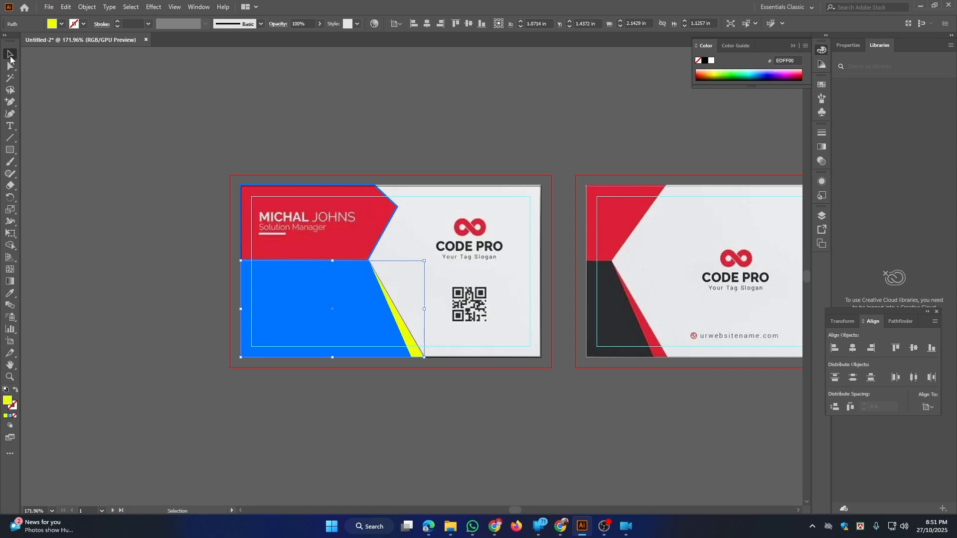
{"action": "key", "text": "ctrl+space"}
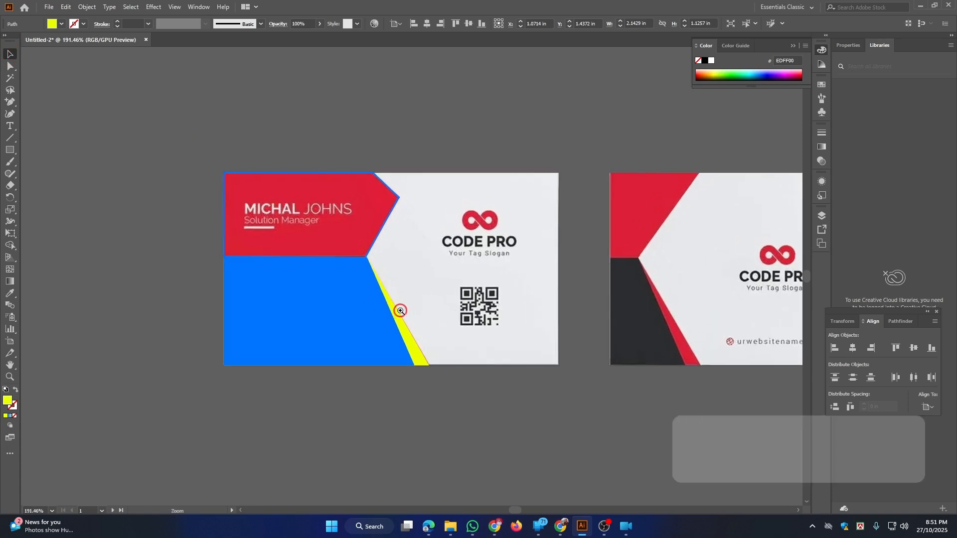
{"action": "left_click", "coordinate": [395, 310]}
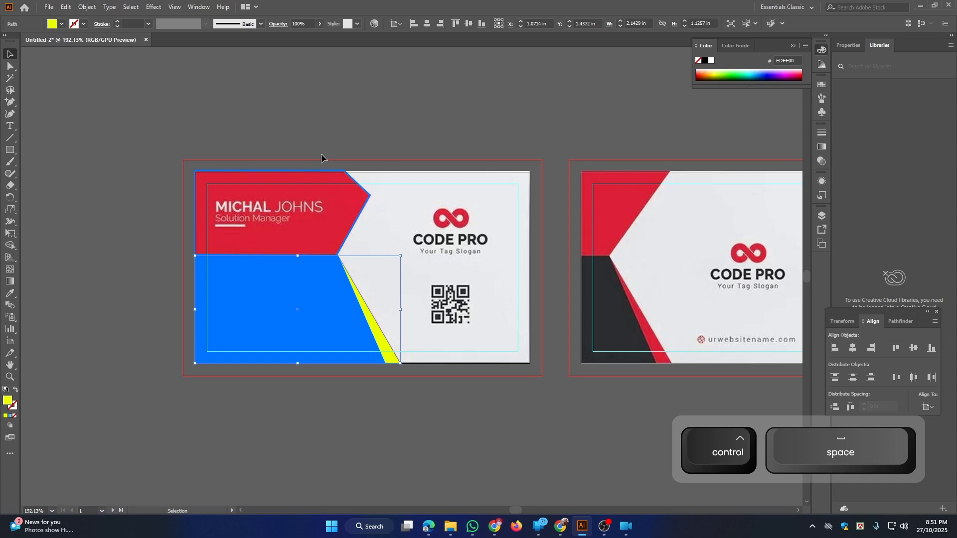
{"action": "left_click", "coordinate": [331, 179]}
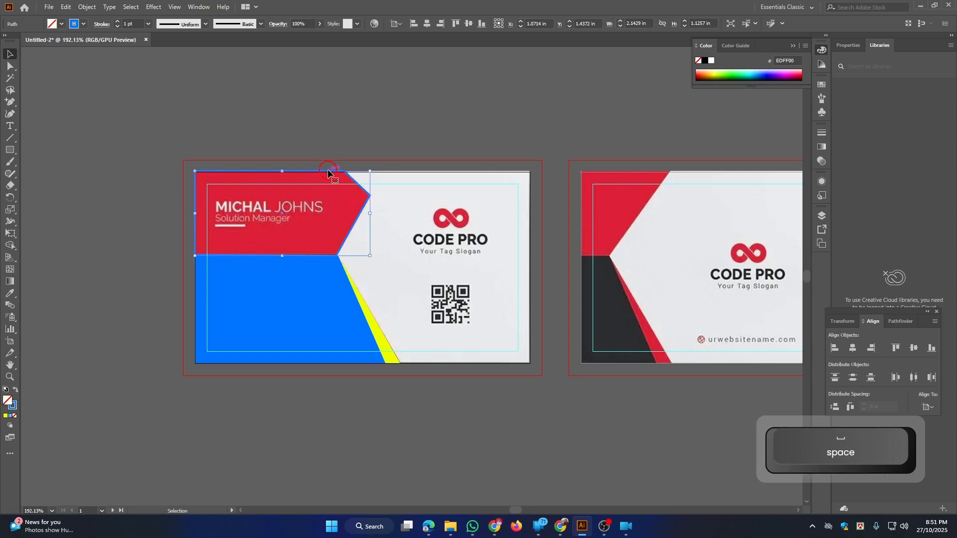
Fill the top-left angled shape with solid blue and frame both cards in view
{"action": "left_click", "coordinate": [16, 391]}
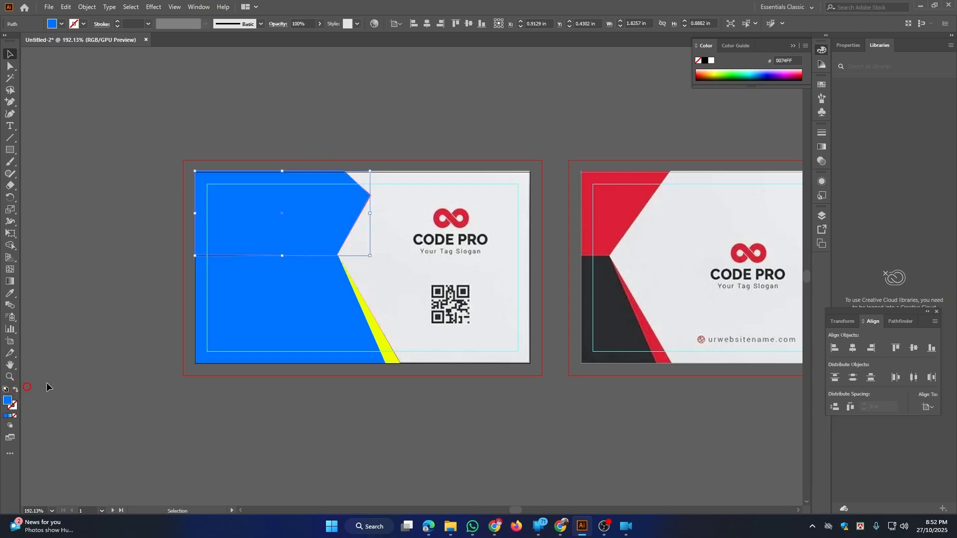
{"action": "key", "text": "ctrl+space"}
{"action": "left_click", "coordinate": [271, 336]}
{"action": "left_click_drag", "start_coordinate": [312, 303], "coordinate": [310, 301]}
{"action": "left_click_drag", "start_coordinate": [229, 269], "coordinate": [195, 273]}
{"action": "left_click_drag", "start_coordinate": [303, 300], "coordinate": [313, 330]}
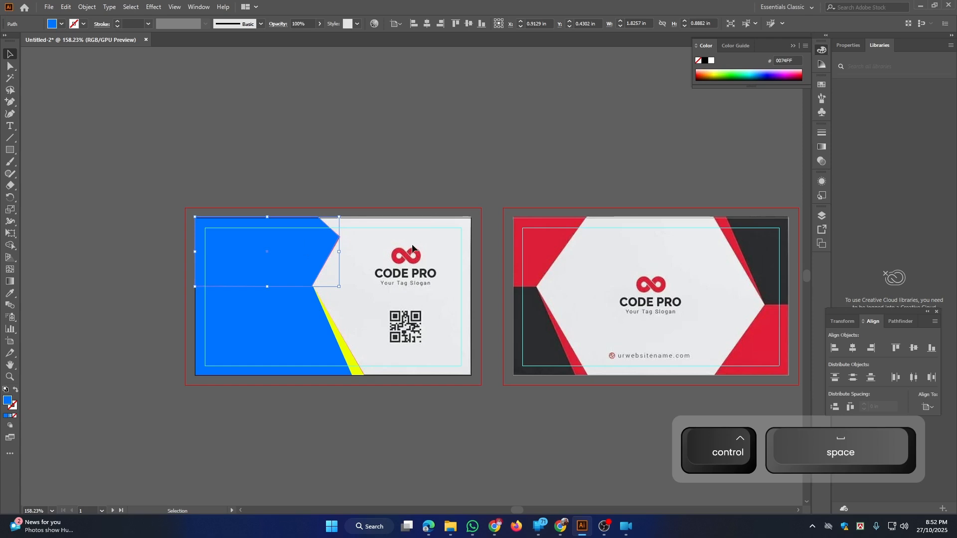
Eyedrop the second card's red onto the top-left shape and the diagonal strip
{"action": "key", "text": "i"}
{"action": "left_click", "coordinate": [556, 242]}
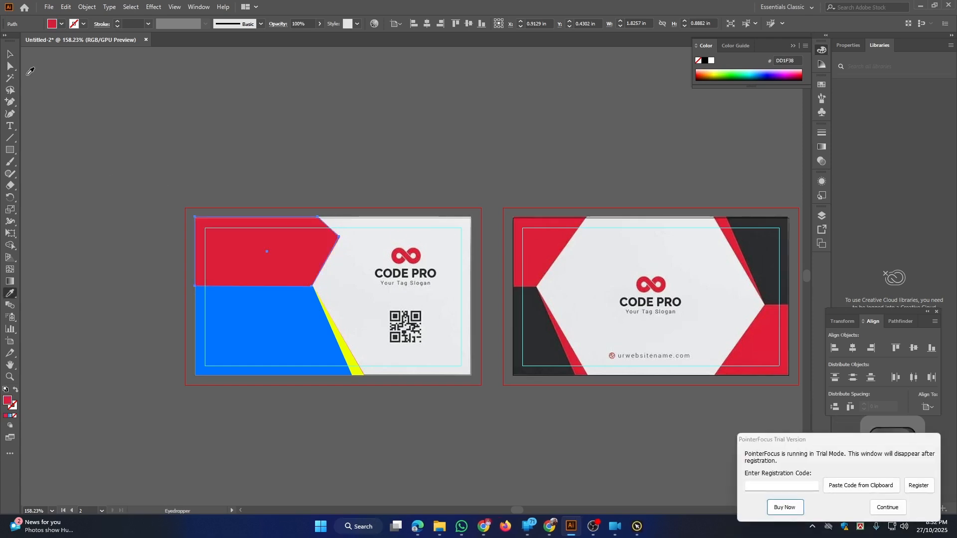
{"action": "left_click", "coordinate": [10, 54]}
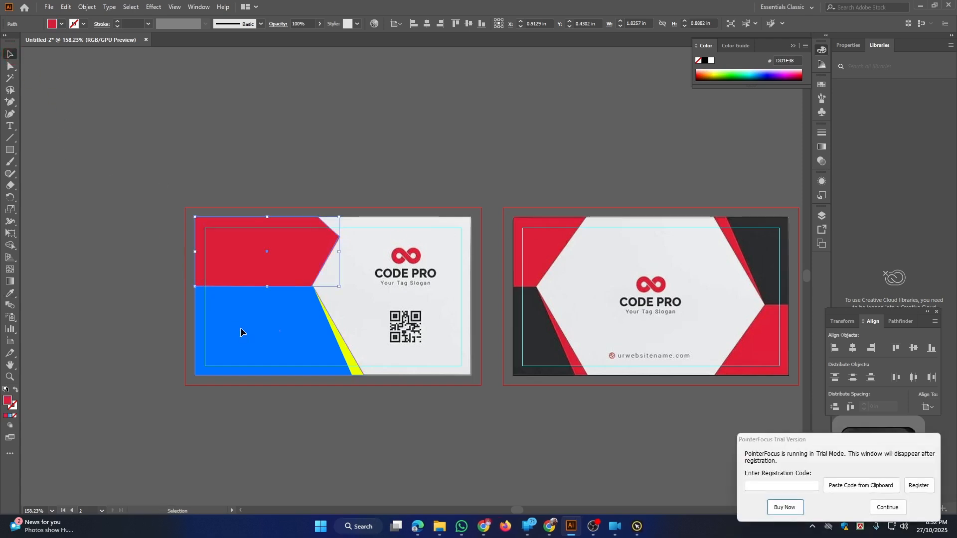
{"action": "left_click", "coordinate": [326, 339]}
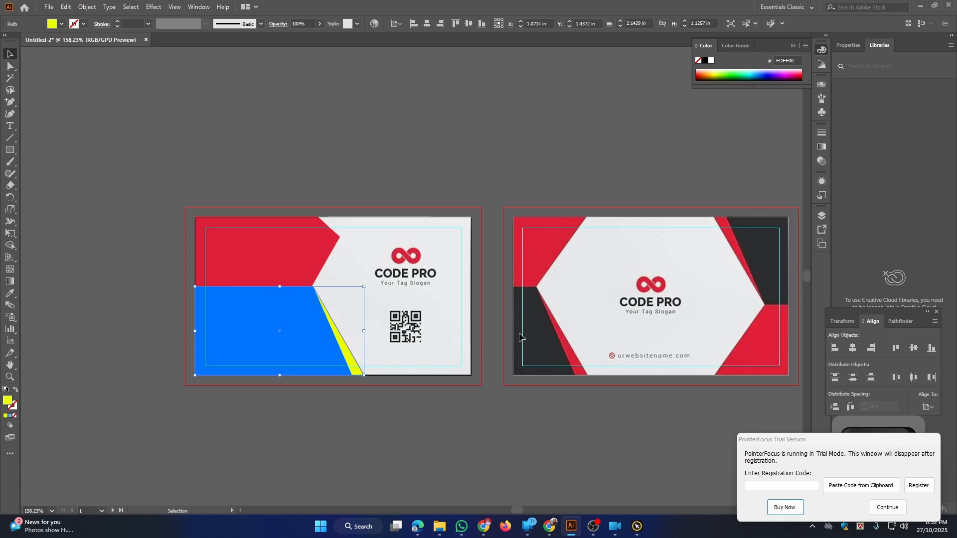
{"action": "key", "text": "i"}
{"action": "left_click", "coordinate": [546, 351]}
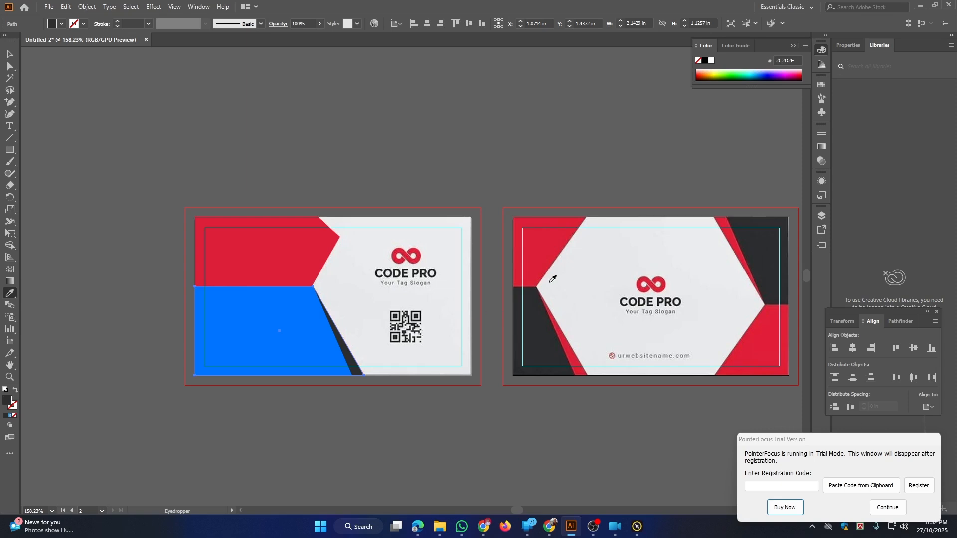
{"action": "left_click", "coordinate": [544, 257]}
{"action": "key", "text": "ctrl"}
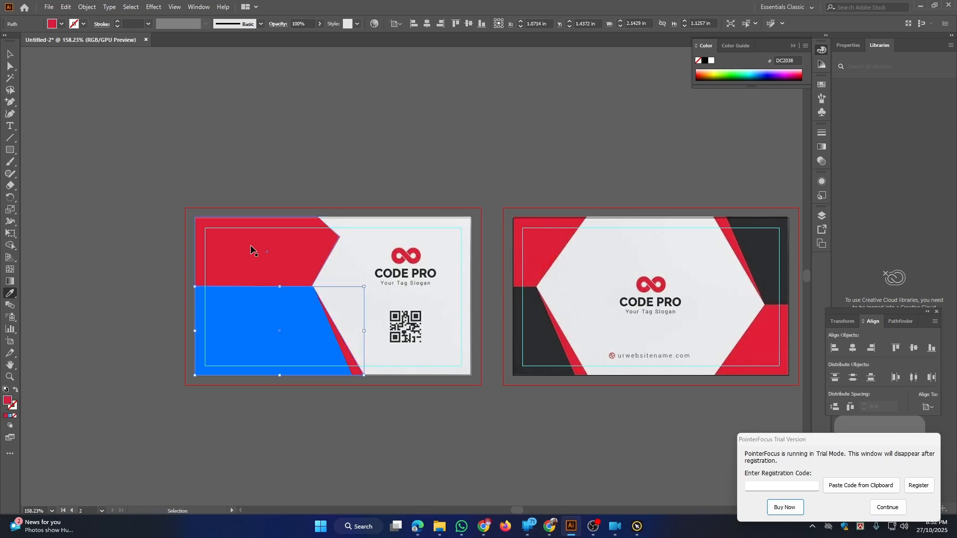
Recolour the lower angled shape with the second card's dark grey
{"action": "key", "text": "ctrl+a"}
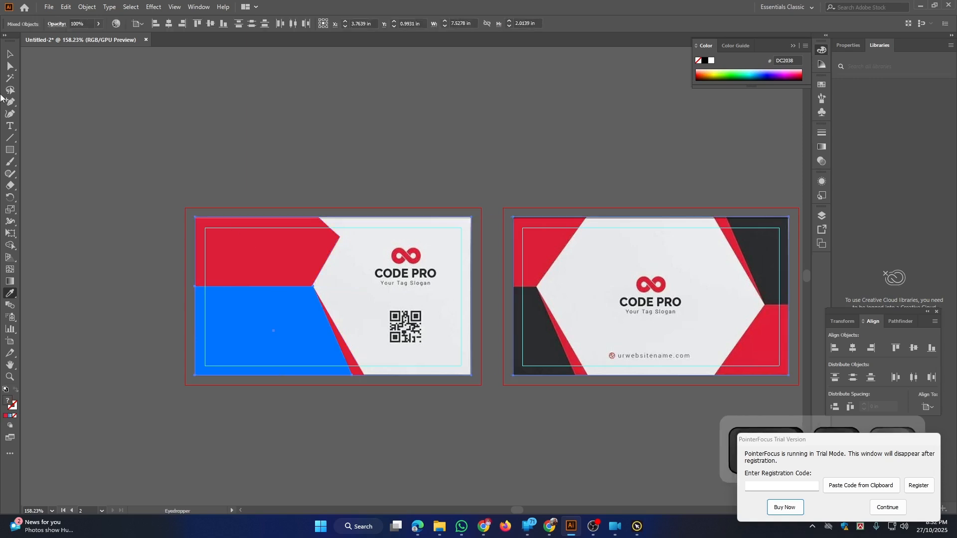
{"action": "left_click", "coordinate": [10, 54]}
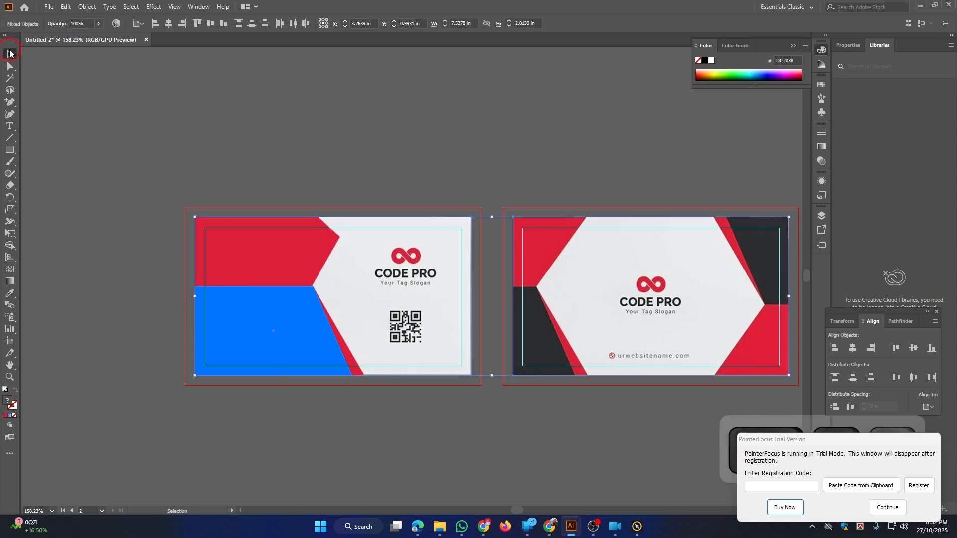
{"action": "left_click", "coordinate": [225, 151]}
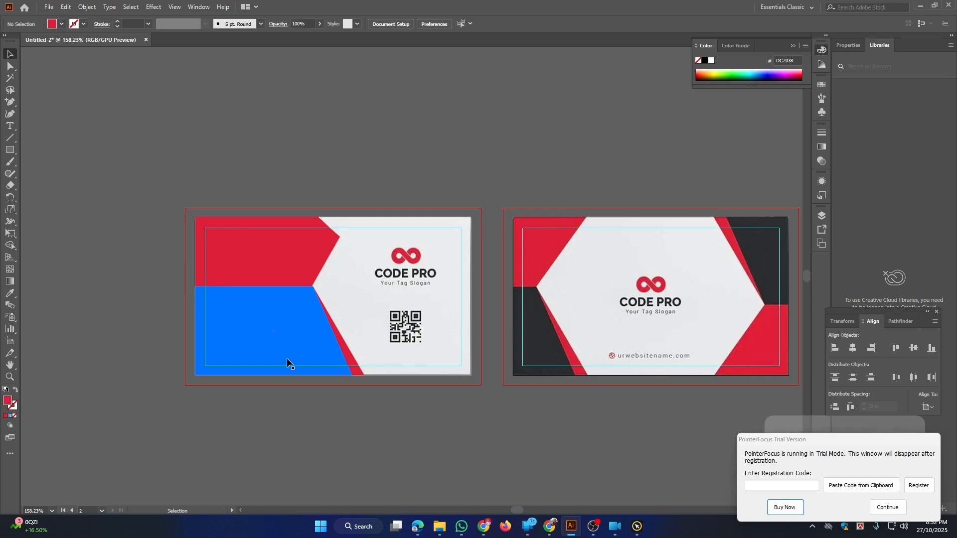
{"action": "left_click", "coordinate": [286, 330]}
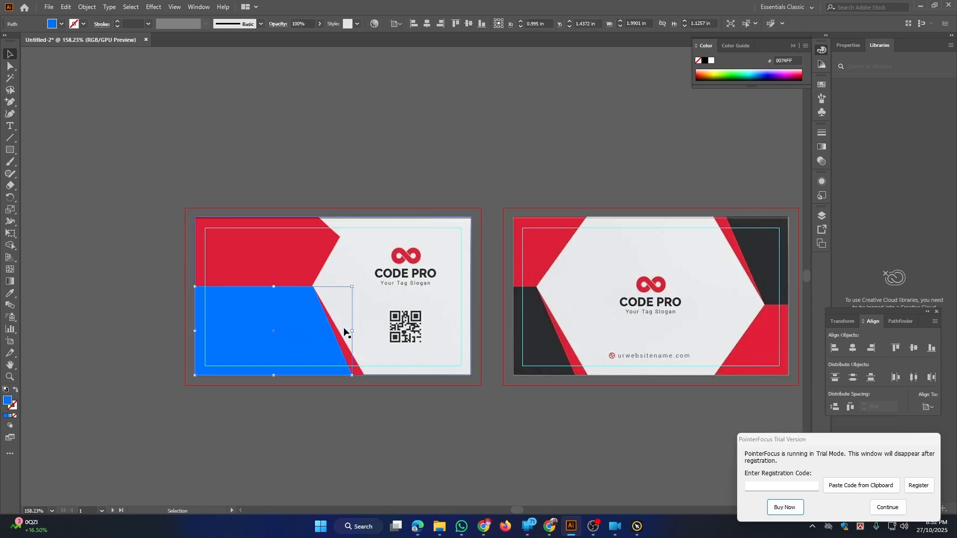
{"action": "key", "text": "i"}
{"action": "left_click", "coordinate": [538, 337]}
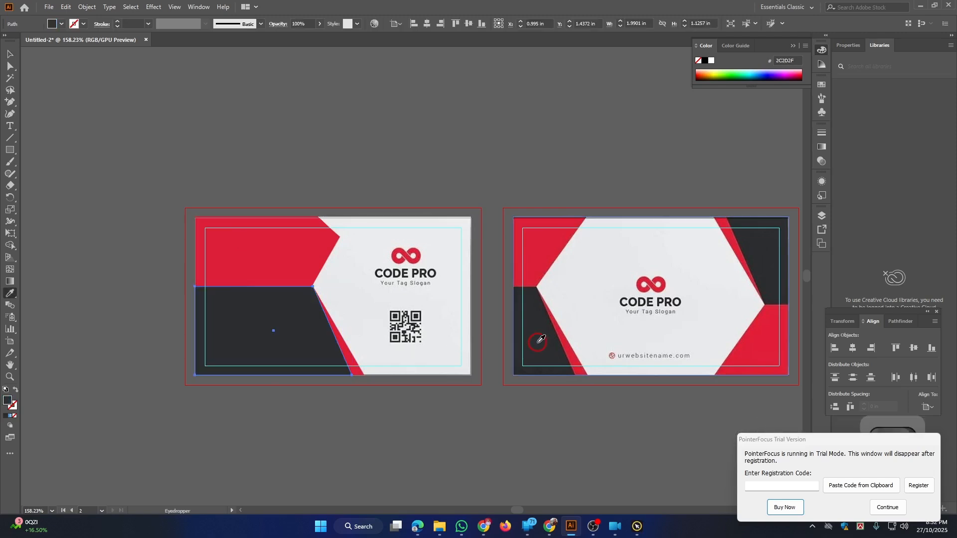
{"action": "left_click", "coordinate": [6, 52]}
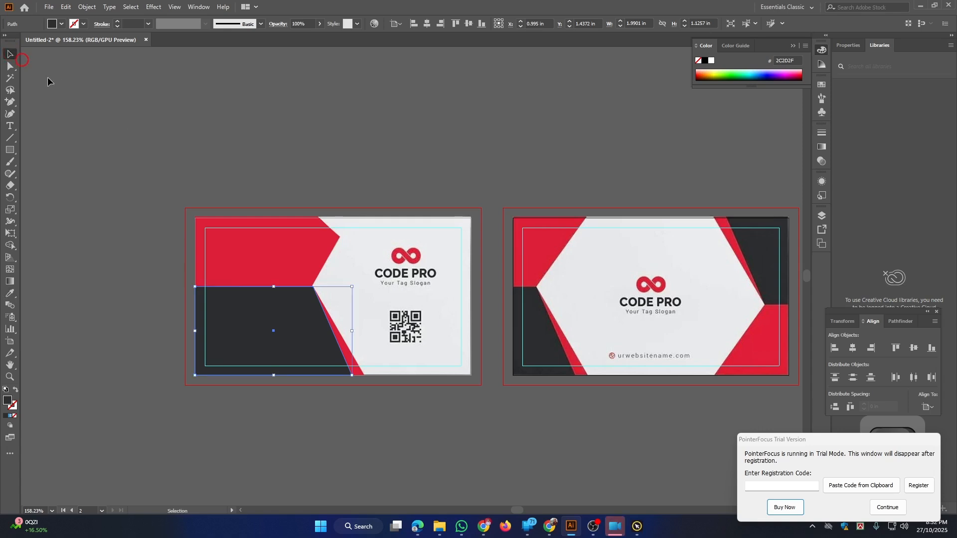
{"action": "left_click", "coordinate": [206, 158]}
{"action": "left_click_drag", "start_coordinate": [367, 262], "coordinate": [342, 241]}
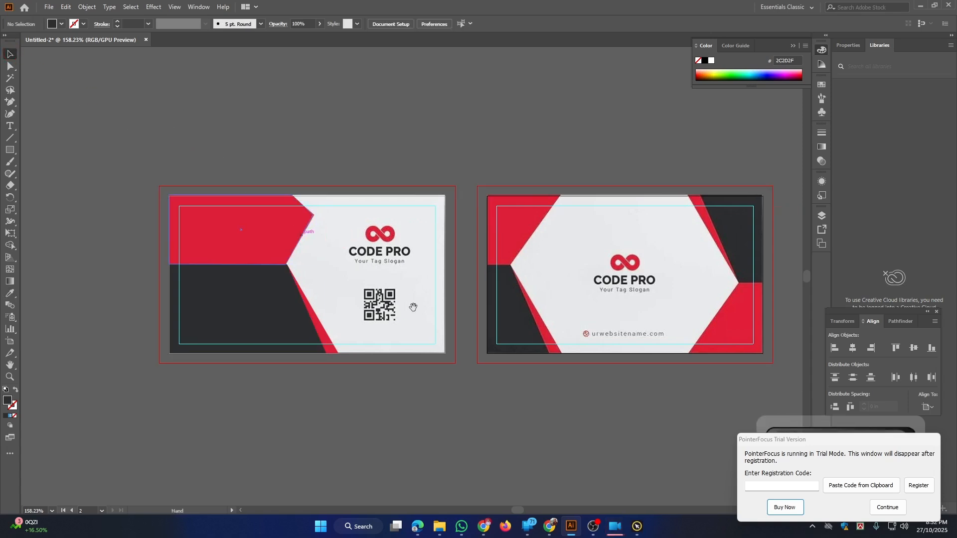
Select the reference card image on the first artboard and drag it up above the artboard
{"action": "left_click_drag", "start_coordinate": [409, 305], "coordinate": [397, 299]}
{"action": "key", "text": "z"}
{"action": "left_click_drag", "start_coordinate": [306, 272], "coordinate": [503, 371]}
{"action": "left_click_drag", "start_coordinate": [284, 233], "coordinate": [464, 270]}
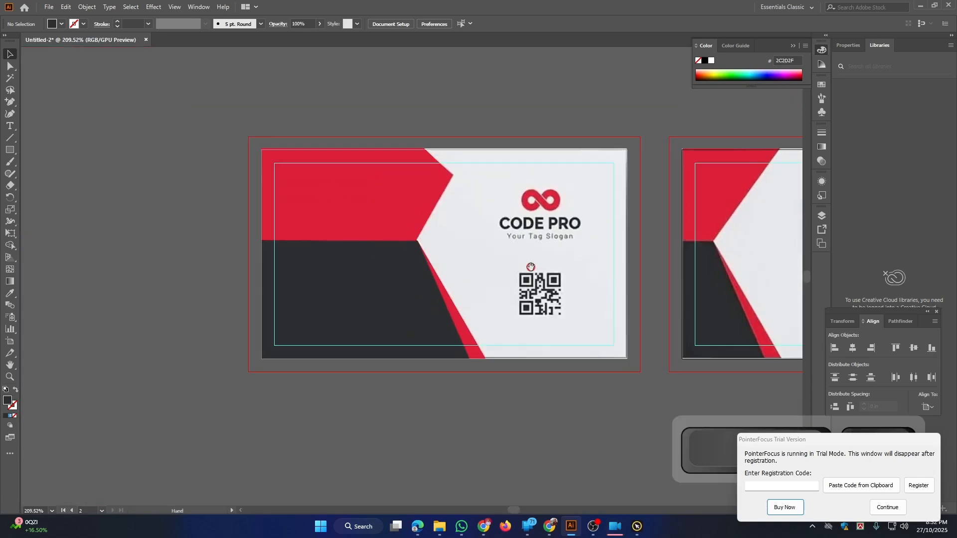
{"action": "left_click_drag", "start_coordinate": [531, 266], "coordinate": [388, 261]}
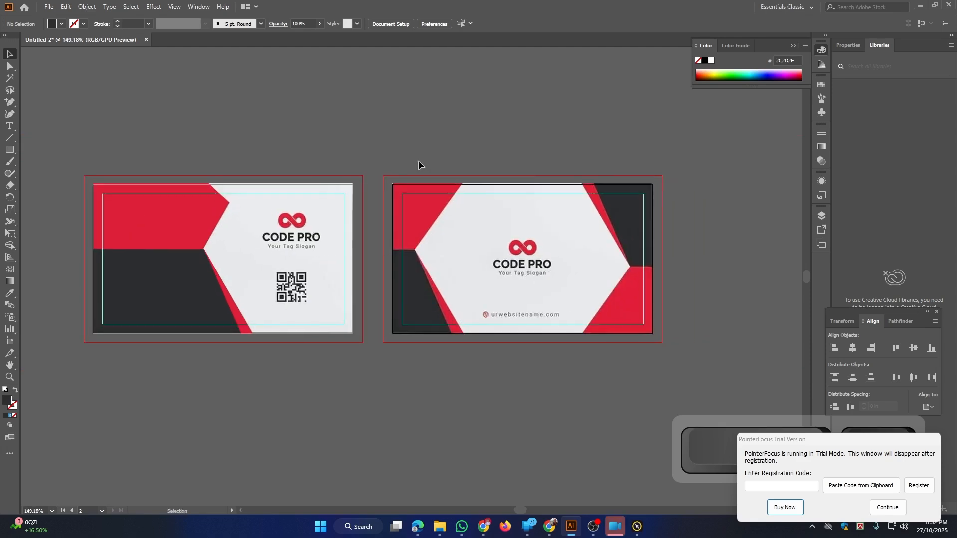
{"action": "left_click_drag", "start_coordinate": [392, 229], "coordinate": [403, 227]}
{"action": "left_click_drag", "start_coordinate": [342, 211], "coordinate": [475, 211]}
{"action": "left_click", "coordinate": [422, 223]}
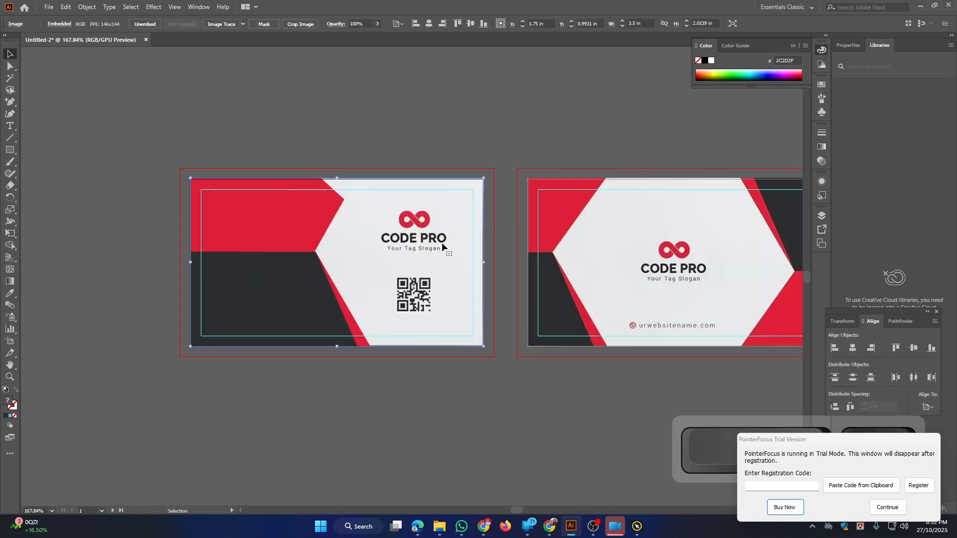
{"action": "scroll", "coordinate": [442, 244], "scroll_direction": "down", "scroll_amount": 1}
{"action": "left_click_drag", "start_coordinate": [441, 245], "coordinate": [424, 76]}
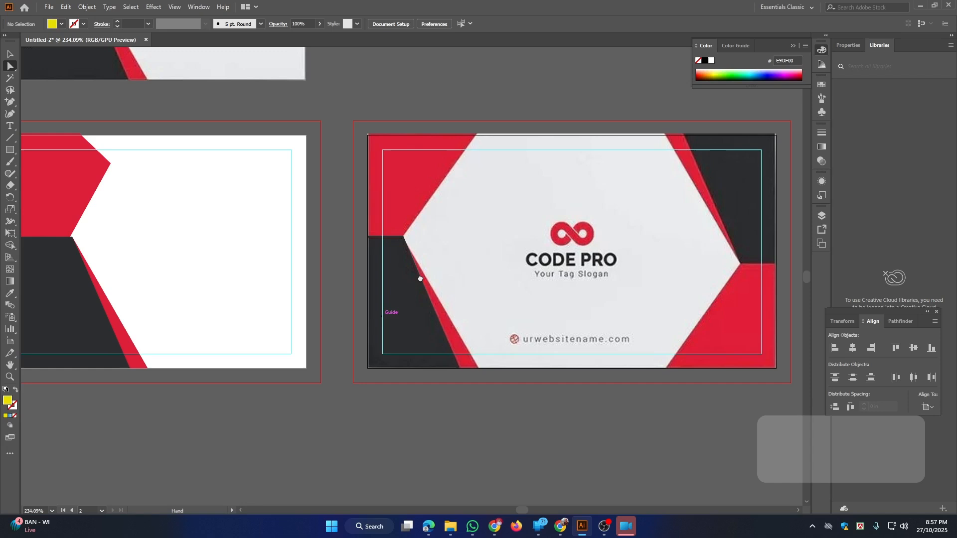
{"action": "key", "text": "space"}
{"action": "left_click_drag", "start_coordinate": [421, 278], "coordinate": [305, 264]}
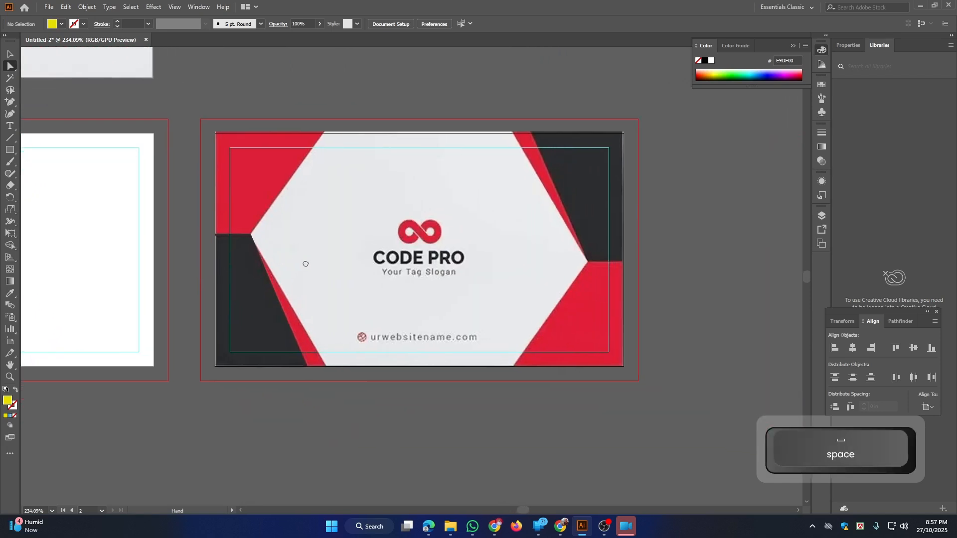
Draw a rectangle over the second card's top-left red corner with no fill and a cyan 06EFEF outline
{"action": "left_click", "coordinate": [11, 151]}
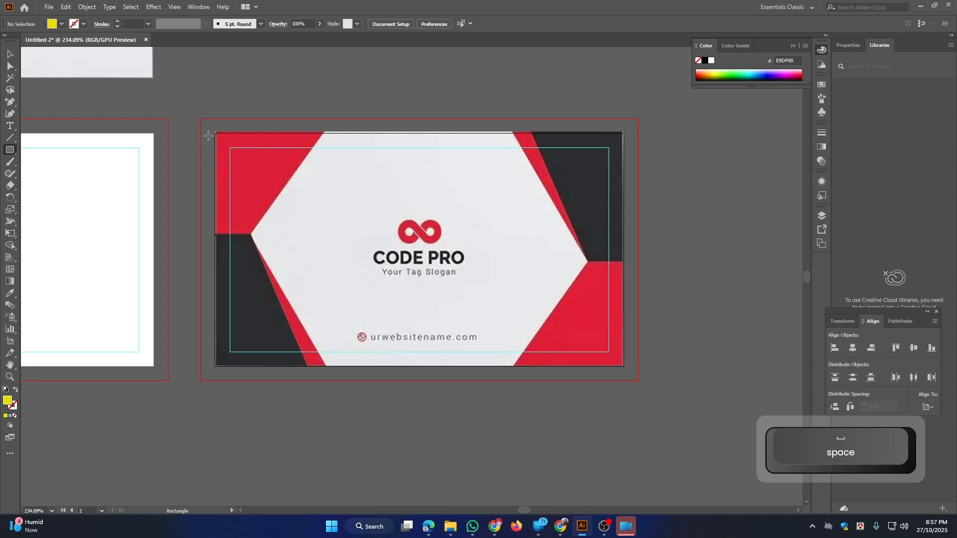
{"action": "left_click_drag", "start_coordinate": [215, 133], "coordinate": [324, 234]}
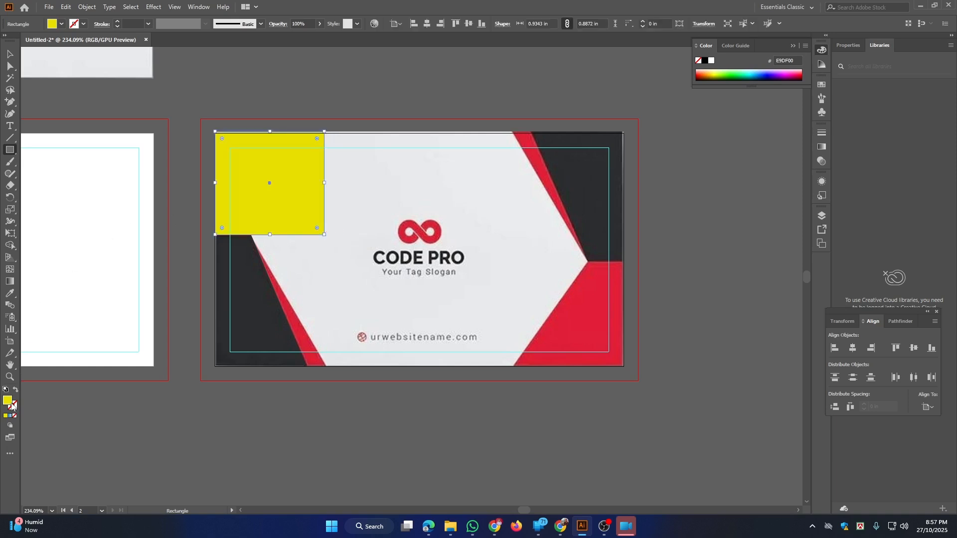
{"action": "left_click", "coordinate": [16, 390]}
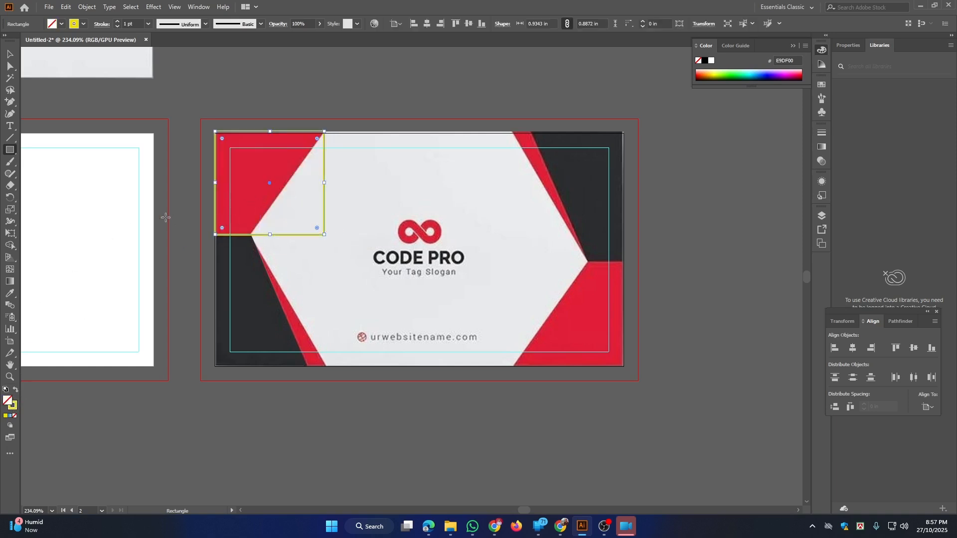
{"action": "double_click", "coordinate": [12, 408]}
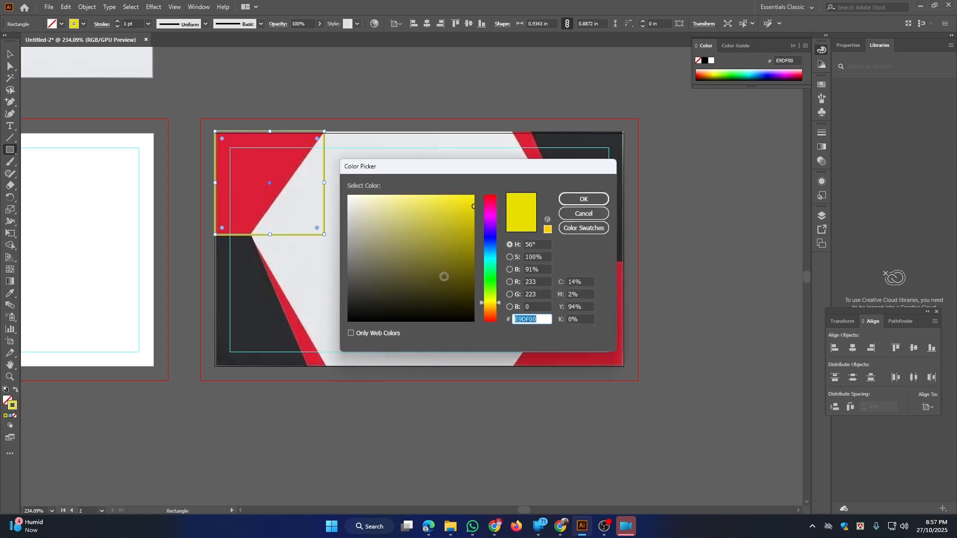
{"action": "left_click", "coordinate": [490, 259]}
{"action": "left_click", "coordinate": [471, 203]}
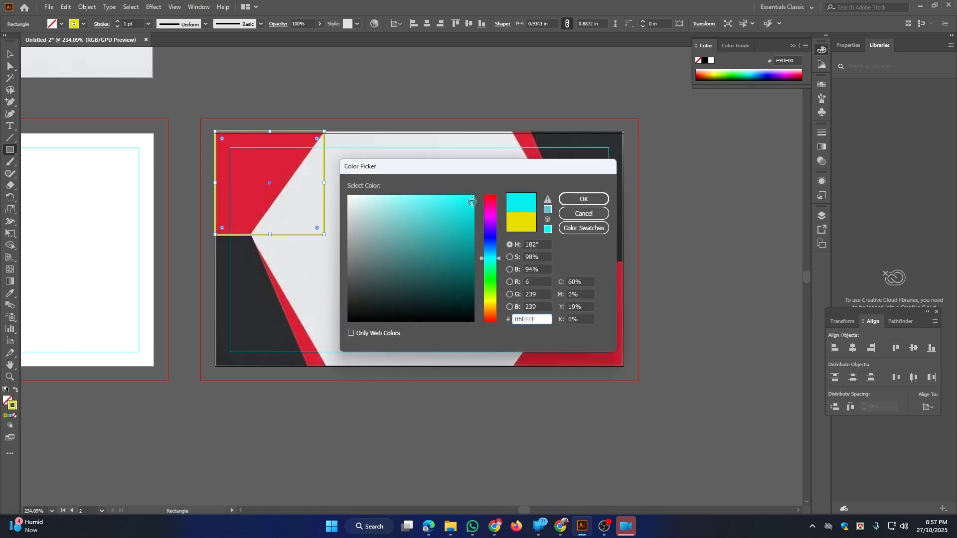
{"action": "left_click", "coordinate": [583, 199]}
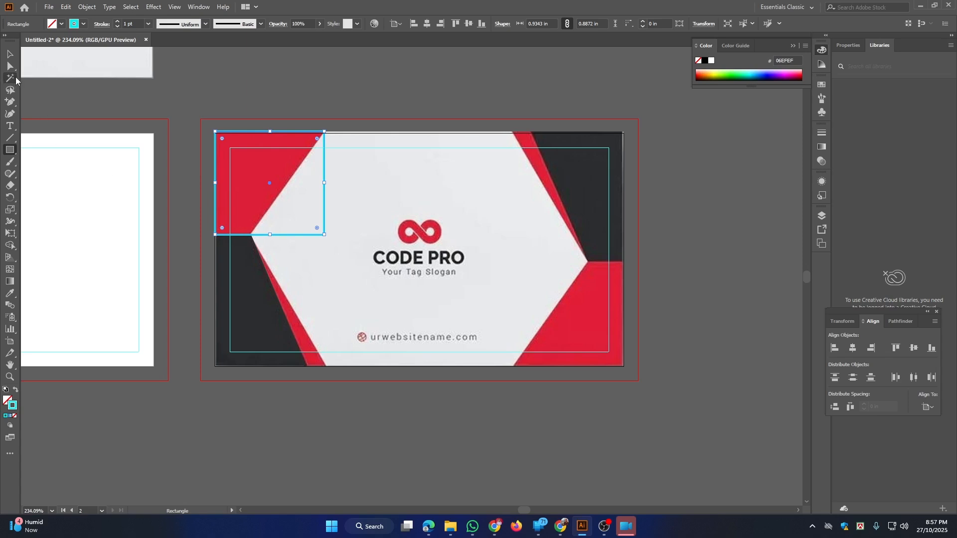
Slant the cyan rectangle by moving its bottom-right anchor left to match the red corner
{"action": "left_click", "coordinate": [10, 67]}
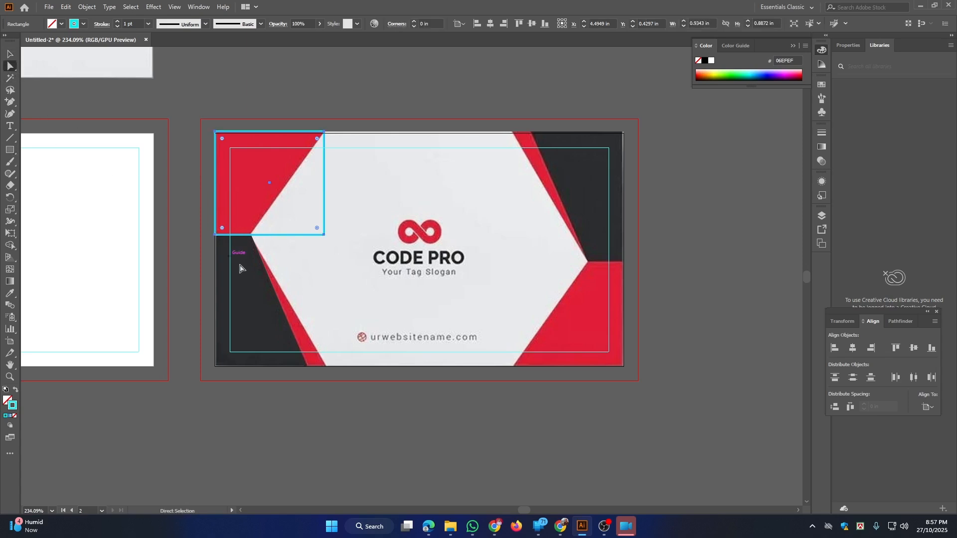
{"action": "mouse_move", "coordinate": [323, 234]}
{"action": "left_mouse_down"}
{"action": "mouse_move", "coordinate": [250, 237]}
{"action": "mouse_move", "coordinate": [305, 241]}
{"action": "left_mouse_up"}
{"action": "key", "text": "space"}
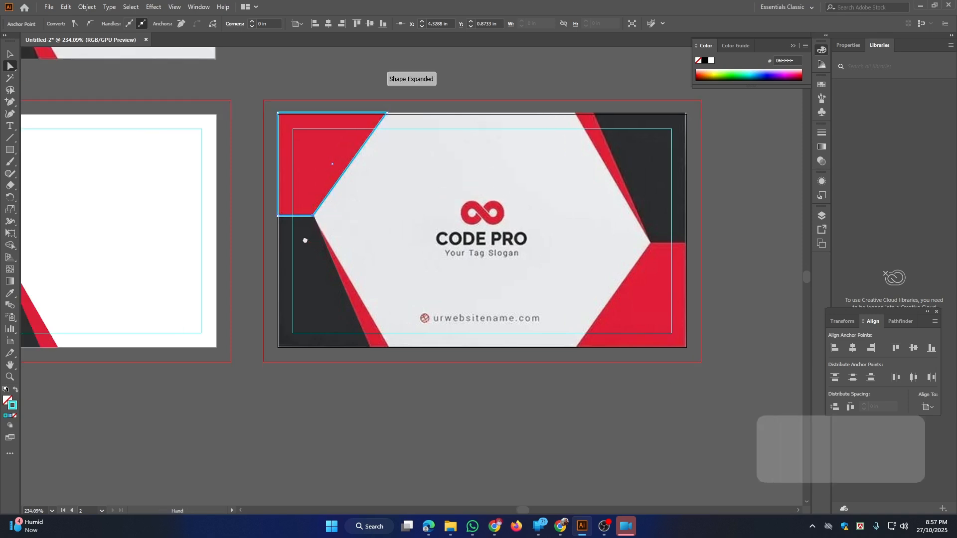
Draw a rectangle over the dark lower-left area and shift its top-right anchor horizontally onto the diagonal
{"action": "left_click", "coordinate": [10, 150]}
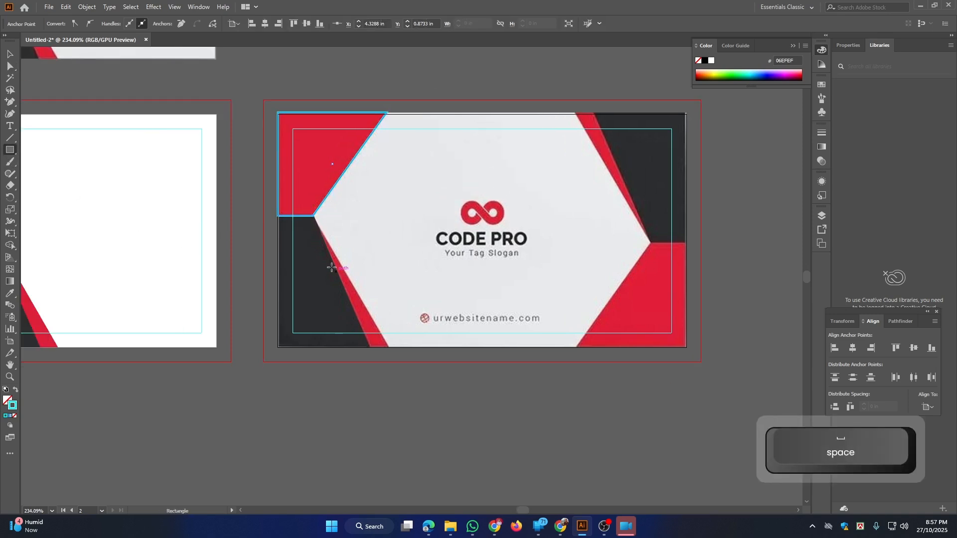
{"action": "mouse_move", "coordinate": [277, 218]}
{"action": "left_mouse_down"}
{"action": "mouse_move", "coordinate": [299, 231]}
{"action": "mouse_move", "coordinate": [352, 333]}
{"action": "mouse_move", "coordinate": [389, 346]}
{"action": "mouse_move", "coordinate": [371, 347]}
{"action": "left_mouse_up"}
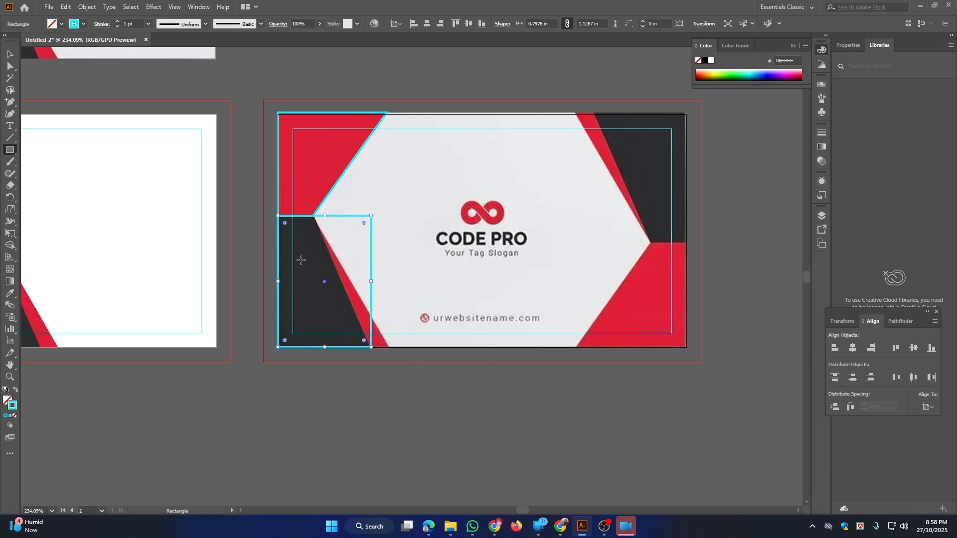
{"action": "key", "text": "a"}
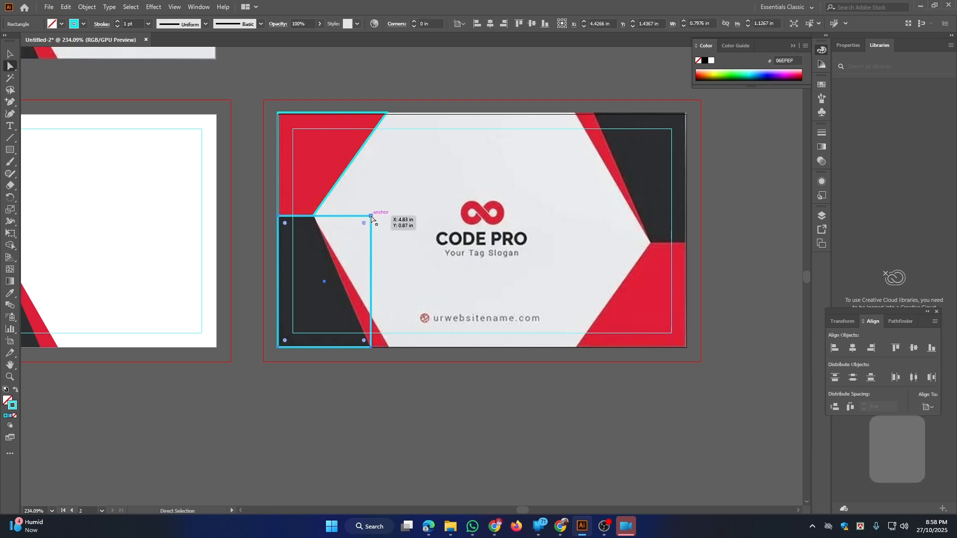
{"action": "left_click", "coordinate": [371, 217]}
{"action": "left_click_drag", "start_coordinate": [371, 219], "coordinate": [314, 218]}
{"action": "key", "text": "shift"}
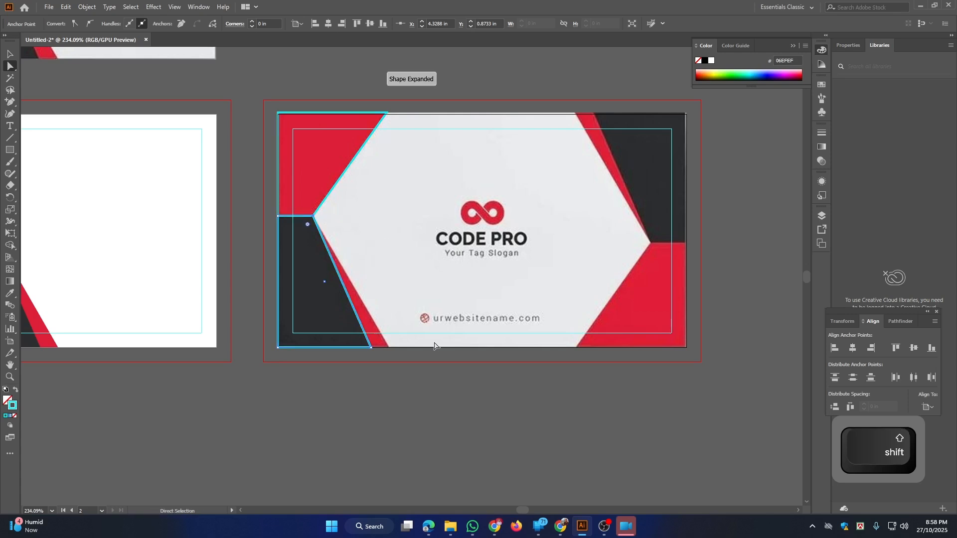
{"action": "key", "text": "i"}
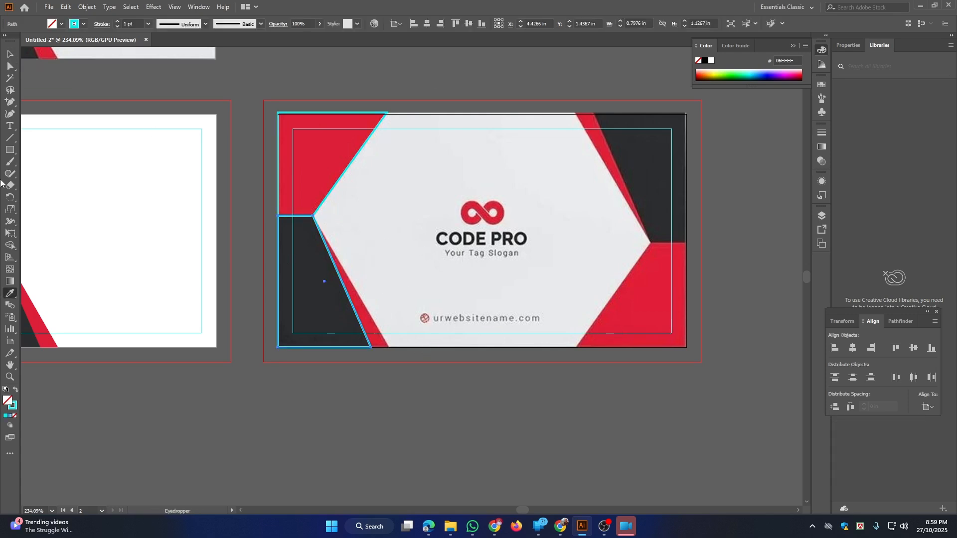
Fill the lower-left shape cyan, paste a copy in front and lock that copy
{"action": "left_click", "coordinate": [16, 391]}
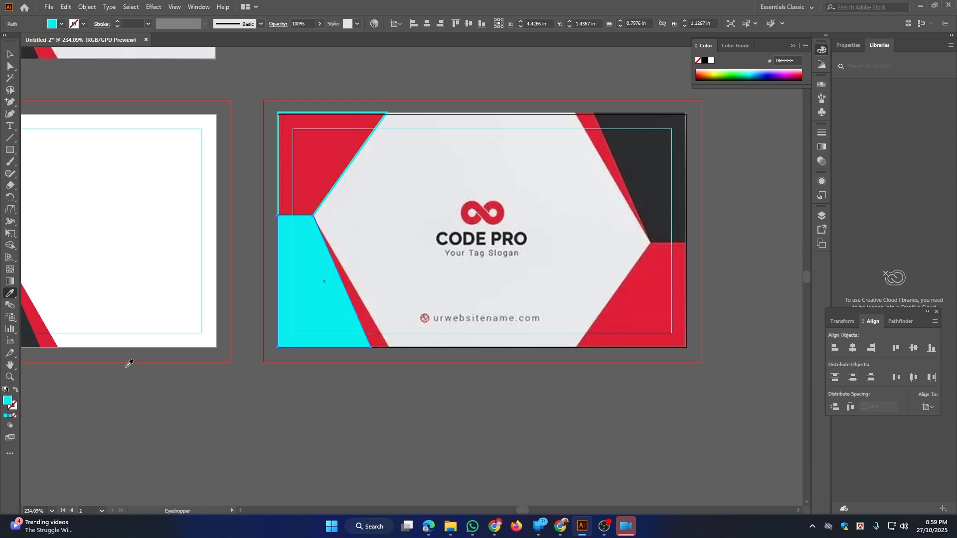
{"action": "left_click", "coordinate": [10, 54]}
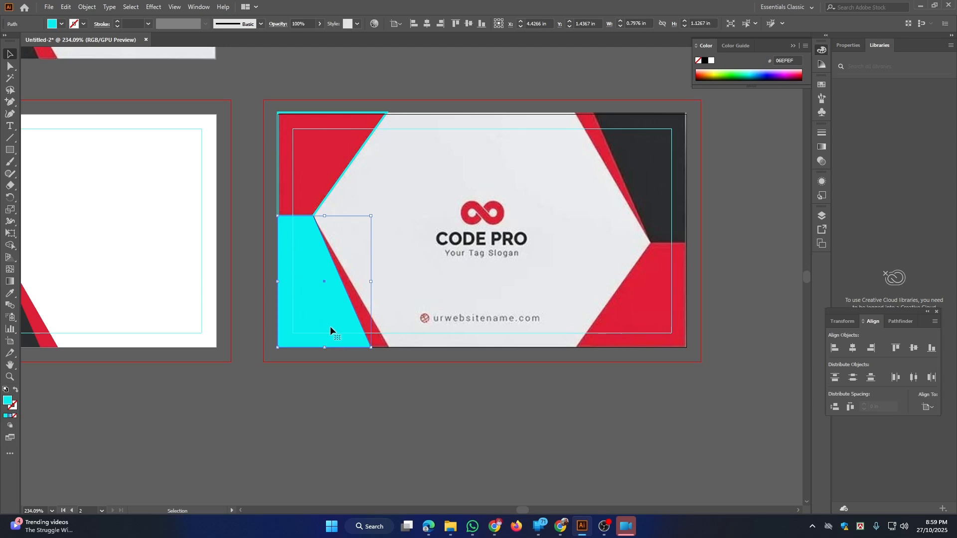
{"action": "key", "text": "a"}
{"action": "key", "text": "ctrl+c"}
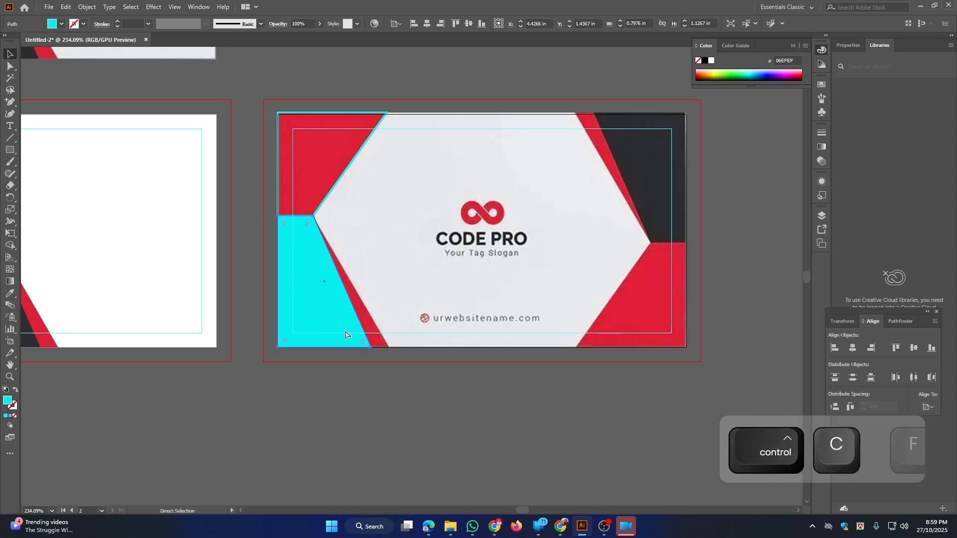
{"action": "key", "text": "ctrl+f"}
{"action": "key", "text": "ctrl+2"}
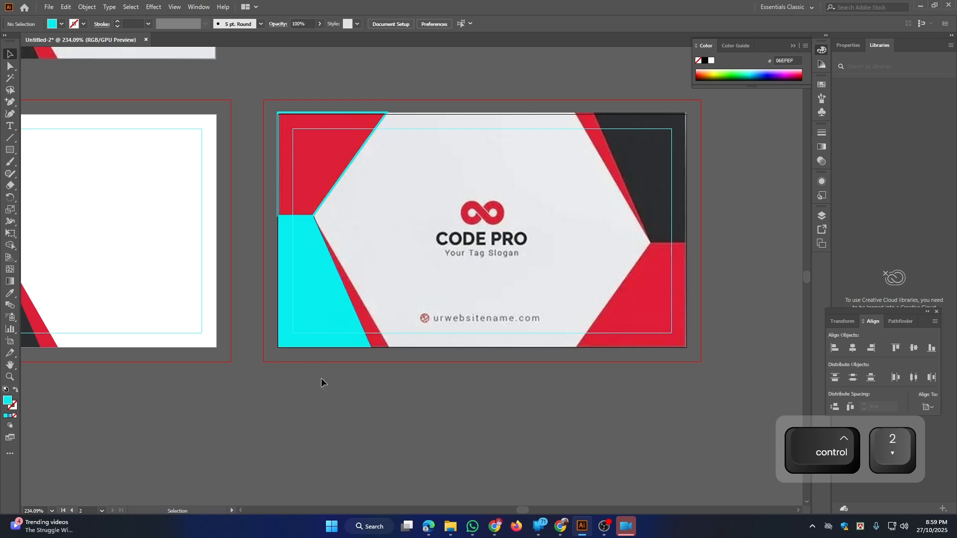
Colour the back copy violet 4100D4 and nudge its bottom-right anchor right to expose a strip
{"action": "left_click", "coordinate": [311, 286]}
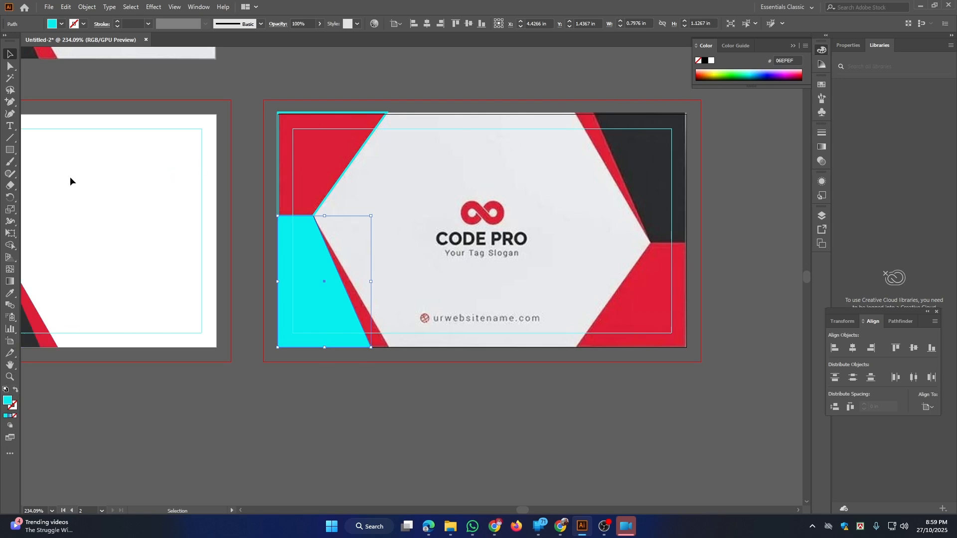
{"action": "key", "text": "i"}
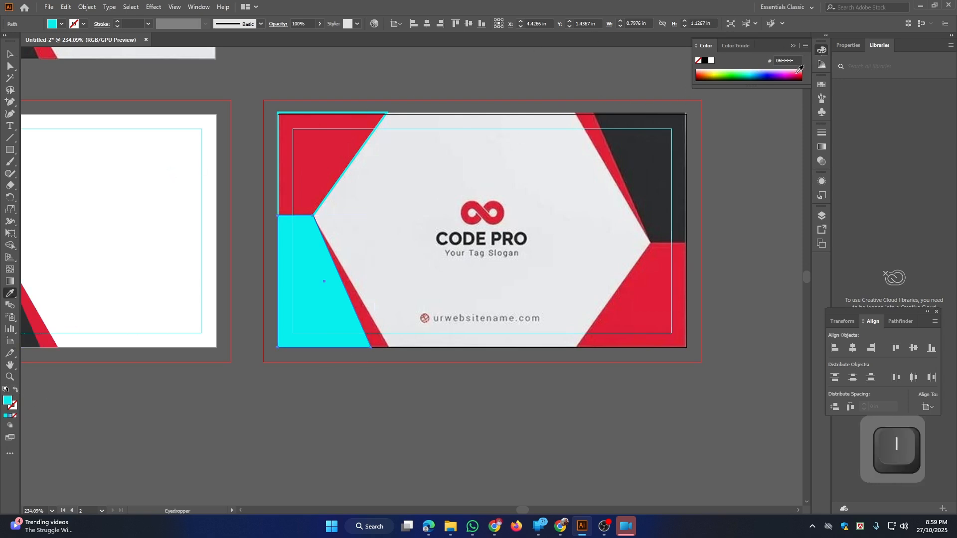
{"action": "left_click", "coordinate": [768, 74]}
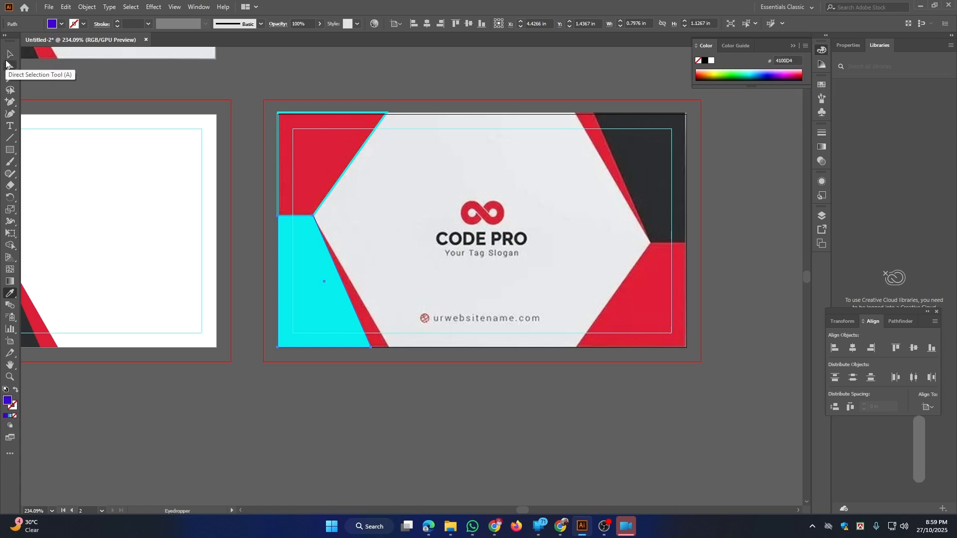
{"action": "left_click", "coordinate": [10, 66]}
{"action": "left_click", "coordinate": [344, 381]}
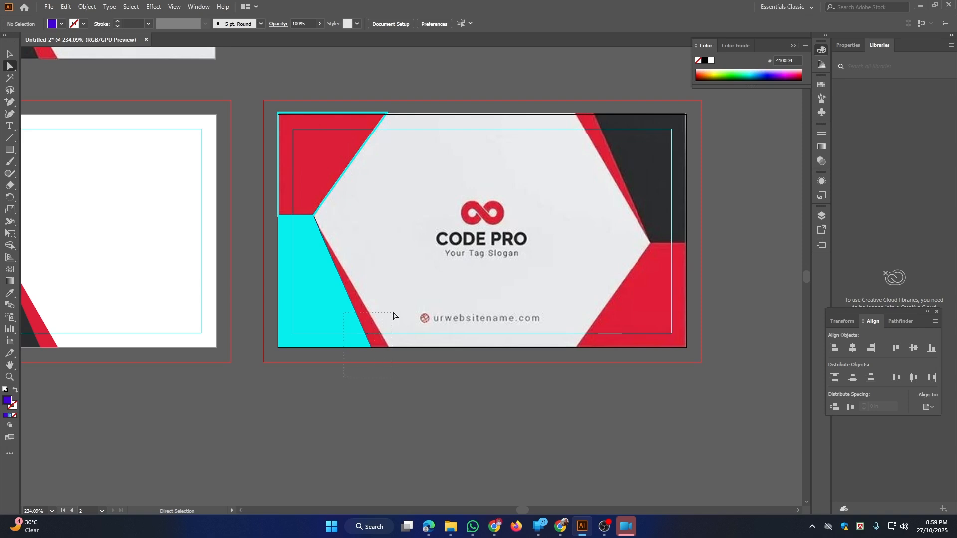
{"action": "left_click_drag", "start_coordinate": [394, 316], "coordinate": [391, 319]}
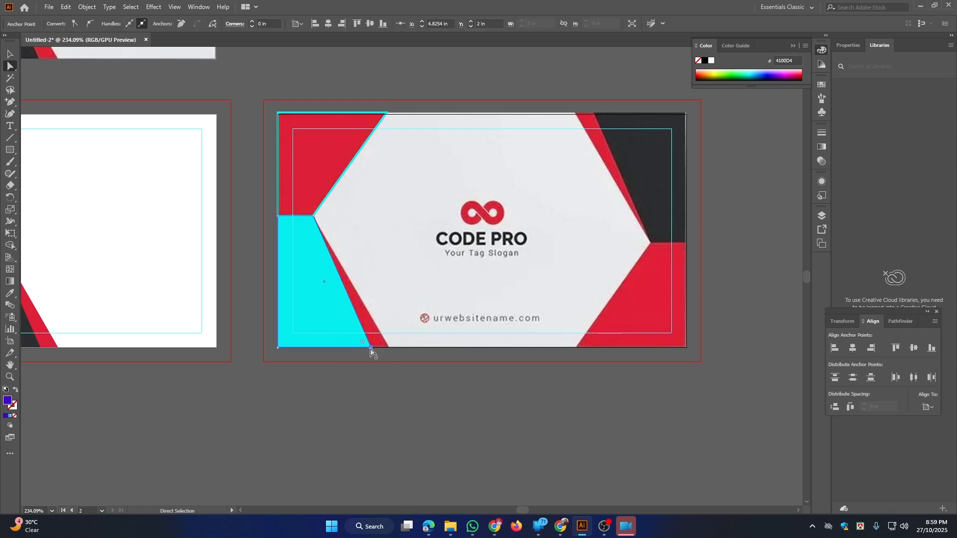
{"action": "key", "text": "Right"}
{"action": "key", "text": "Right"}
{"action": "key", "text": "Right"}
{"action": "key", "text": "Right"}
{"action": "key", "text": "Right"}
{"action": "key", "text": "Right"}
{"action": "key", "text": "Right"}
{"action": "key", "text": "Right"}
{"action": "key", "text": "Right"}
{"action": "key", "text": "Right"}
{"action": "key", "text": "Right"}
{"action": "key", "text": "Right"}
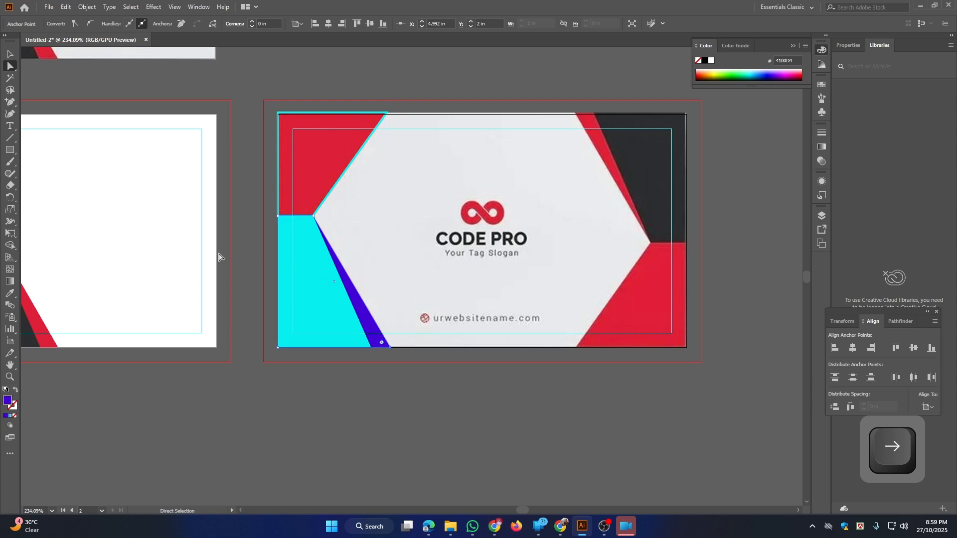
{"action": "key", "text": "ctrl+space"}
{"action": "left_click_drag", "start_coordinate": [313, 259], "coordinate": [214, 195]}
{"action": "key", "text": "v"}
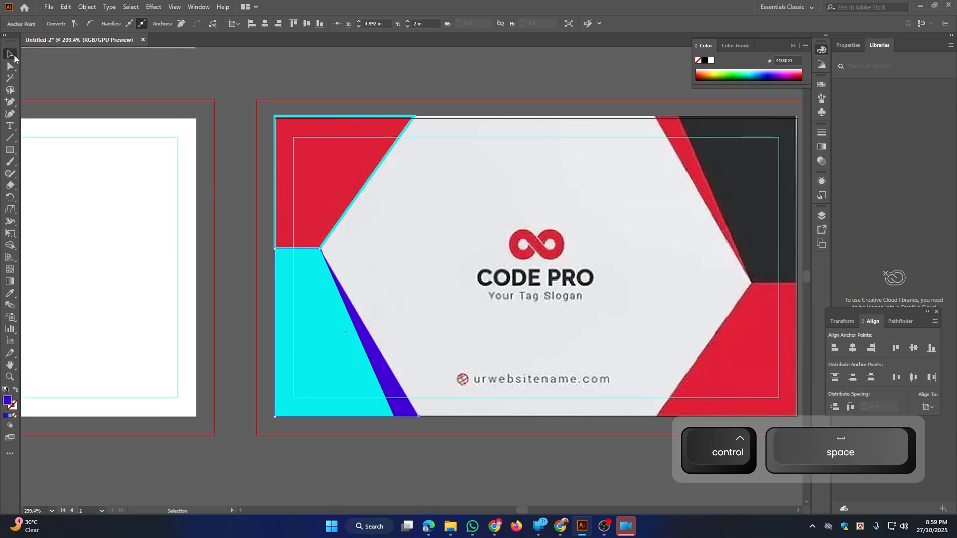
{"action": "left_click", "coordinate": [375, 117]}
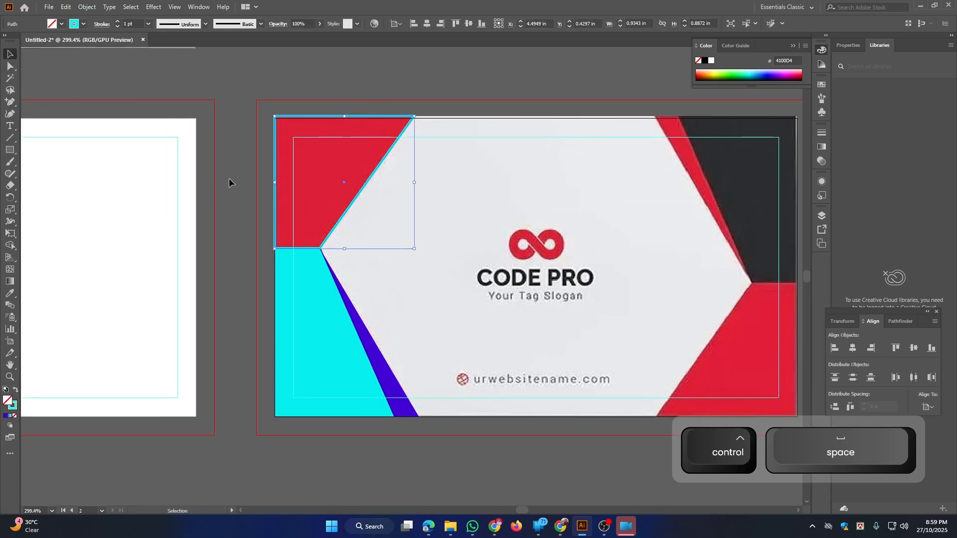
Fill the top-left corner shape with the card's dark charcoal
{"action": "left_click", "coordinate": [16, 392]}
{"action": "left_click_drag", "start_coordinate": [365, 307], "coordinate": [340, 305]}
{"action": "left_click_drag", "start_coordinate": [407, 280], "coordinate": [376, 268]}
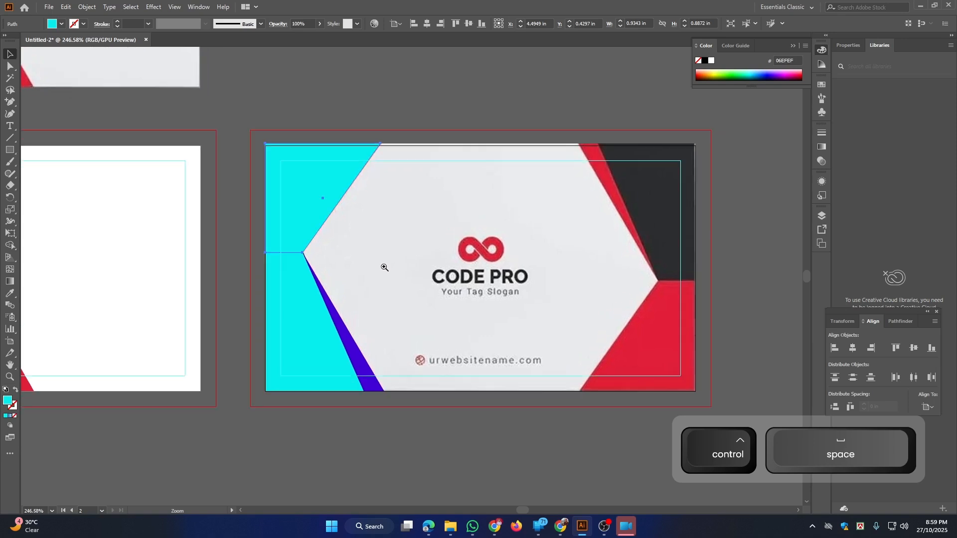
{"action": "left_click_drag", "start_coordinate": [417, 236], "coordinate": [434, 264]}
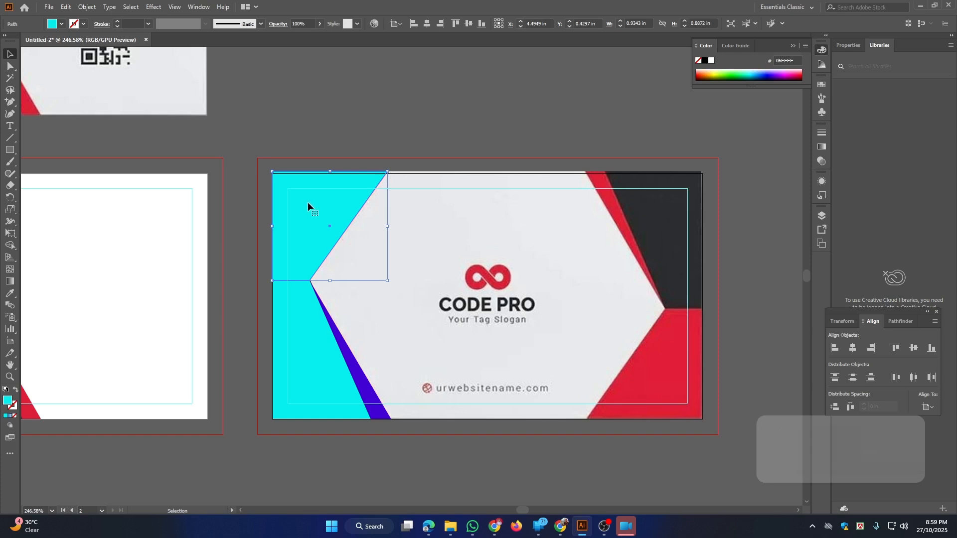
{"action": "key", "text": "i"}
{"action": "left_click", "coordinate": [674, 204]}
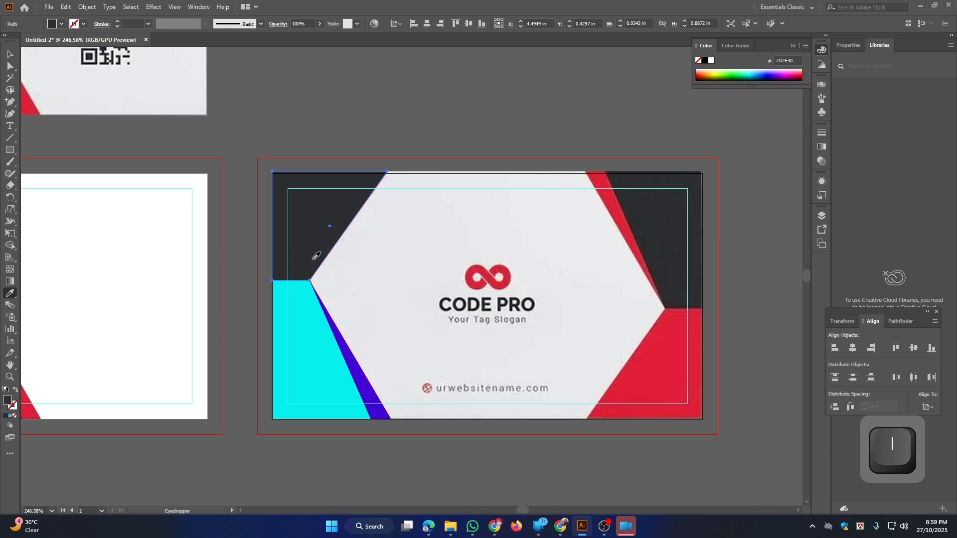
Recolour the violet strip with the card's red
{"action": "left_click", "coordinate": [301, 342], "text": "ctrl"}
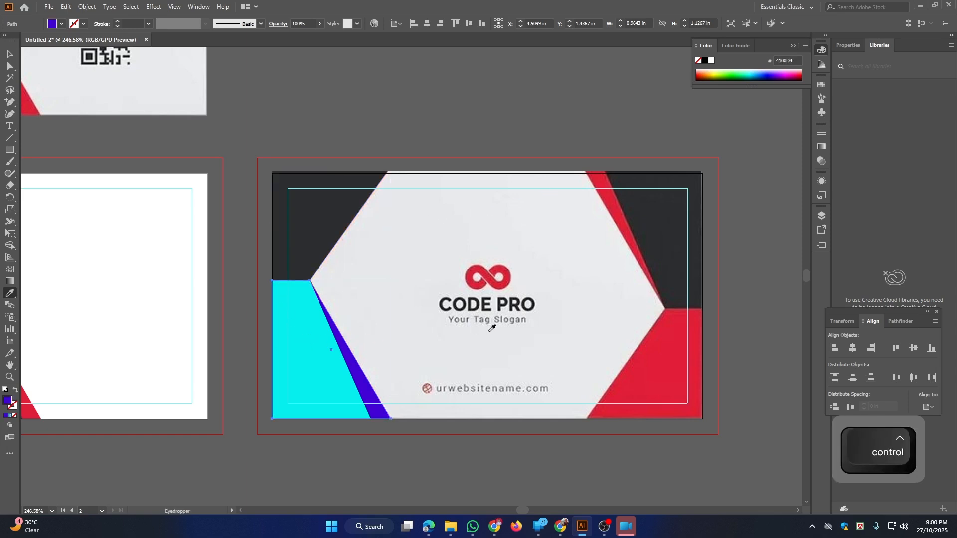
{"action": "left_click", "coordinate": [667, 217]}
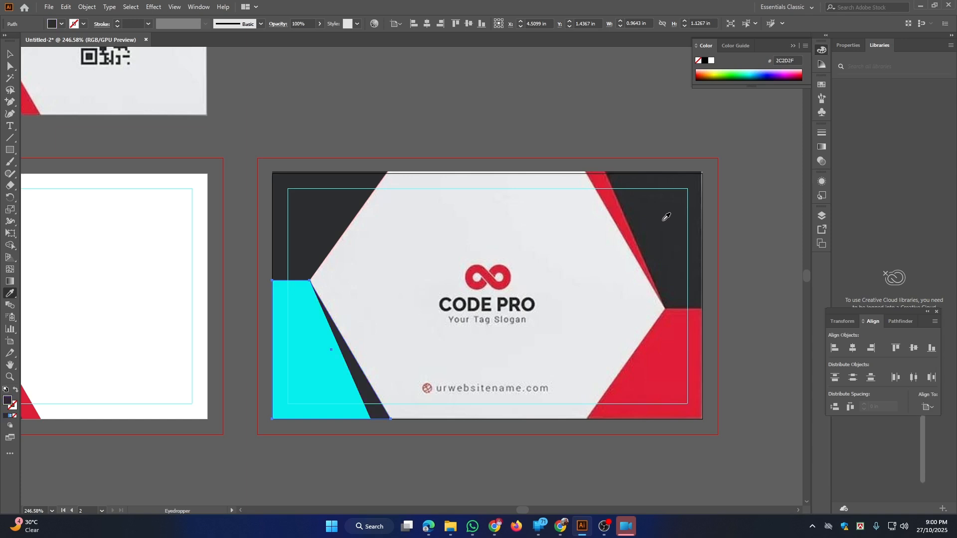
{"action": "left_click", "coordinate": [623, 216]}
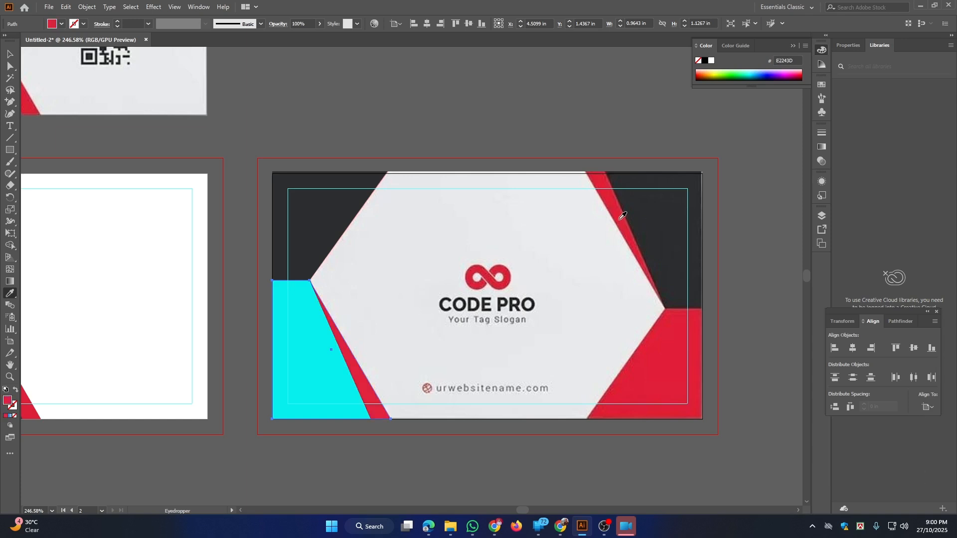
{"action": "key", "text": "v"}
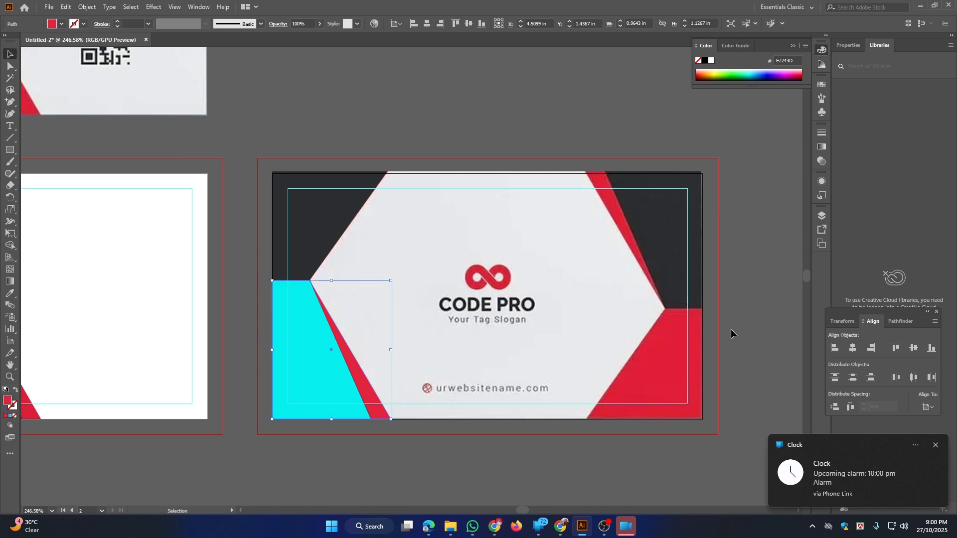
Unlock the cyan lower-left shape and fill it with dark charcoal 2C2D2F
{"action": "left_click", "coordinate": [936, 444]}
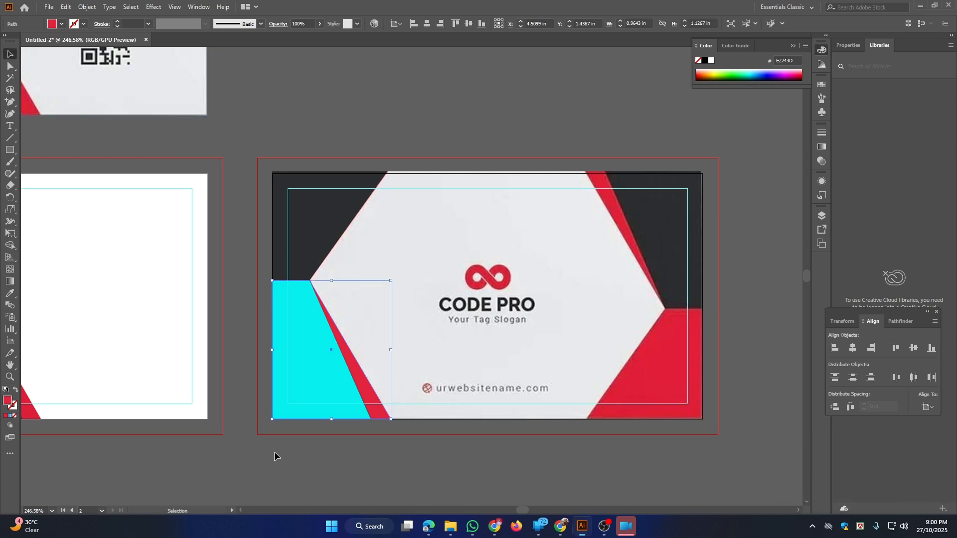
{"action": "key", "text": "ctrl"}
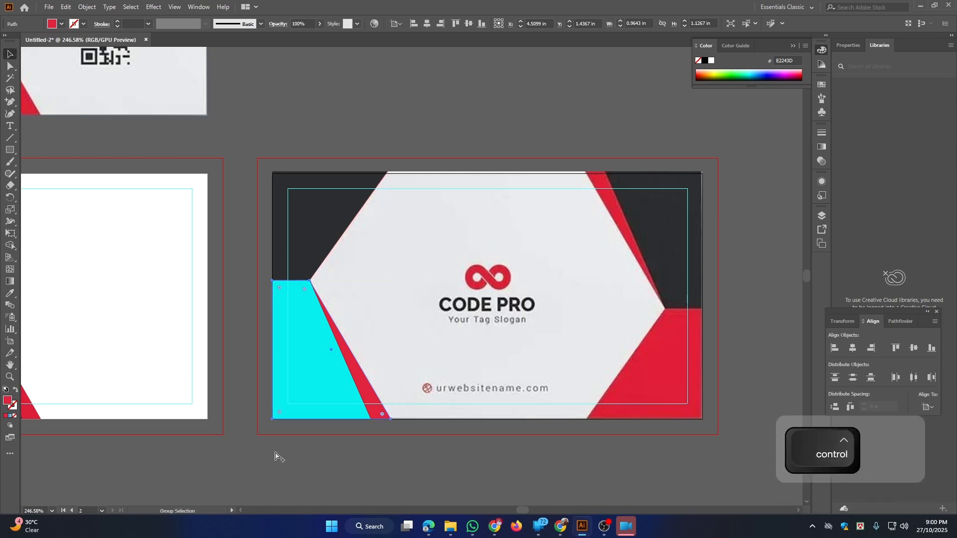
{"action": "key", "text": "ctrl+alt+2"}
{"action": "left_click", "coordinate": [300, 472]}
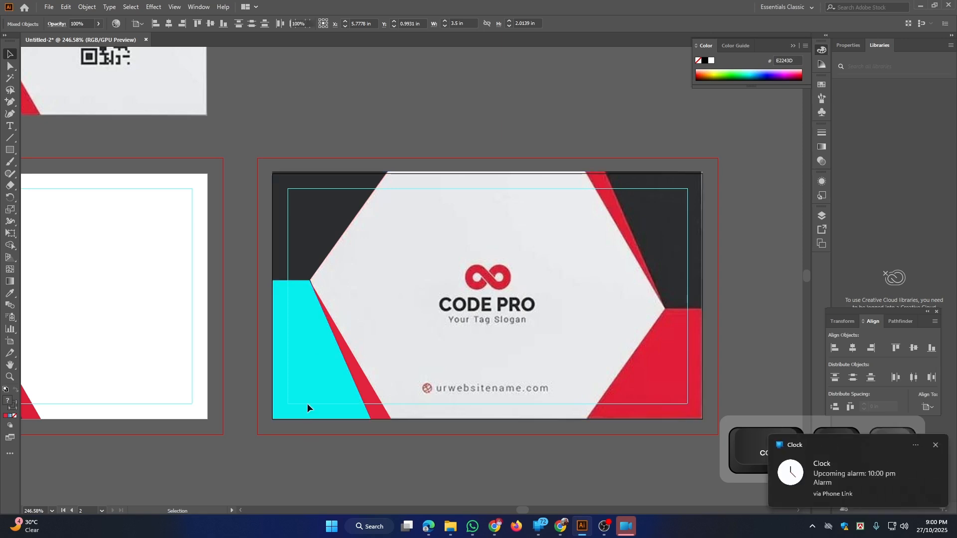
{"action": "left_click", "coordinate": [307, 368]}
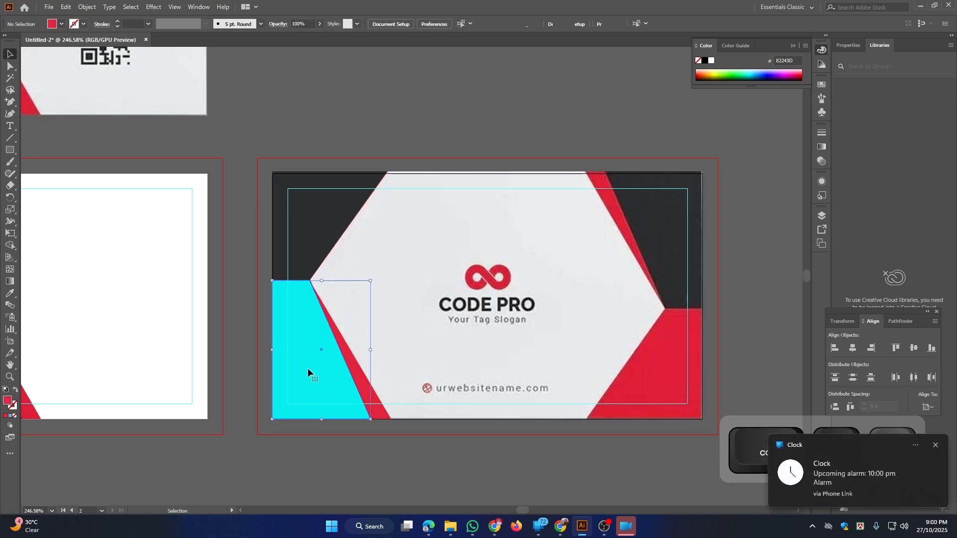
{"action": "left_click", "coordinate": [936, 446]}
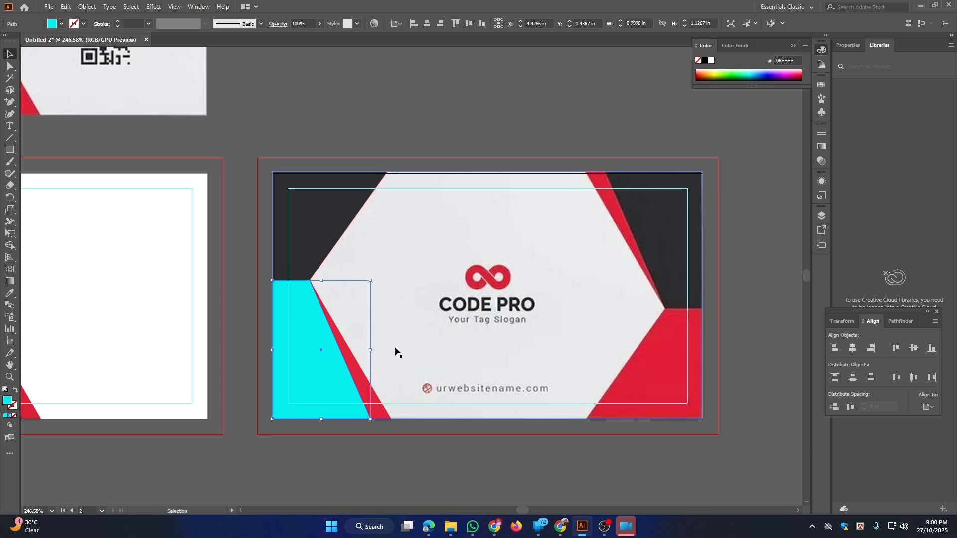
{"action": "key", "text": "i"}
{"action": "left_click", "coordinate": [668, 252]}
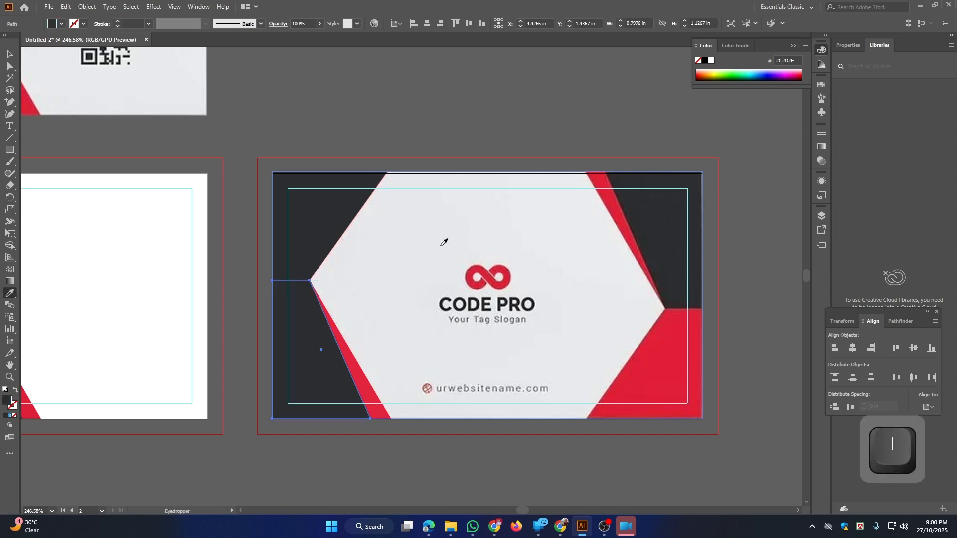
Deselect and lock the reference card image with Ctrl+2
{"action": "left_click", "coordinate": [8, 54]}
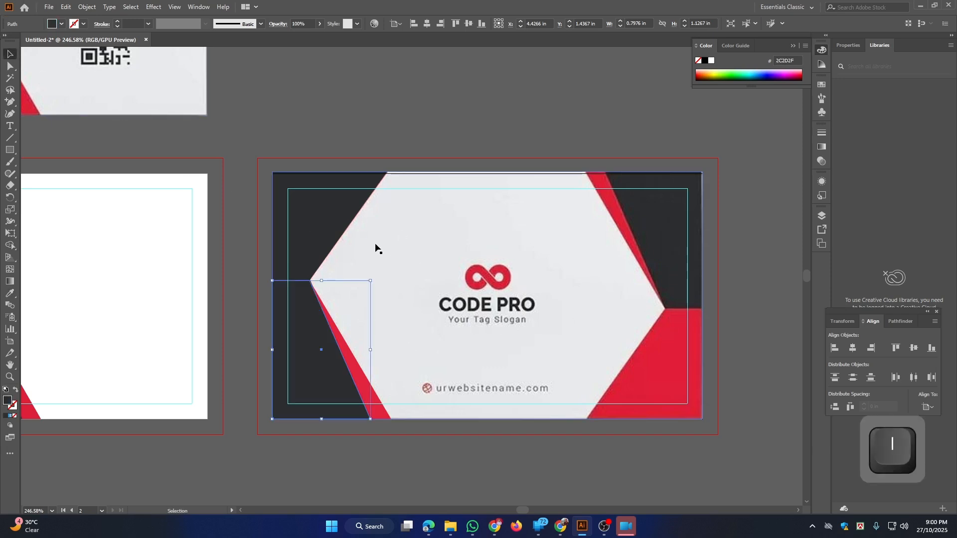
{"action": "left_click", "coordinate": [409, 256]}
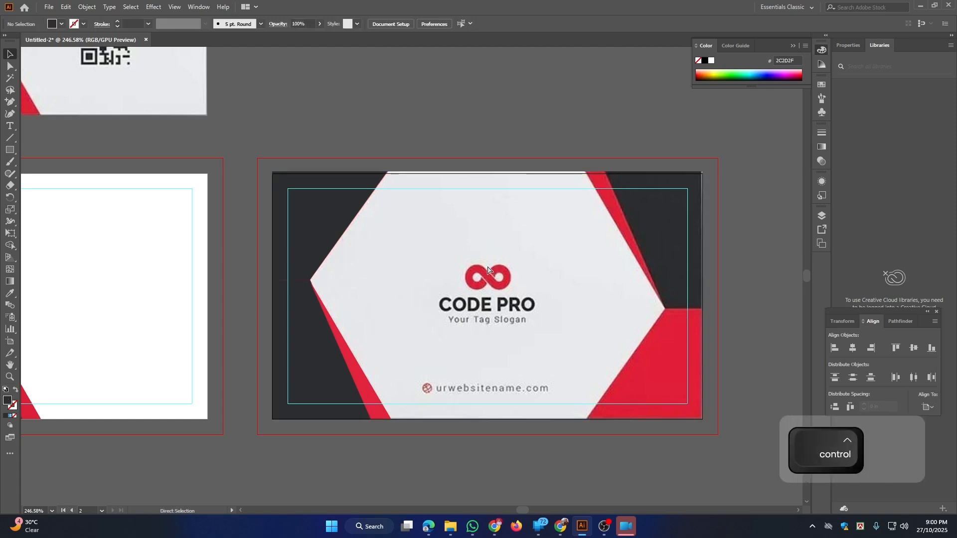
{"action": "key", "text": "ctrl+2"}
Make a left-right reflected copy of the two left dark corner shapes and the red stripe
{"action": "left_click", "coordinate": [311, 237]}
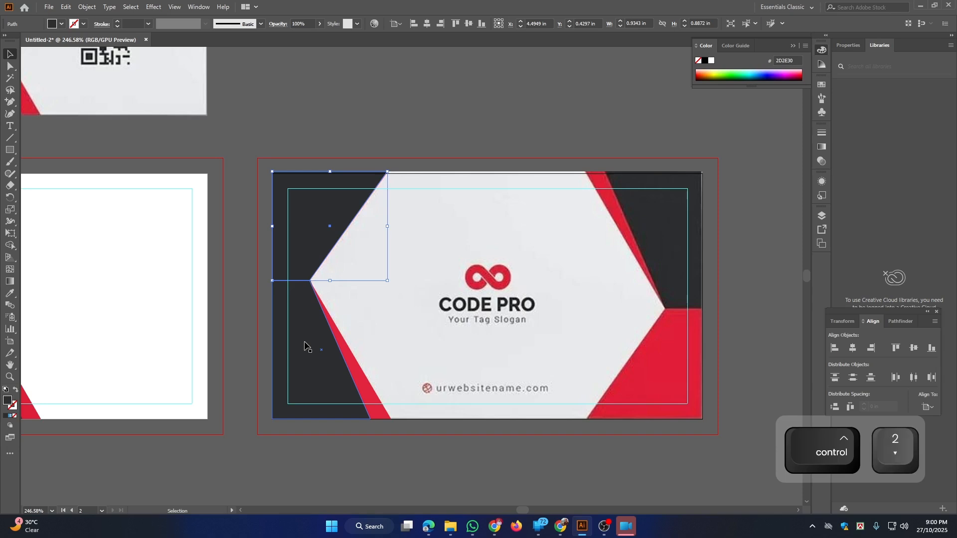
{"action": "left_click", "coordinate": [305, 347], "text": "shift"}
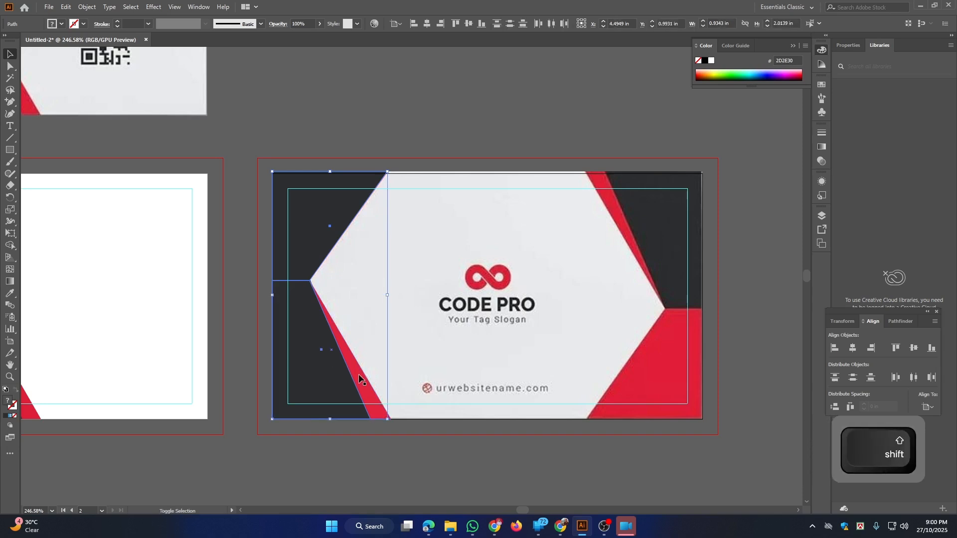
{"action": "left_click", "coordinate": [368, 398], "text": "shift"}
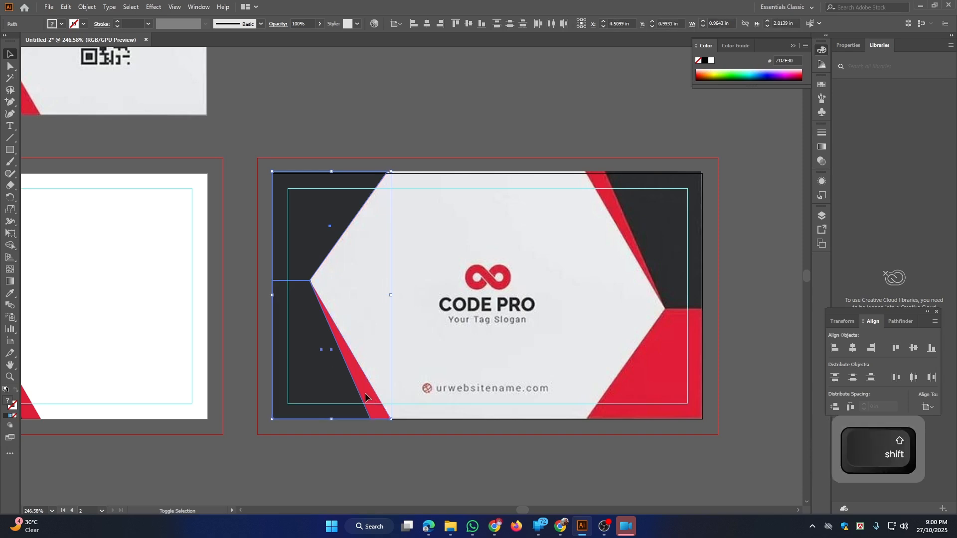
{"action": "right_click", "coordinate": [305, 226]}
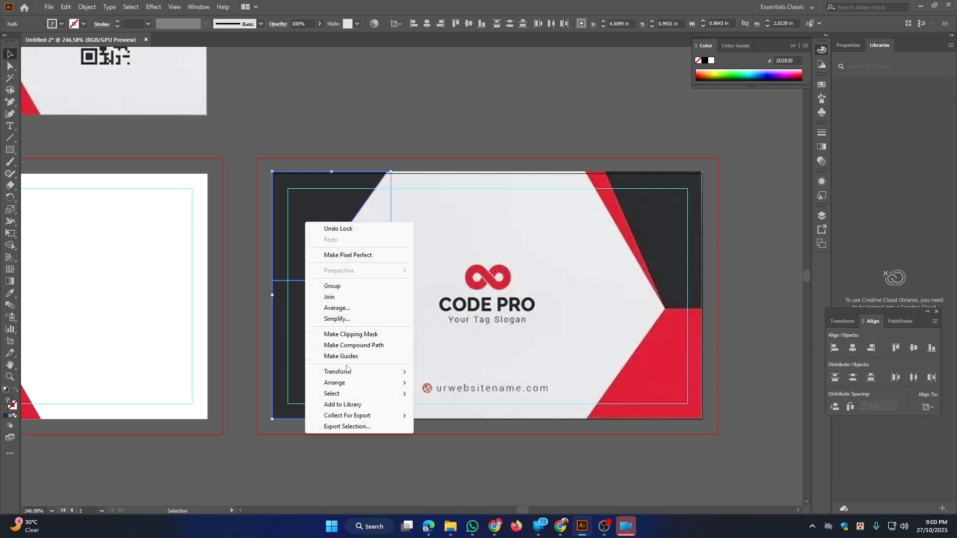
{"action": "mouse_move", "coordinate": [348, 371]}
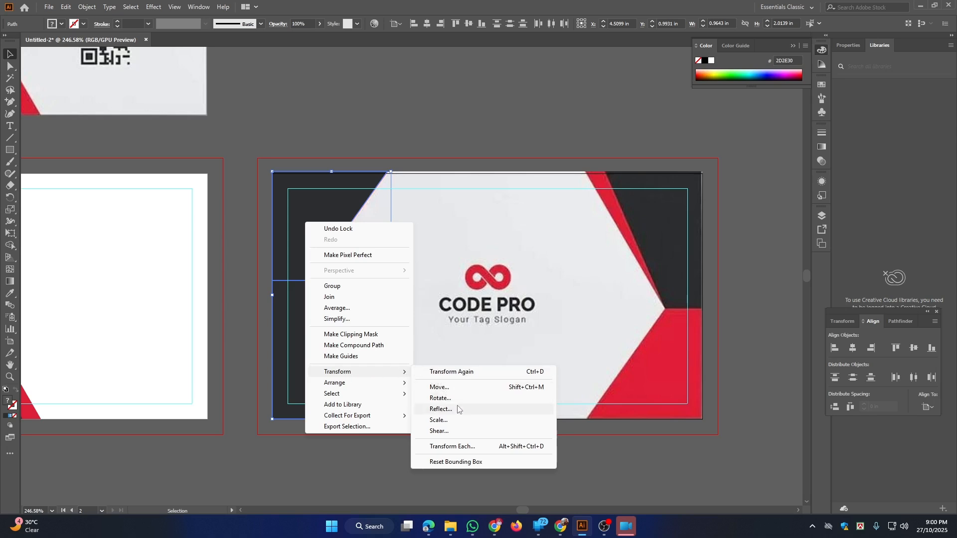
{"action": "left_click", "coordinate": [441, 409]}
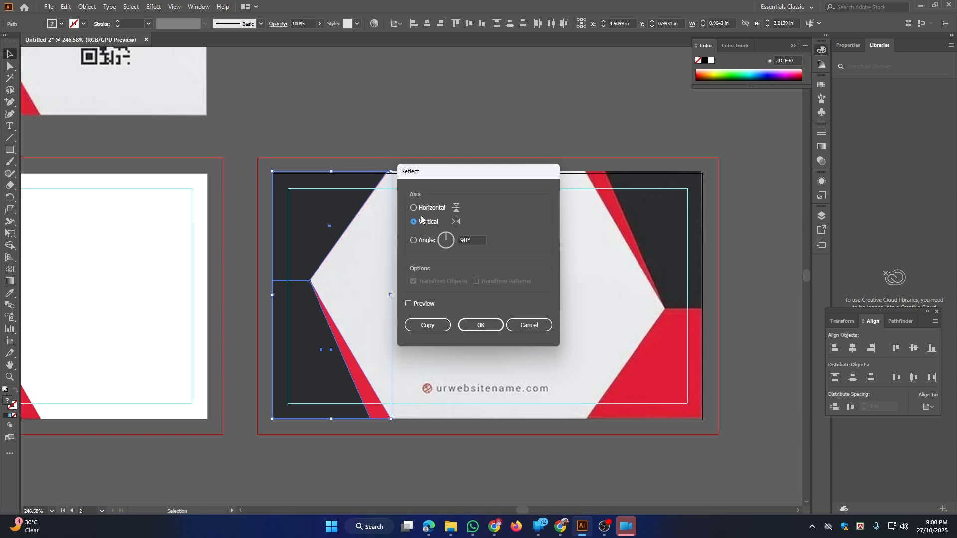
{"action": "left_click_drag", "start_coordinate": [456, 171], "coordinate": [682, 165]}
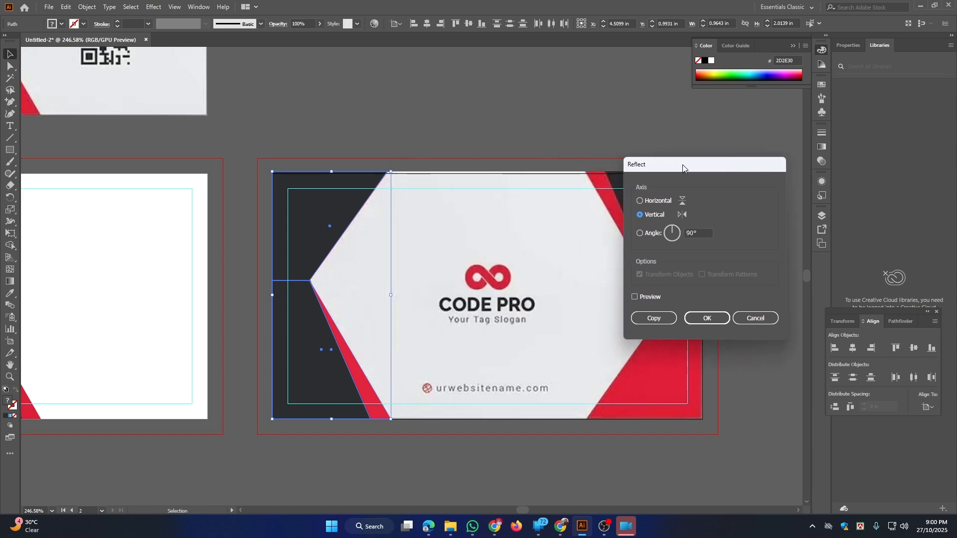
{"action": "left_click", "coordinate": [634, 297]}
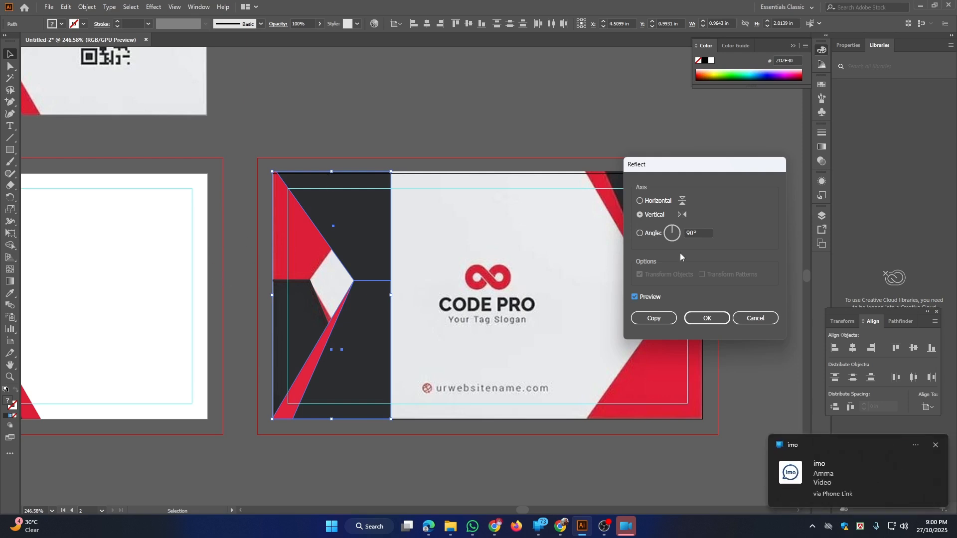
{"action": "left_click", "coordinate": [936, 446]}
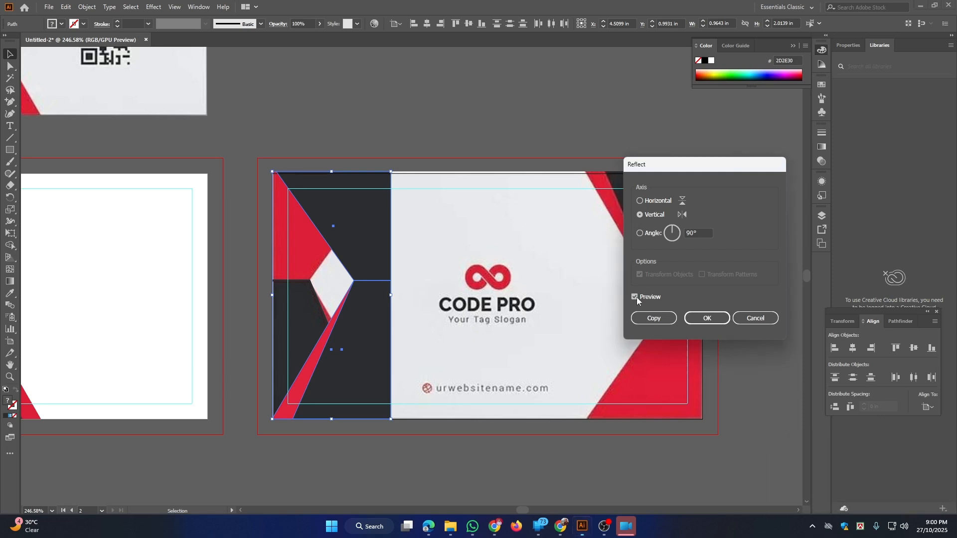
{"action": "left_click", "coordinate": [653, 318]}
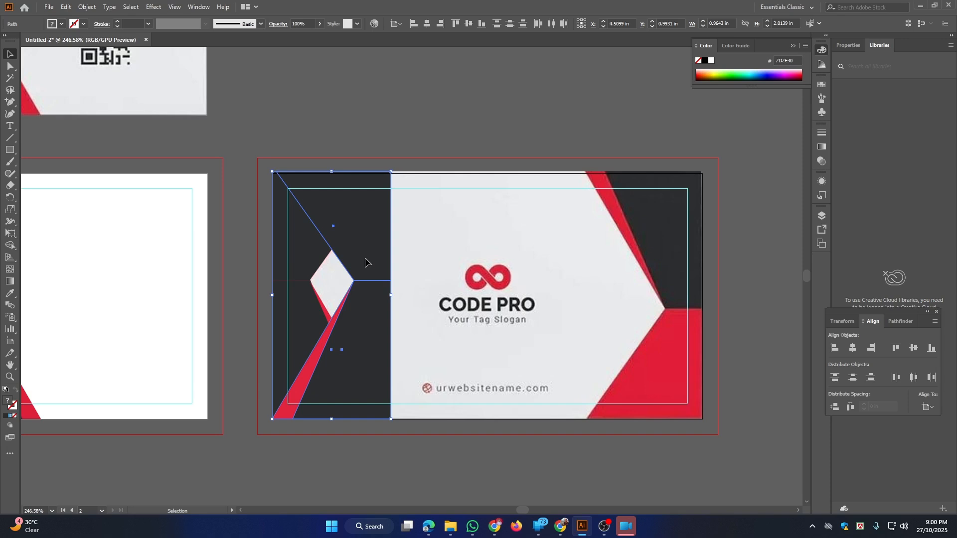
Move the mirrored copy to the card's right edge and flip it top to bottom
{"action": "left_click_drag", "start_coordinate": [367, 263], "coordinate": [676, 285]}
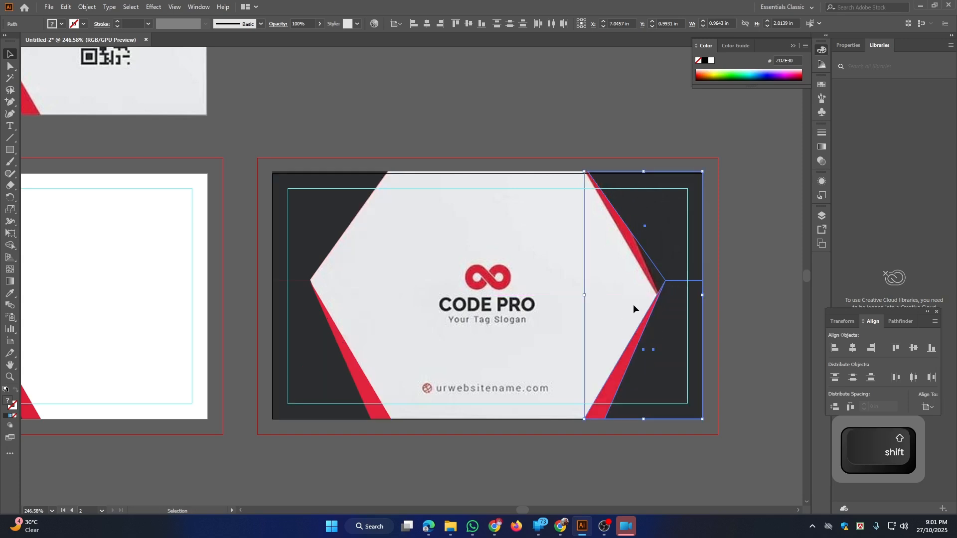
{"action": "right_click", "coordinate": [671, 257]}
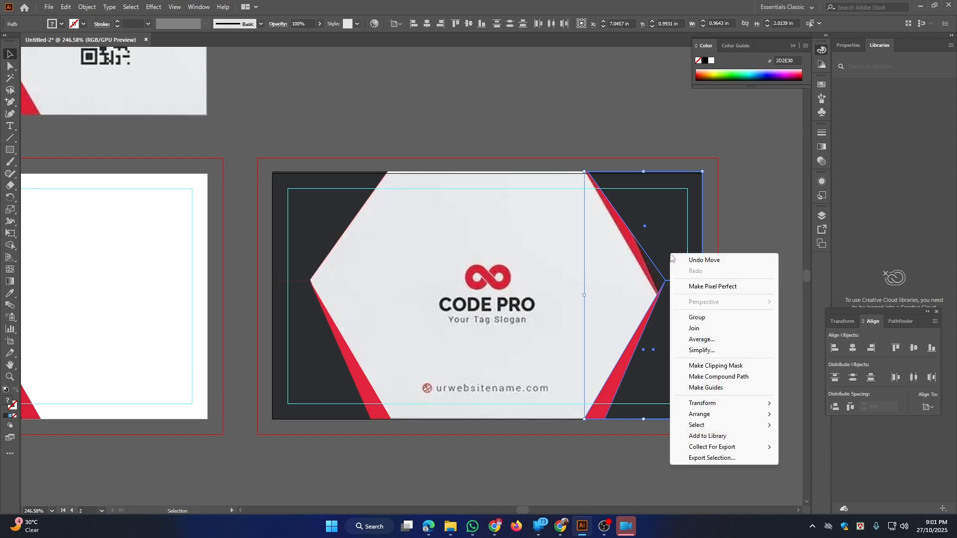
{"action": "mouse_move", "coordinate": [717, 404]}
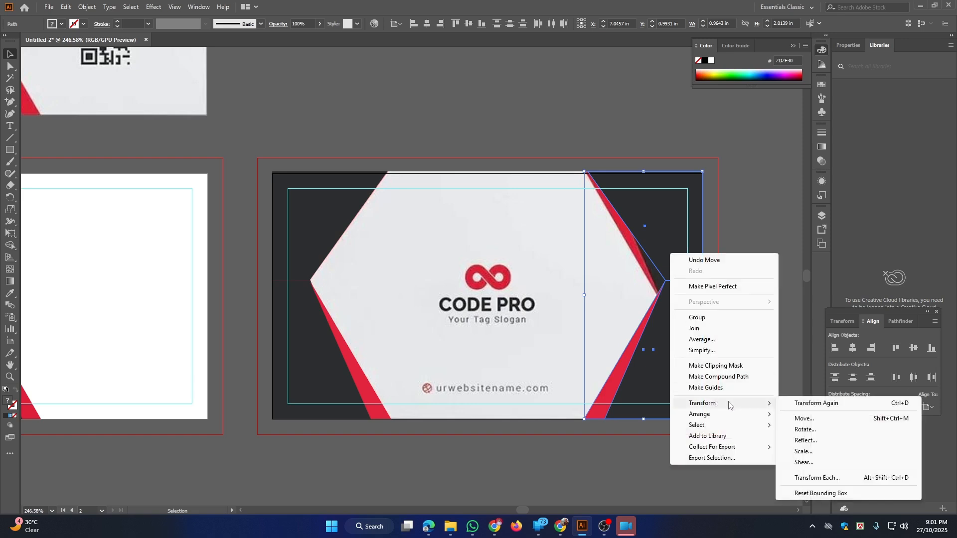
{"action": "left_click", "coordinate": [805, 440]}
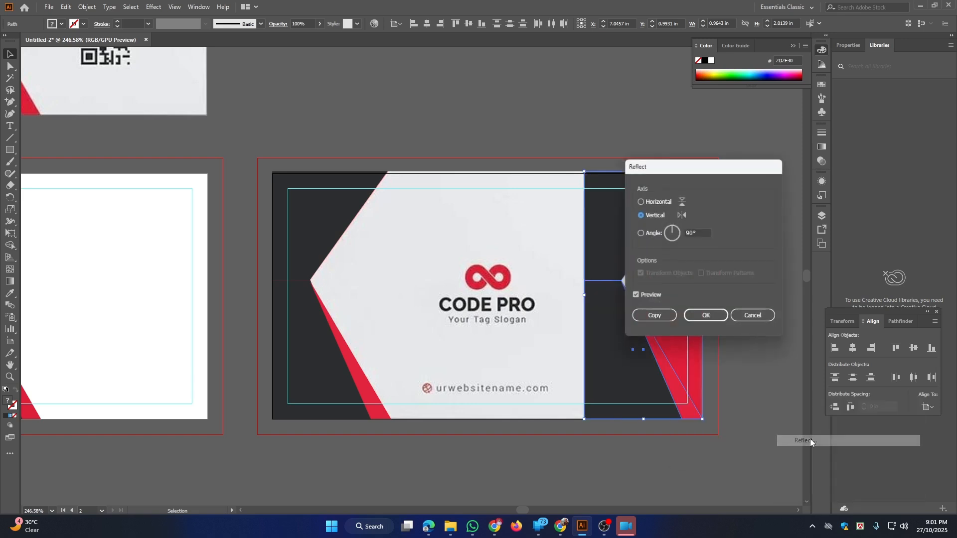
{"action": "left_click", "coordinate": [640, 201]}
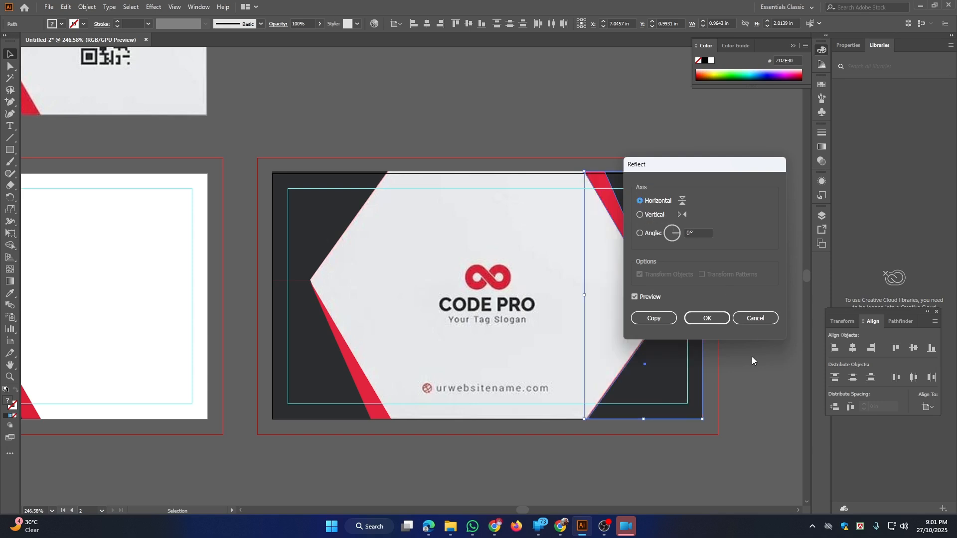
{"action": "left_click", "coordinate": [706, 320]}
{"action": "left_click_drag", "start_coordinate": [663, 257], "coordinate": [616, 247]}
Unlock the back reference image with Ctrl+Alt+2 and drag it above the second artboard
{"action": "left_click_drag", "start_coordinate": [545, 205], "coordinate": [578, 234]}
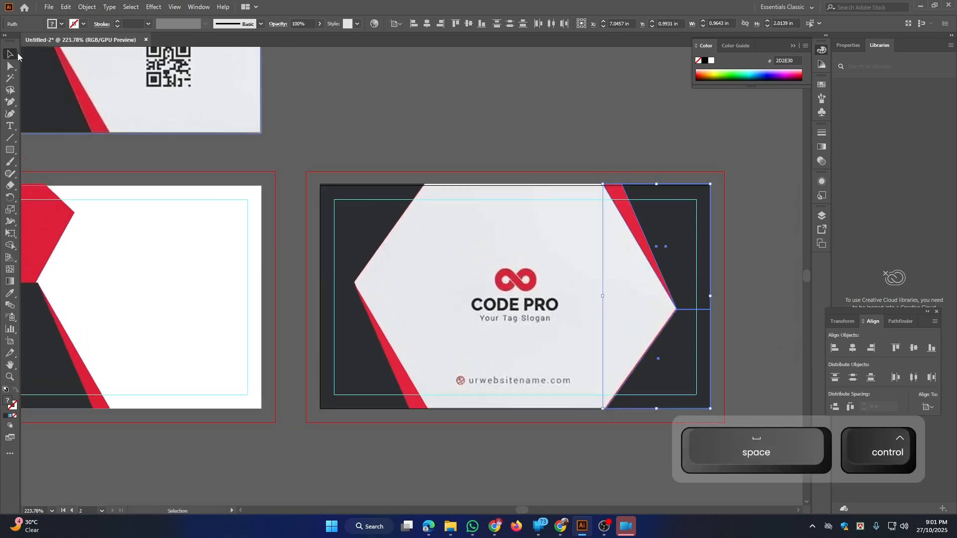
{"action": "left_click", "coordinate": [560, 127]}
{"action": "left_click_drag", "start_coordinate": [687, 250], "coordinate": [639, 217]}
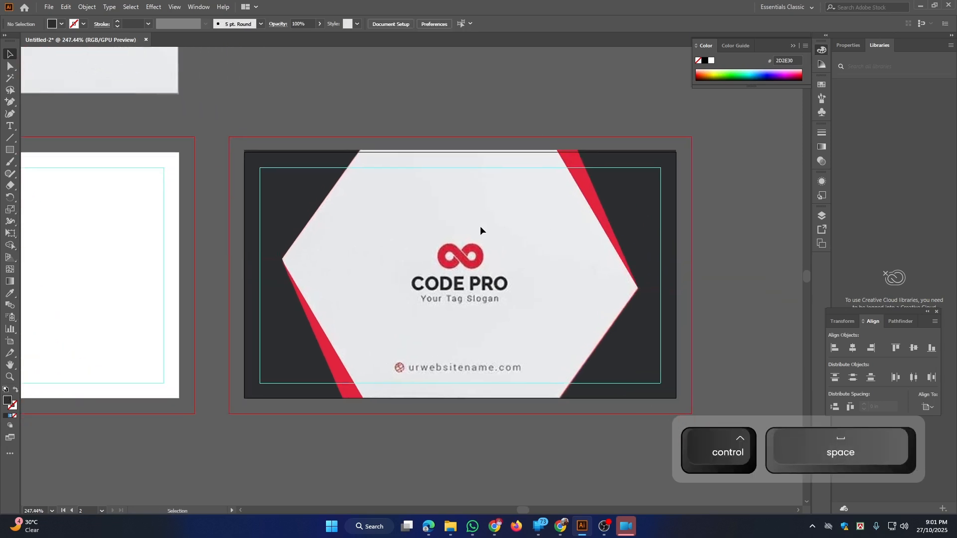
{"action": "left_click_drag", "start_coordinate": [471, 254], "coordinate": [460, 254]}
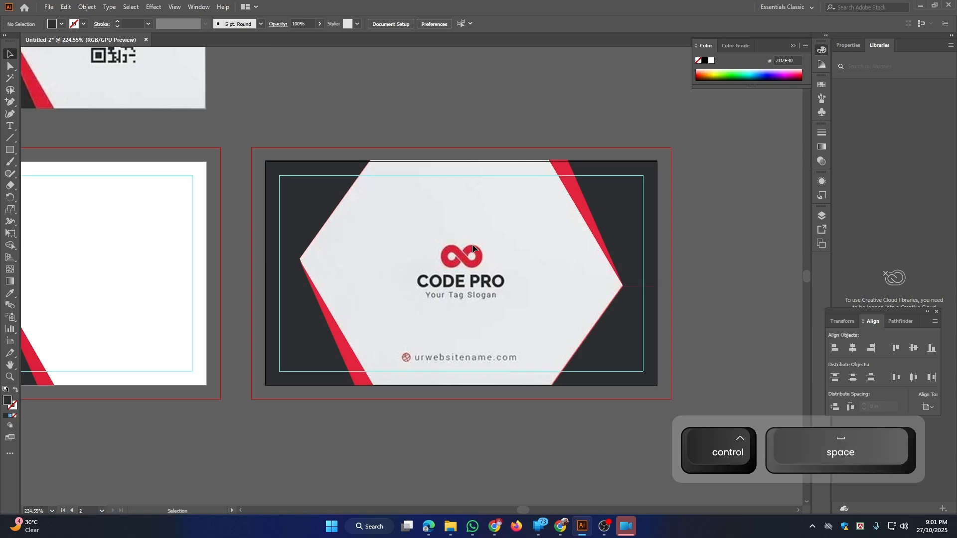
{"action": "key", "text": "ctrl+alt+2"}
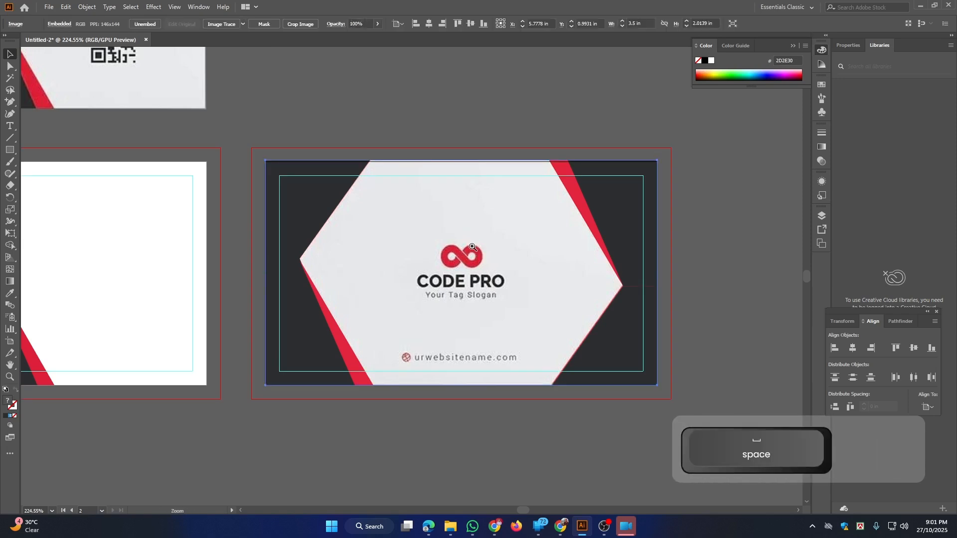
{"action": "left_click_drag", "start_coordinate": [472, 245], "coordinate": [448, 242]}
{"action": "left_click_drag", "start_coordinate": [471, 169], "coordinate": [494, 321]}
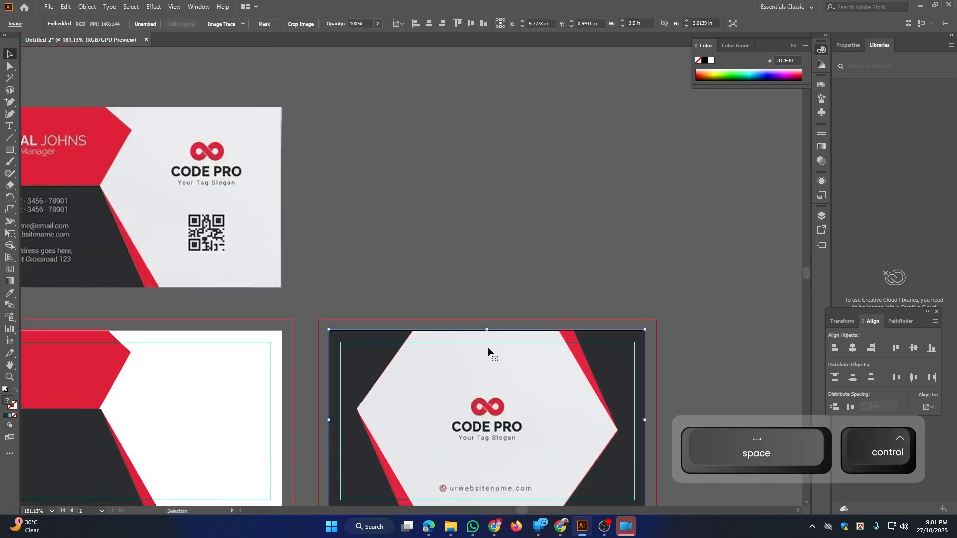
{"action": "double_click", "coordinate": [480, 404]}
{"action": "left_click", "coordinate": [507, 174]}
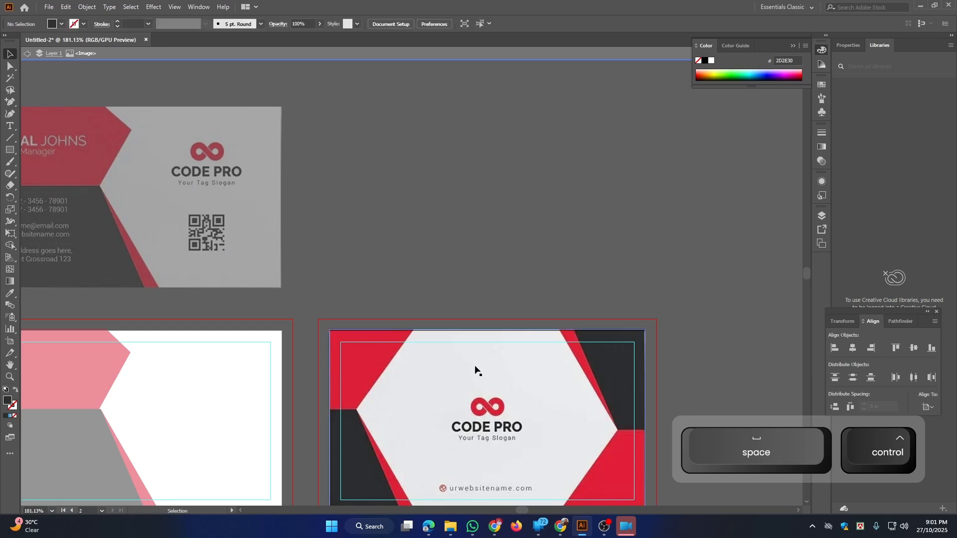
{"action": "double_click", "coordinate": [491, 269]}
{"action": "left_click_drag", "start_coordinate": [482, 367], "coordinate": [486, 143]}
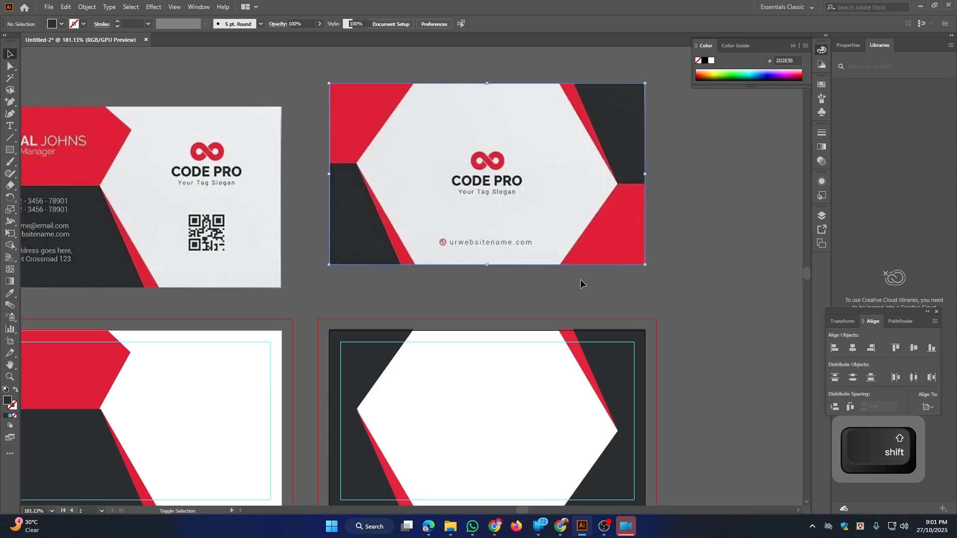
{"action": "left_click_drag", "start_coordinate": [669, 306], "coordinate": [617, 272]}
{"action": "left_click_drag", "start_coordinate": [600, 323], "coordinate": [506, 235]}
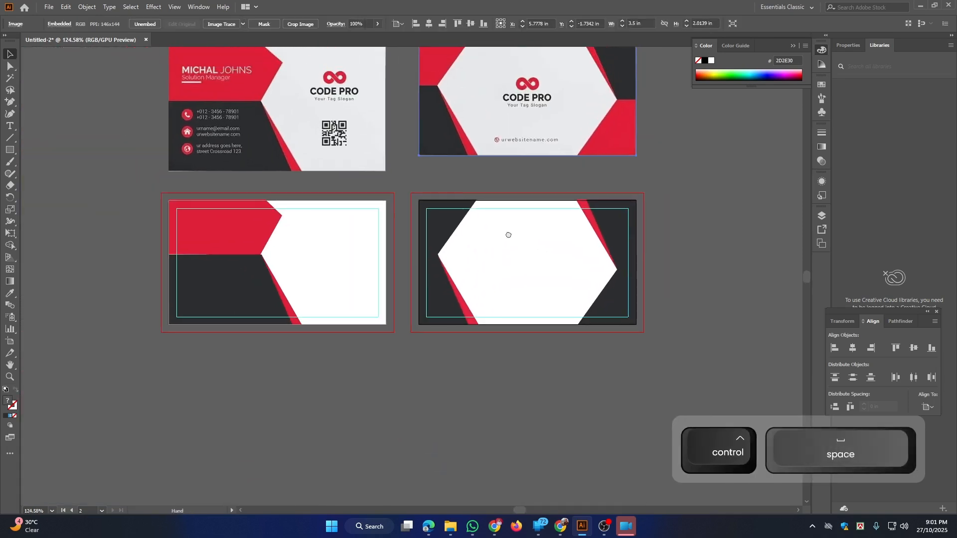
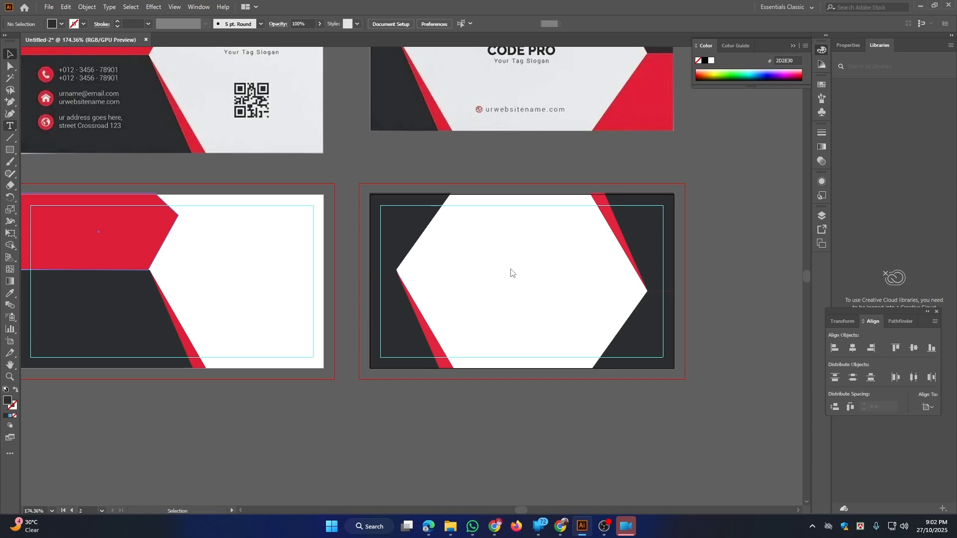
Type an M in the white hexagon, set it in Nexa Heavy and enlarge it
{"action": "left_click", "coordinate": [518, 264]}
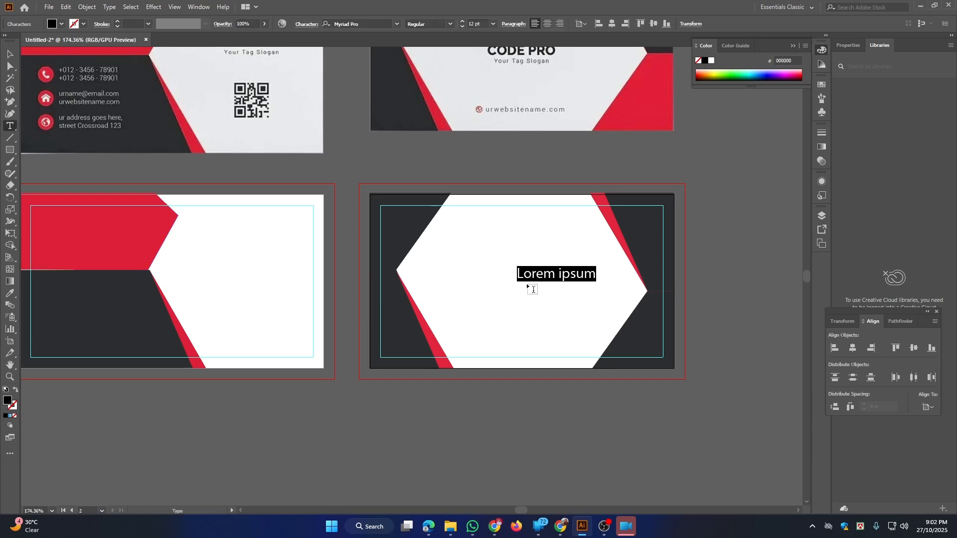
{"action": "type", "text": "M"}
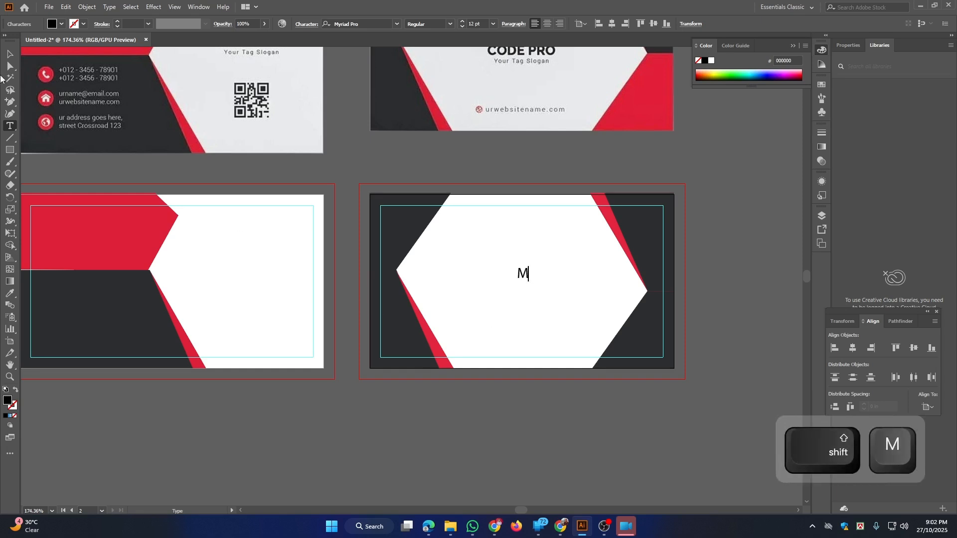
{"action": "left_click", "coordinate": [10, 55]}
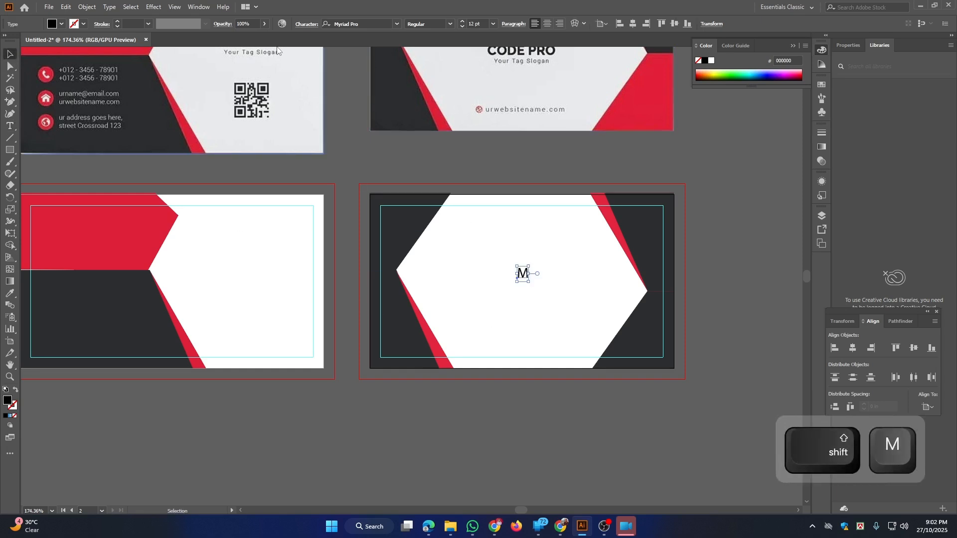
{"action": "left_click", "coordinate": [392, 21]}
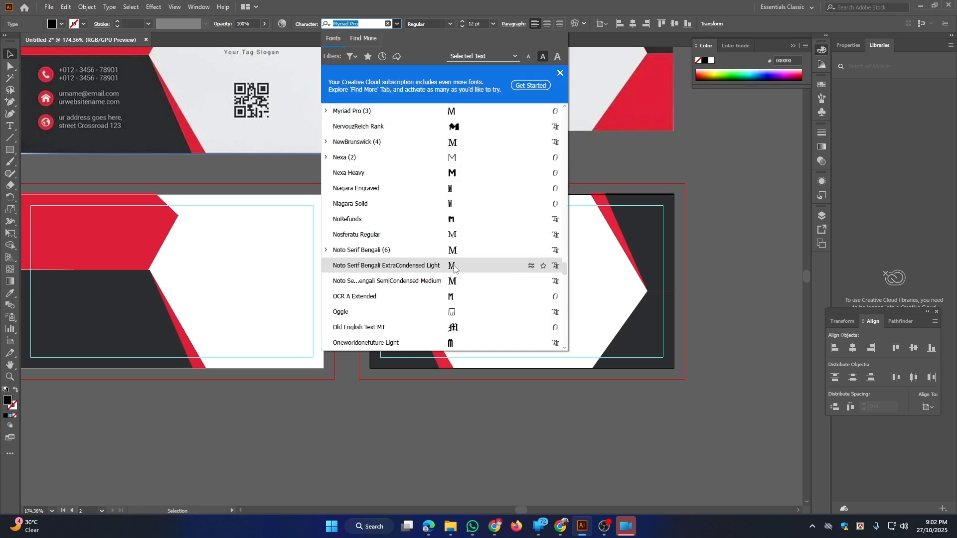
{"action": "left_click", "coordinate": [456, 173]}
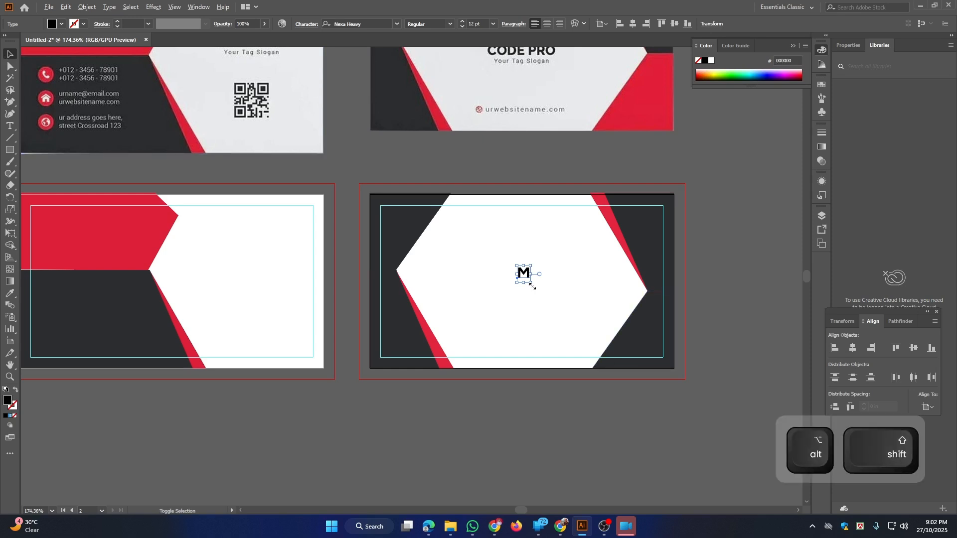
{"action": "left_click_drag", "start_coordinate": [530, 282], "coordinate": [547, 301]}
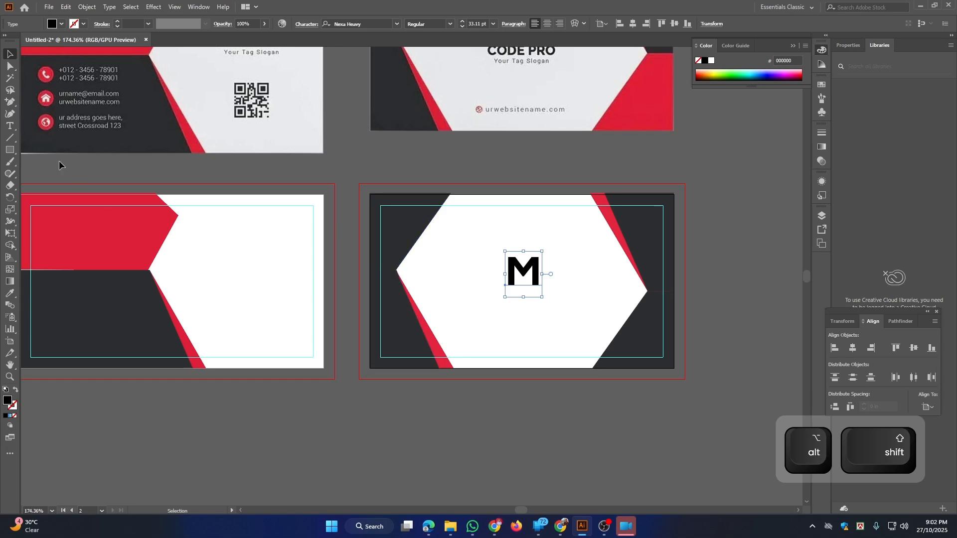
Draw a circle over the M, move it aside and bring the M to the front
{"action": "left_click_drag", "start_coordinate": [9, 155], "coordinate": [59, 174]}
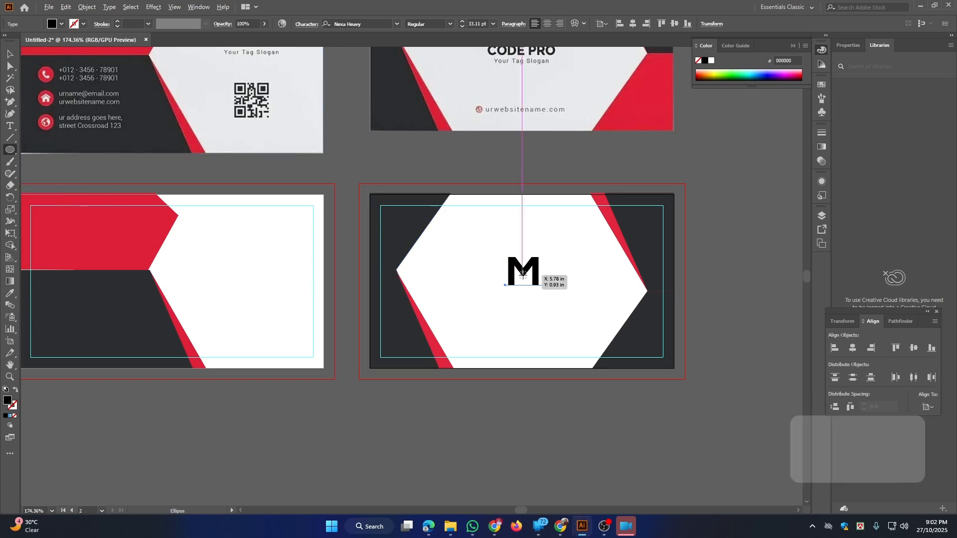
{"action": "left_click_drag", "start_coordinate": [522, 275], "coordinate": [548, 308]}
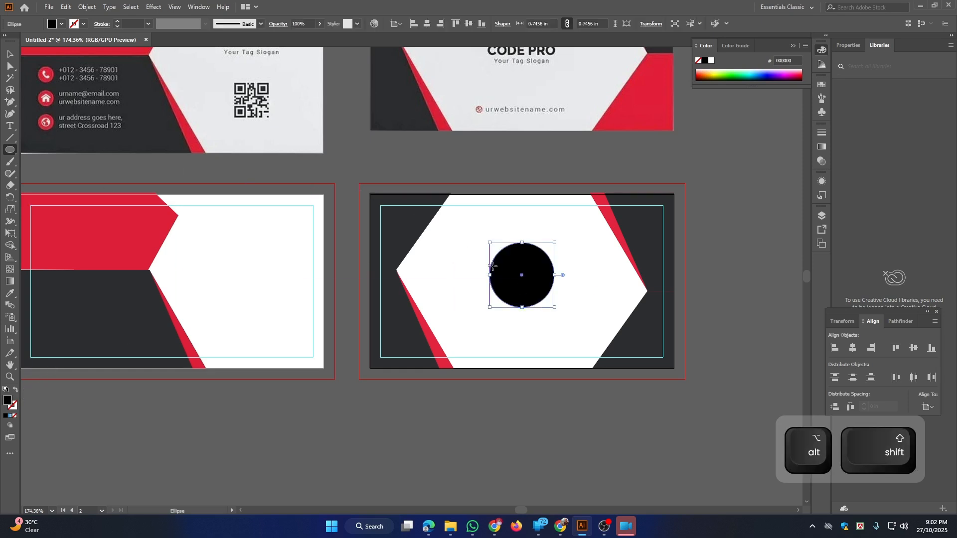
{"action": "left_click", "coordinate": [10, 54]}
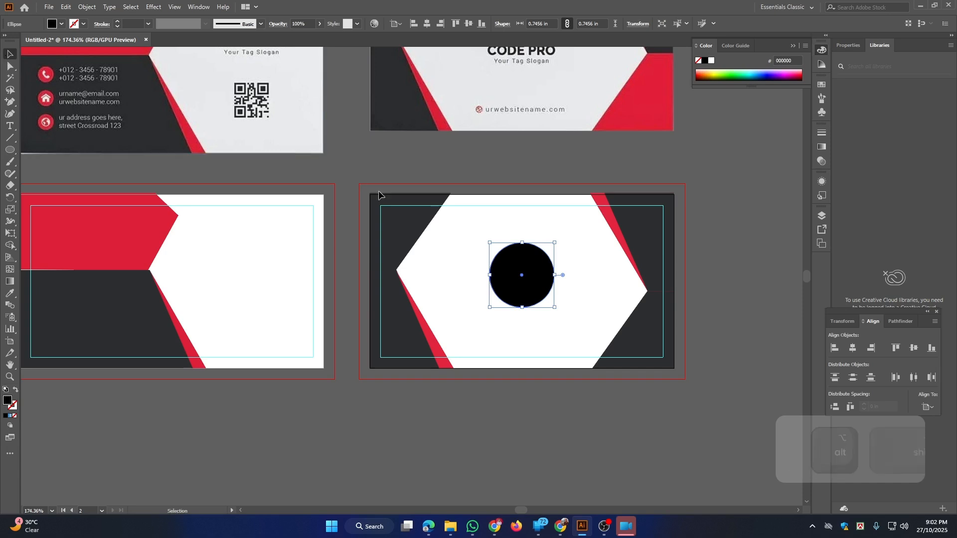
{"action": "left_click_drag", "start_coordinate": [506, 263], "coordinate": [457, 264]}
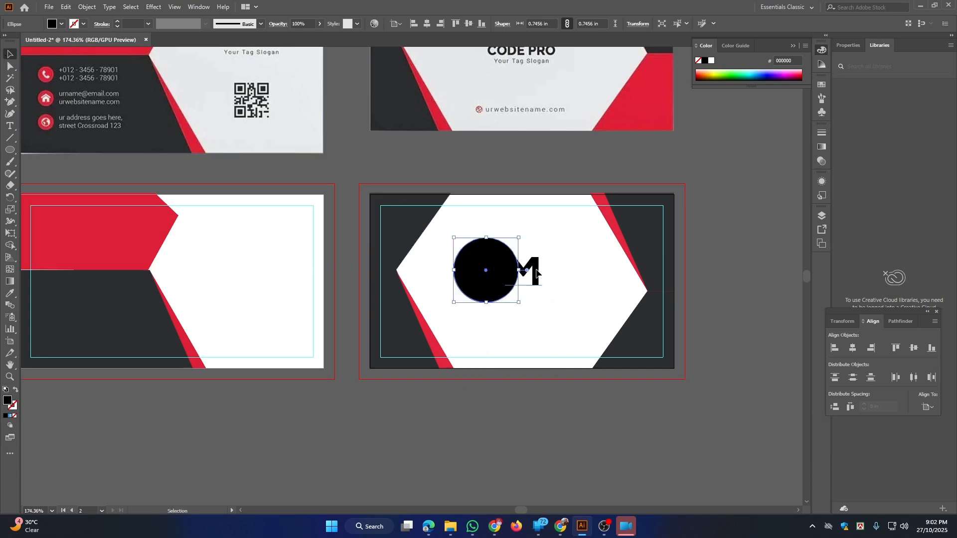
{"action": "left_click", "coordinate": [536, 271]}
{"action": "key", "text": "ctrl+shift+bracketright"}
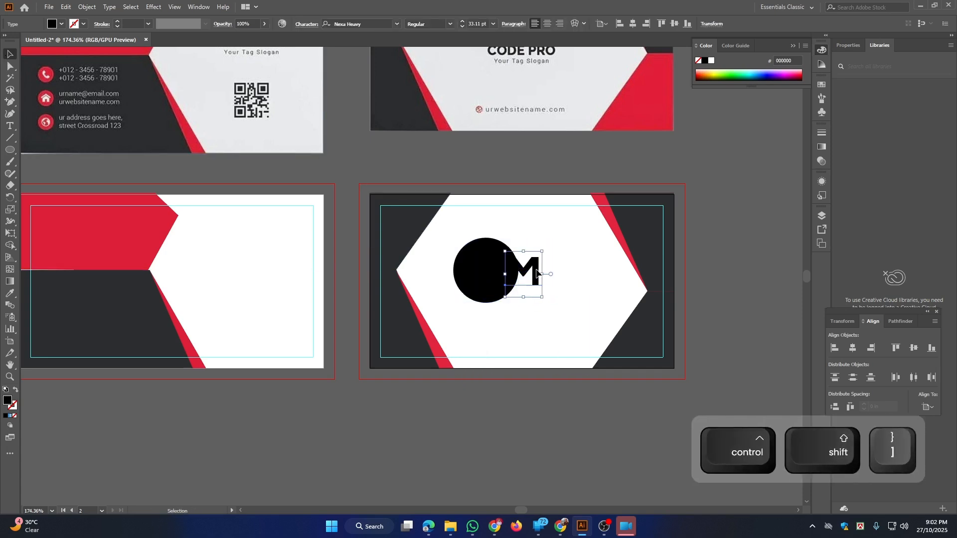
Centre the circle behind the M, fill the circle red and make the M white
{"action": "left_click", "coordinate": [704, 75]}
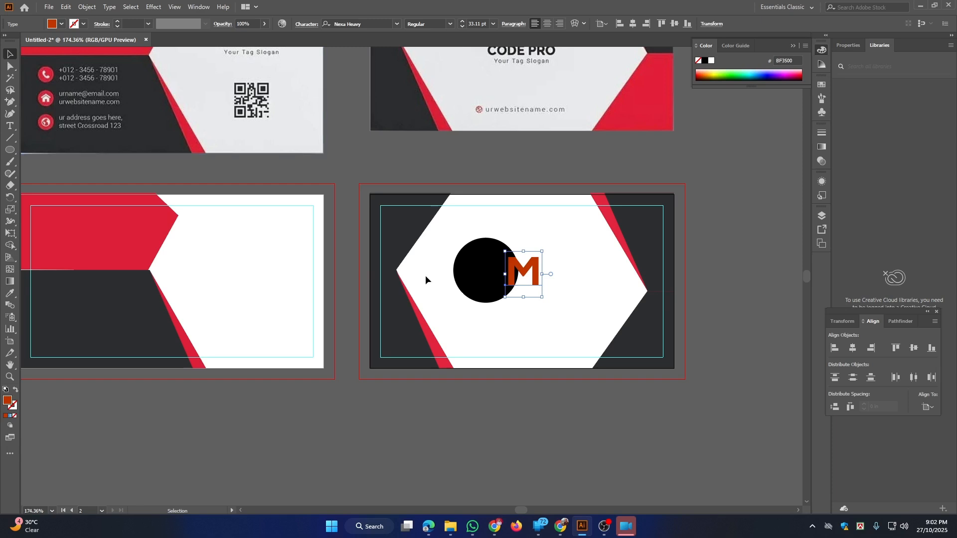
{"action": "left_click_drag", "start_coordinate": [476, 289], "coordinate": [516, 288]}
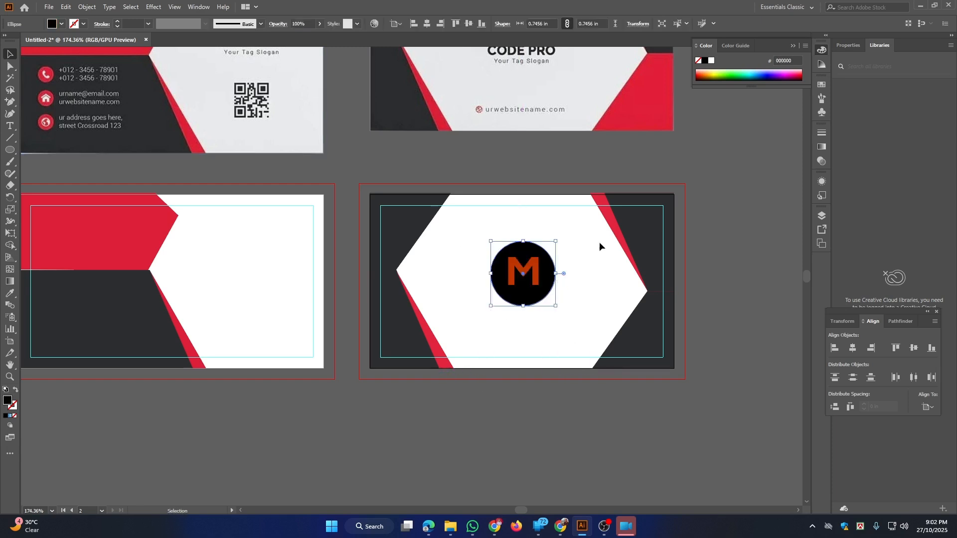
{"action": "left_click", "coordinate": [701, 75]}
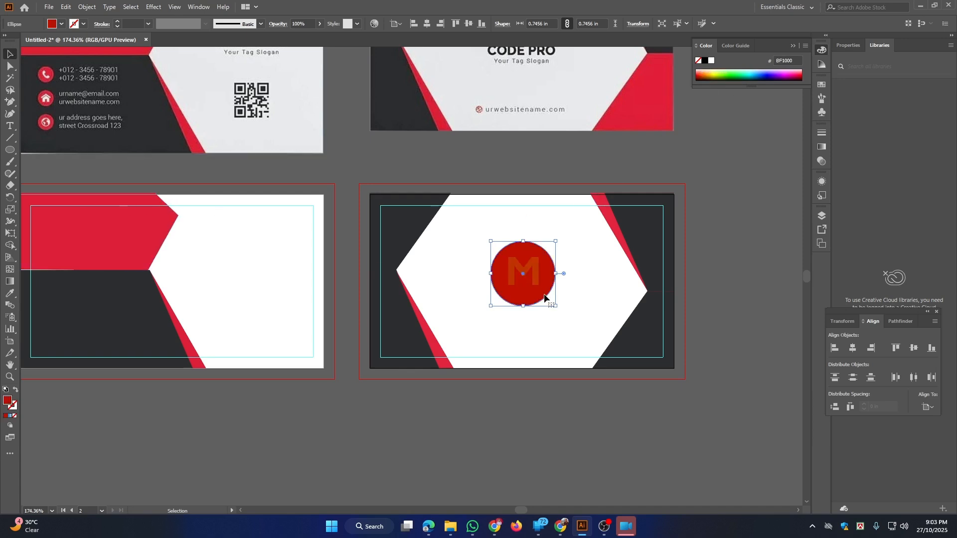
{"action": "left_click", "coordinate": [537, 269]}
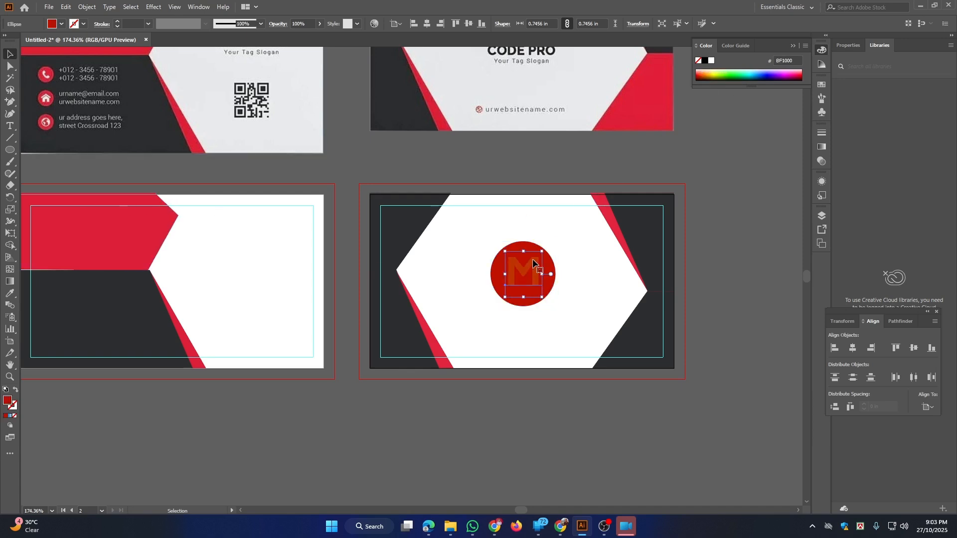
{"action": "left_click", "coordinate": [712, 60]}
{"action": "left_click", "coordinate": [718, 249]}
Type the card holder's full name on the front card's red band and move it down
{"action": "left_click_drag", "start_coordinate": [717, 249], "coordinate": [673, 230]}
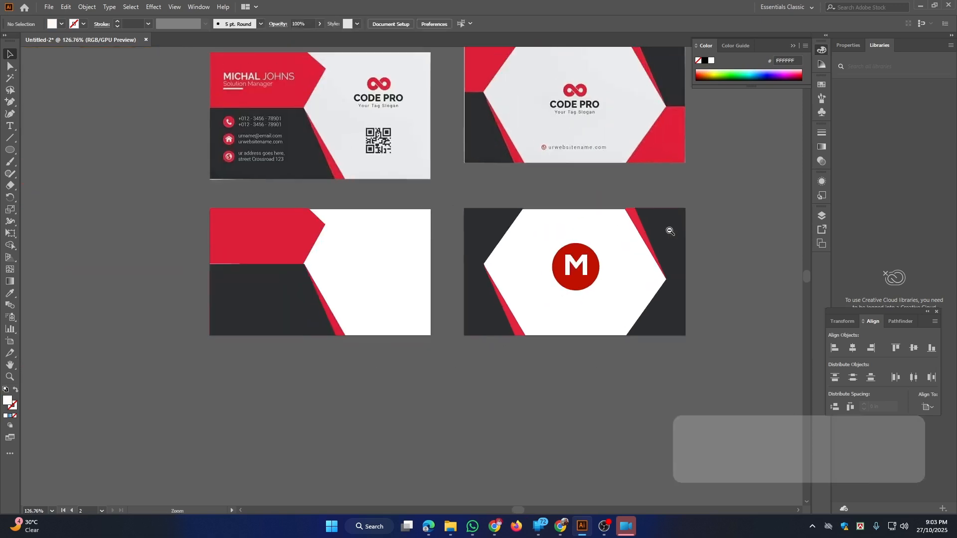
{"action": "left_click_drag", "start_coordinate": [619, 291], "coordinate": [582, 302]}
{"action": "left_click_drag", "start_coordinate": [459, 282], "coordinate": [502, 276]}
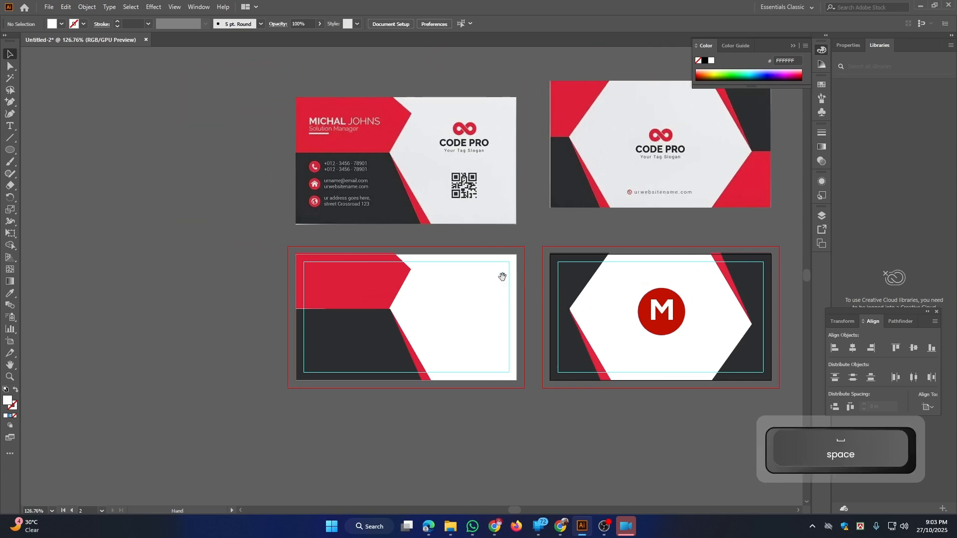
{"action": "left_click_drag", "start_coordinate": [428, 322], "coordinate": [502, 338]}
{"action": "mouse_move", "coordinate": [406, 253]}
{"action": "left_mouse_down"}
{"action": "mouse_move", "coordinate": [479, 327]}
{"action": "mouse_move", "coordinate": [418, 288]}
{"action": "mouse_move", "coordinate": [407, 263]}
{"action": "left_mouse_up"}
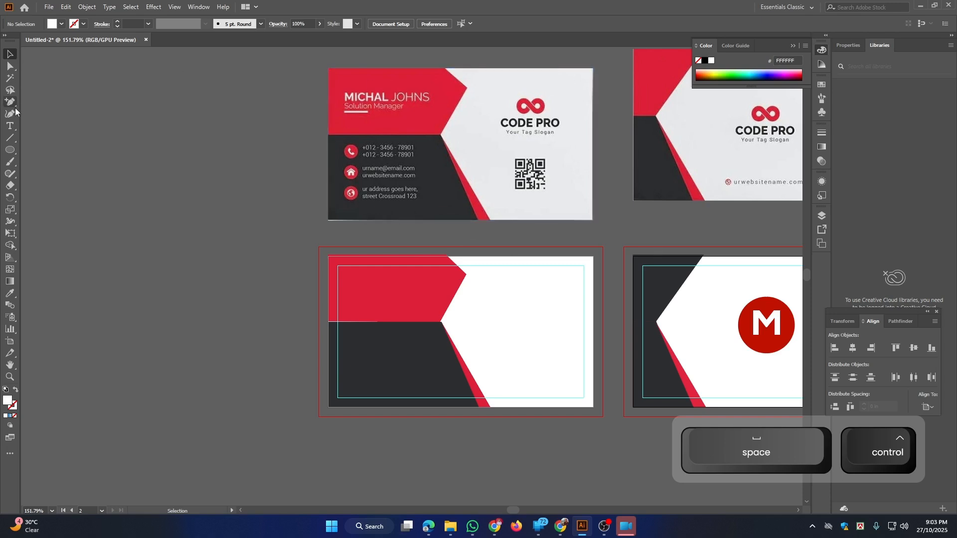
{"action": "left_click", "coordinate": [10, 126]}
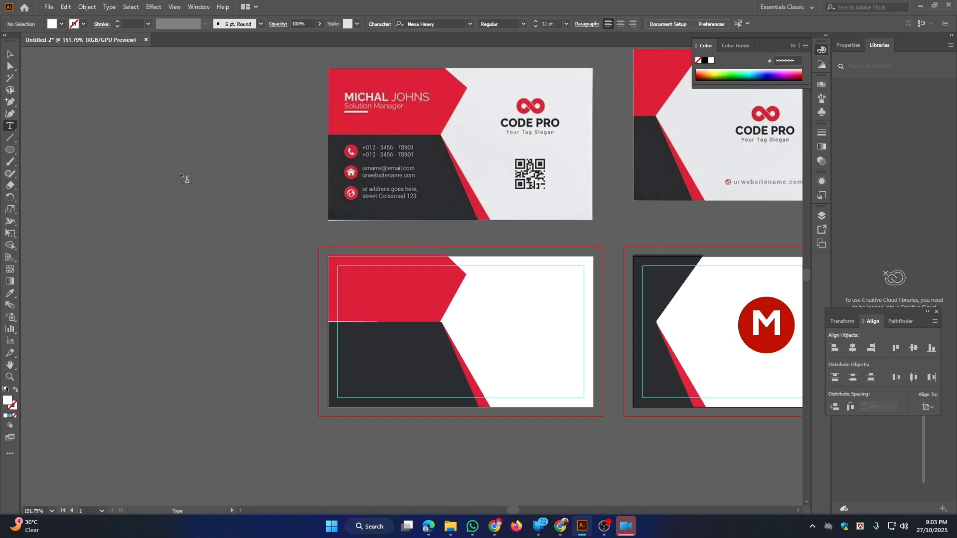
{"action": "left_click", "coordinate": [352, 271]}
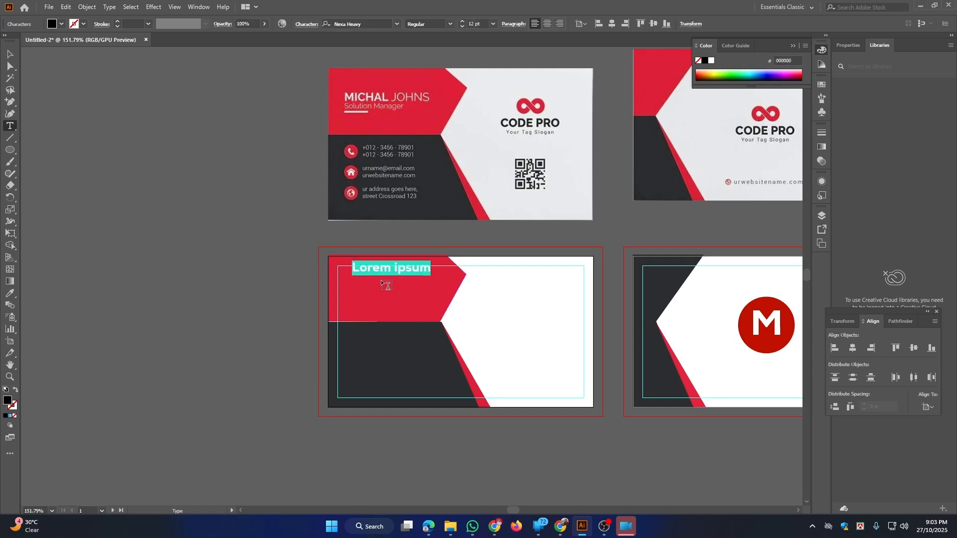
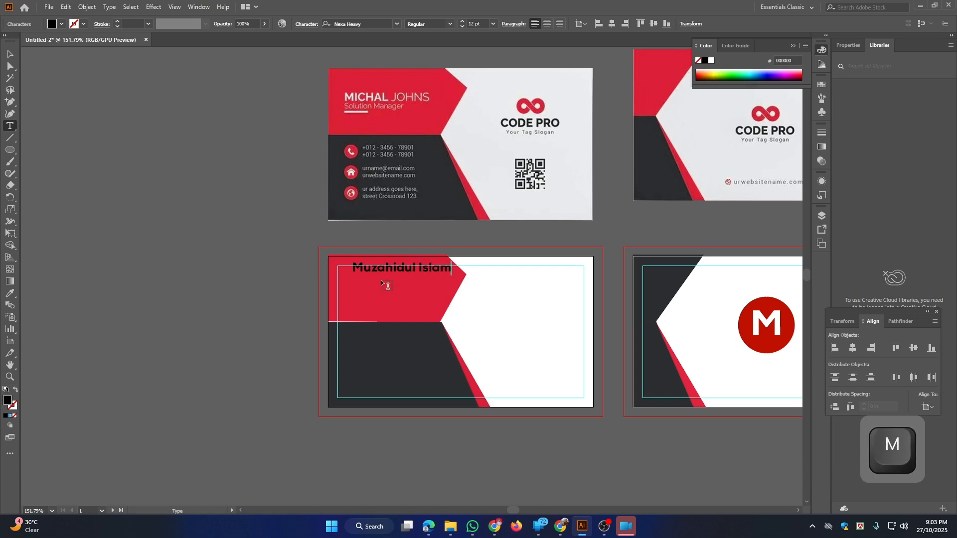
{"action": "left_click", "coordinate": [9, 54]}
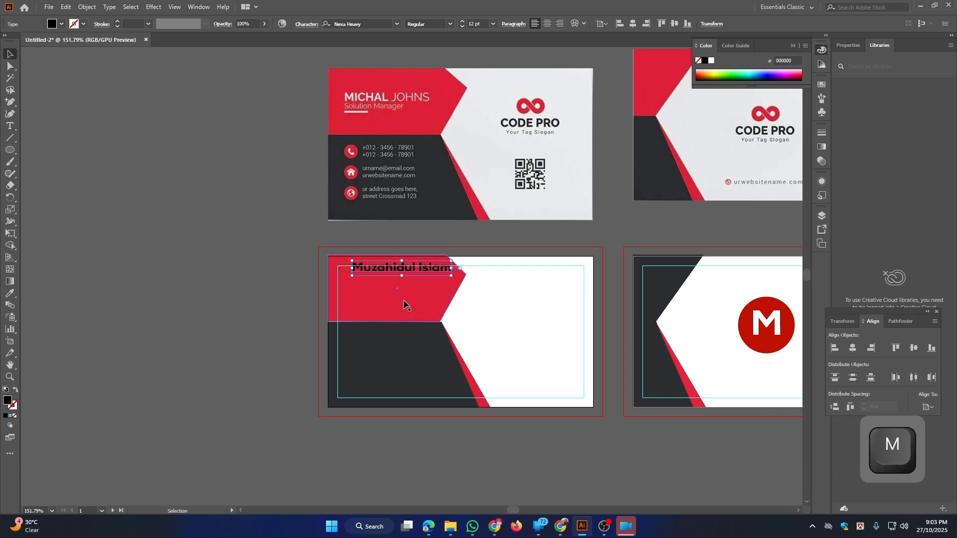
{"action": "left_click_drag", "start_coordinate": [417, 267], "coordinate": [417, 286]}
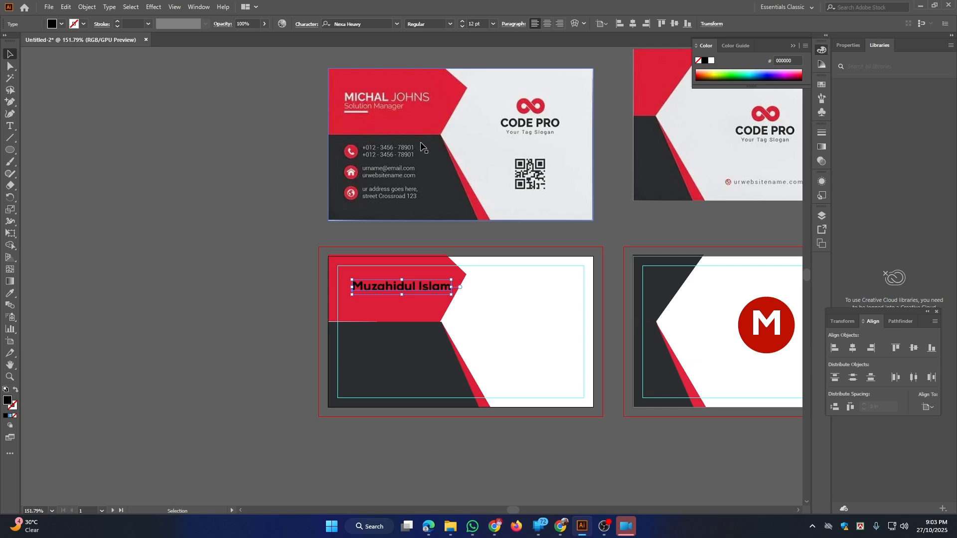
Change the name to UPPERCASE and shrink it around its centre
{"action": "key", "text": "space"}
{"action": "left_click_drag", "start_coordinate": [420, 146], "coordinate": [399, 162]}
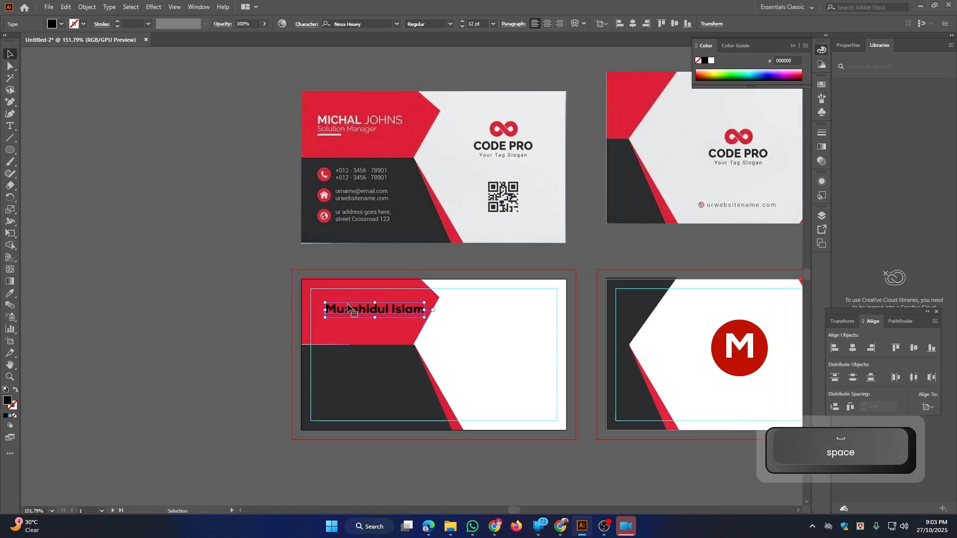
{"action": "left_click_drag", "start_coordinate": [354, 312], "coordinate": [348, 312]}
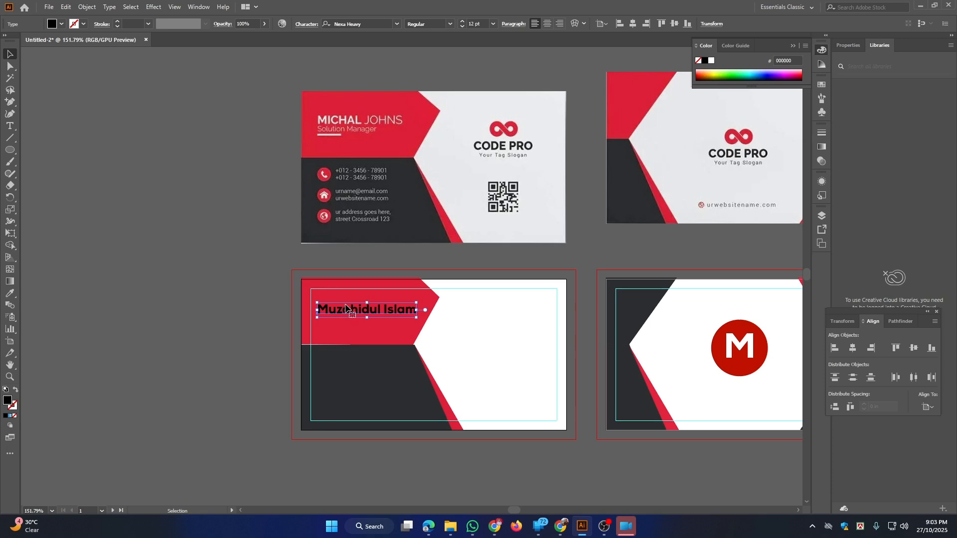
{"action": "left_click", "coordinate": [109, 7]}
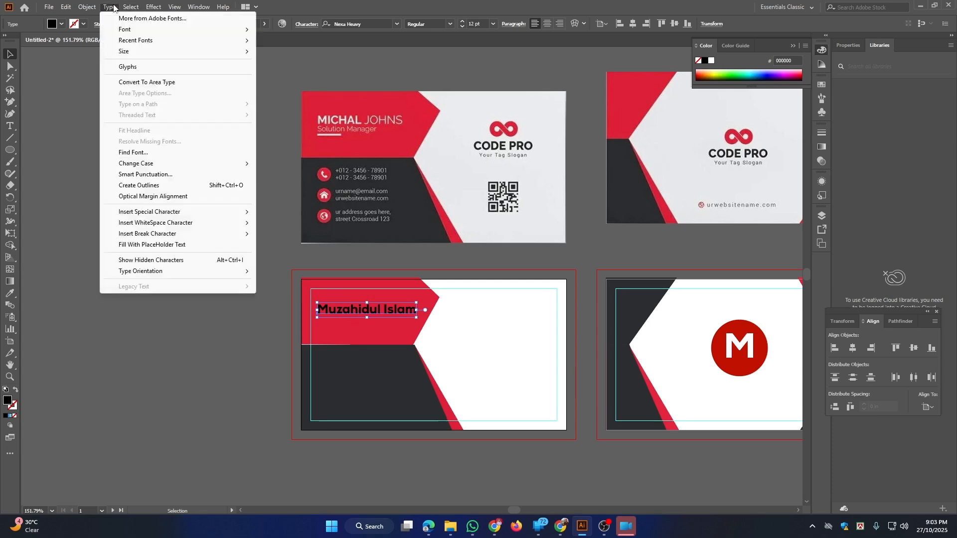
{"action": "mouse_move", "coordinate": [155, 164]}
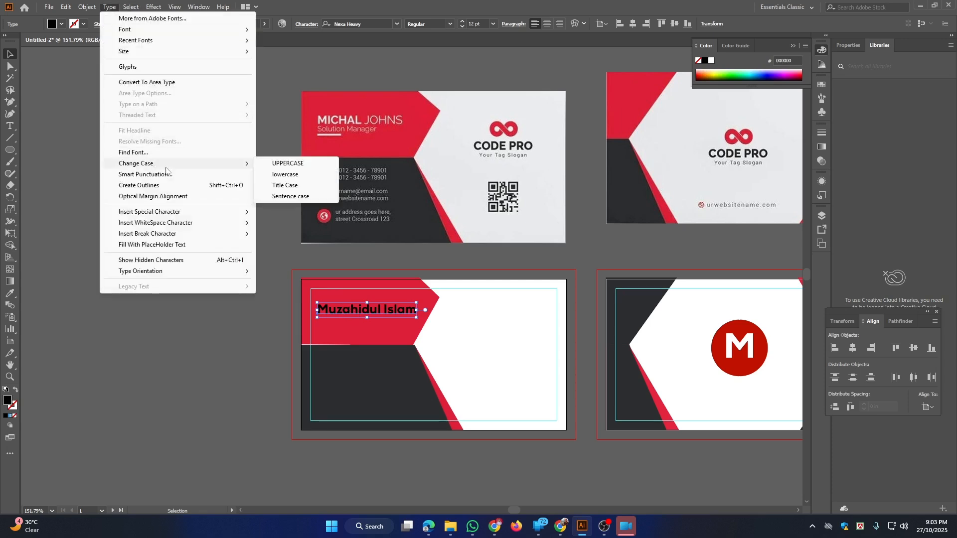
{"action": "left_click", "coordinate": [284, 163]}
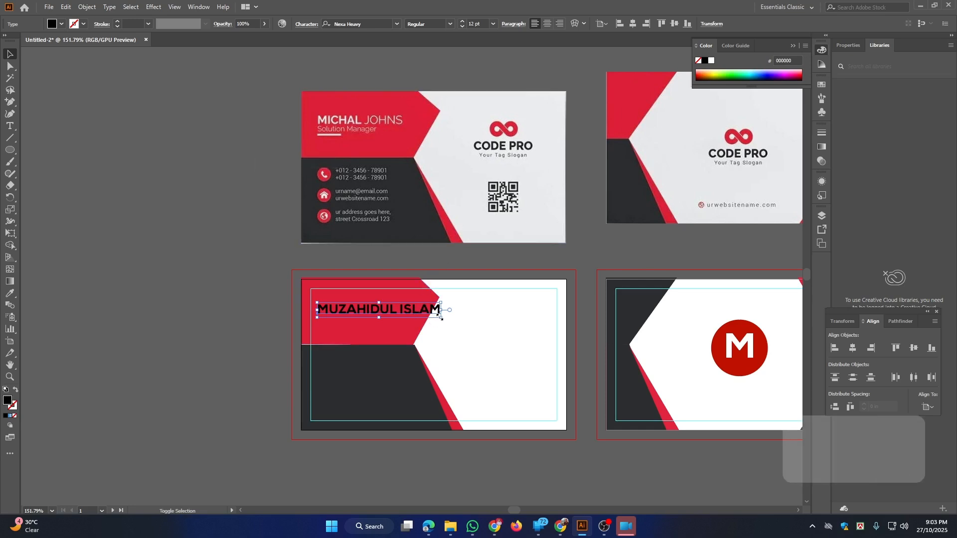
{"action": "left_click_drag", "start_coordinate": [440, 318], "coordinate": [402, 305]}
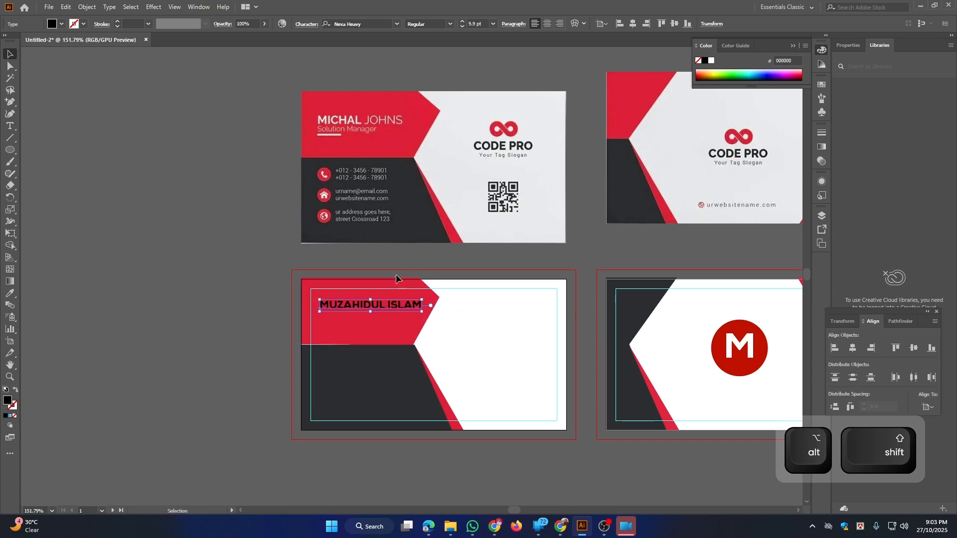
{"action": "left_click", "coordinate": [387, 318]}
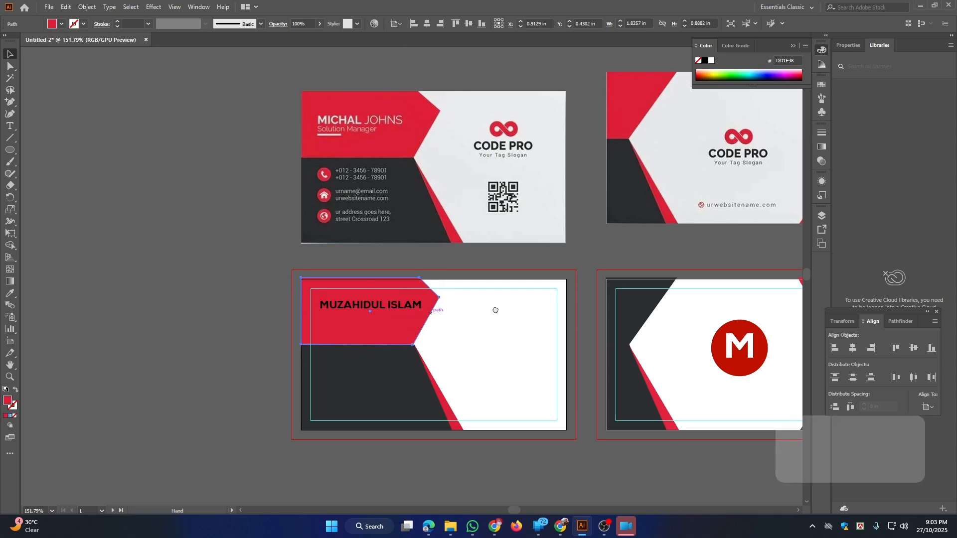
{"action": "left_click_drag", "start_coordinate": [431, 313], "coordinate": [303, 298]}
Set the surname in the lighter Anek Bangla font
{"action": "triple_click", "coordinate": [273, 290]}
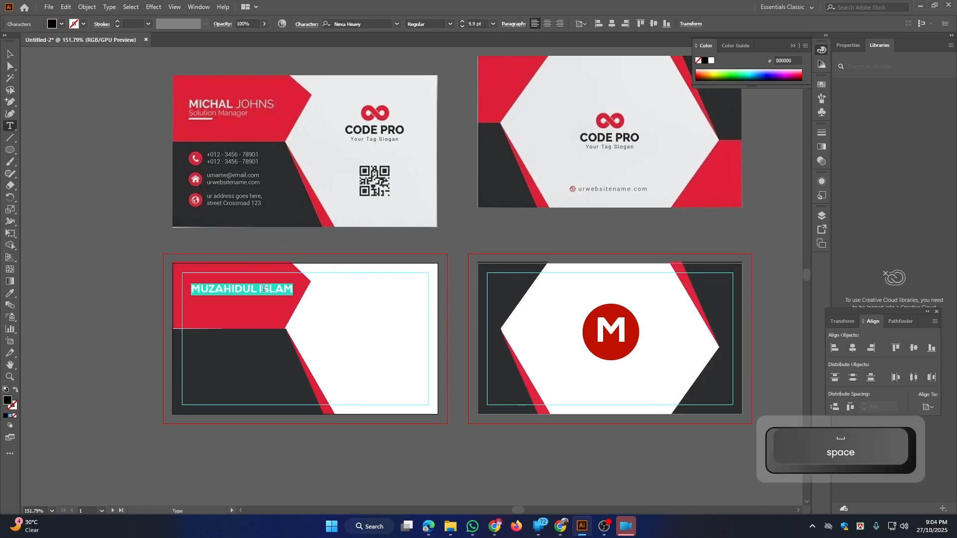
{"action": "left_click", "coordinate": [262, 288]}
{"action": "left_click_drag", "start_coordinate": [259, 288], "coordinate": [299, 289]}
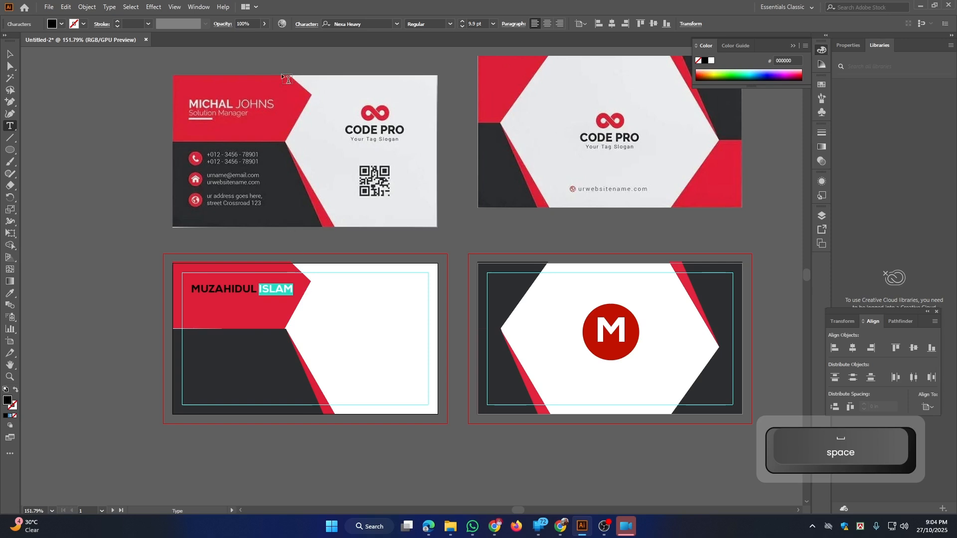
{"action": "left_click", "coordinate": [394, 24]}
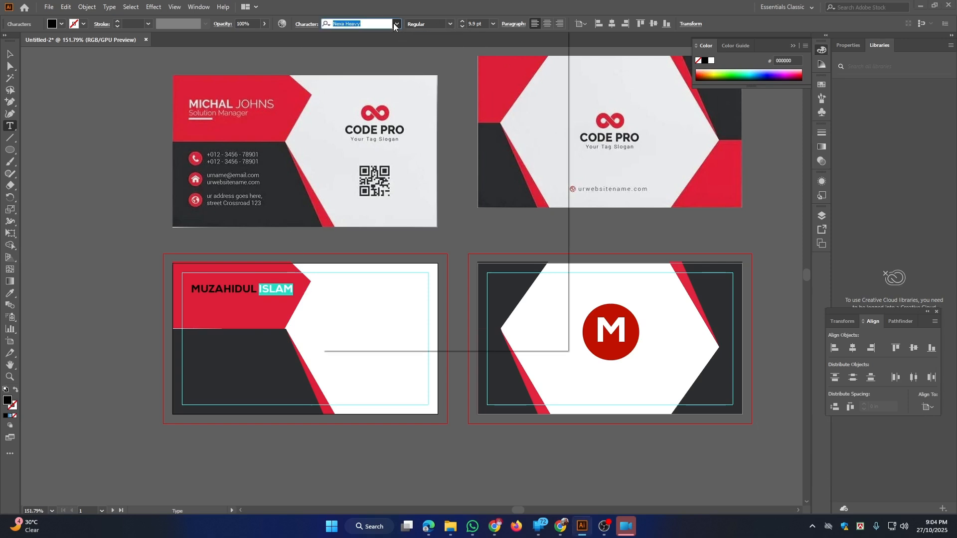
{"action": "left_click", "coordinate": [456, 143]}
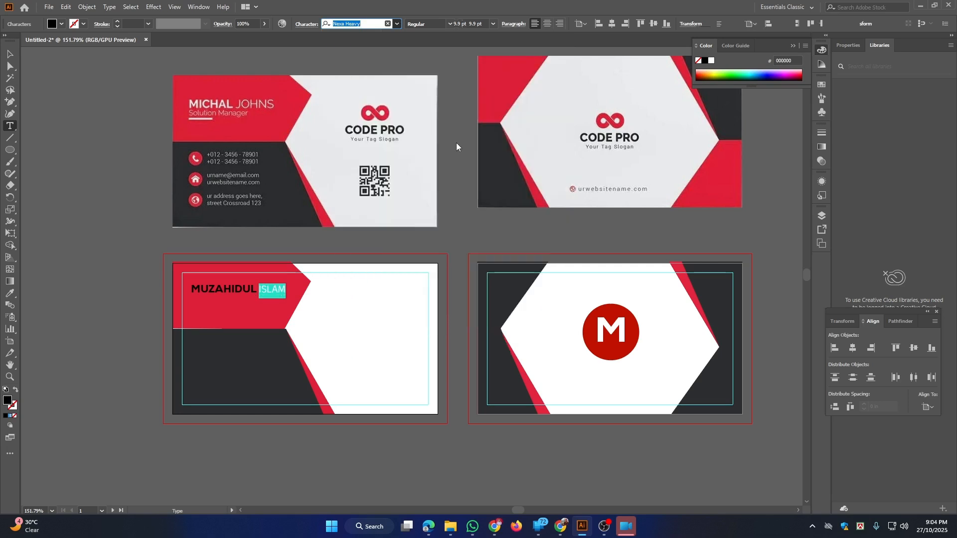
{"action": "left_click", "coordinate": [11, 55]}
{"action": "left_click", "coordinate": [73, 63]}
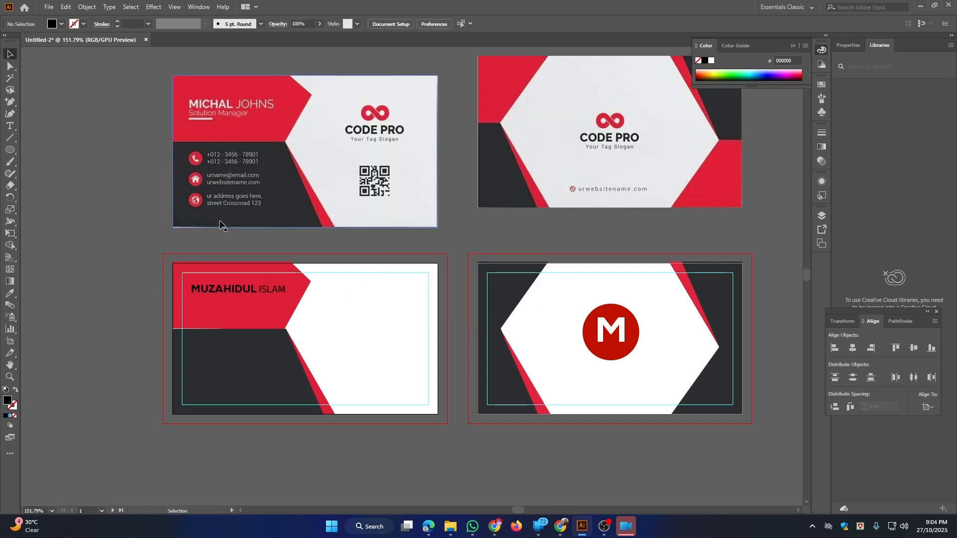
{"action": "left_click_drag", "start_coordinate": [239, 265], "coordinate": [252, 274]}
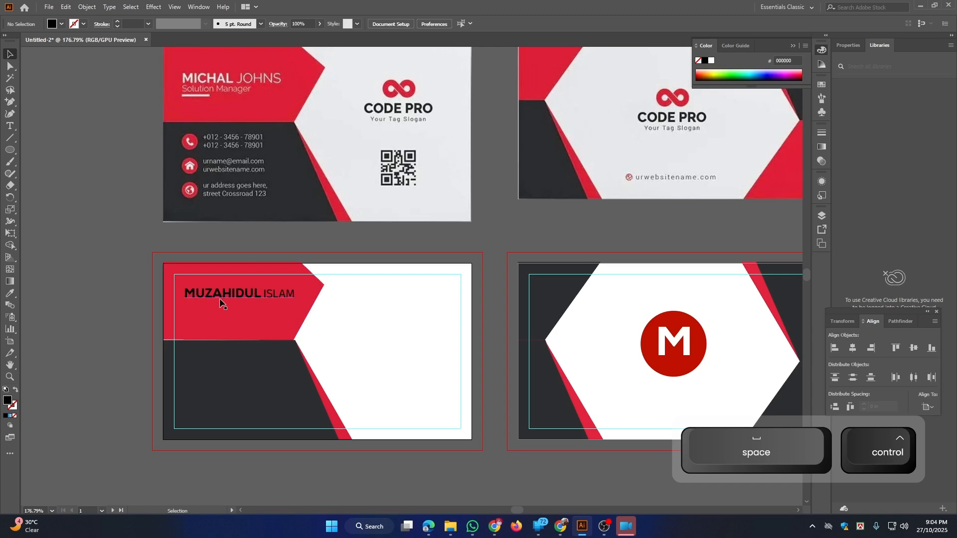
Add the 'Graphics Designer' title and place it just beneath the name
{"action": "left_click", "coordinate": [11, 125]}
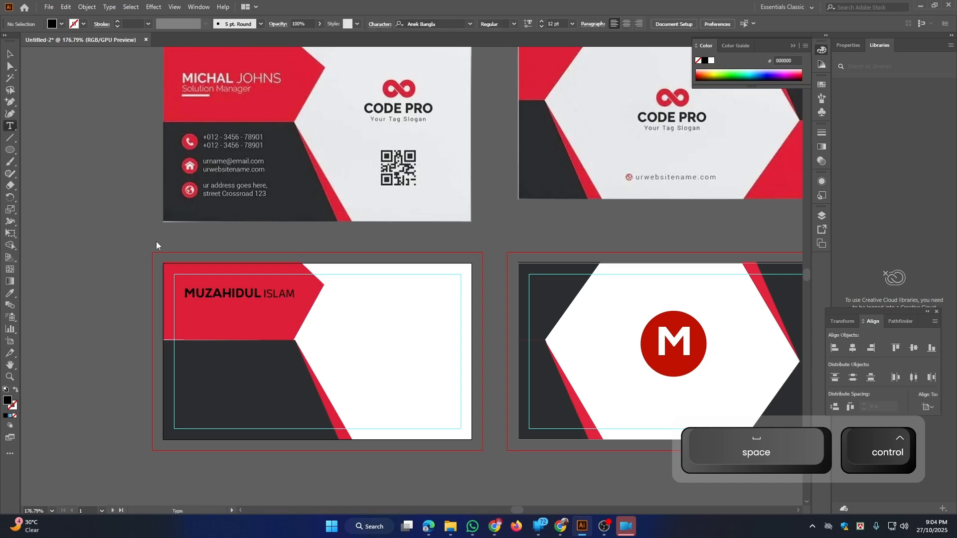
{"action": "left_click", "coordinate": [192, 307]}
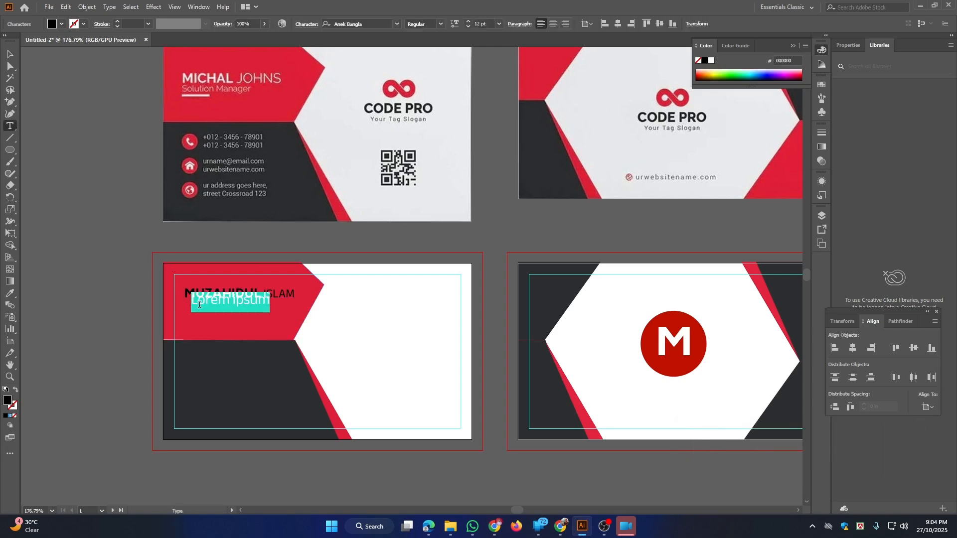
{"action": "type", "text": "Gra"}
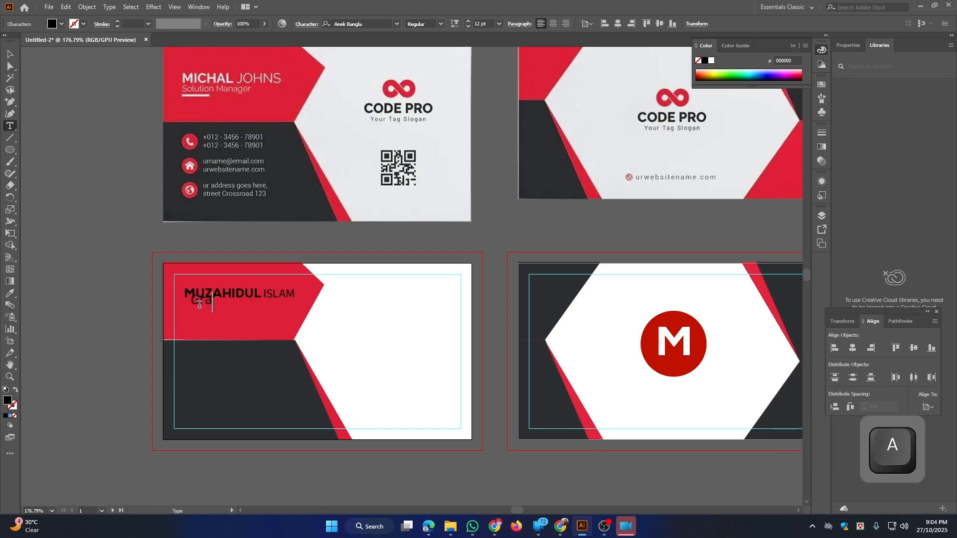
{"action": "type", "text": "phics "}
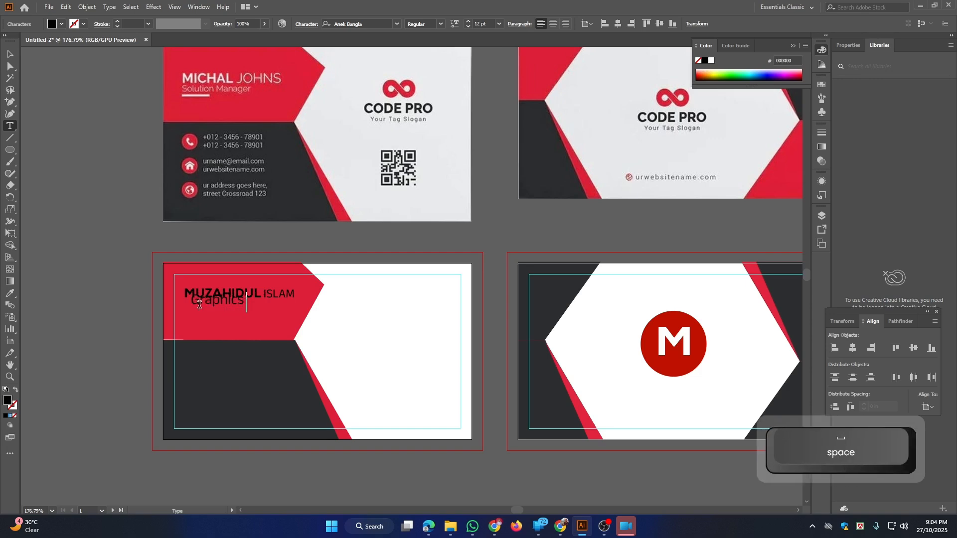
{"action": "type", "text": "Designer"}
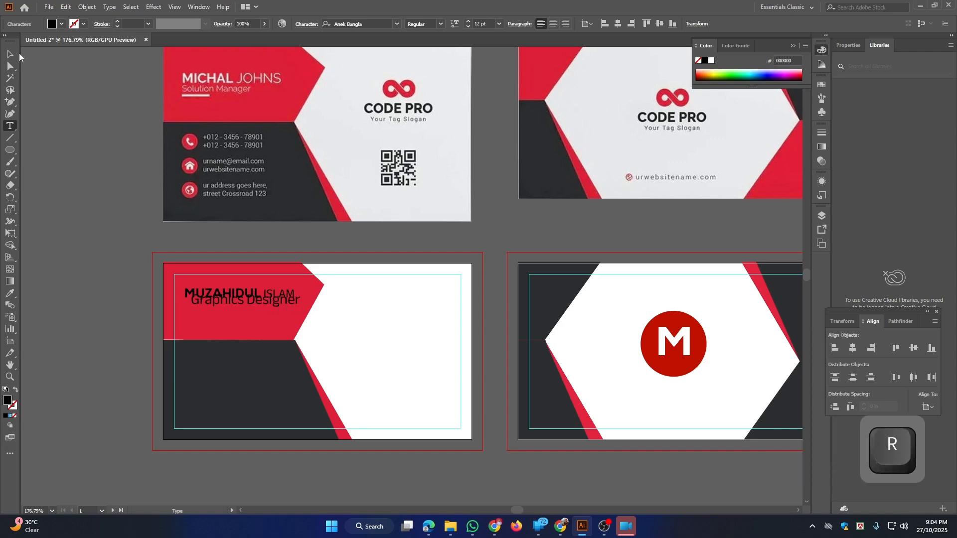
{"action": "left_click", "coordinate": [9, 53]}
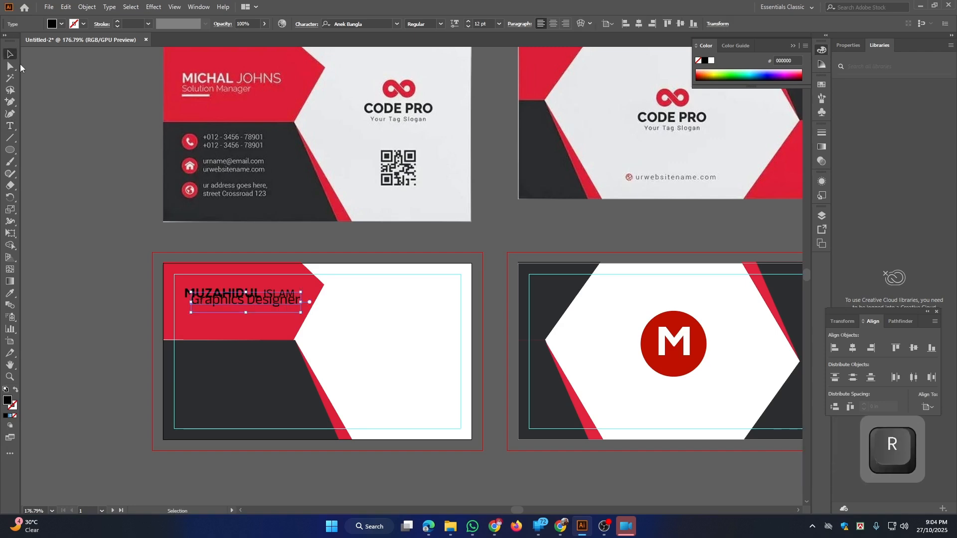
{"action": "mouse_move", "coordinate": [248, 303]}
{"action": "left_mouse_down"}
{"action": "mouse_move", "coordinate": [241, 313]}
{"action": "mouse_move", "coordinate": [286, 319]}
{"action": "mouse_move", "coordinate": [323, 311]}
{"action": "mouse_move", "coordinate": [267, 308]}
{"action": "left_mouse_up"}
{"action": "left_click_drag", "start_coordinate": [345, 296], "coordinate": [270, 308]}
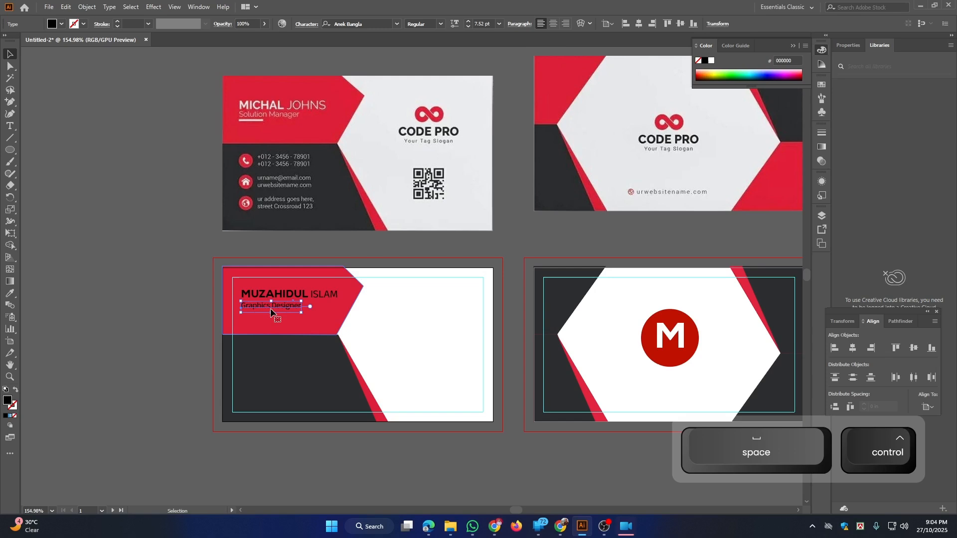
{"action": "left_click", "coordinate": [10, 149]}
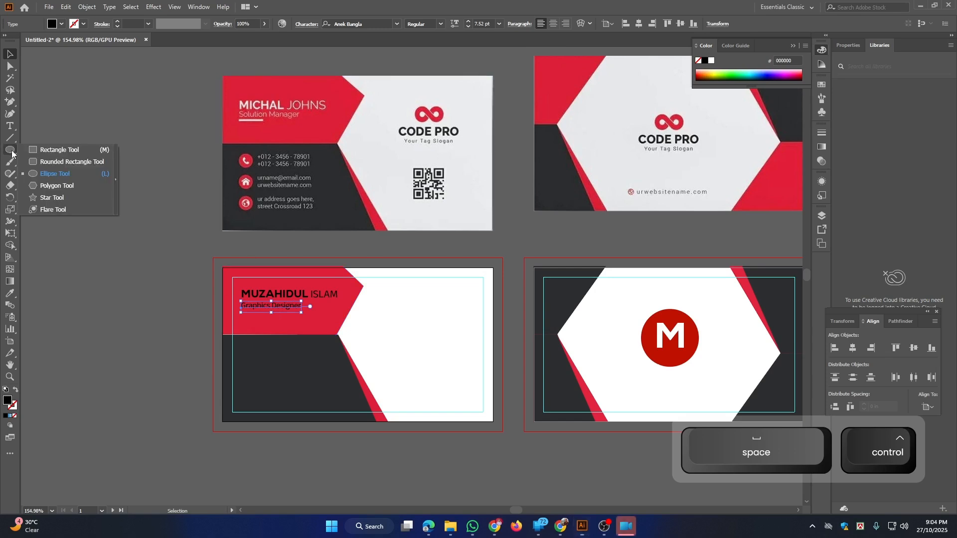
Draw a thin white rectangle bar under the Graphics Designer title
{"action": "left_click", "coordinate": [54, 149]}
{"action": "left_click_drag", "start_coordinate": [261, 328], "coordinate": [293, 353]}
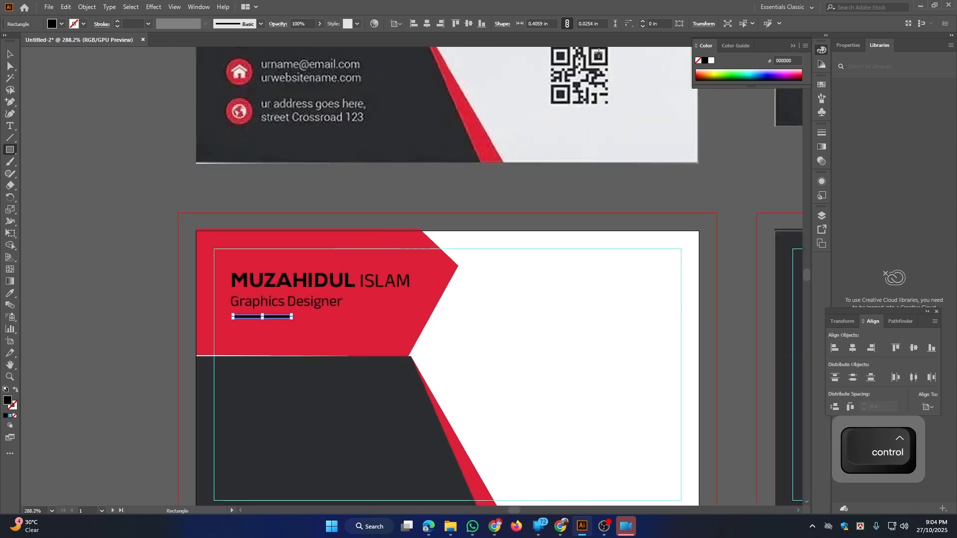
{"action": "left_click", "coordinate": [712, 60]}
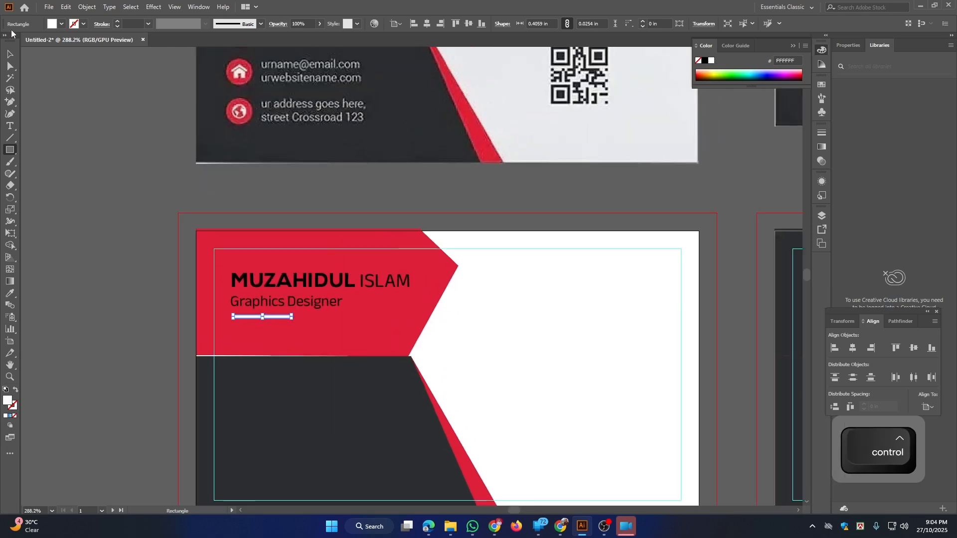
{"action": "left_click_drag", "start_coordinate": [257, 135], "coordinate": [201, 229]}
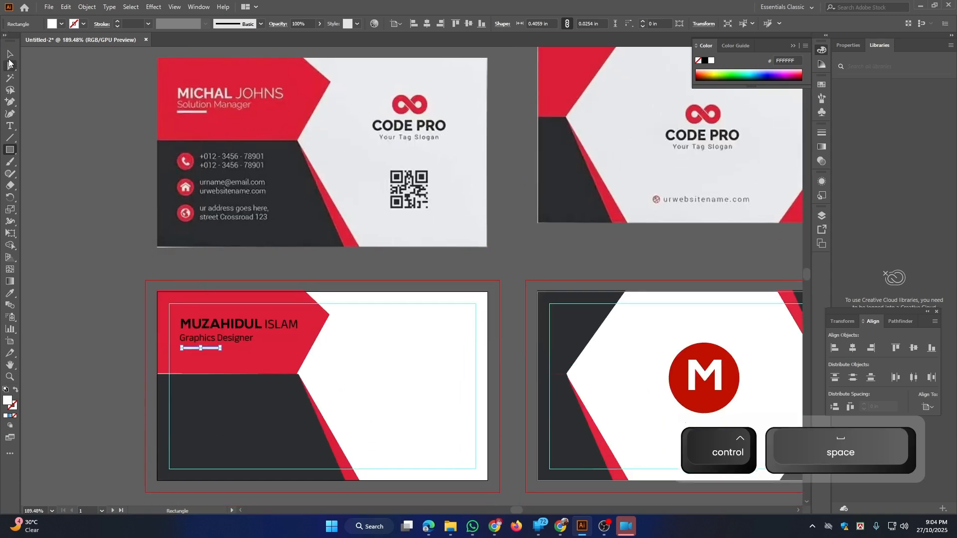
Turn the name and the Graphics Designer title white
{"action": "left_click", "coordinate": [10, 54]}
{"action": "left_click", "coordinate": [219, 324]}
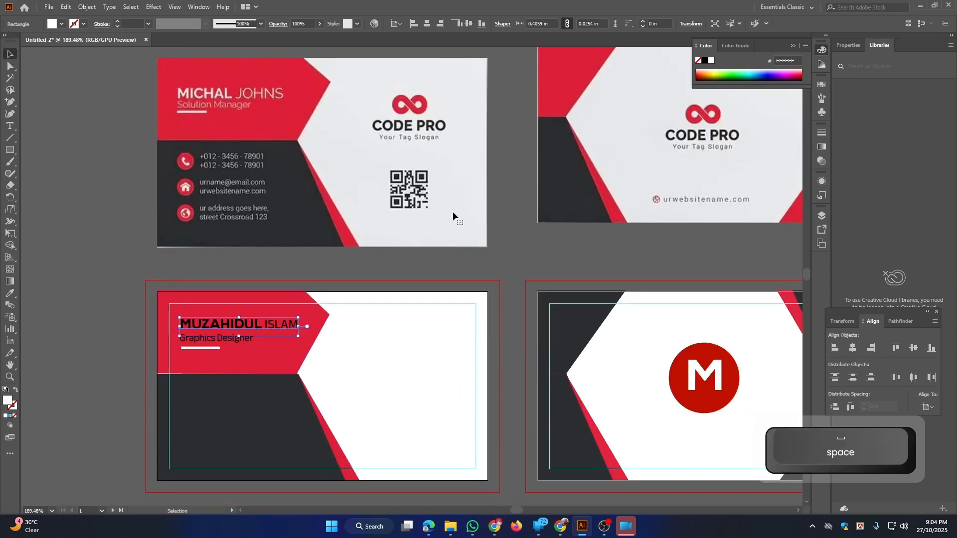
{"action": "left_click", "coordinate": [711, 60]}
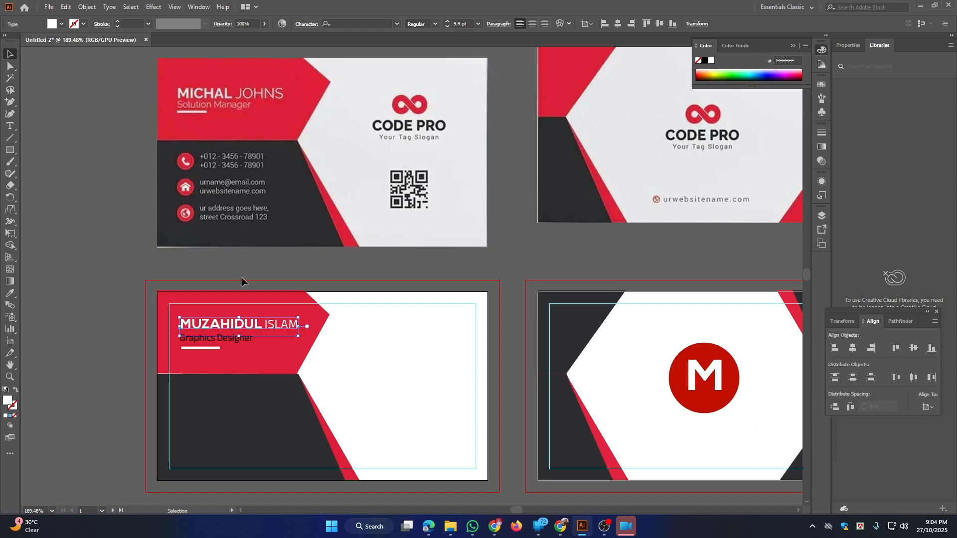
{"action": "left_click", "coordinate": [203, 343]}
{"action": "left_click", "coordinate": [712, 61]}
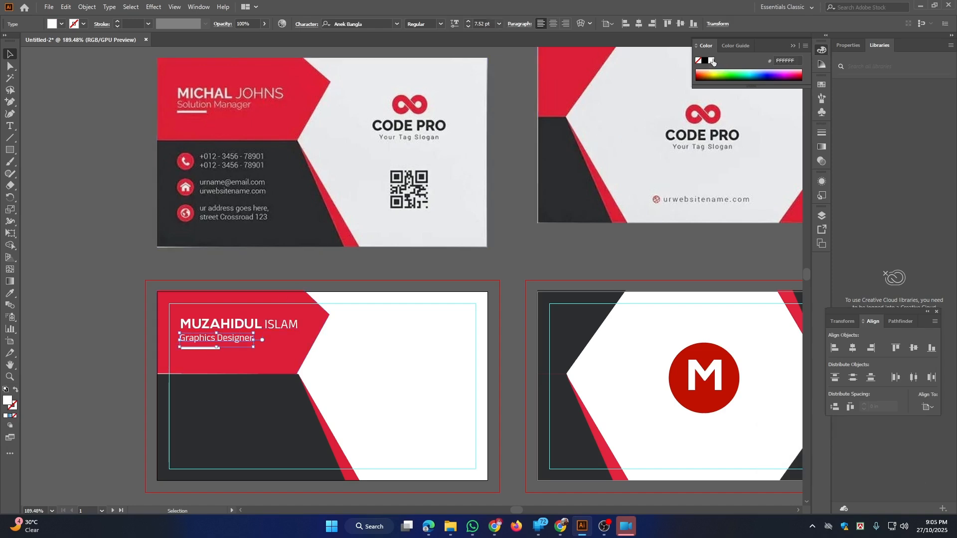
Left-align the name, title and white bar using Align to Selection, anchored on the name
{"action": "left_click_drag", "start_coordinate": [269, 234], "coordinate": [224, 236]}
{"action": "left_click_drag", "start_coordinate": [187, 300], "coordinate": [314, 336]}
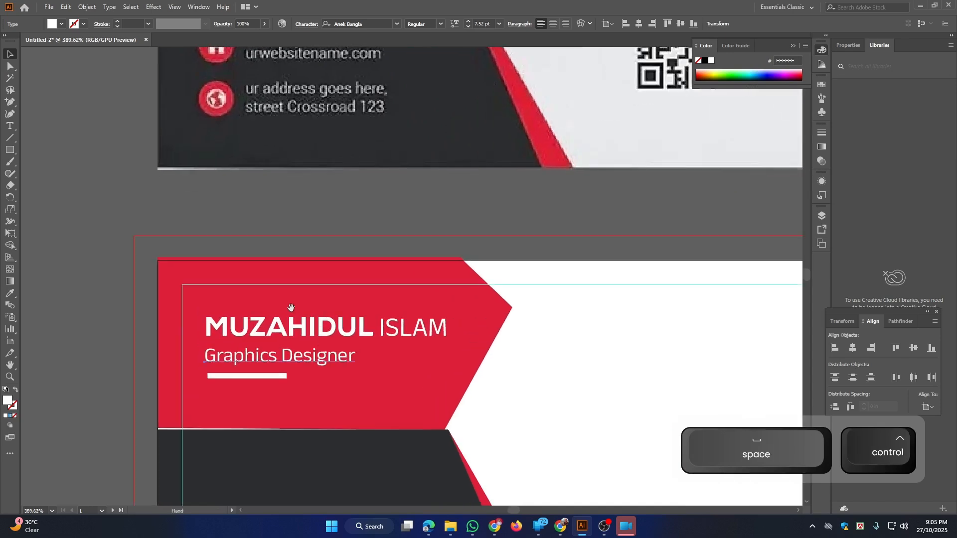
{"action": "left_click", "coordinate": [224, 326]}
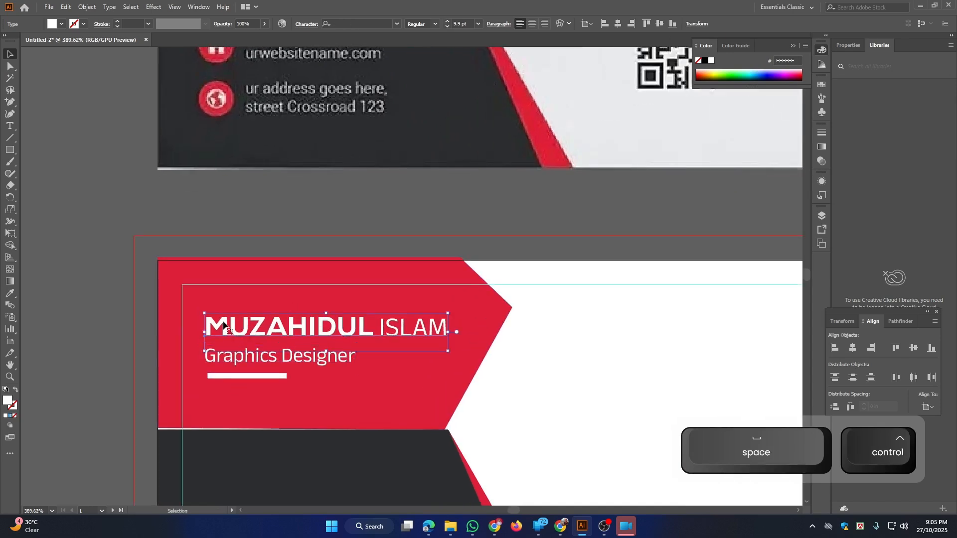
{"action": "left_click", "coordinate": [249, 357], "text": "shift"}
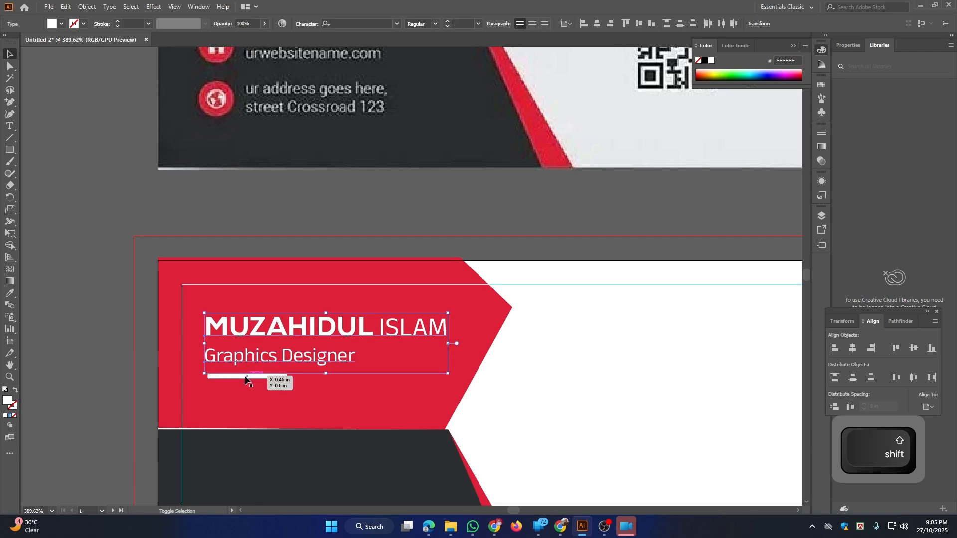
{"action": "left_click", "coordinate": [244, 376], "text": "shift"}
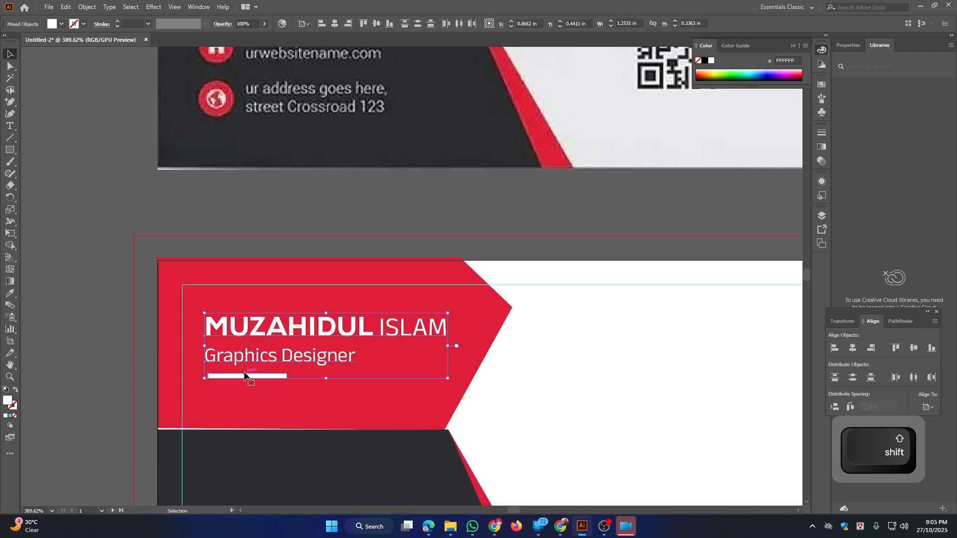
{"action": "left_click", "coordinate": [225, 324]}
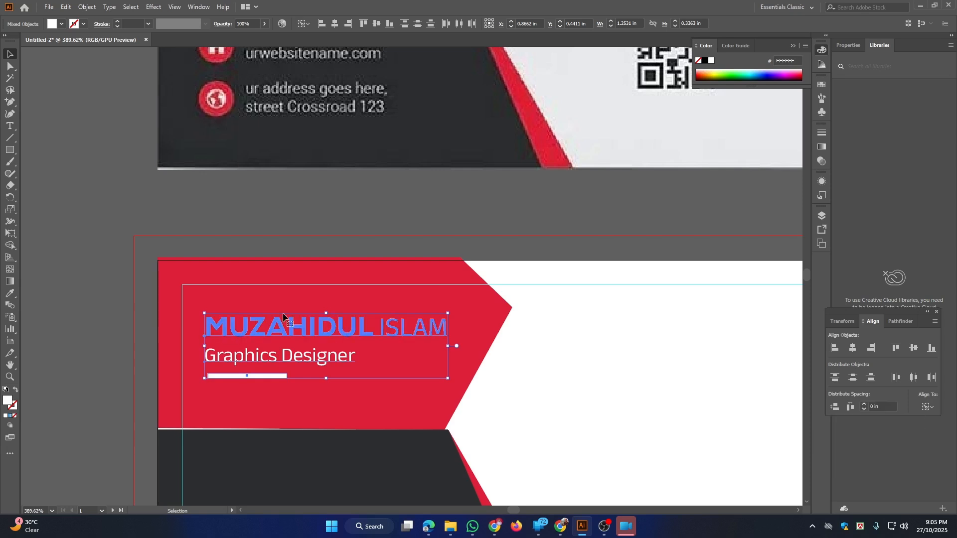
{"action": "left_click", "coordinate": [308, 24]}
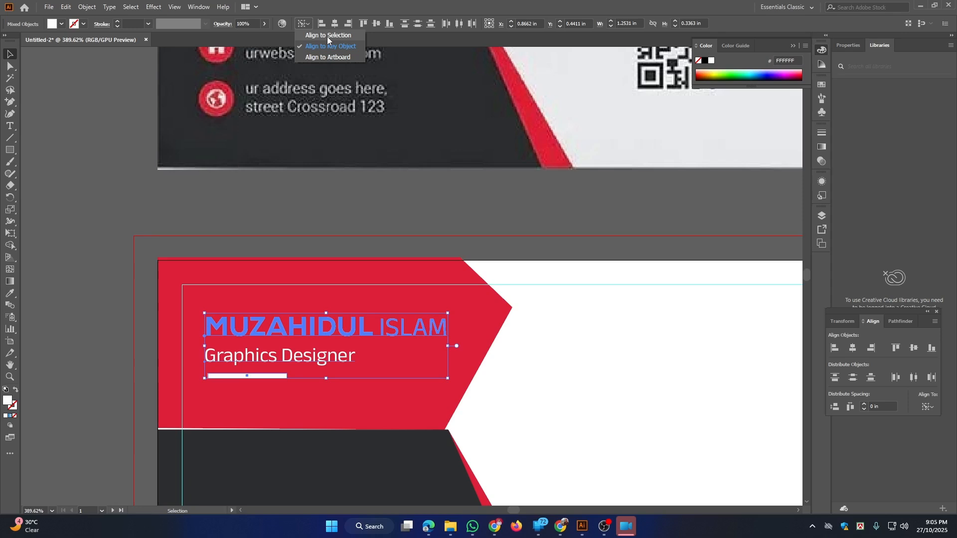
{"action": "left_click", "coordinate": [326, 36]}
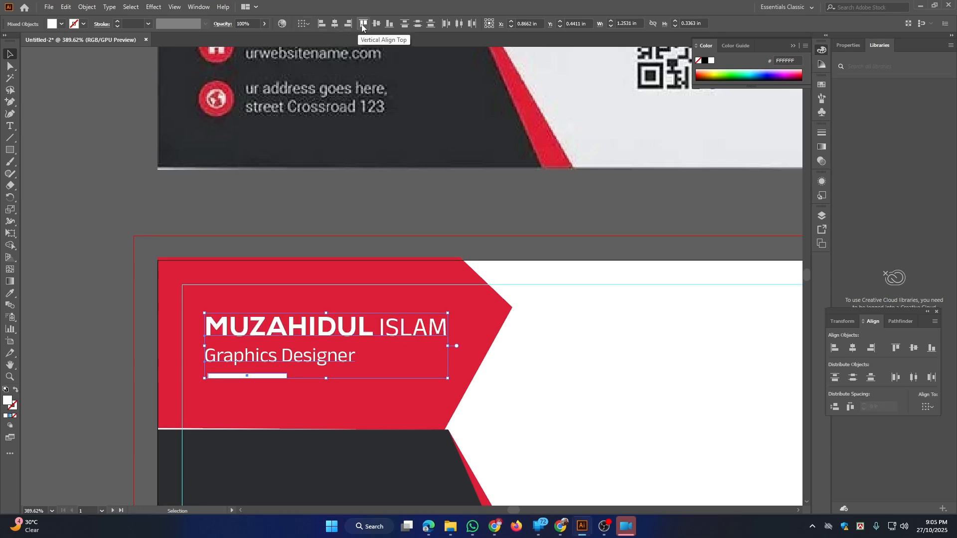
{"action": "left_click", "coordinate": [322, 24]}
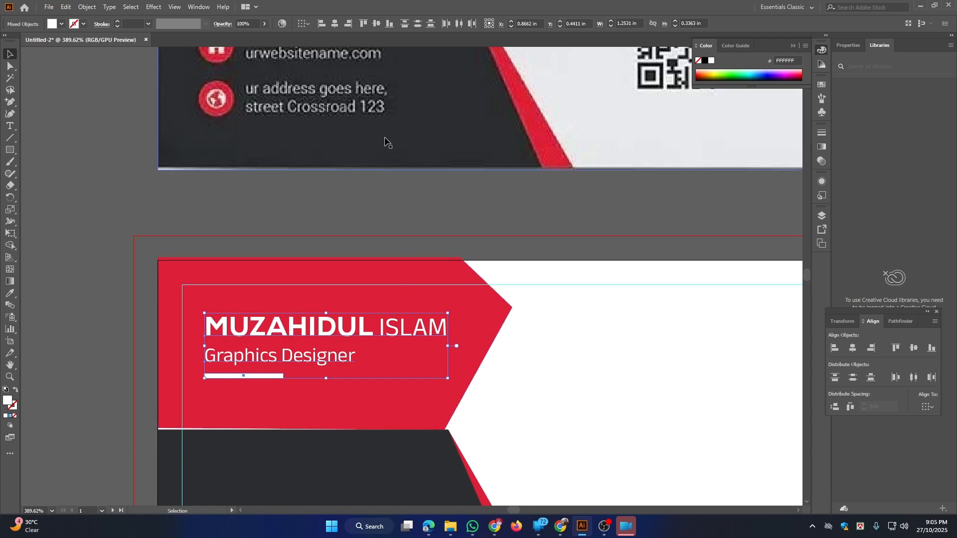
{"action": "key", "text": "ctrl+space"}
{"action": "left_click_drag", "start_coordinate": [431, 297], "coordinate": [453, 308]}
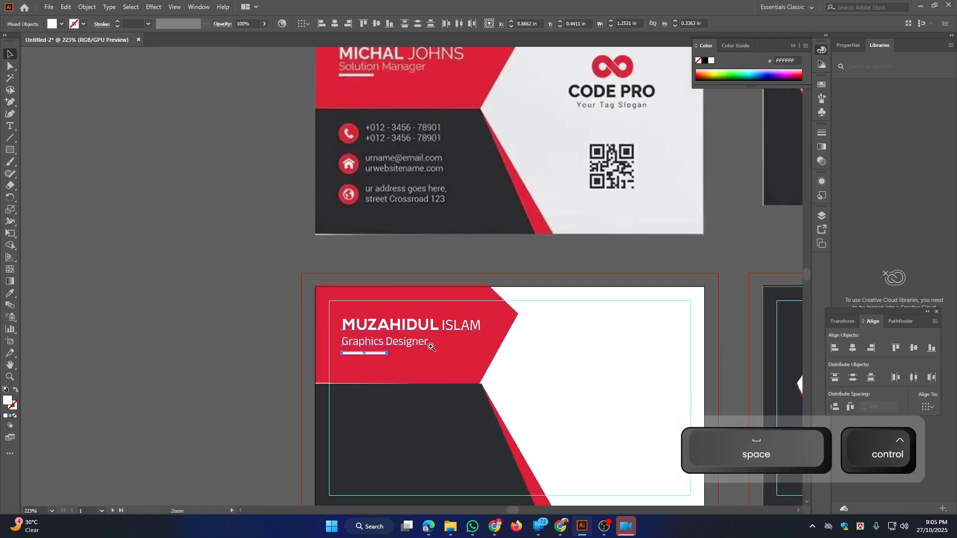
{"action": "left_click_drag", "start_coordinate": [431, 347], "coordinate": [394, 310]}
Look over the lower rows of the social media icon sheet, then return to the card document
{"action": "left_click", "coordinate": [219, 199]}
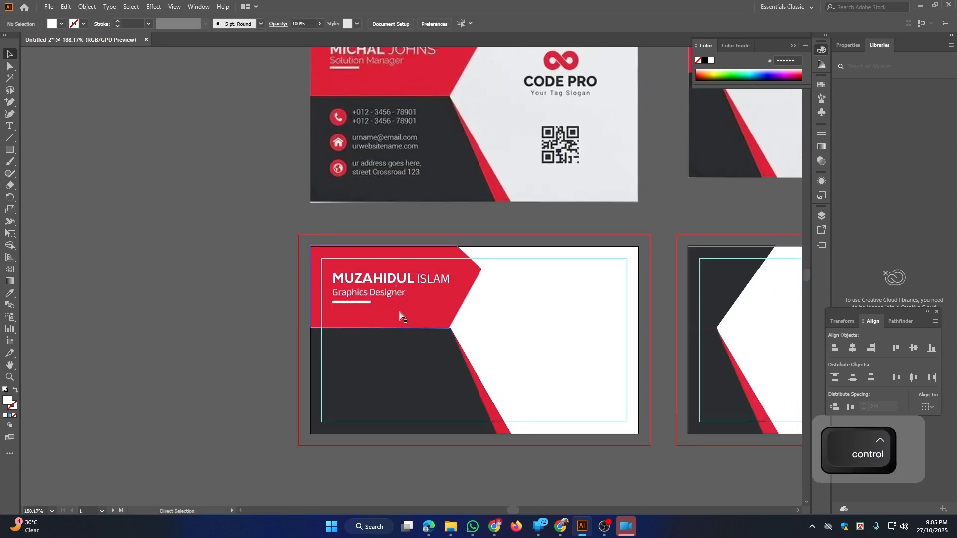
{"action": "key", "text": "ctrl+space"}
{"action": "left_click_drag", "start_coordinate": [413, 349], "coordinate": [384, 344]}
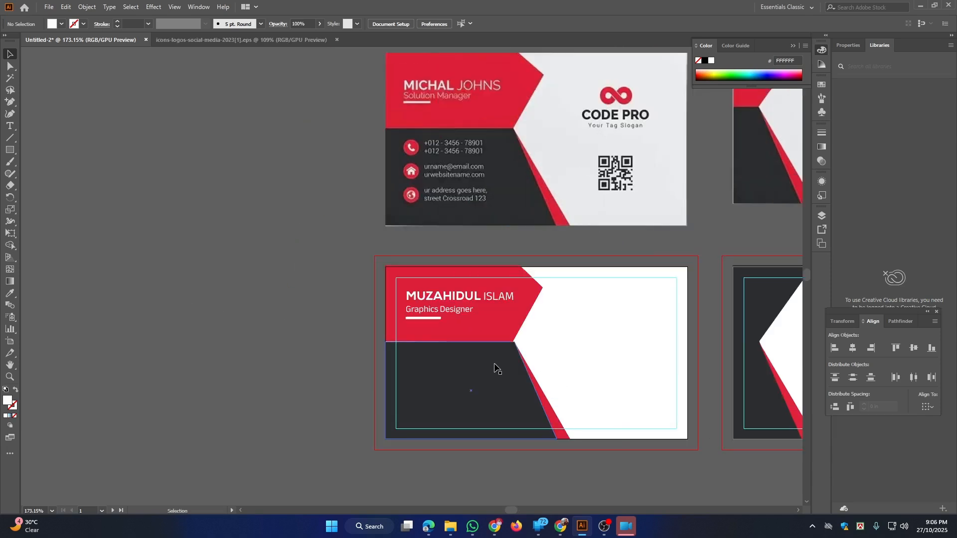
{"action": "left_click", "coordinate": [307, 38]}
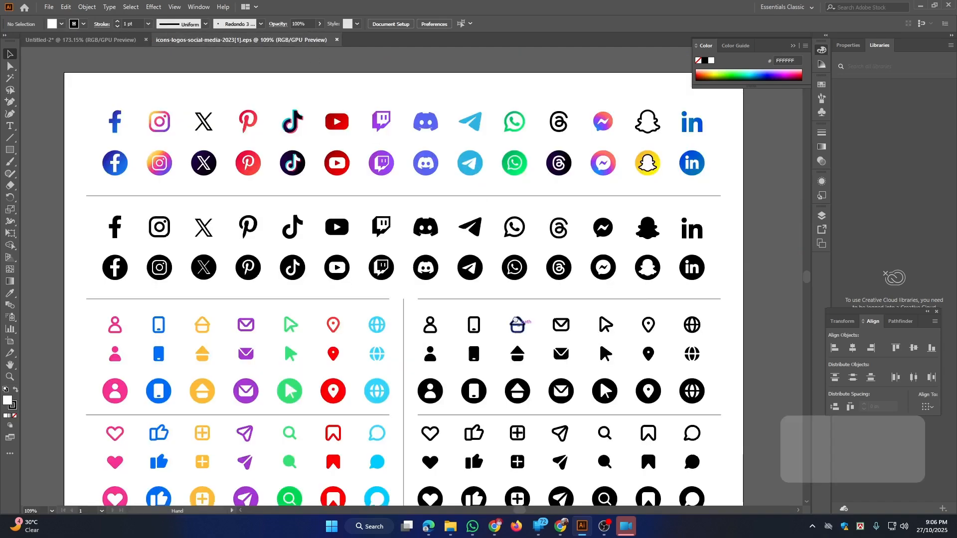
{"action": "key", "text": "space"}
{"action": "left_click_drag", "start_coordinate": [598, 339], "coordinate": [603, 286]}
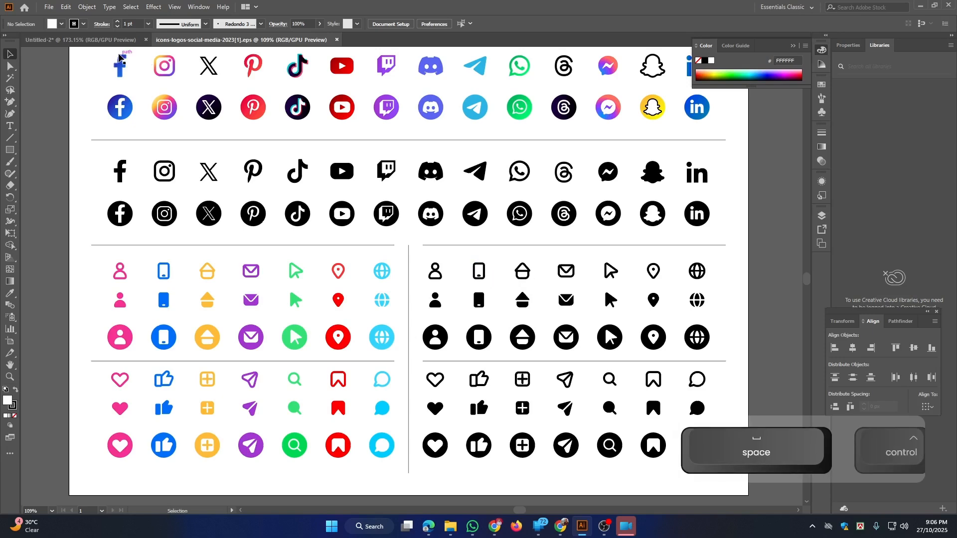
{"action": "key", "text": "ctrl+Tab"}
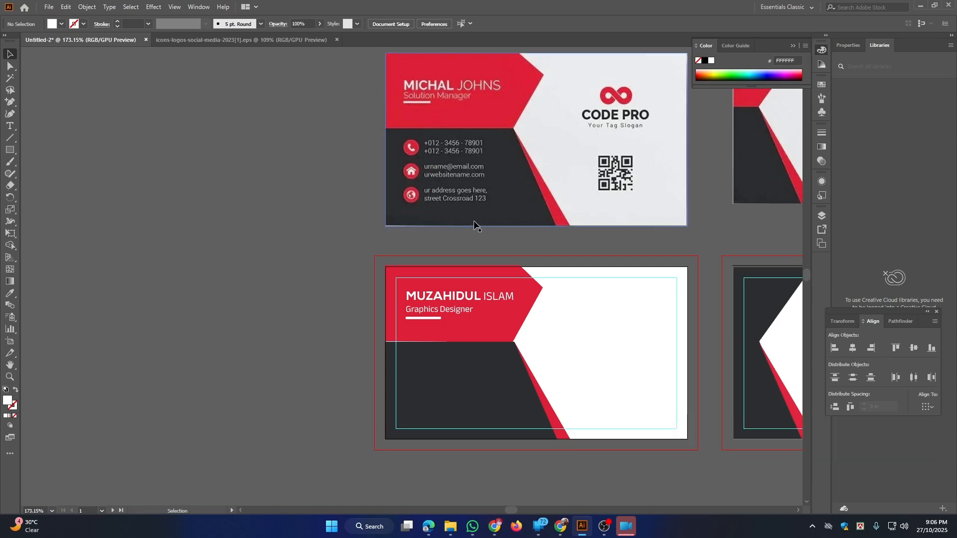
Drag the black outline phone, mail and pin icons into the business card document
{"action": "left_click", "coordinate": [237, 40]}
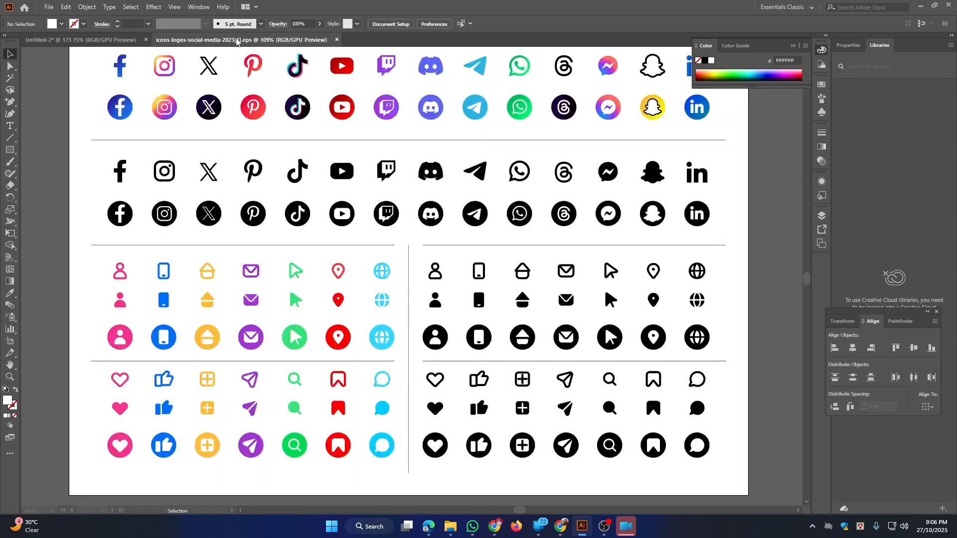
{"action": "left_click", "coordinate": [486, 267]}
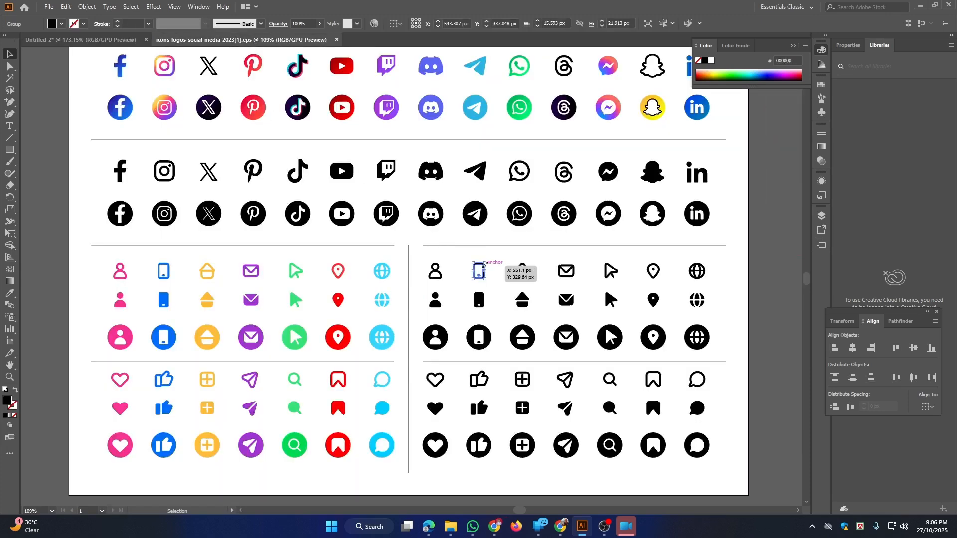
{"action": "left_click", "coordinate": [574, 280], "text": "shift"}
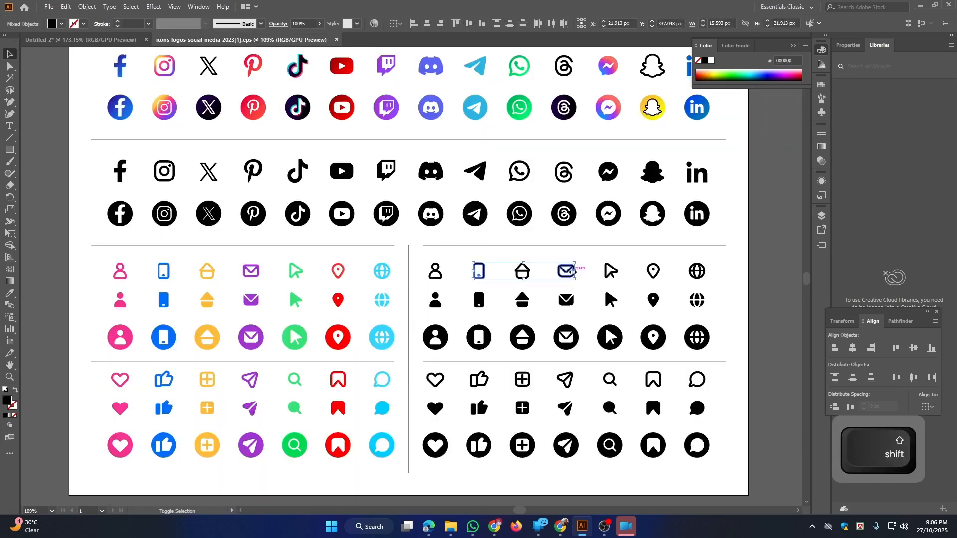
{"action": "left_click", "coordinate": [657, 271], "text": "shift"}
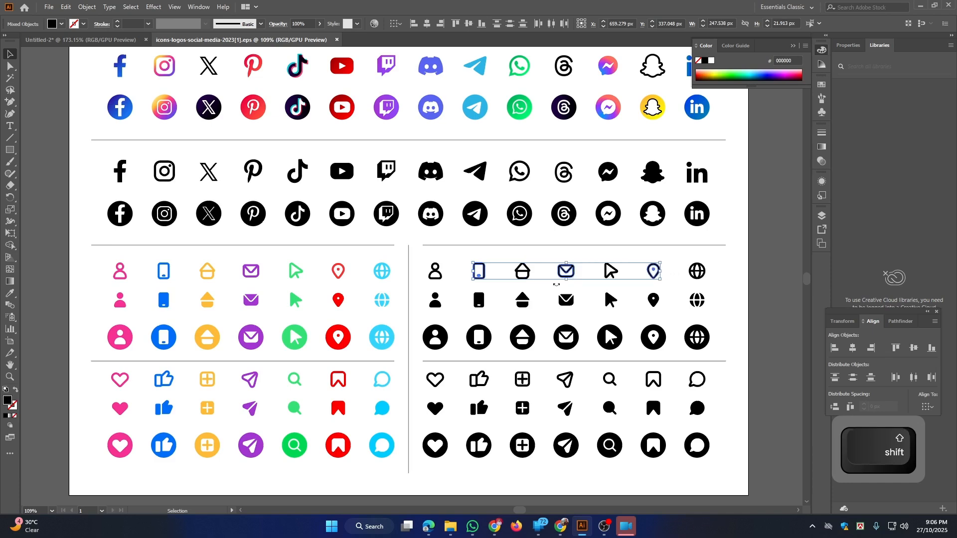
{"action": "left_click_drag", "start_coordinate": [557, 272], "coordinate": [362, 264]}
{"action": "left_click_drag", "start_coordinate": [305, 244], "coordinate": [358, 237]}
Scale the three imported icons down proportionally
{"action": "key", "text": "ctrl+space"}
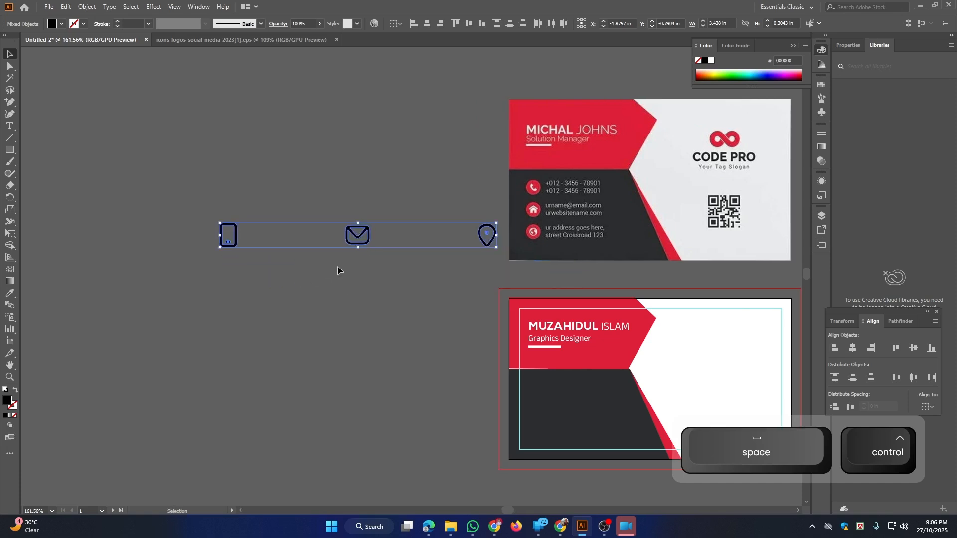
{"action": "left_click_drag", "start_coordinate": [500, 251], "coordinate": [467, 242]}
{"action": "left_click", "coordinate": [361, 245], "text": "ctrl"}
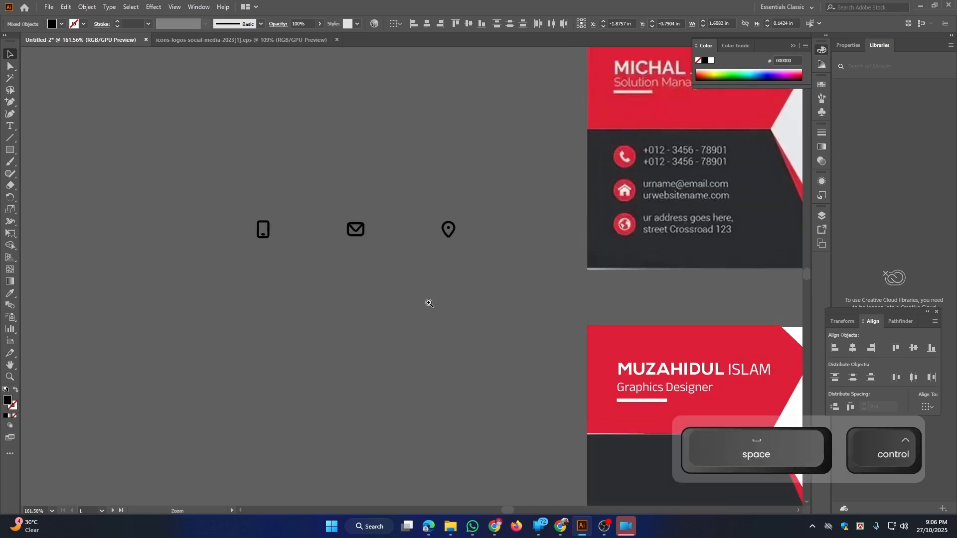
{"action": "left_click", "coordinate": [420, 198]}
Stack the mail and pin icons below the phone and centre them horizontally
{"action": "left_click_drag", "start_coordinate": [356, 228], "coordinate": [252, 263]}
{"action": "left_click_drag", "start_coordinate": [452, 230], "coordinate": [247, 302]}
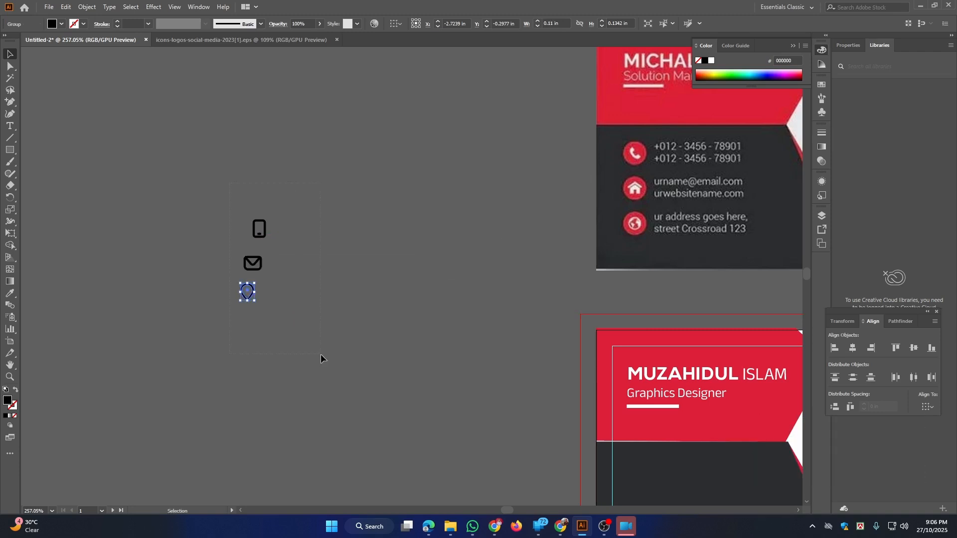
{"action": "left_click_drag", "start_coordinate": [321, 354], "coordinate": [321, 355]}
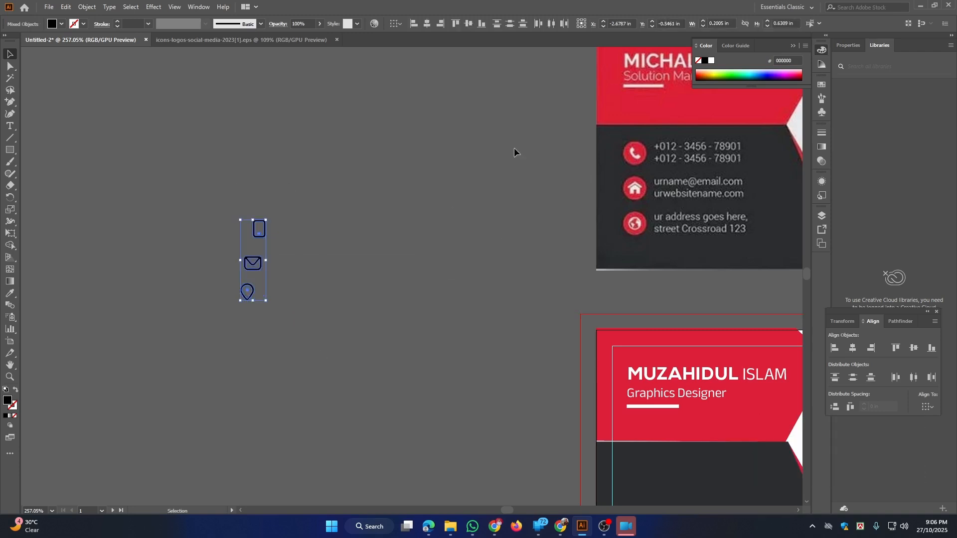
{"action": "left_click", "coordinate": [401, 23]}
{"action": "left_click", "coordinate": [418, 37]}
{"action": "left_click", "coordinate": [427, 23]}
{"action": "left_click", "coordinate": [363, 222]}
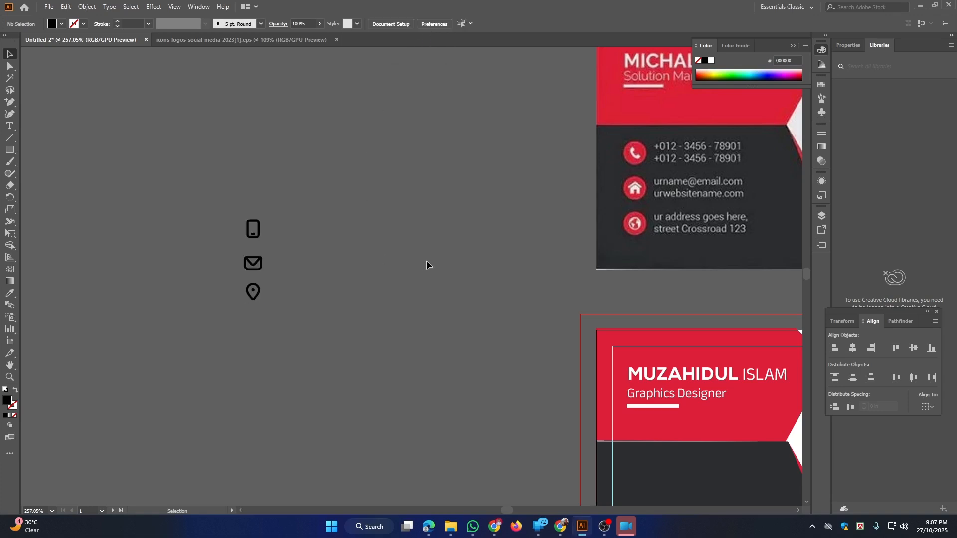
Reposition the envelope and pin icons, then shrink all three slightly again
{"action": "left_click_drag", "start_coordinate": [429, 262], "coordinate": [390, 241]}
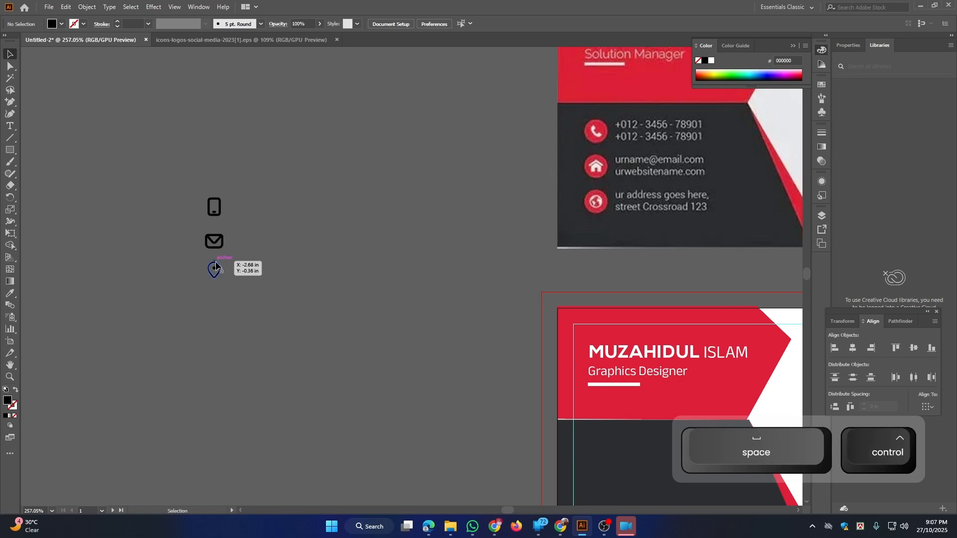
{"action": "left_click_drag", "start_coordinate": [179, 229], "coordinate": [309, 227]}
{"action": "left_click", "coordinate": [330, 224]}
{"action": "left_click", "coordinate": [219, 231]}
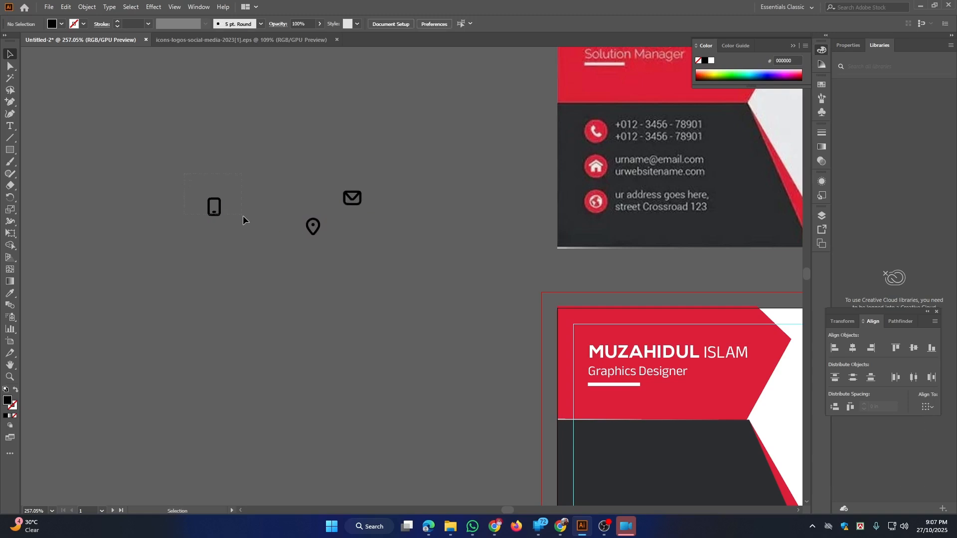
{"action": "left_click_drag", "start_coordinate": [453, 290], "coordinate": [451, 288]}
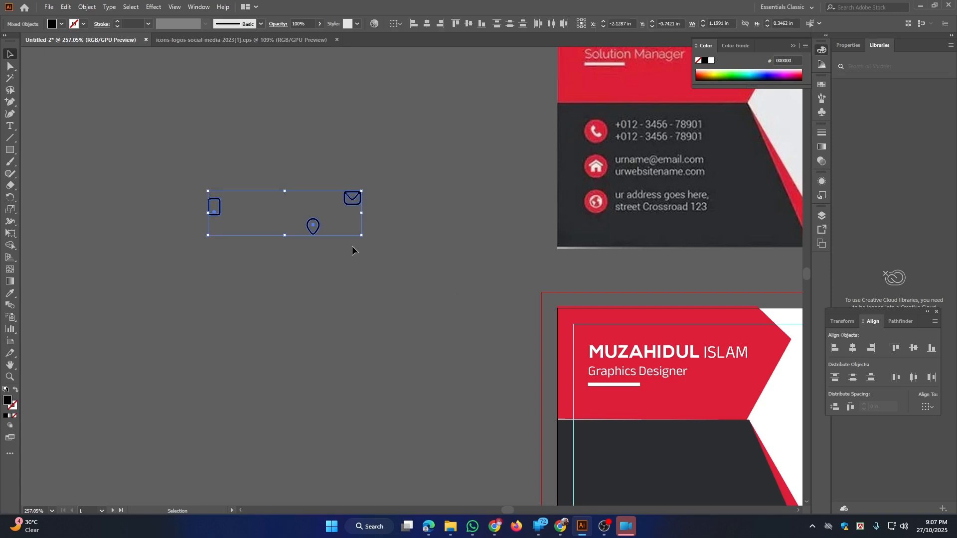
{"action": "mouse_move", "coordinate": [358, 237]}
{"action": "left_mouse_down"}
{"action": "mouse_move", "coordinate": [370, 234]}
{"action": "mouse_move", "coordinate": [356, 229]}
{"action": "left_mouse_up"}
{"action": "left_click", "coordinate": [361, 225]}
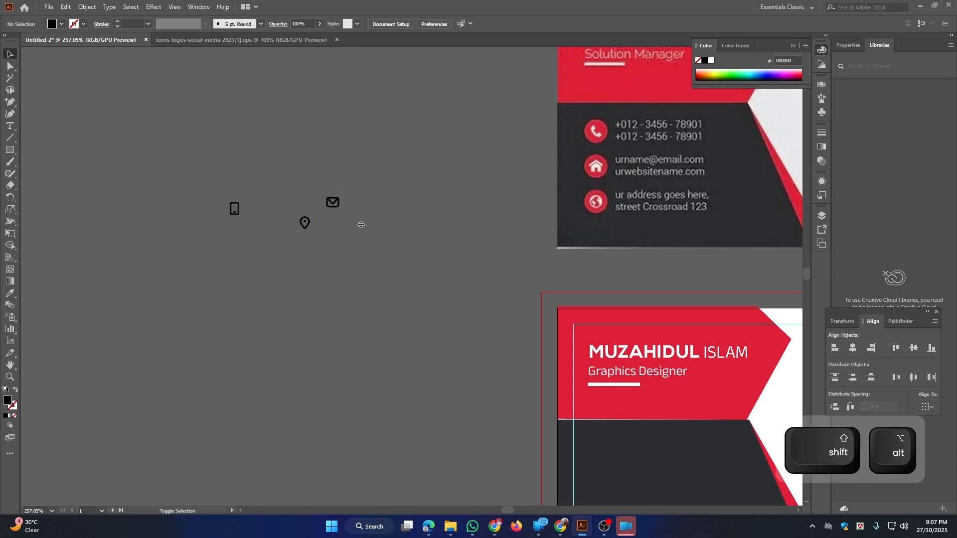
Draw a small red (BF0005) circle, about 0.16 in, over the phone icon
{"action": "left_click", "coordinate": [10, 148]}
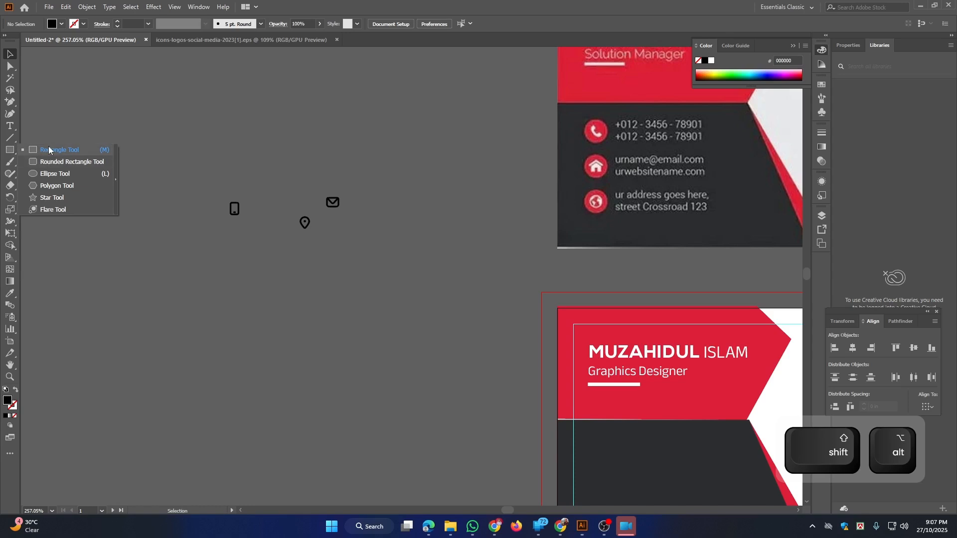
{"action": "left_click", "coordinate": [55, 174]}
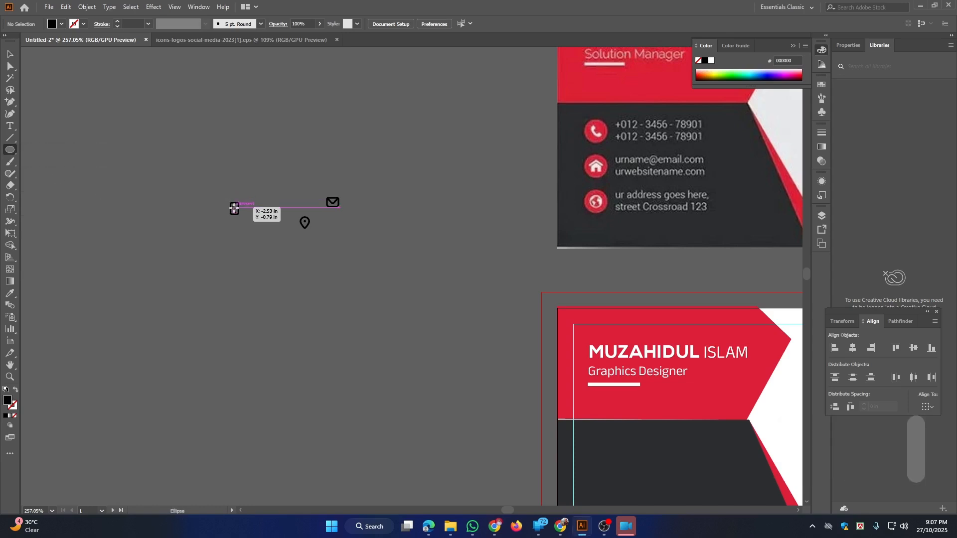
{"action": "left_click_drag", "start_coordinate": [234, 208], "coordinate": [244, 219]}
{"action": "left_click_drag", "start_coordinate": [245, 221], "coordinate": [242, 219]}
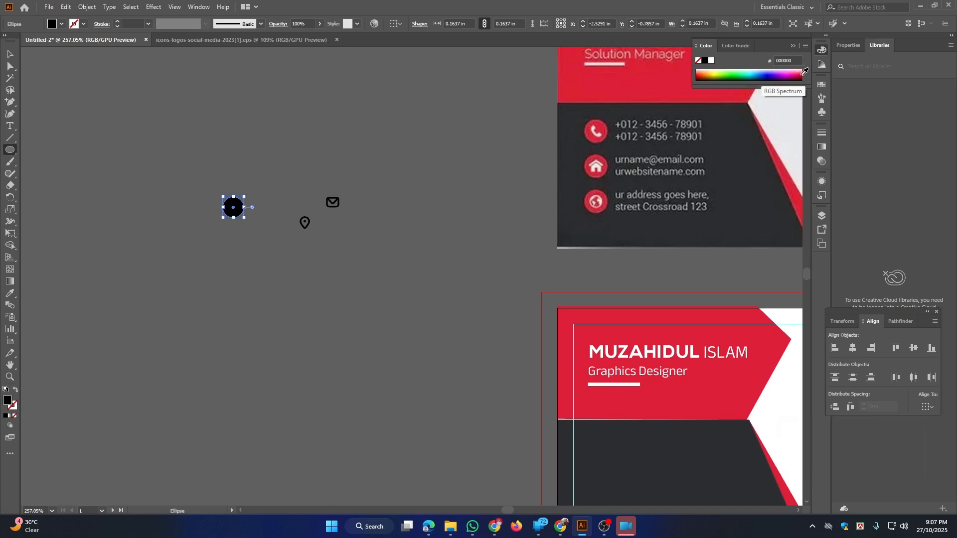
{"action": "left_click", "coordinate": [801, 75]}
{"action": "left_click", "coordinate": [8, 53]}
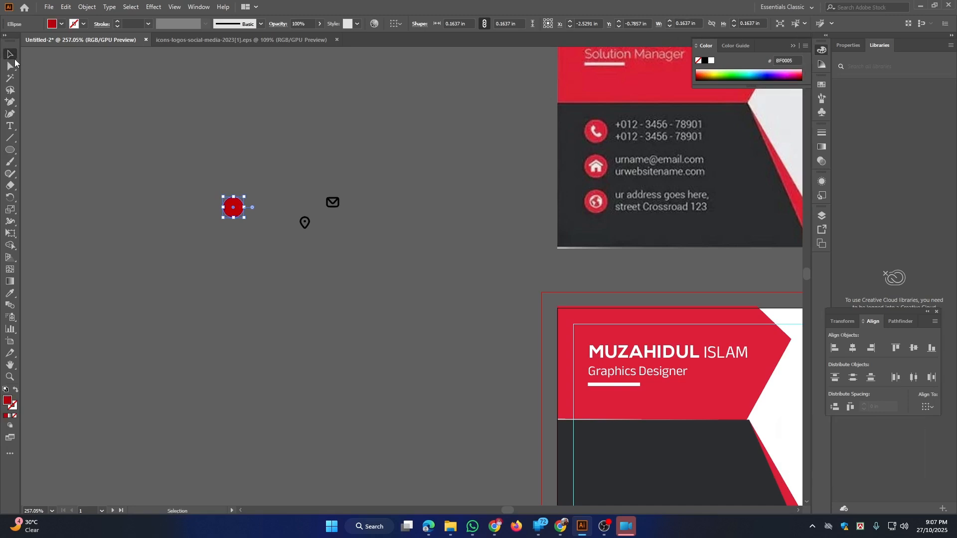
Send the red circle behind the phone and make the phone icon white
{"action": "right_click", "coordinate": [228, 211]}
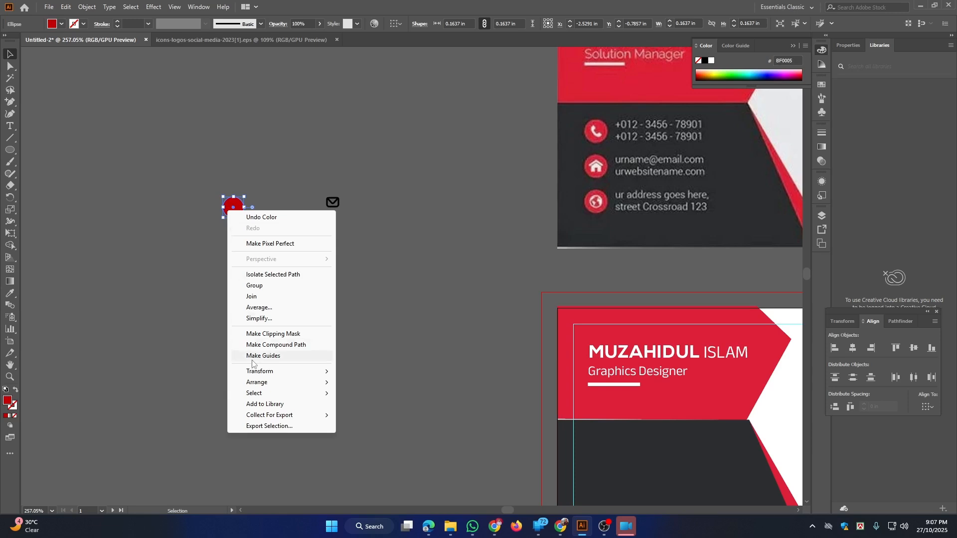
{"action": "mouse_move", "coordinate": [260, 382]}
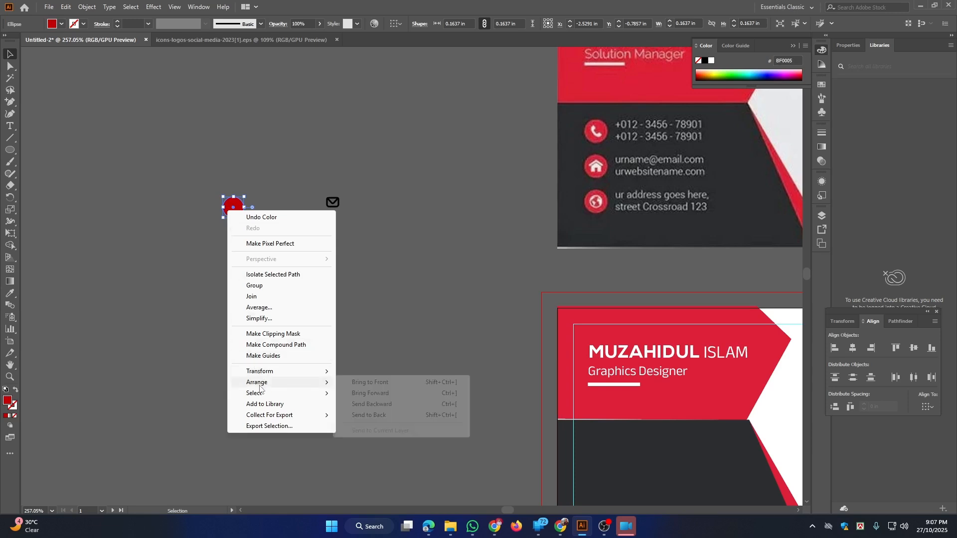
{"action": "left_click", "coordinate": [399, 415]}
{"action": "key", "text": "ctrl+space"}
{"action": "left_click_drag", "start_coordinate": [232, 182], "coordinate": [386, 376]}
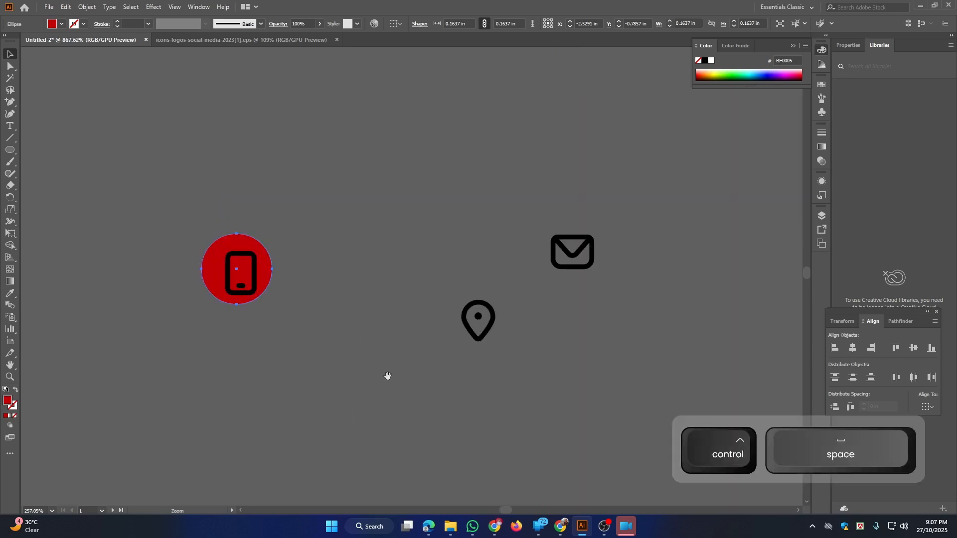
{"action": "left_click", "coordinate": [241, 257]}
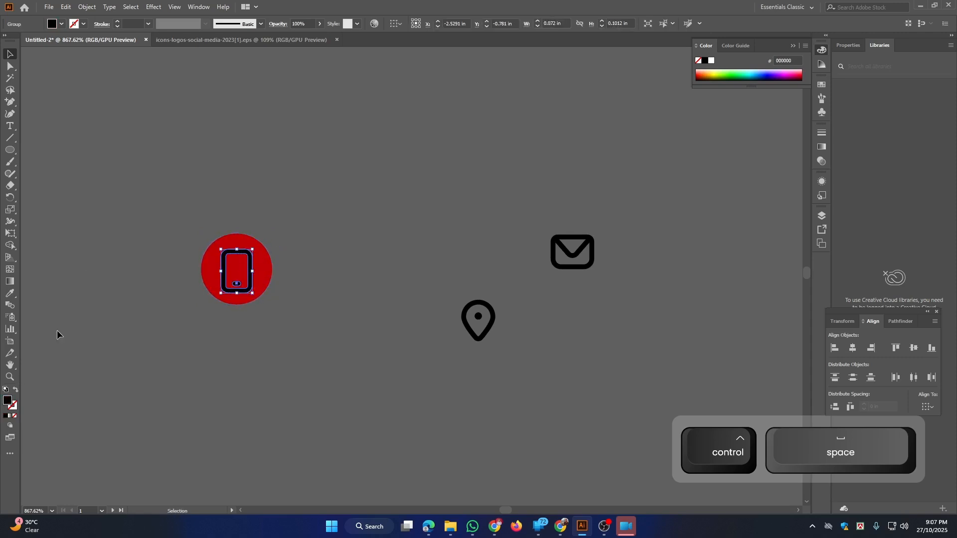
{"action": "left_click", "coordinate": [711, 60]}
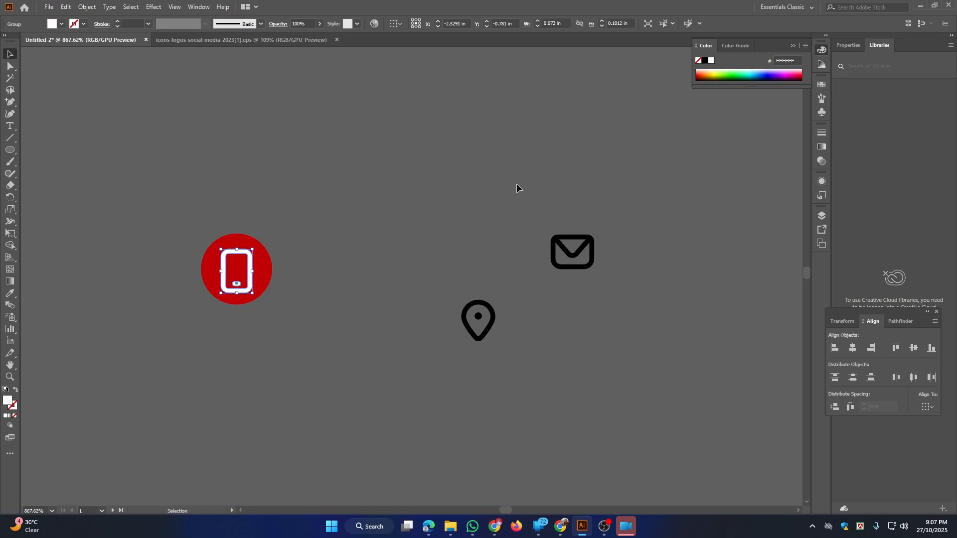
Centre the phone icon horizontally and vertically on the red circle
{"action": "key", "text": "ctrl+space"}
{"action": "left_click_drag", "start_coordinate": [516, 184], "coordinate": [290, 193]}
{"action": "left_click_drag", "start_coordinate": [371, 288], "coordinate": [371, 288]}
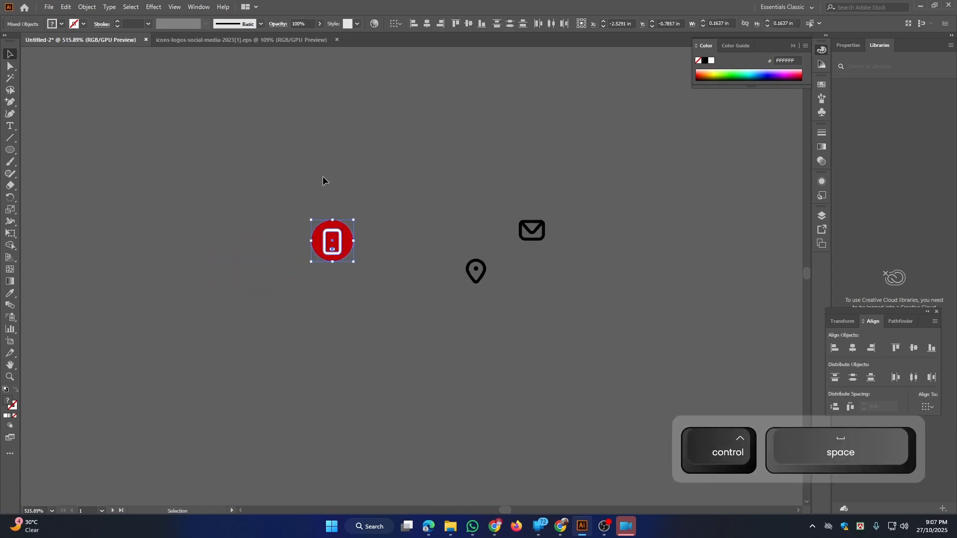
{"action": "left_click", "coordinate": [426, 24]}
{"action": "left_click", "coordinate": [469, 23]}
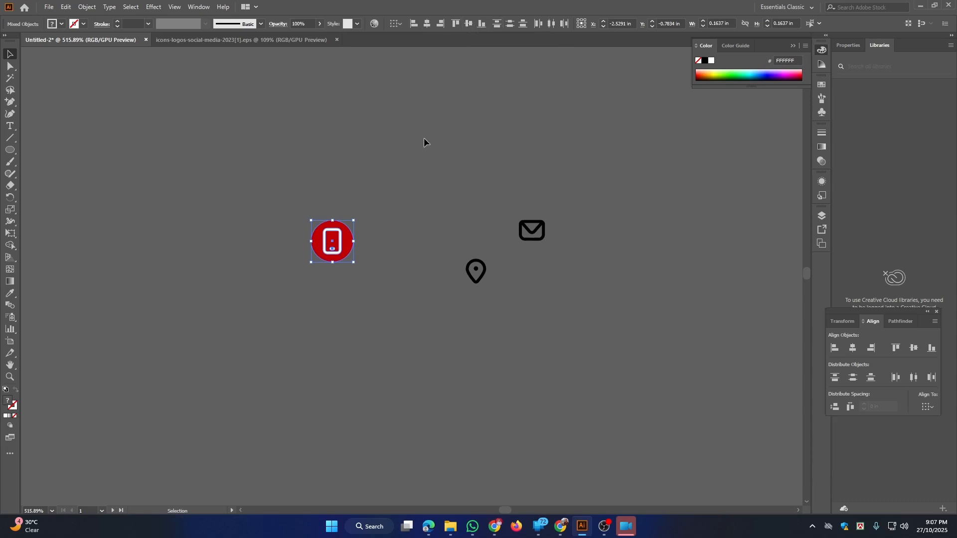
{"action": "left_click", "coordinate": [377, 261]}
Copy the red circle onto the pin icon and centre the pin on it
{"action": "key", "text": "space"}
{"action": "left_click_drag", "start_coordinate": [377, 261], "coordinate": [413, 243]}
{"action": "key", "text": "alt"}
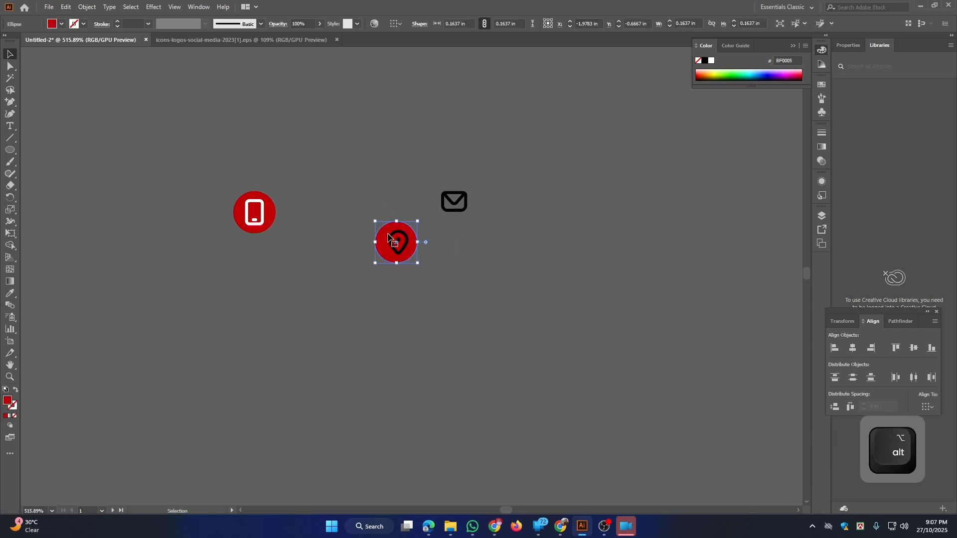
{"action": "left_click", "coordinate": [395, 239]}
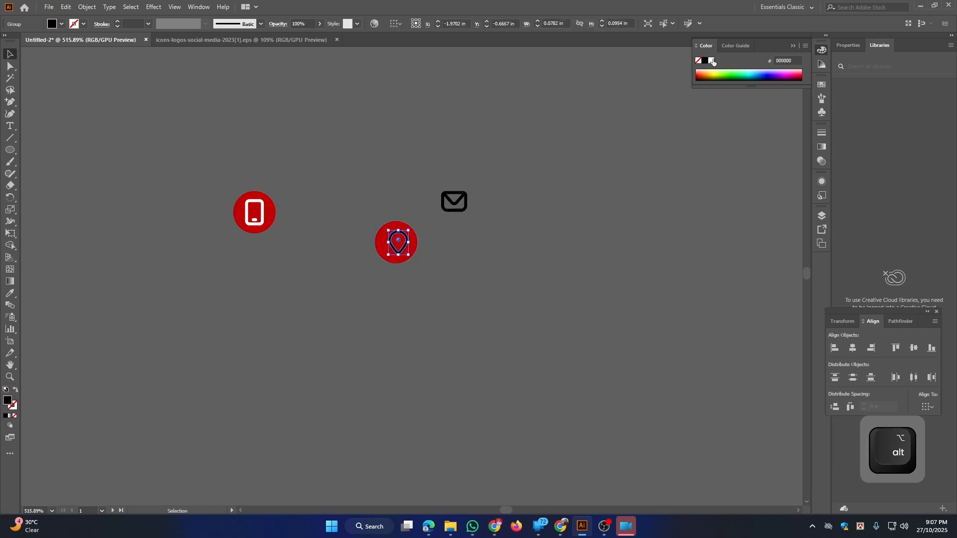
{"action": "left_click_drag", "start_coordinate": [365, 215], "coordinate": [416, 277]}
{"action": "left_click", "coordinate": [432, 23]}
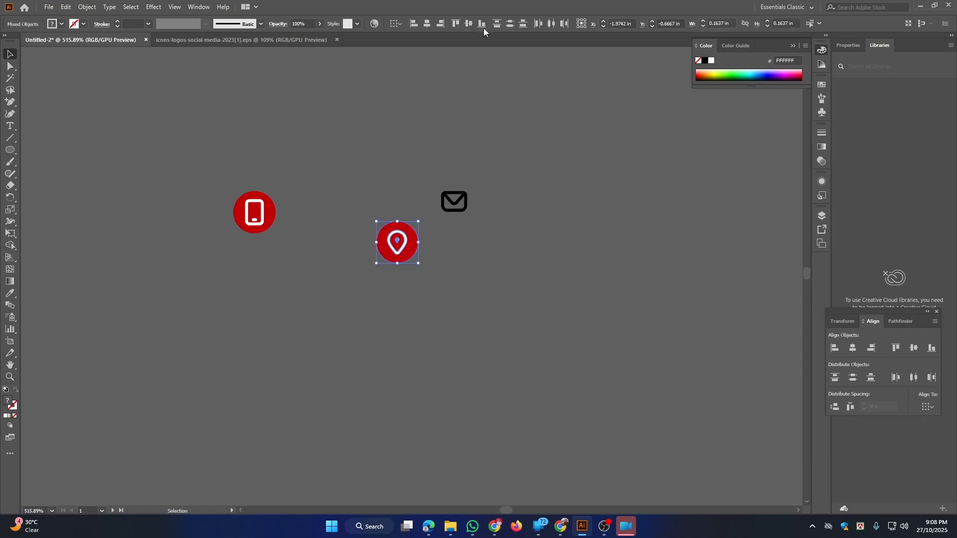
{"action": "left_click", "coordinate": [435, 247]}
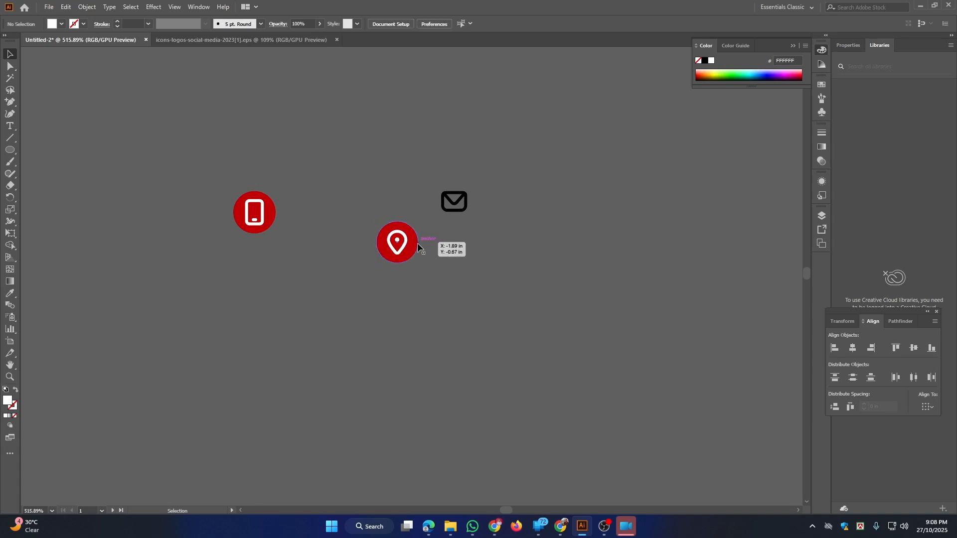
Put a red circle copy behind the envelope and make the envelope white
{"action": "left_click_drag", "start_coordinate": [416, 244], "coordinate": [470, 206]}
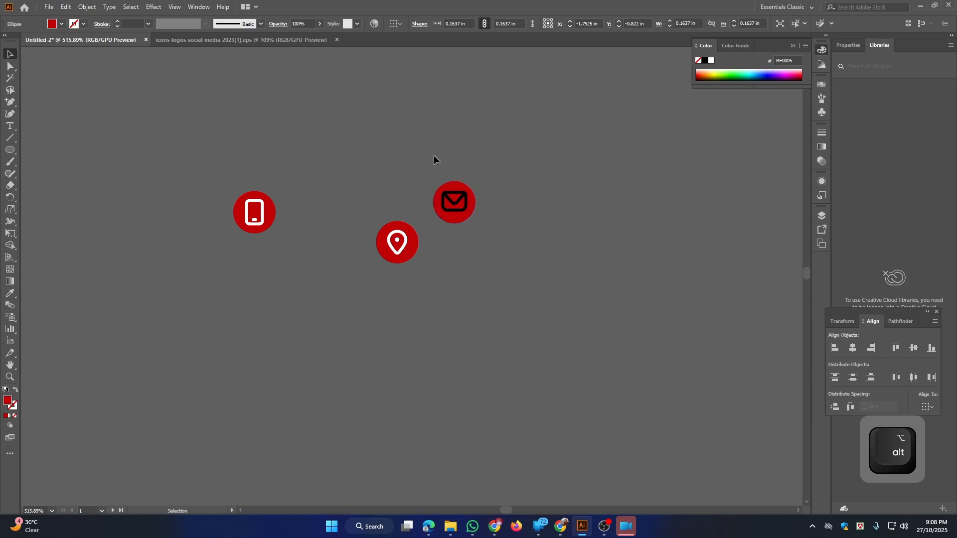
{"action": "left_click", "coordinate": [469, 201], "text": "shift"}
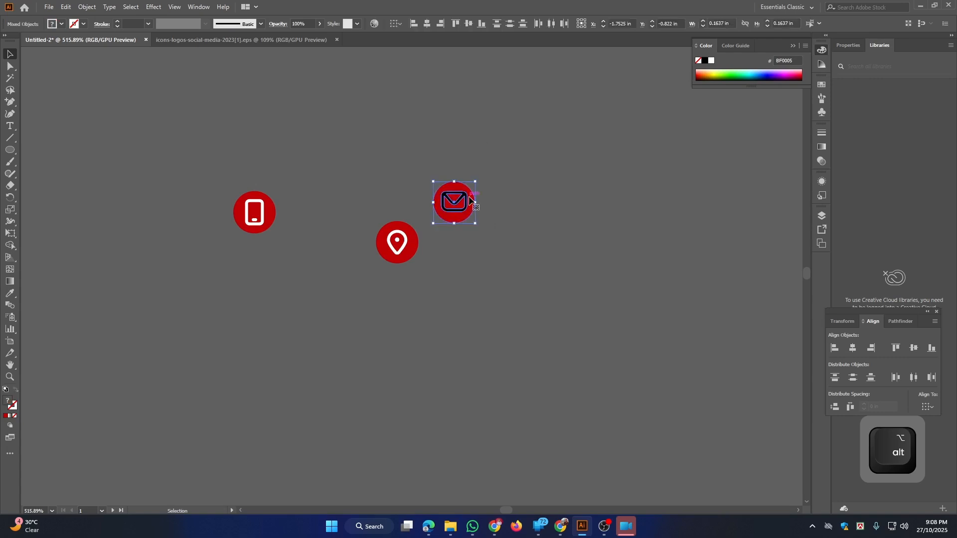
{"action": "left_click", "coordinate": [552, 133]}
{"action": "left_click", "coordinate": [444, 205]}
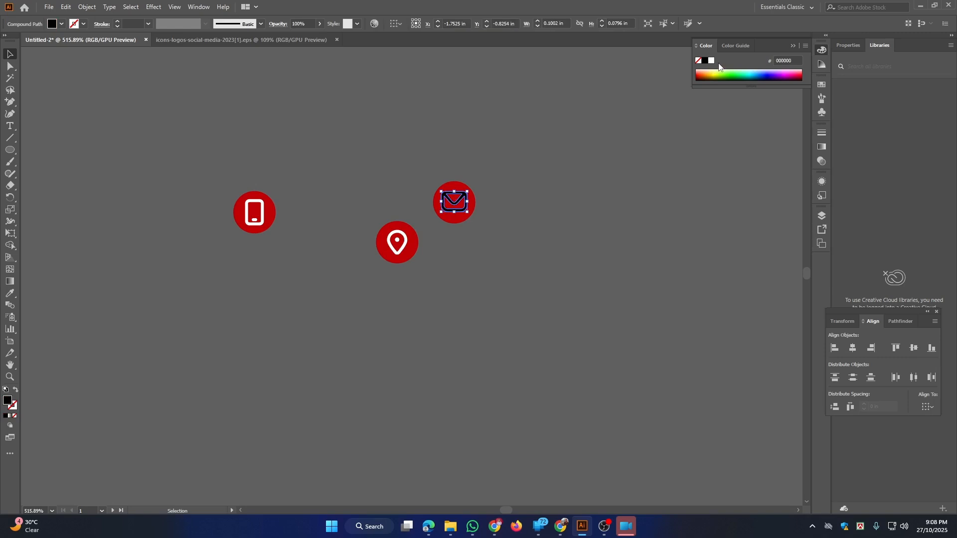
{"action": "left_click", "coordinate": [711, 61]}
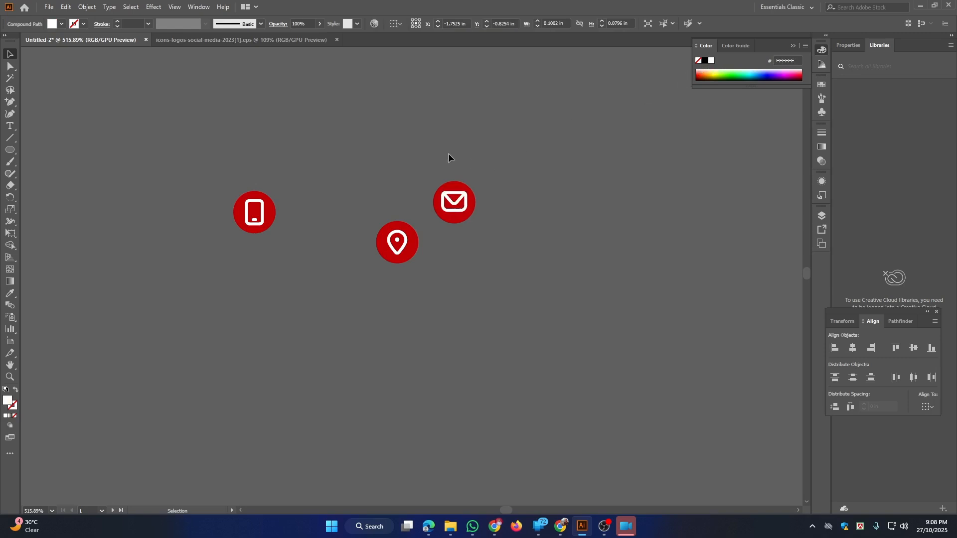
{"action": "left_click_drag", "start_coordinate": [447, 154], "coordinate": [489, 231]}
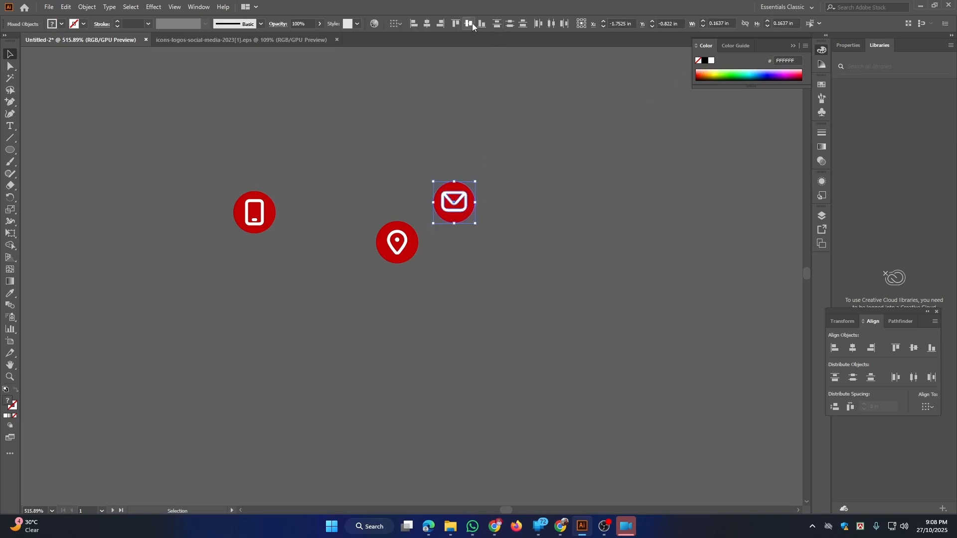
Group the phone, pin and envelope icons each with its red circle
{"action": "left_click", "coordinate": [414, 138]}
{"action": "left_click_drag", "start_coordinate": [279, 265], "coordinate": [279, 259]}
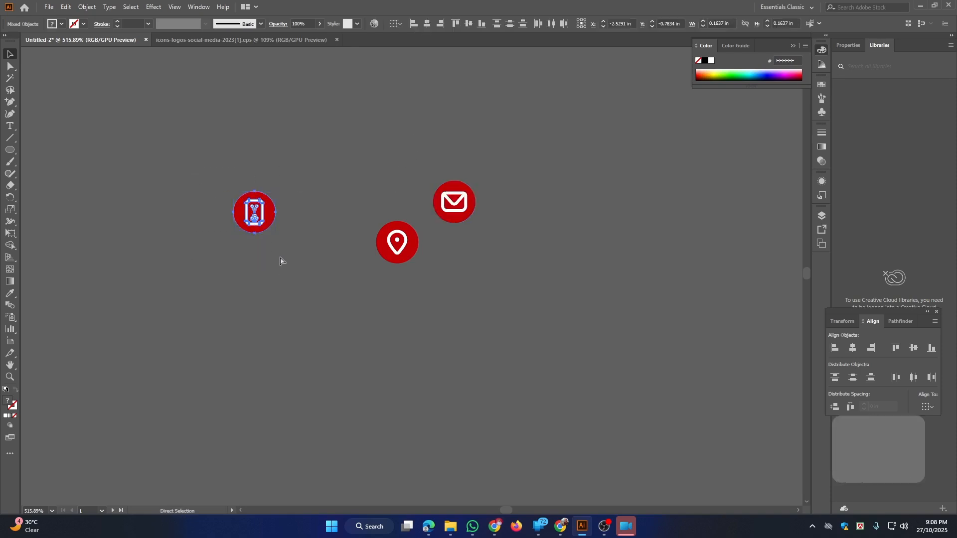
{"action": "key", "text": "ctrl+g"}
{"action": "left_click_drag", "start_coordinate": [357, 206], "coordinate": [394, 251]}
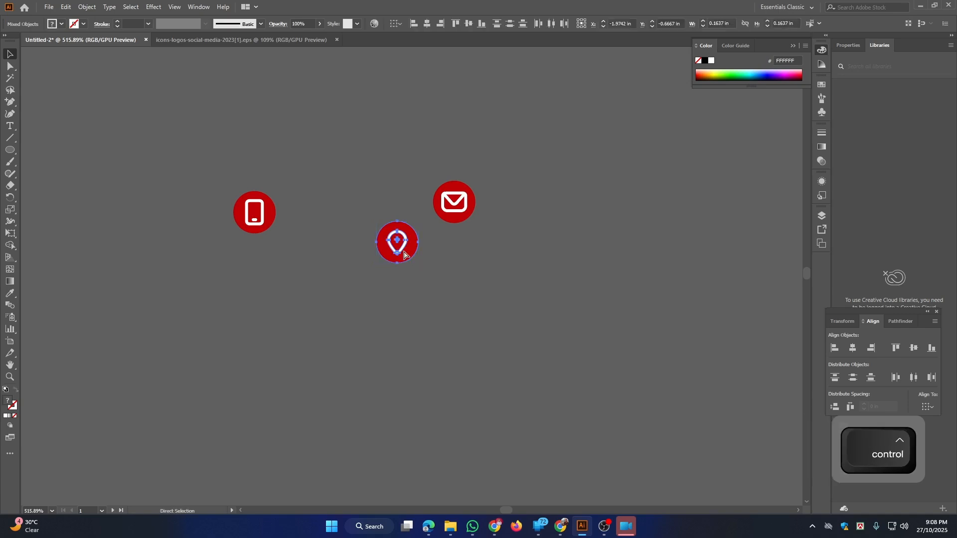
{"action": "key", "text": "ctrl+f"}
{"action": "left_click_drag", "start_coordinate": [430, 172], "coordinate": [489, 231]}
{"action": "key", "text": "ctrl+g"}
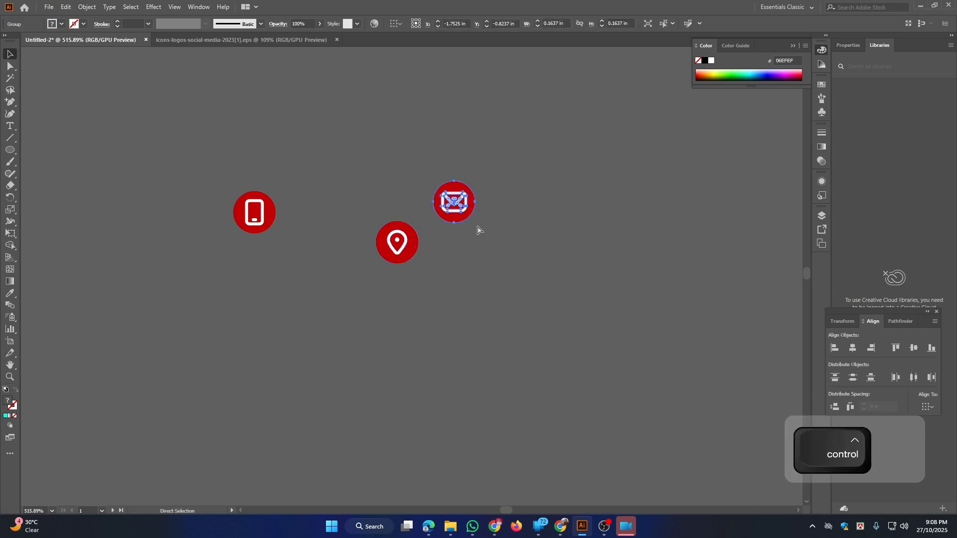
{"action": "left_click_drag", "start_coordinate": [367, 213], "coordinate": [421, 291]}
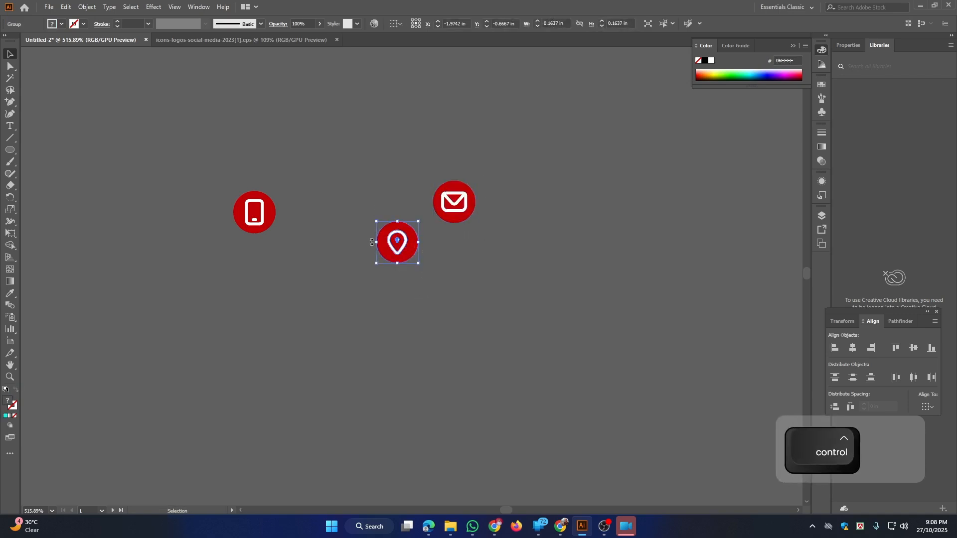
{"action": "key", "text": "ctrl+g"}
Stack the pin and envelope groups under the phone and centre the column horizontally
{"action": "left_click_drag", "start_coordinate": [380, 242], "coordinate": [240, 276]}
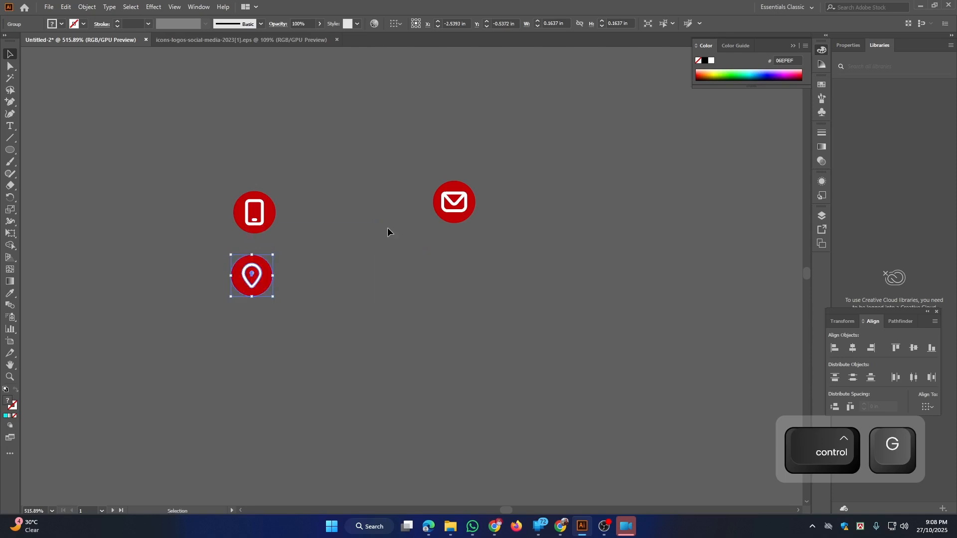
{"action": "left_click_drag", "start_coordinate": [454, 208], "coordinate": [244, 344]}
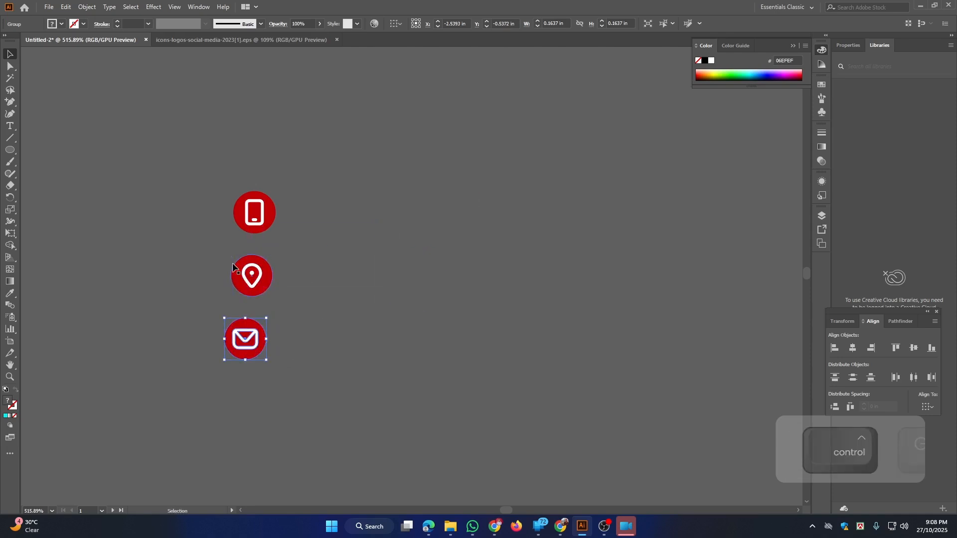
{"action": "key", "text": "ctrl+a"}
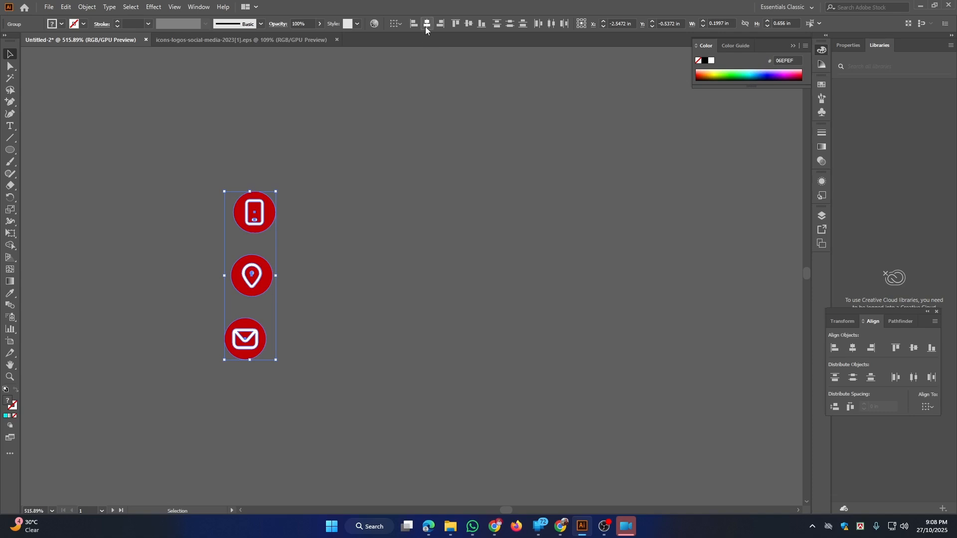
{"action": "left_click", "coordinate": [427, 25]}
Scale the three-icon column down proportionally about its centre
{"action": "left_click", "coordinate": [357, 165]}
{"action": "left_click_drag", "start_coordinate": [192, 171], "coordinate": [293, 393]}
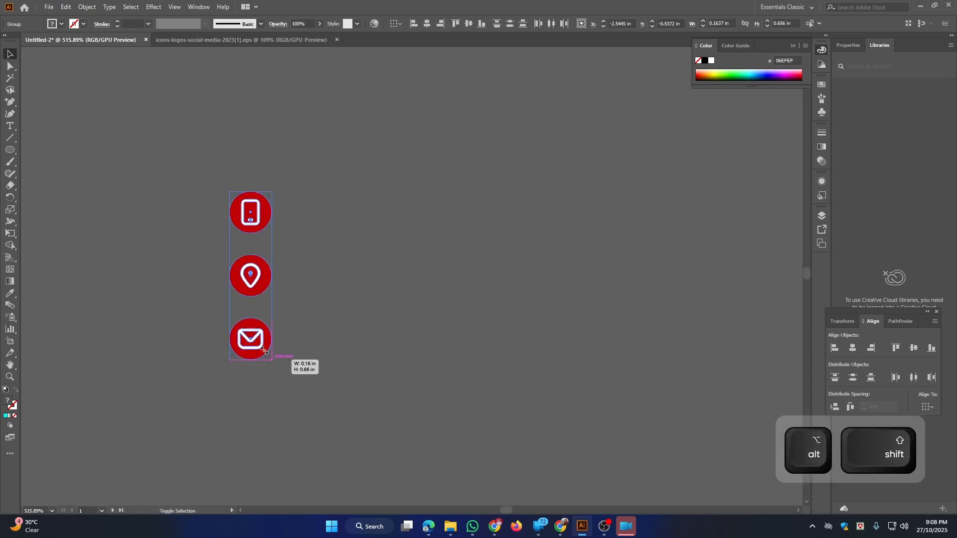
{"action": "left_click_drag", "start_coordinate": [265, 350], "coordinate": [263, 327]}
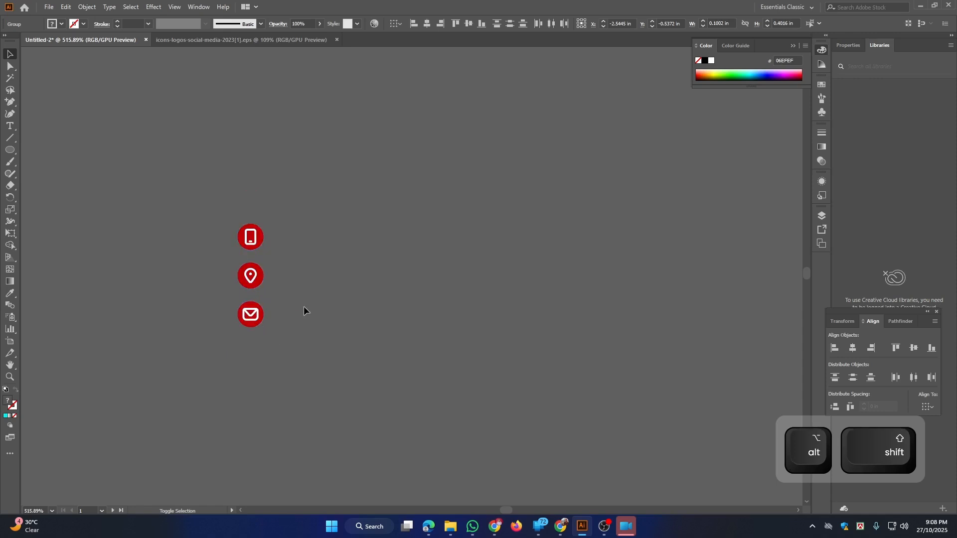
{"action": "left_click", "coordinate": [432, 295]}
{"action": "left_click_drag", "start_coordinate": [446, 291], "coordinate": [209, 196]}
{"action": "left_click_drag", "start_coordinate": [381, 285], "coordinate": [321, 356]}
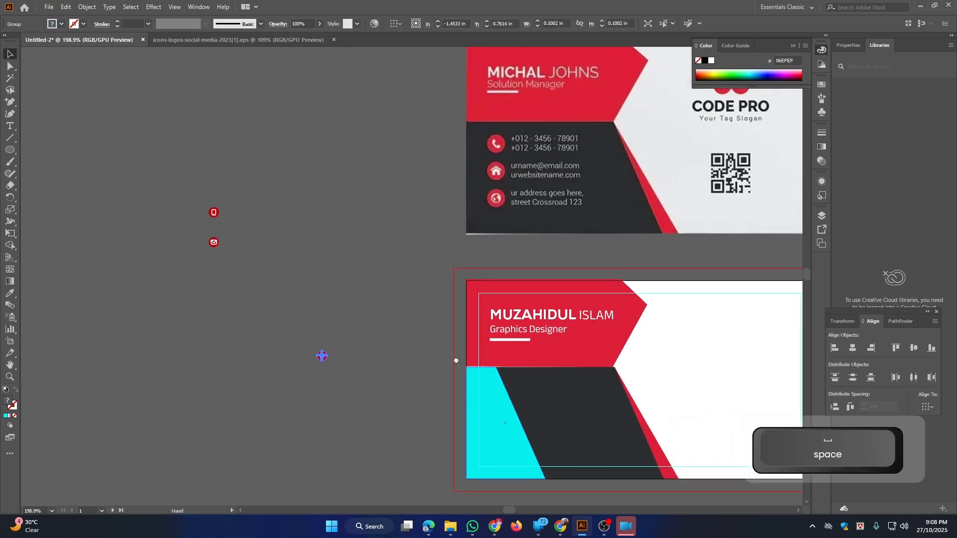
Undo the accidental moves to restore the dark lower panel on the front card
{"action": "left_click_drag", "start_coordinate": [455, 360], "coordinate": [355, 271]}
{"action": "key", "text": "ctrl+z"}
{"action": "key", "text": "ctrl+z"}
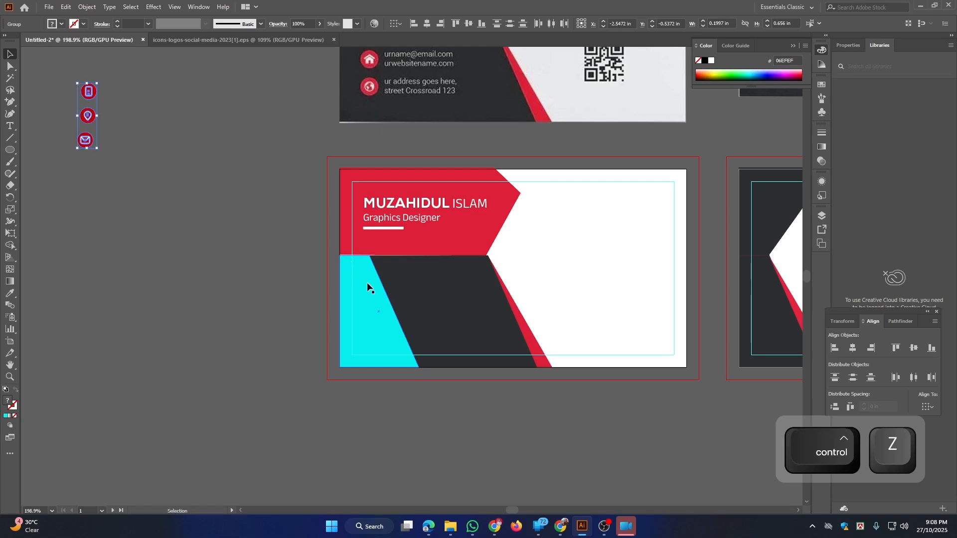
{"action": "mouse_move", "coordinate": [433, 305]}
{"action": "left_mouse_down"}
{"action": "mouse_move", "coordinate": [412, 319]}
{"action": "mouse_move", "coordinate": [437, 313]}
{"action": "left_mouse_up"}
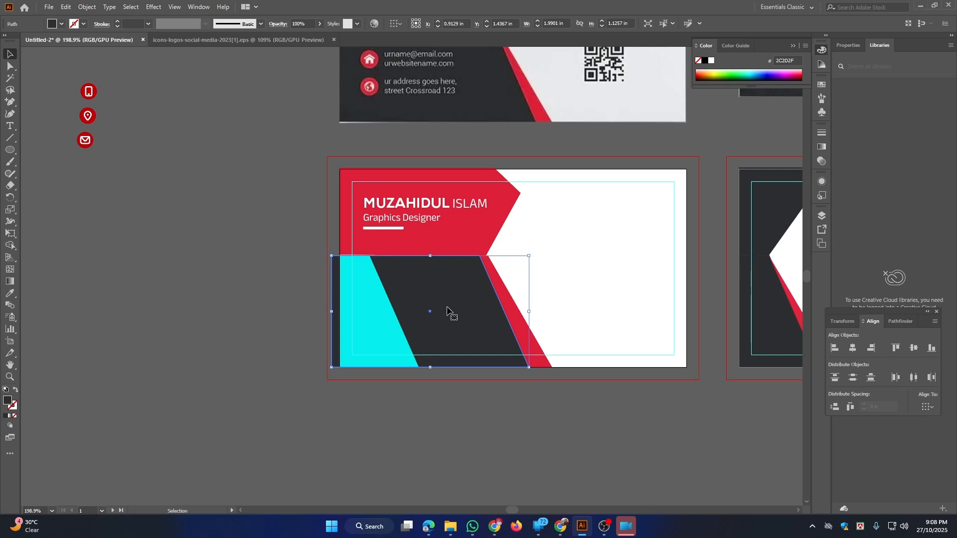
{"action": "left_click_drag", "start_coordinate": [382, 301], "coordinate": [297, 331]}
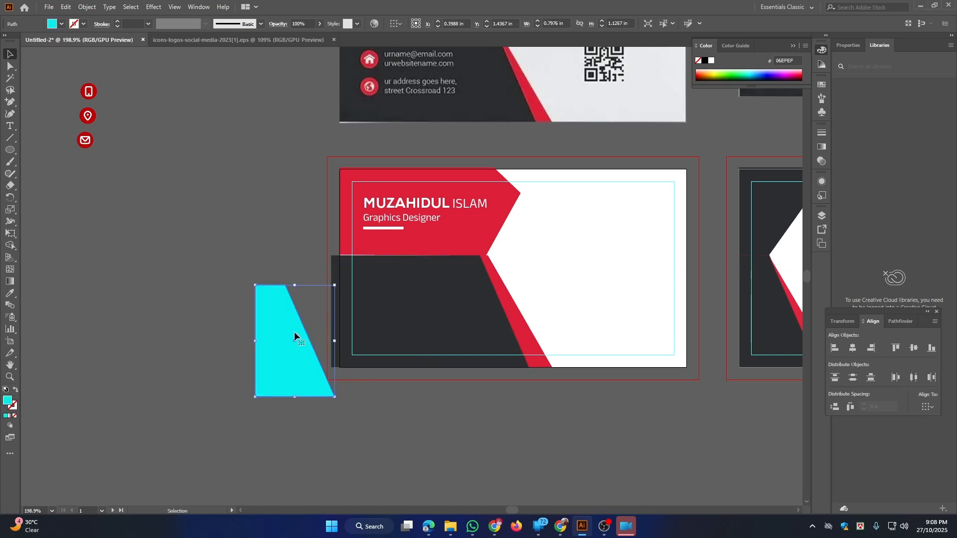
{"action": "left_click", "coordinate": [512, 309]}
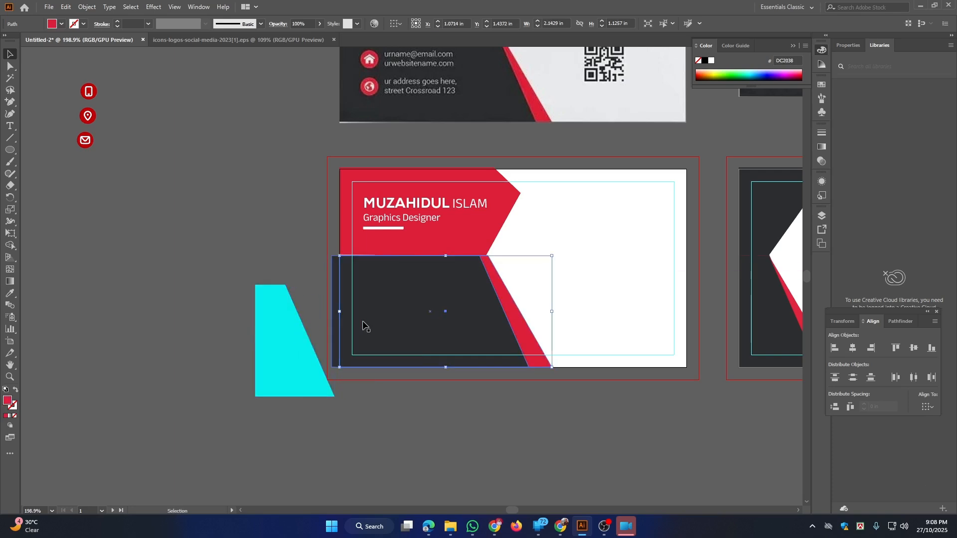
{"action": "key", "text": "ctrl+z"}
{"action": "key", "text": "ctrl+z"}
{"action": "key", "text": "ctrl+z"}
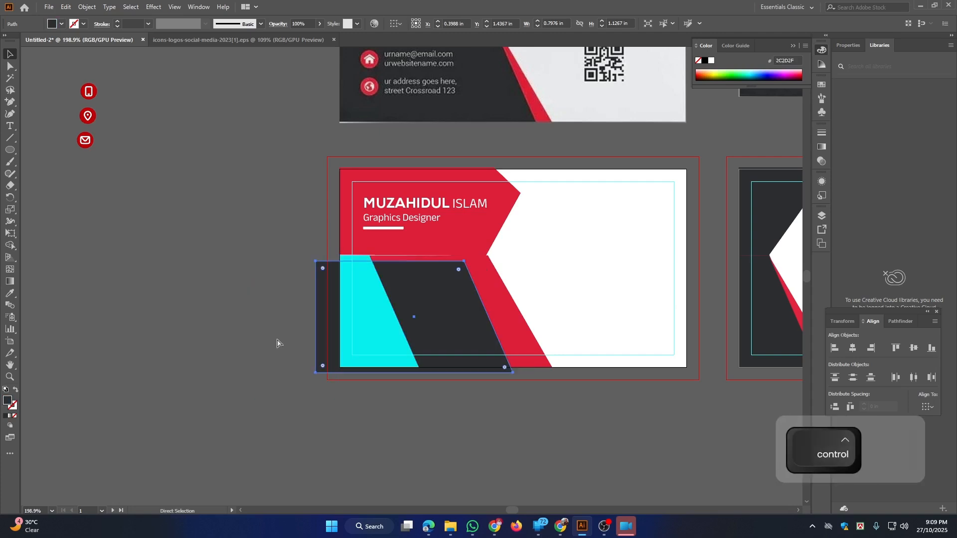
{"action": "key", "text": "ctrl+z"}
{"action": "key", "text": "ctrl+z"}
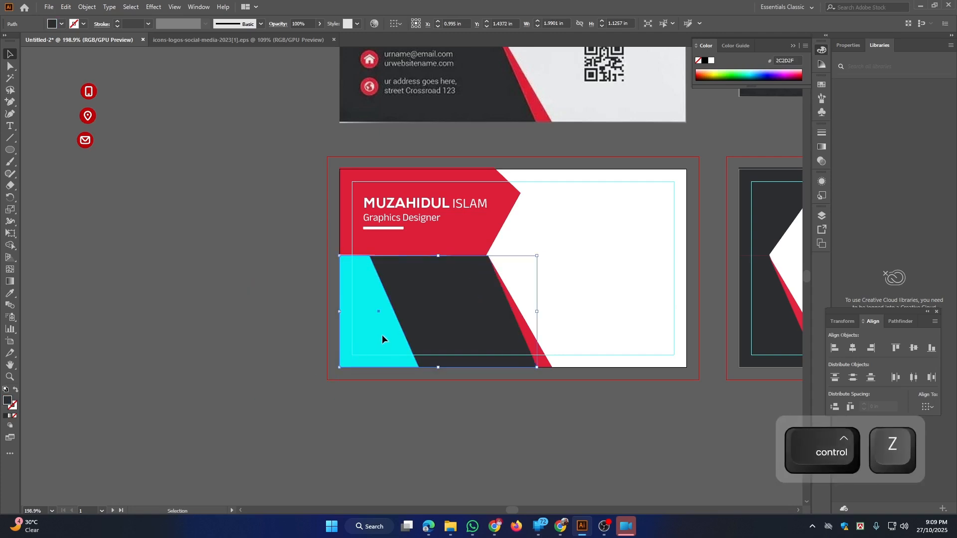
Drag the leftover cyan trapezoid off the card and delete it
{"action": "left_click", "coordinate": [382, 339]}
{"action": "left_click_drag", "start_coordinate": [382, 339], "coordinate": [281, 351]}
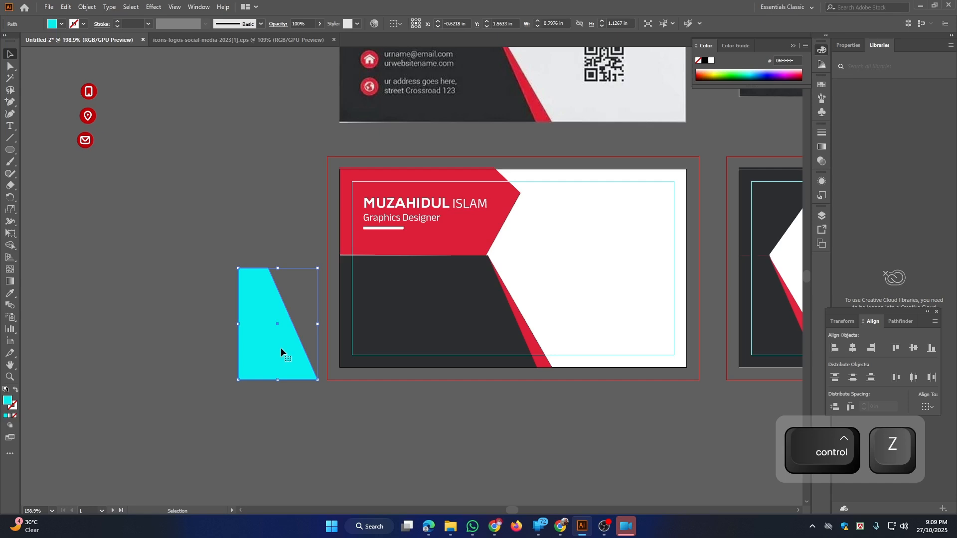
{"action": "key", "text": "Delete"}
{"action": "key", "text": "ctrl+space"}
{"action": "left_click_drag", "start_coordinate": [104, 109], "coordinate": [150, 155]}
{"action": "left_click_drag", "start_coordinate": [62, 69], "coordinate": [123, 300]}
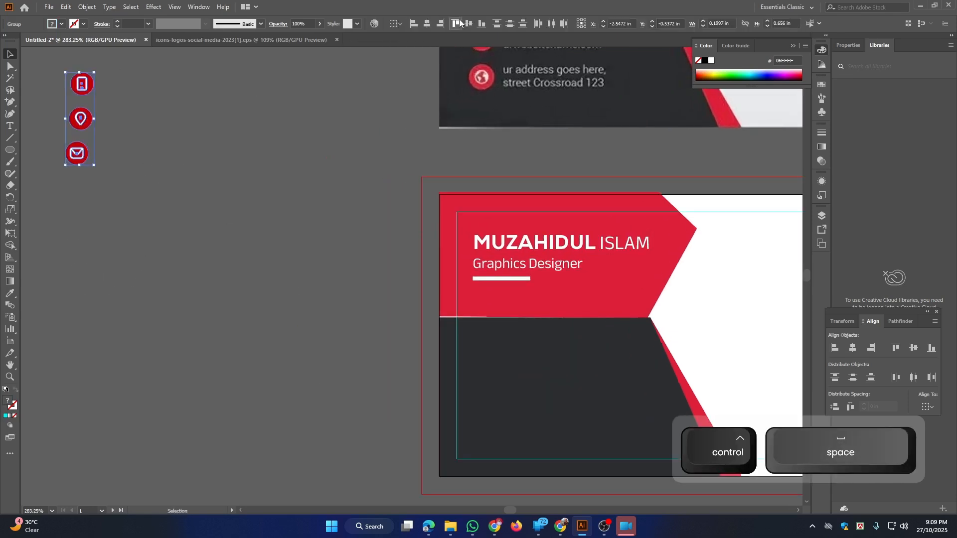
Centre the three icons on one vertical line and move the column onto the dark panel
{"action": "left_click", "coordinate": [430, 26]}
{"action": "left_click_drag", "start_coordinate": [284, 179], "coordinate": [349, 187]}
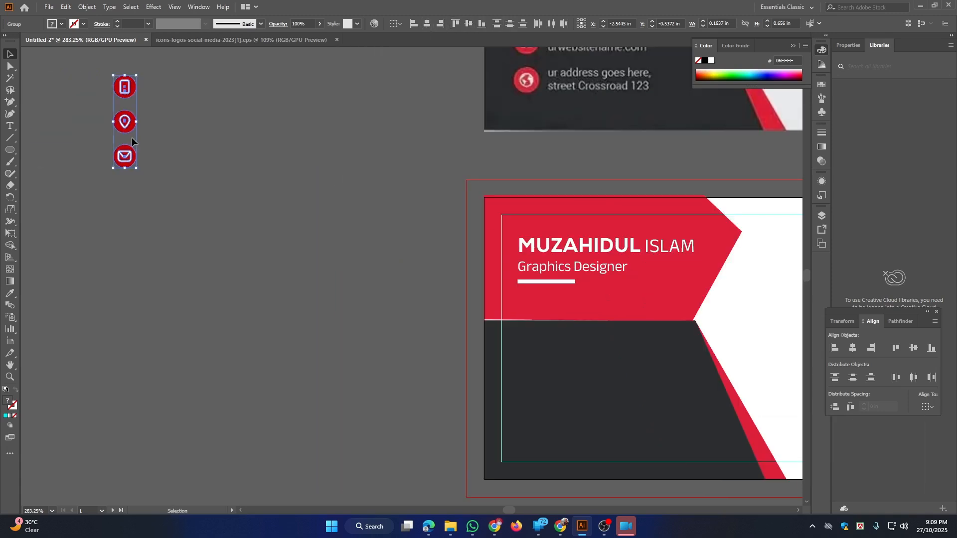
{"action": "left_click_drag", "start_coordinate": [128, 130], "coordinate": [476, 340]}
{"action": "key", "text": "ctrl+space"}
{"action": "key", "text": "ctrl+space"}
{"action": "left_click_drag", "start_coordinate": [537, 383], "coordinate": [651, 444]}
{"action": "left_click", "coordinate": [380, 284]}
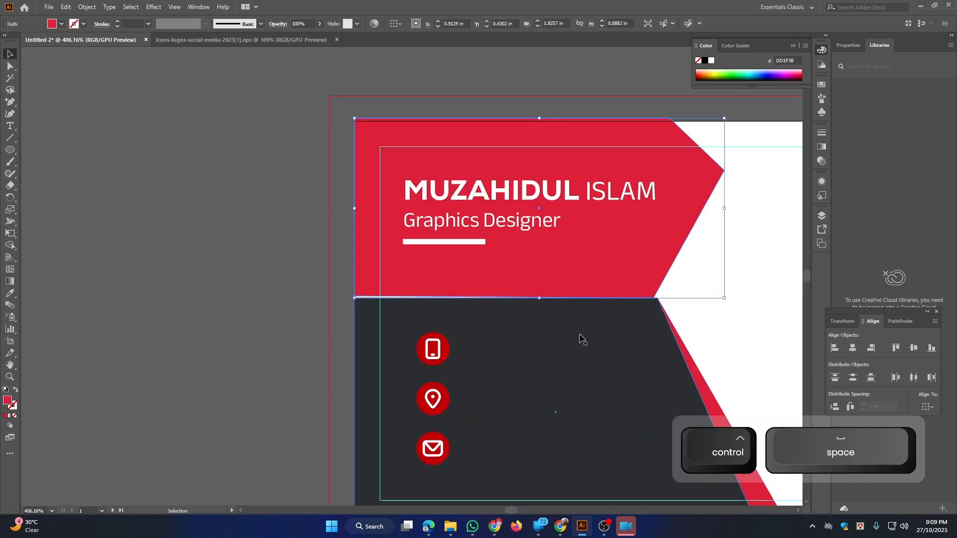
{"action": "left_click_drag", "start_coordinate": [590, 346], "coordinate": [427, 420]}
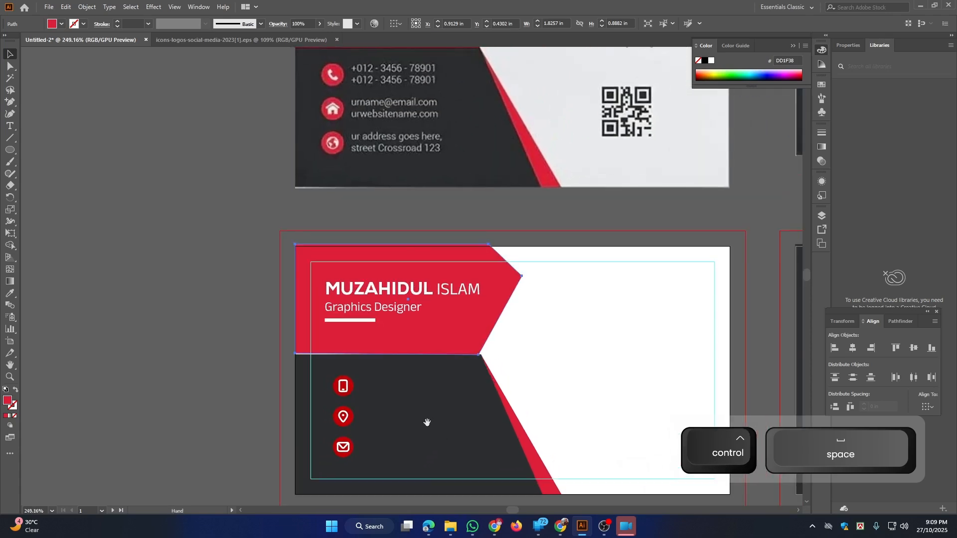
{"action": "left_click", "coordinate": [402, 389]}
Type the phone number in white beside the phone icon, level with it
{"action": "left_click", "coordinate": [11, 127]}
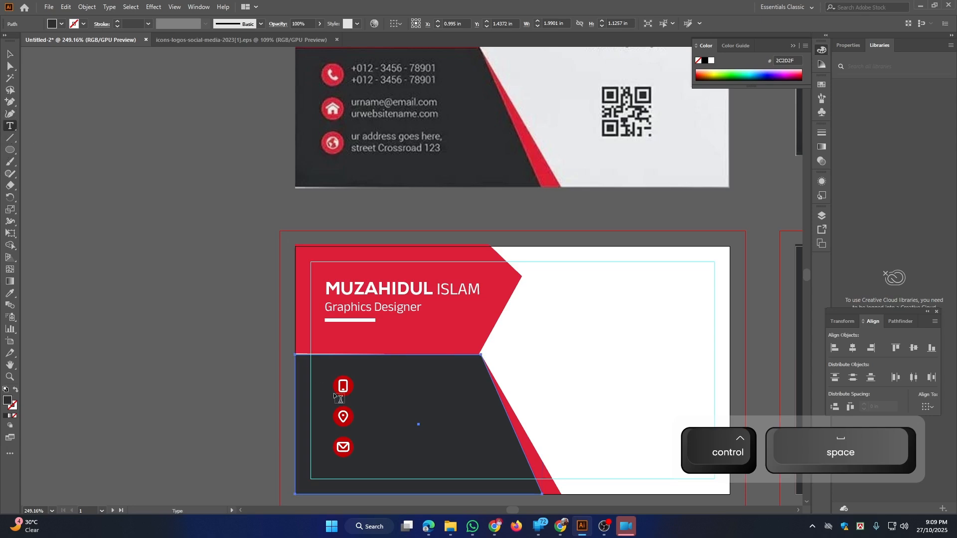
{"action": "left_click", "coordinate": [366, 379]}
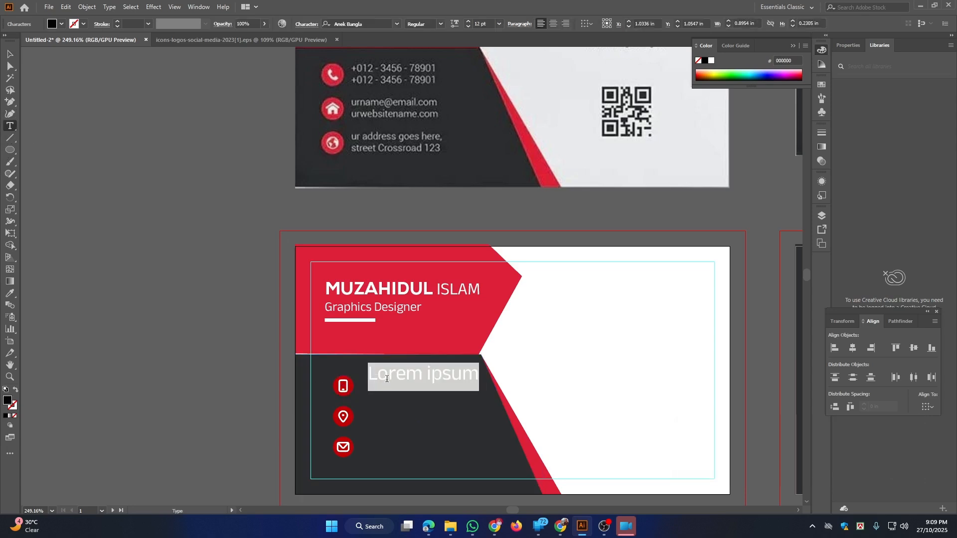
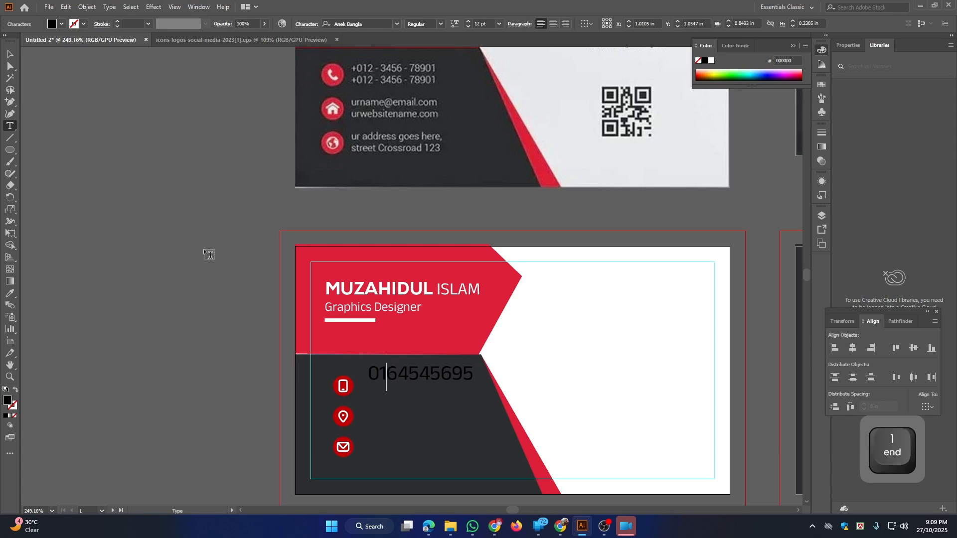
{"action": "left_click", "coordinate": [8, 54]}
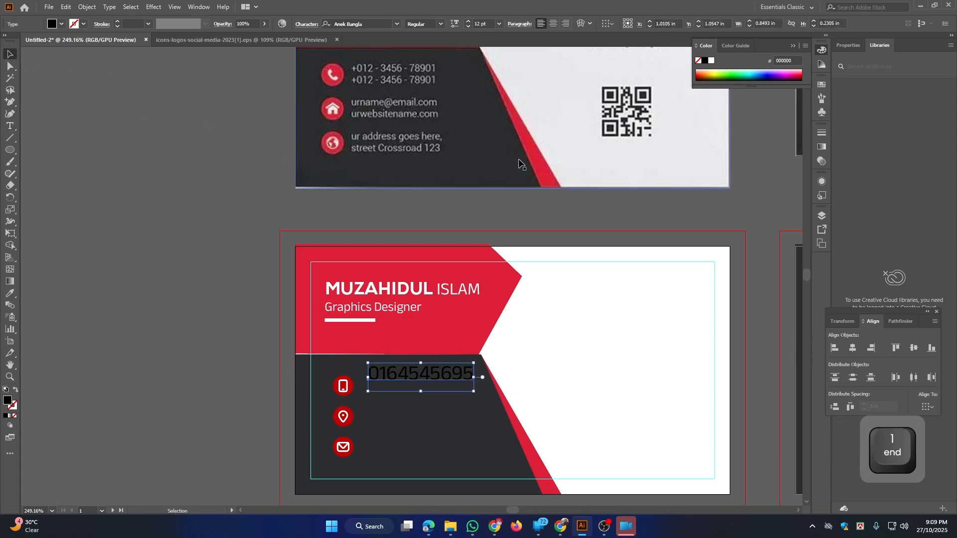
{"action": "left_click", "coordinate": [712, 60]}
{"action": "left_click_drag", "start_coordinate": [453, 374], "coordinate": [419, 421]}
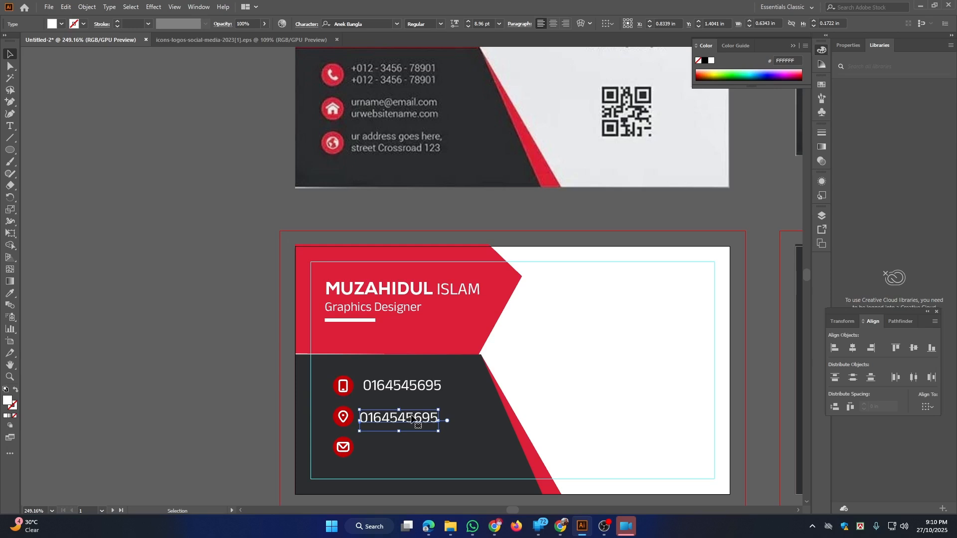
Replace the copied number beside the pin icon with the location text
{"action": "double_click", "coordinate": [413, 420]}
{"action": "double_click", "coordinate": [412, 415]}
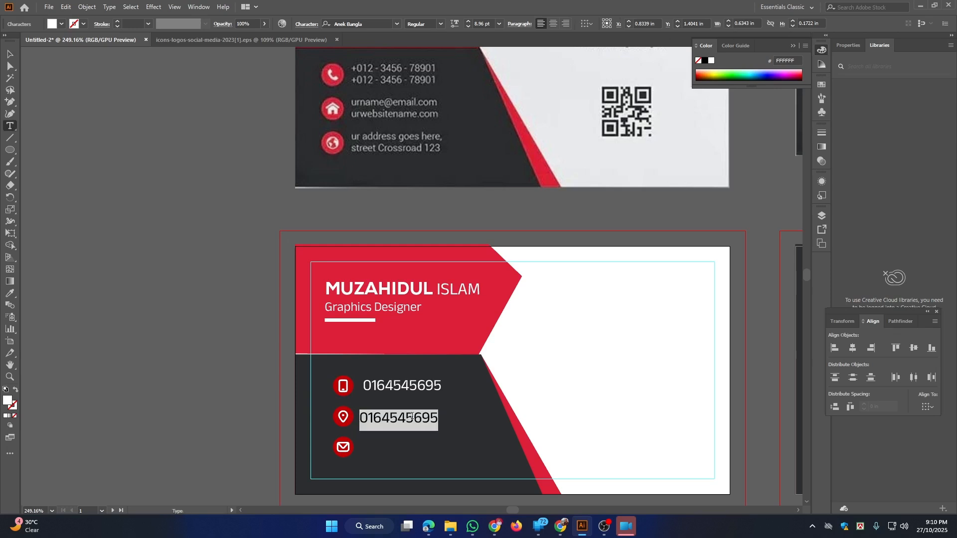
{"action": "type", "text": "N"}
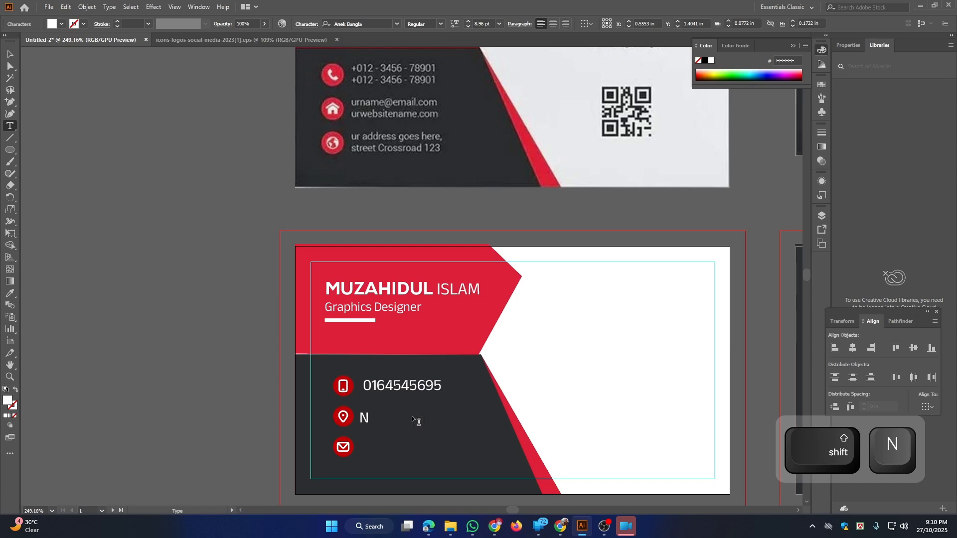
{"action": "type", "text": "esarabad"}
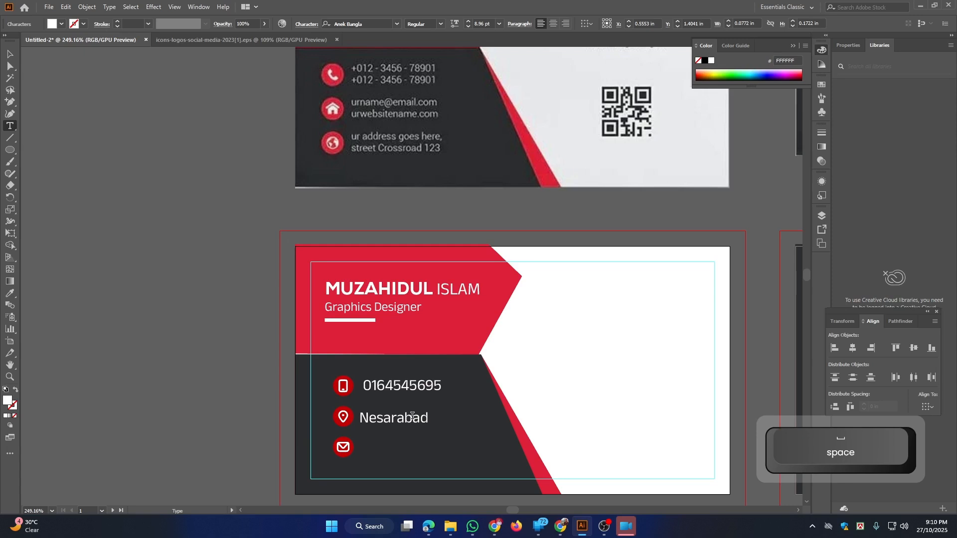
{"action": "key", "text": "BackSpace"}
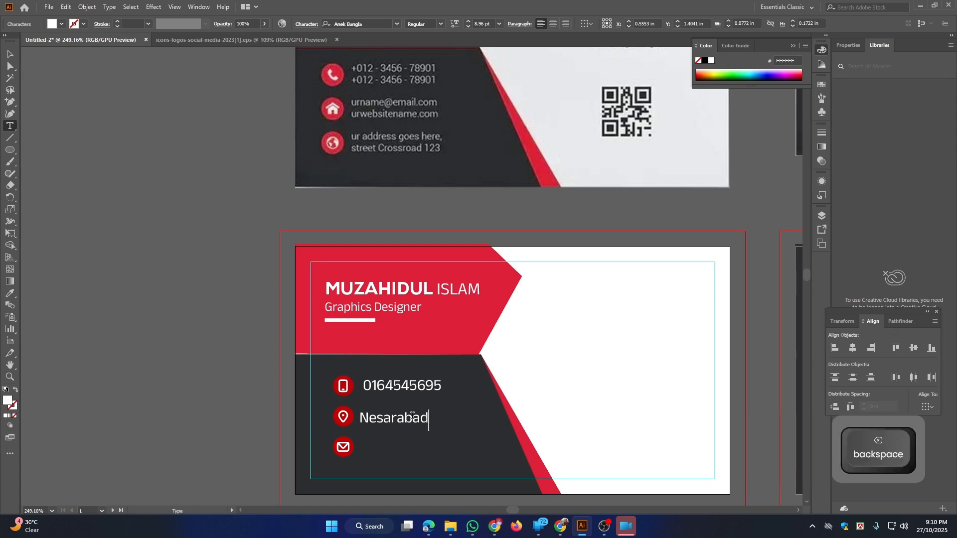
{"action": "type", "text": ", BD"}
{"action": "right_click", "coordinate": [41, 210]}
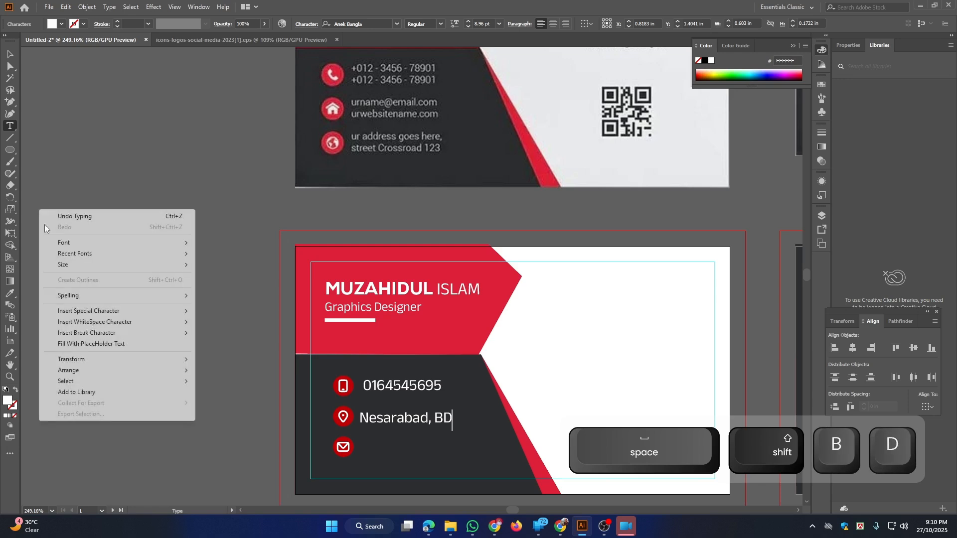
{"action": "left_click", "coordinate": [360, 442]}
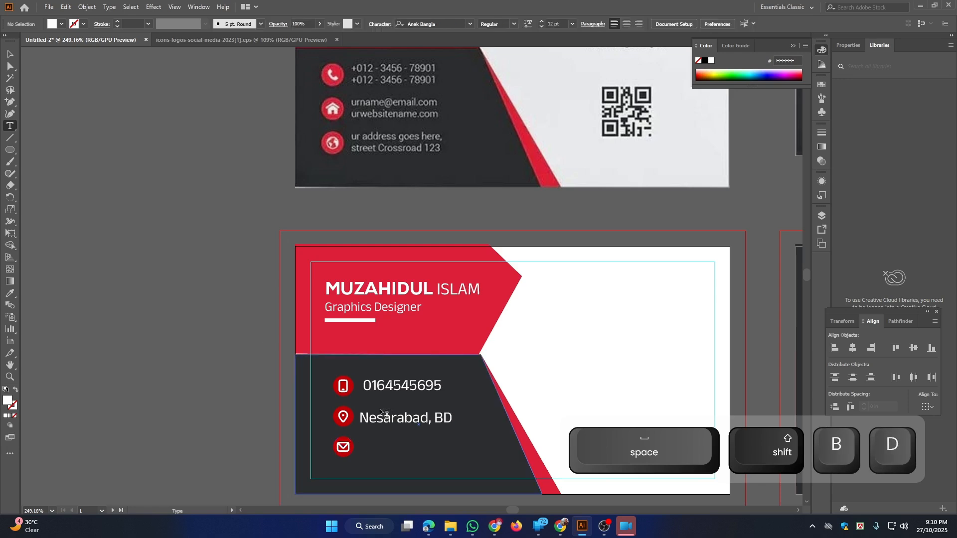
Copy the location line down beside the envelope icon and retype it as the e-mail address
{"action": "left_click", "coordinate": [11, 56]}
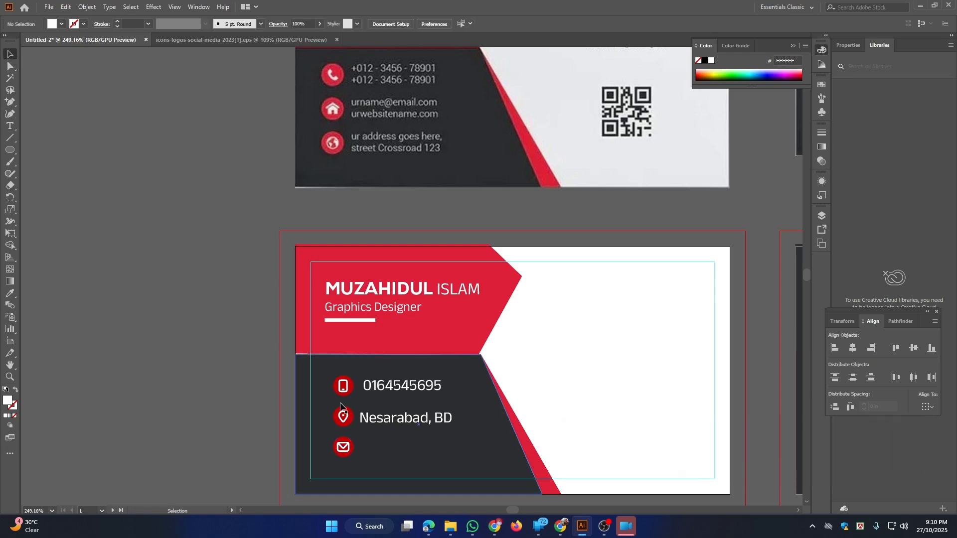
{"action": "left_click_drag", "start_coordinate": [390, 423], "coordinate": [391, 447]}
{"action": "key", "text": "t"}
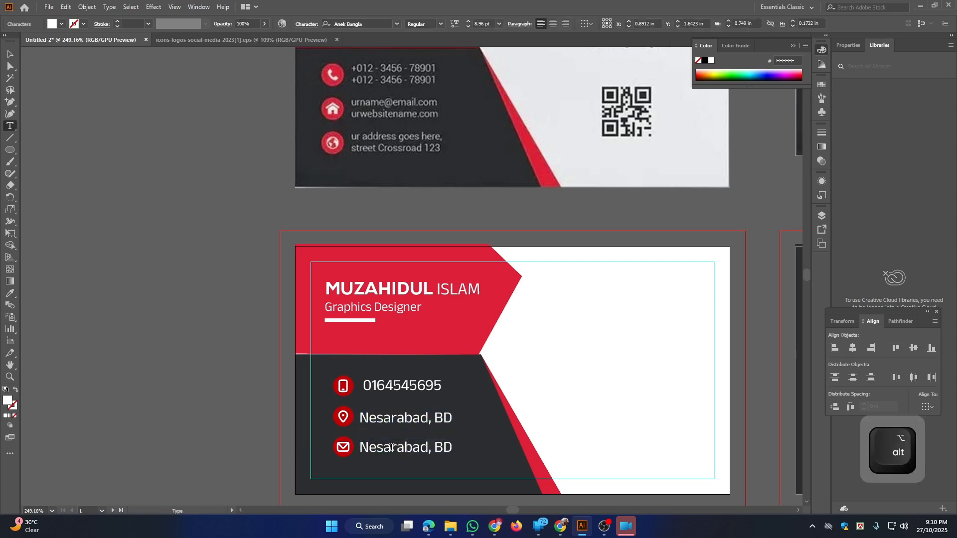
{"action": "triple_click", "coordinate": [391, 447]}
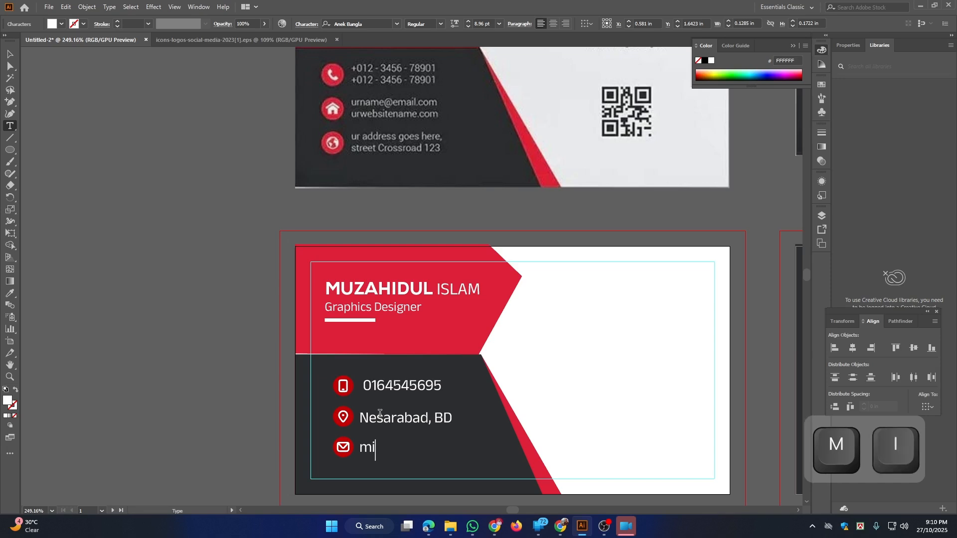
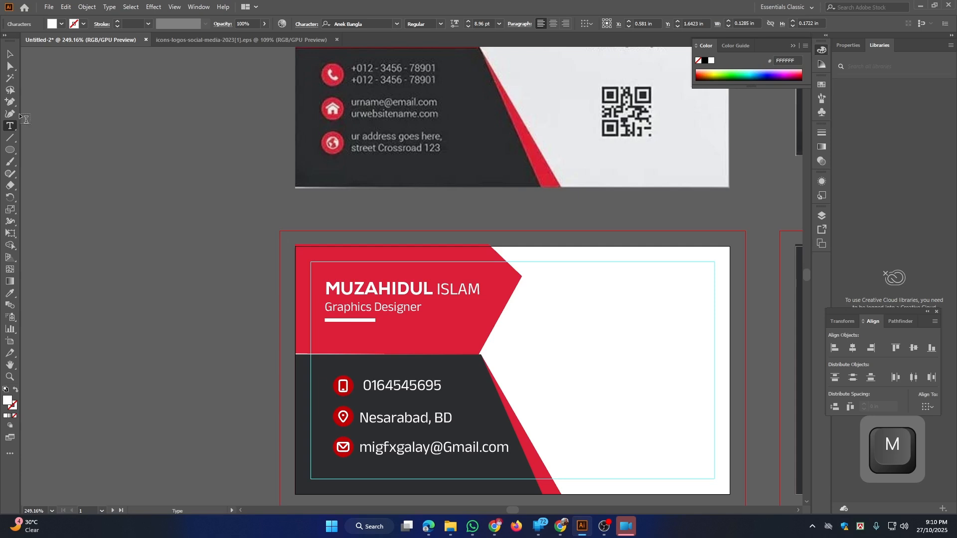
Reduce the phone, address and e-mail text to 7 pt
{"action": "left_click", "coordinate": [12, 57]}
{"action": "left_click_drag", "start_coordinate": [190, 195], "coordinate": [151, 194]}
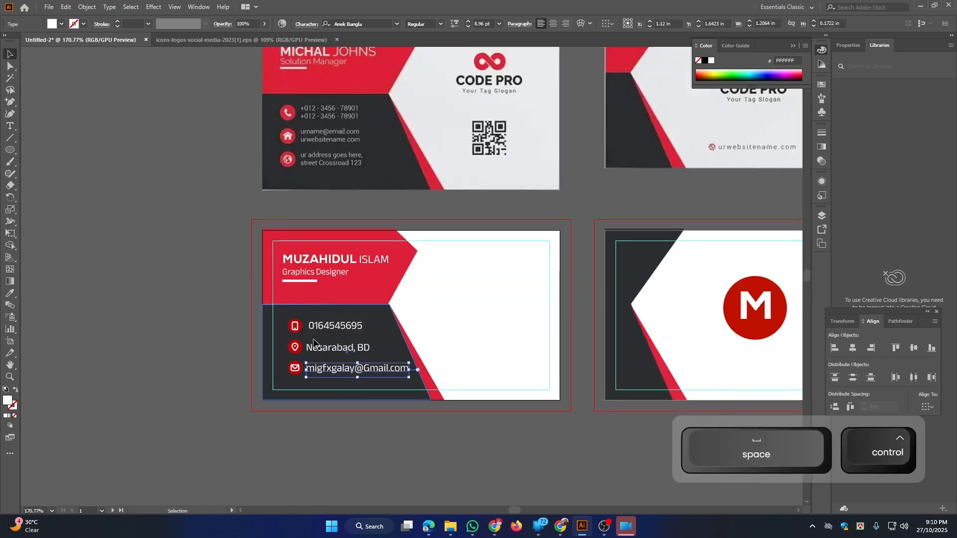
{"action": "left_click", "coordinate": [337, 327]}
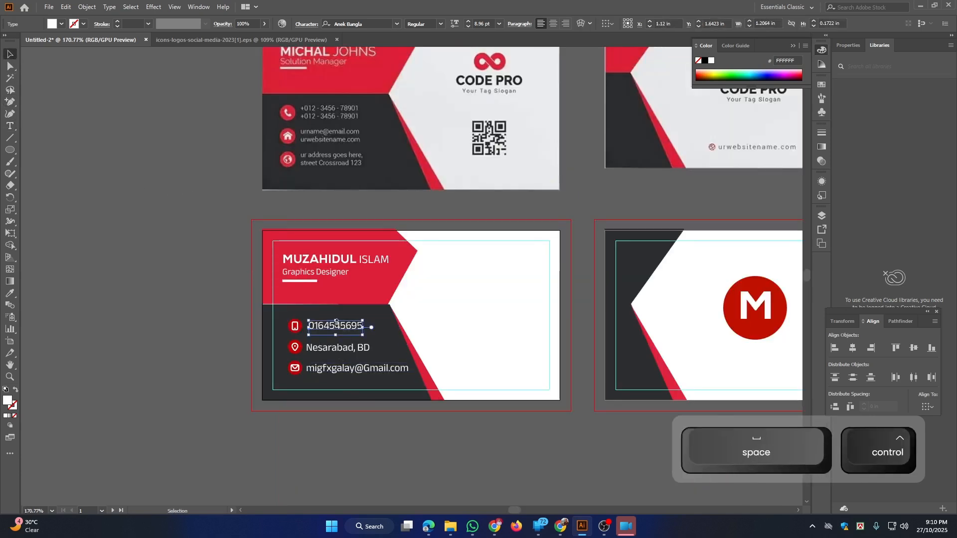
{"action": "left_click", "coordinate": [468, 25]}
{"action": "left_click", "coordinate": [468, 26]}
{"action": "left_click", "coordinate": [467, 26]}
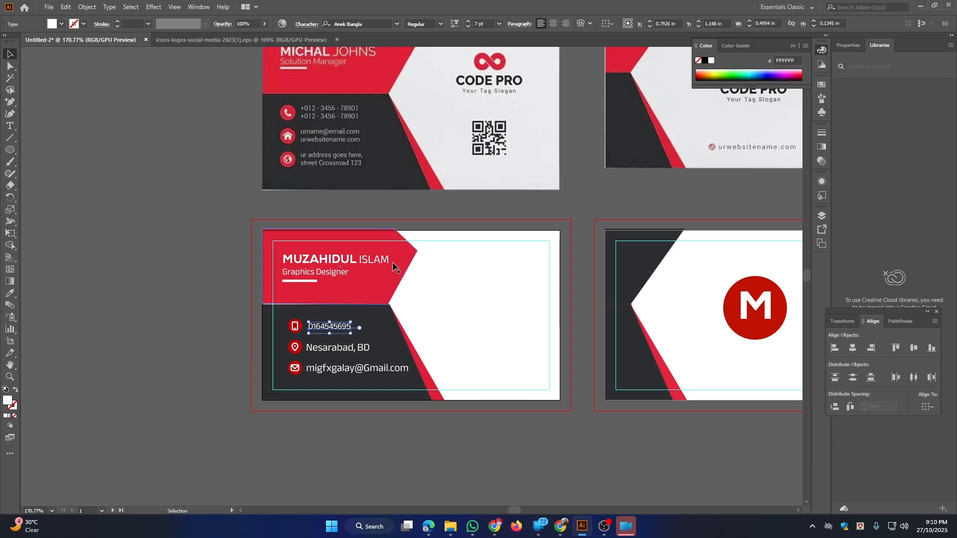
{"action": "left_click", "coordinate": [333, 353]}
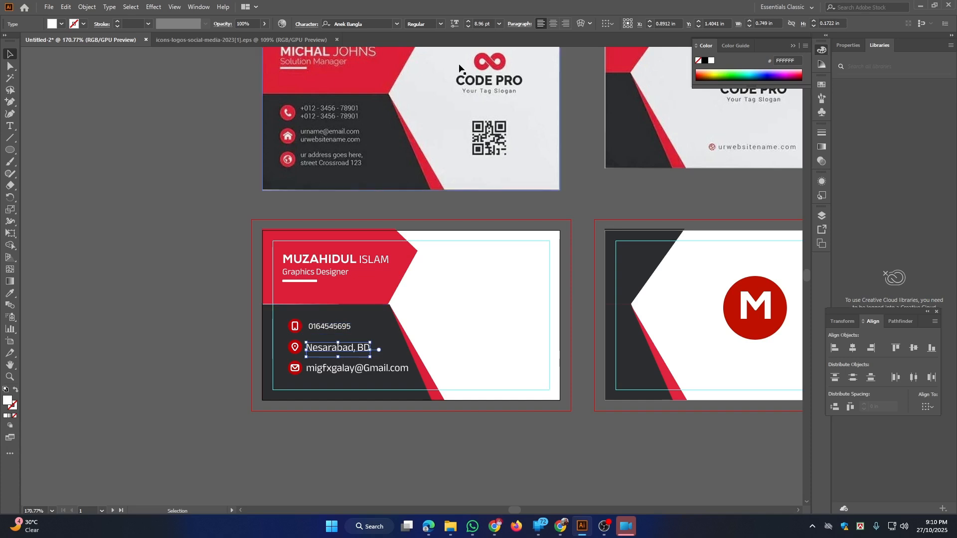
{"action": "left_click", "coordinate": [471, 26]}
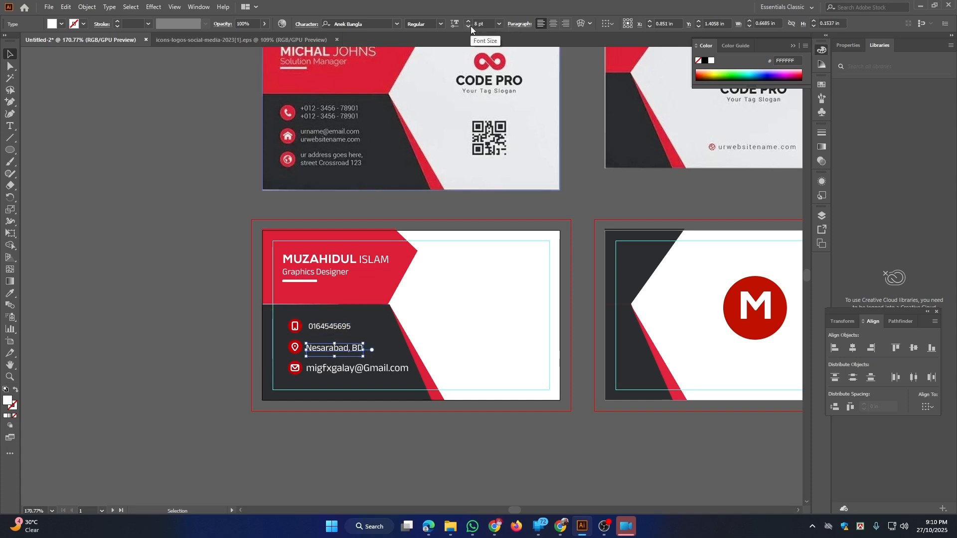
{"action": "left_click", "coordinate": [470, 26]}
{"action": "left_click", "coordinate": [351, 371]}
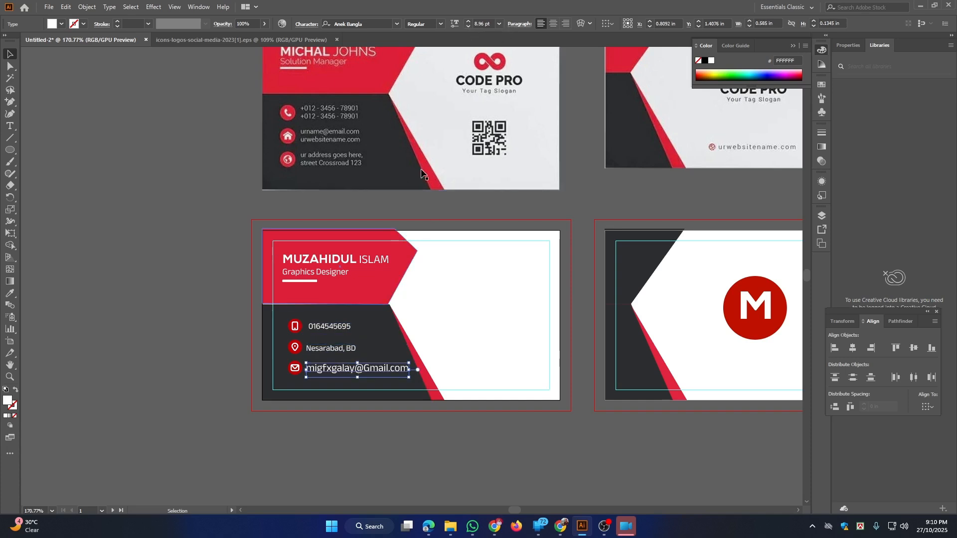
{"action": "left_click", "coordinate": [467, 28]}
{"action": "left_click", "coordinate": [467, 28]}
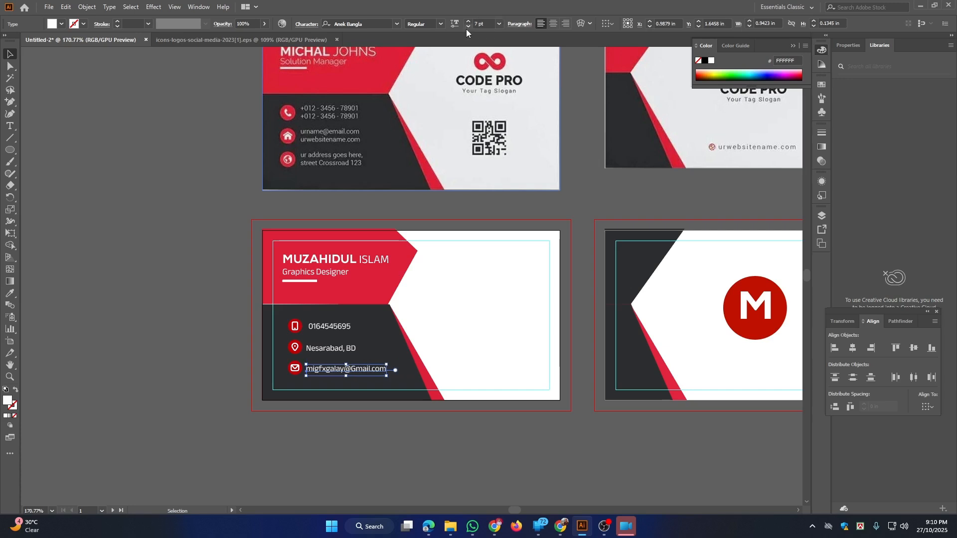
Copy a QR code image from the browser's image search results
{"action": "left_click", "coordinate": [353, 273]}
{"action": "left_click_drag", "start_coordinate": [343, 359], "coordinate": [317, 356]}
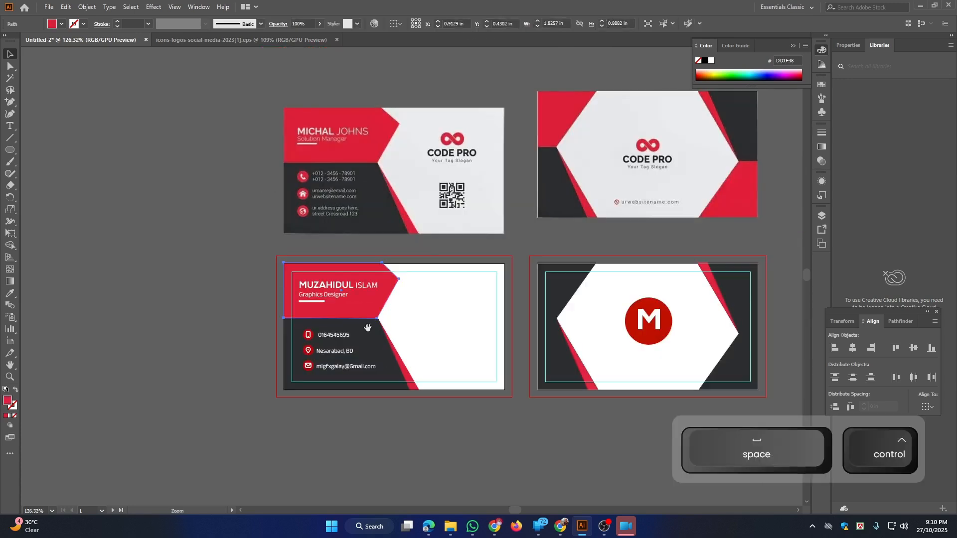
{"action": "left_click_drag", "start_coordinate": [415, 316], "coordinate": [392, 317]}
{"action": "left_click", "coordinate": [414, 195]}
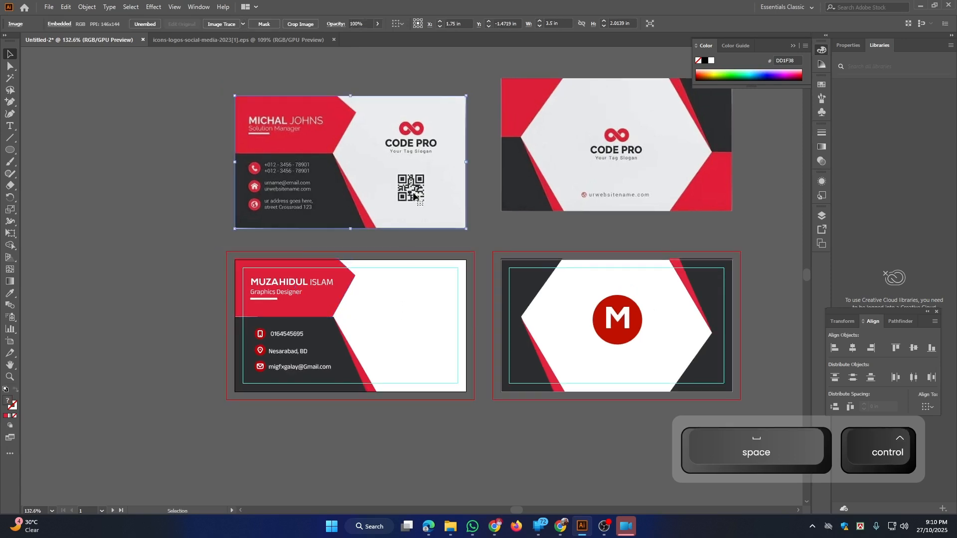
{"action": "left_click_drag", "start_coordinate": [510, 223], "coordinate": [499, 223]}
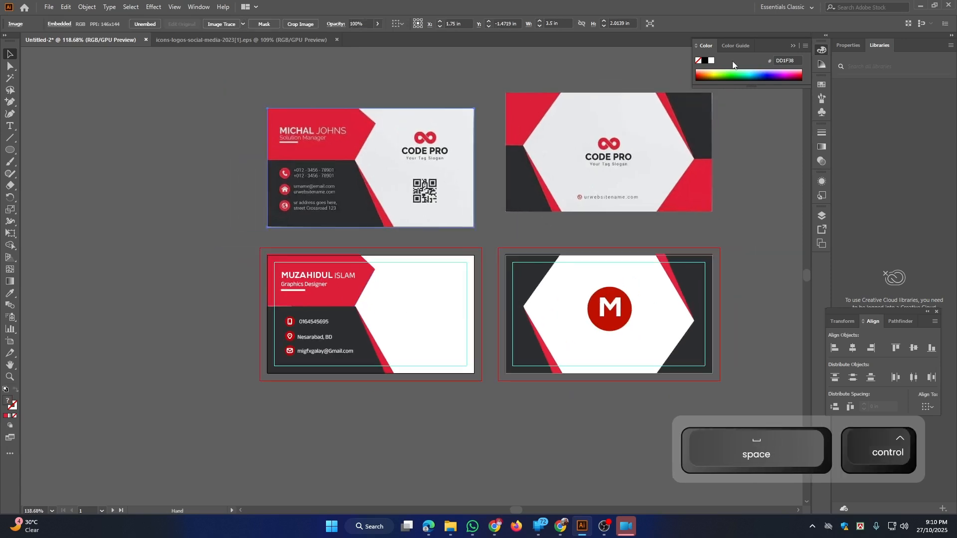
{"action": "left_click", "coordinate": [919, 6]}
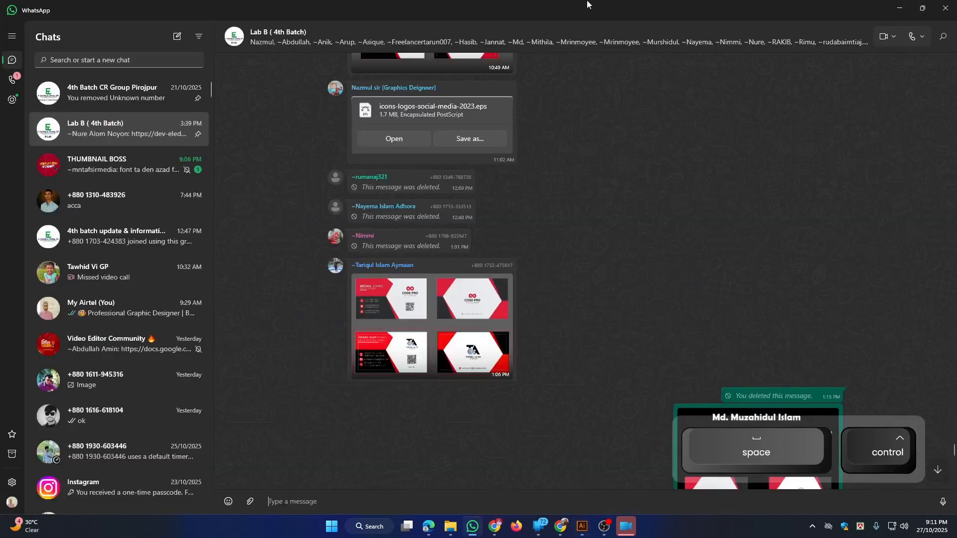
{"action": "left_click", "coordinate": [901, 9]}
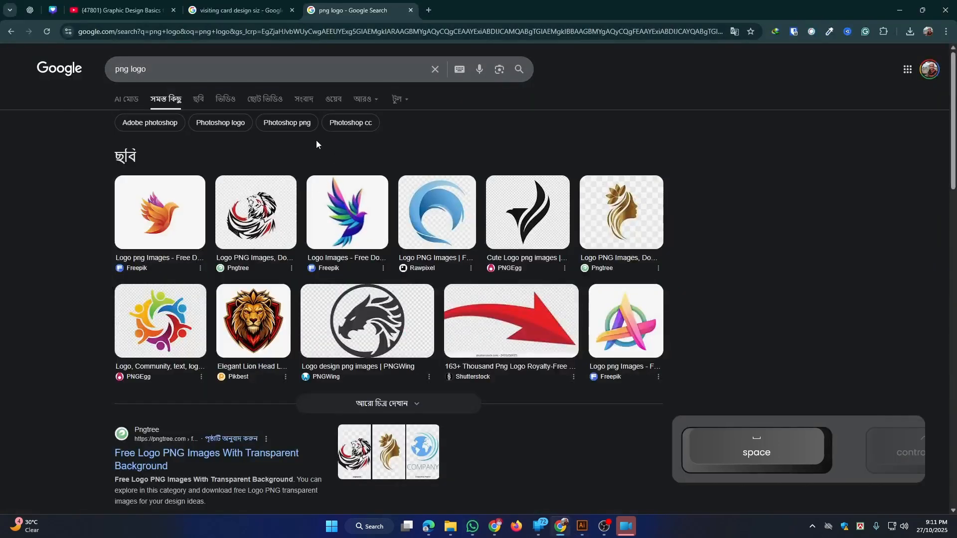
{"action": "right_click", "coordinate": [737, 265]}
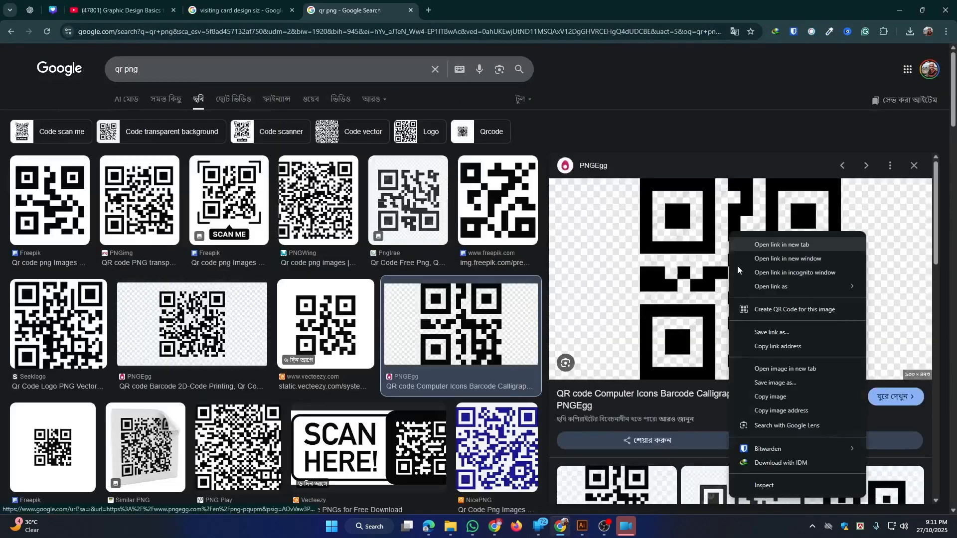
{"action": "left_click", "coordinate": [765, 398]}
{"action": "left_click", "coordinate": [582, 527]}
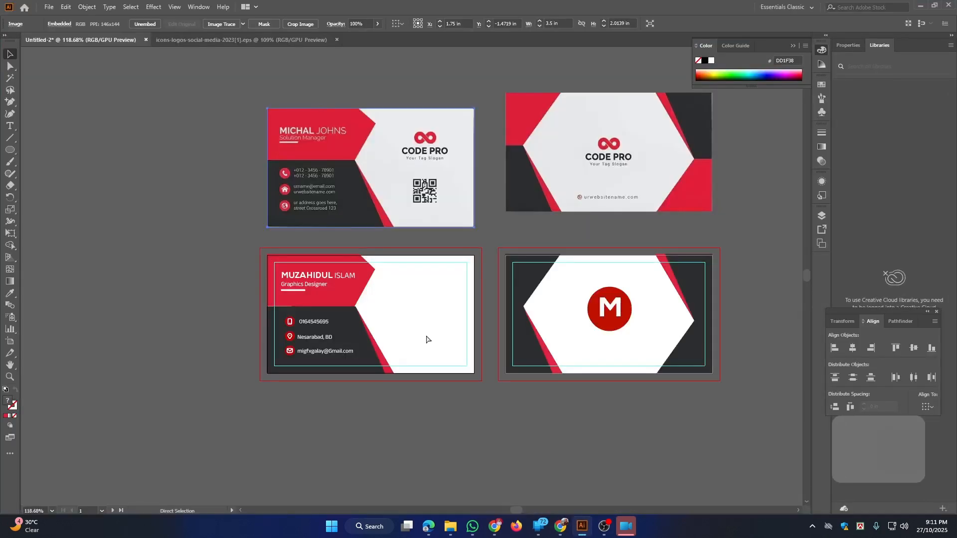
Paste the QR code image into the document, then delete it
{"action": "key", "text": "ctrl+v"}
{"action": "left_click_drag", "start_coordinate": [502, 317], "coordinate": [221, 263]}
{"action": "left_click_drag", "start_coordinate": [327, 272], "coordinate": [306, 301]}
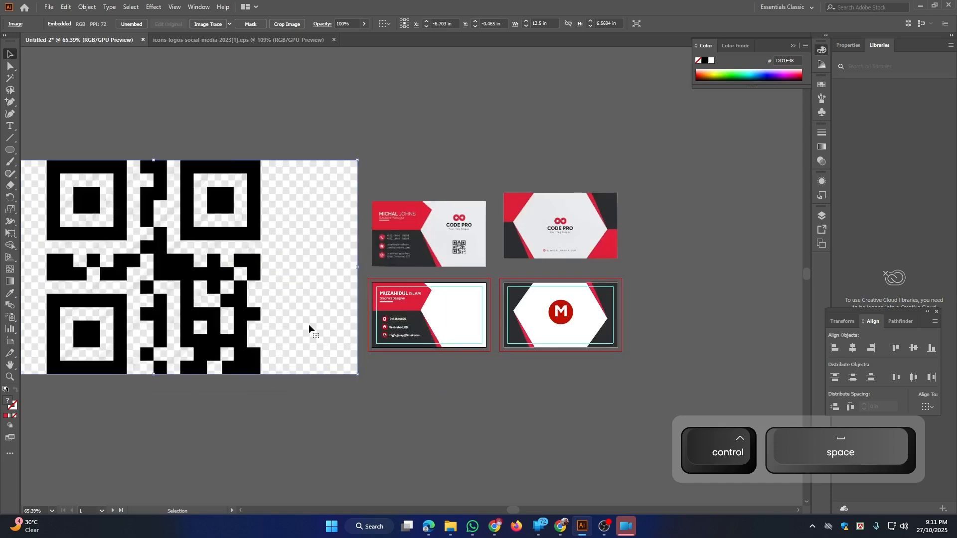
{"action": "key", "text": "Delete"}
Copy the red M circle and letter onto the front card's white area
{"action": "left_click_drag", "start_coordinate": [436, 312], "coordinate": [545, 398]}
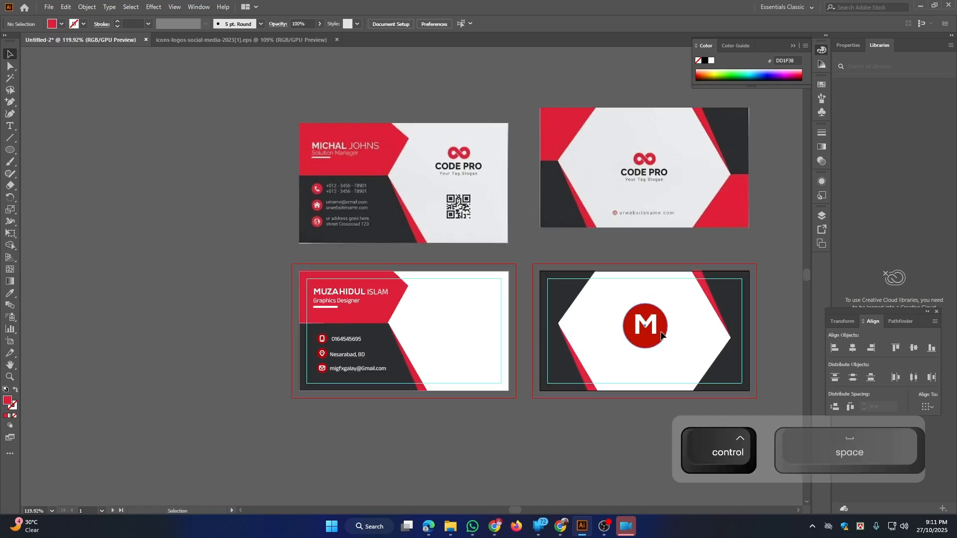
{"action": "left_click", "coordinate": [653, 327], "text": "shift"}
{"action": "left_click", "coordinate": [650, 325], "text": "shift"}
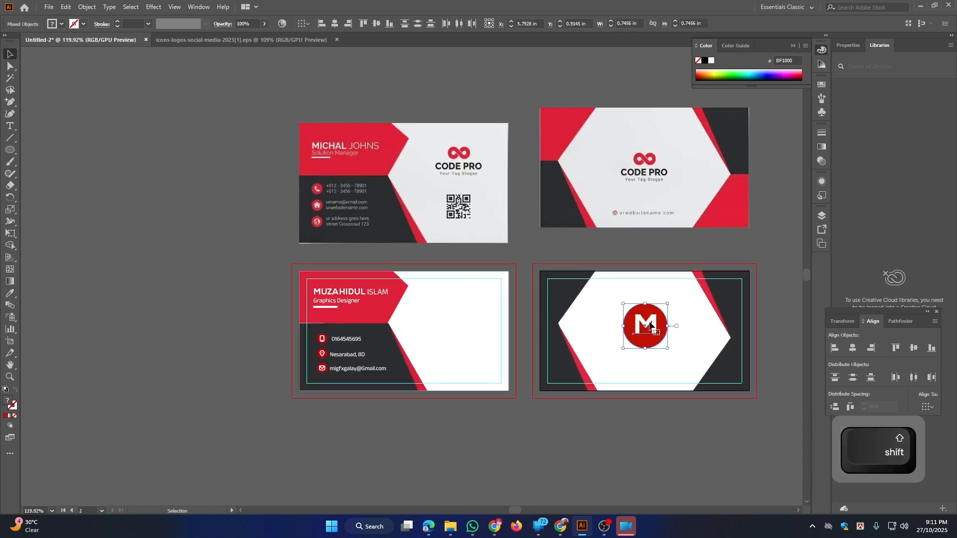
{"action": "left_click_drag", "start_coordinate": [650, 325], "coordinate": [519, 368], "text": "alt"}
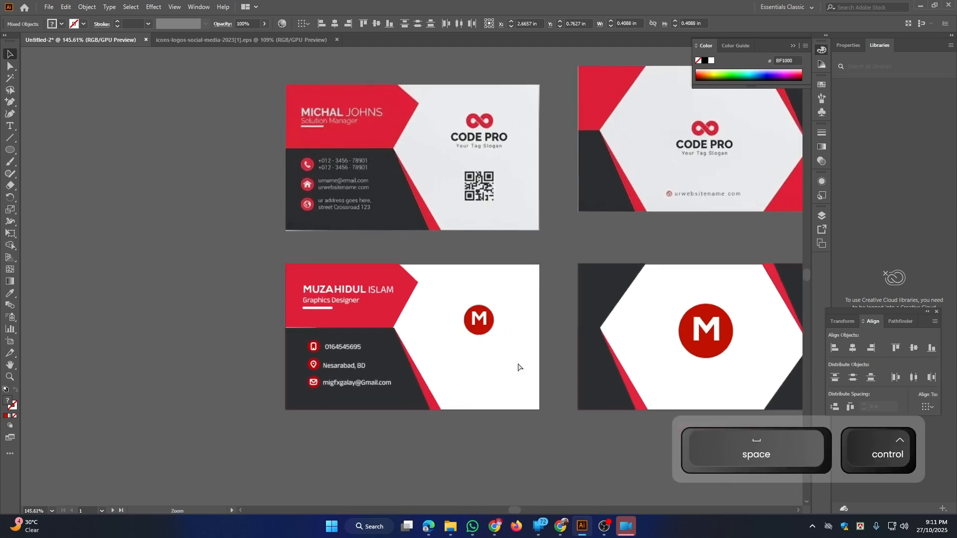
Add 'Brand name' under the front logo, make it uppercase and scale it to about 14.56 pt
{"action": "left_click", "coordinate": [11, 127]}
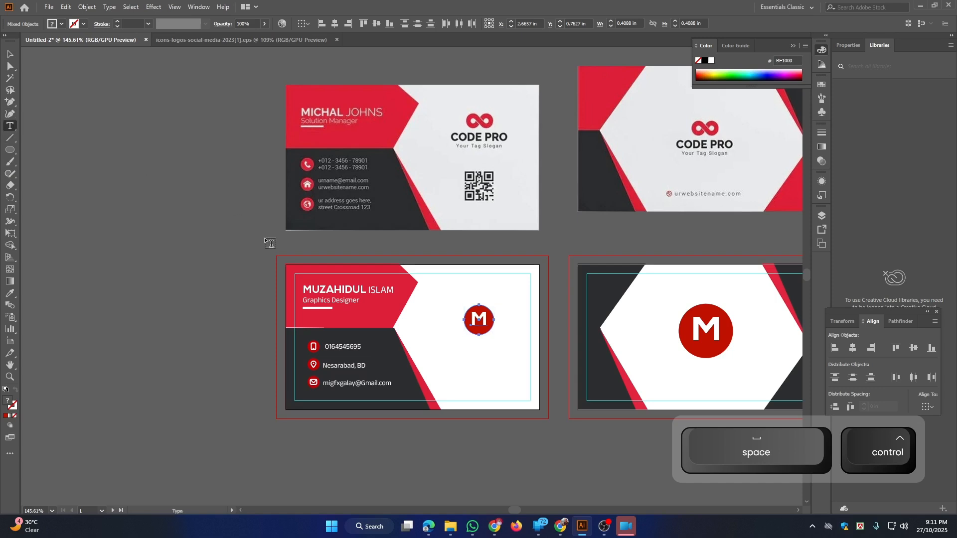
{"action": "left_click", "coordinate": [450, 338]}
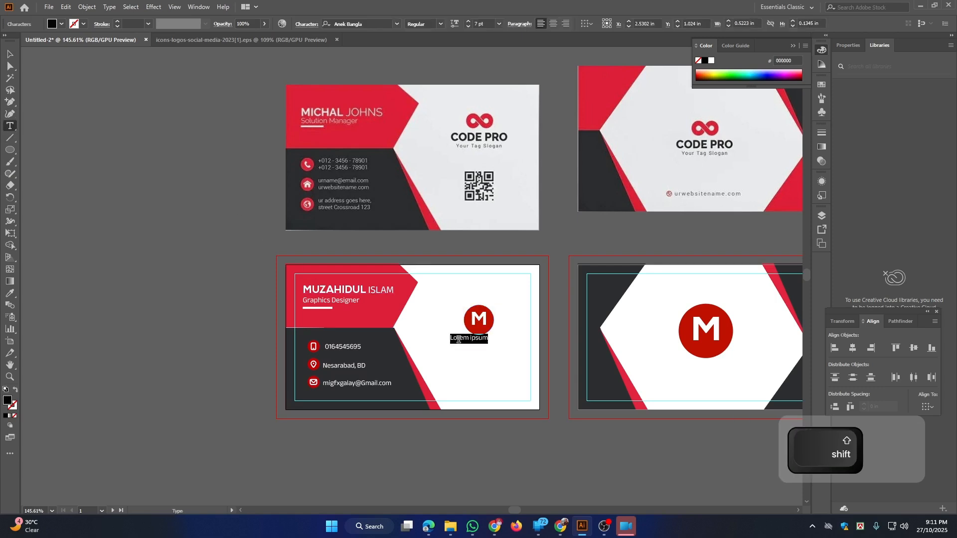
{"action": "type", "text": "Brand name"}
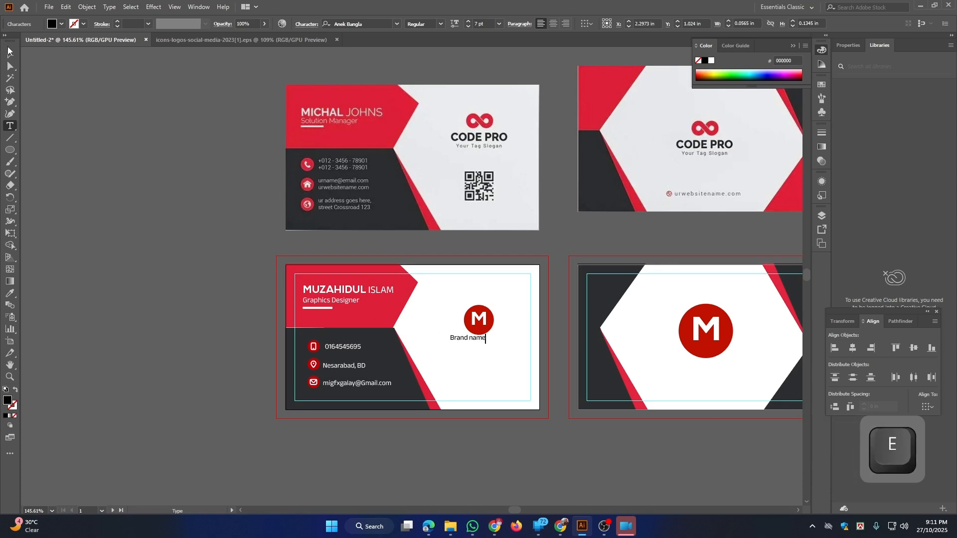
{"action": "left_click", "coordinate": [8, 55]}
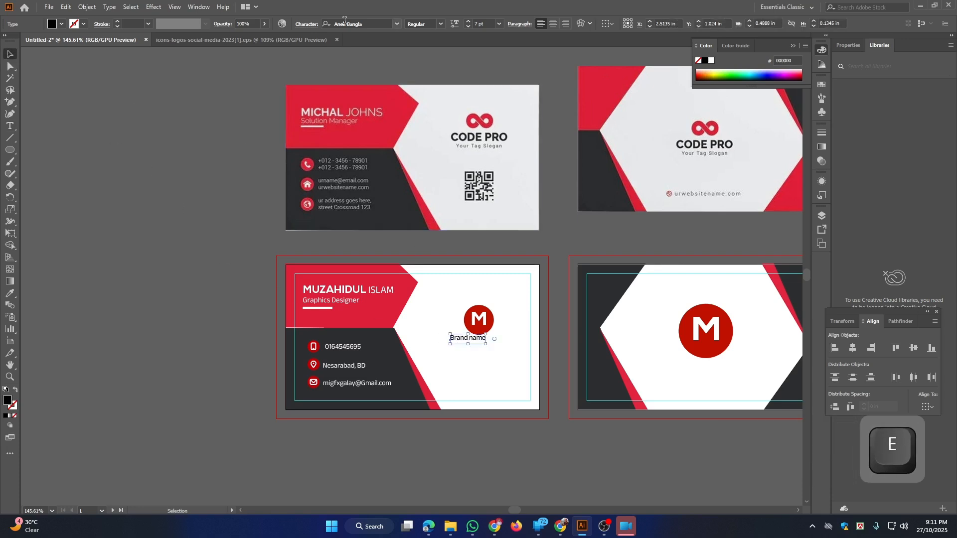
{"action": "left_click", "coordinate": [110, 7]}
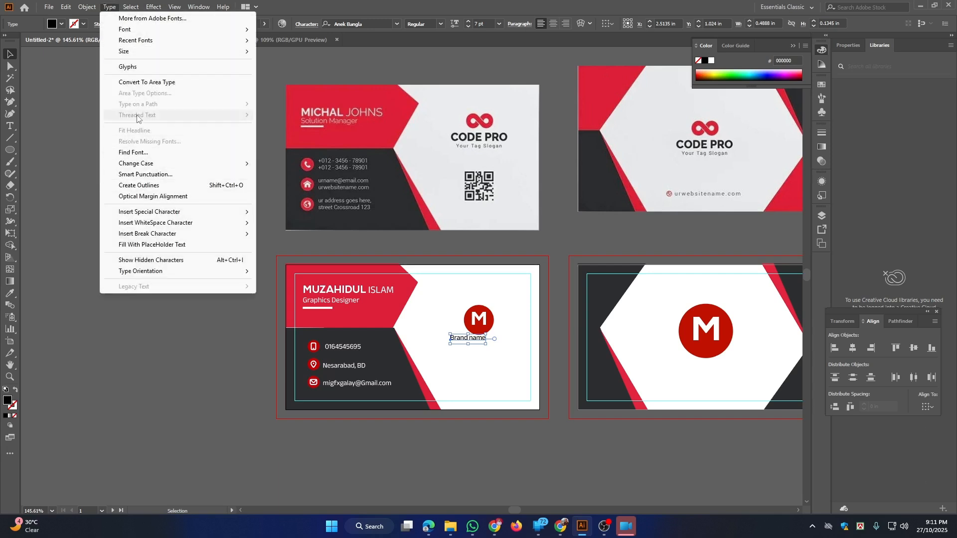
{"action": "mouse_move", "coordinate": [213, 166]}
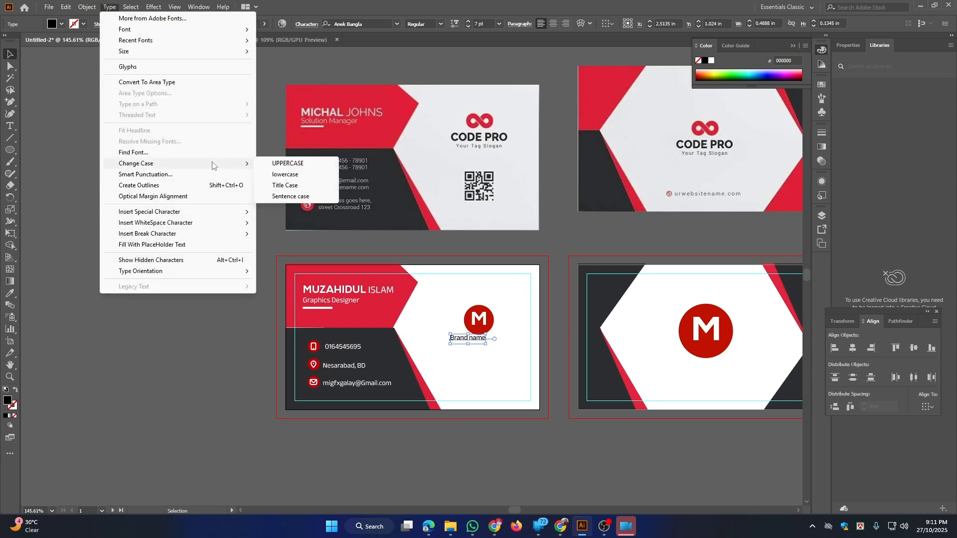
{"action": "left_click", "coordinate": [273, 163]}
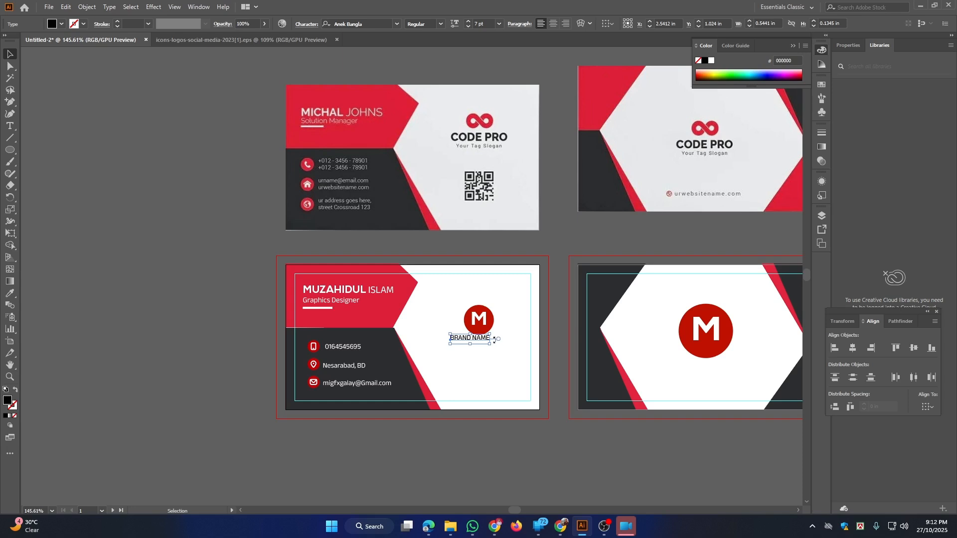
{"action": "left_click_drag", "start_coordinate": [495, 339], "coordinate": [480, 351]}
{"action": "left_click", "coordinate": [483, 380]}
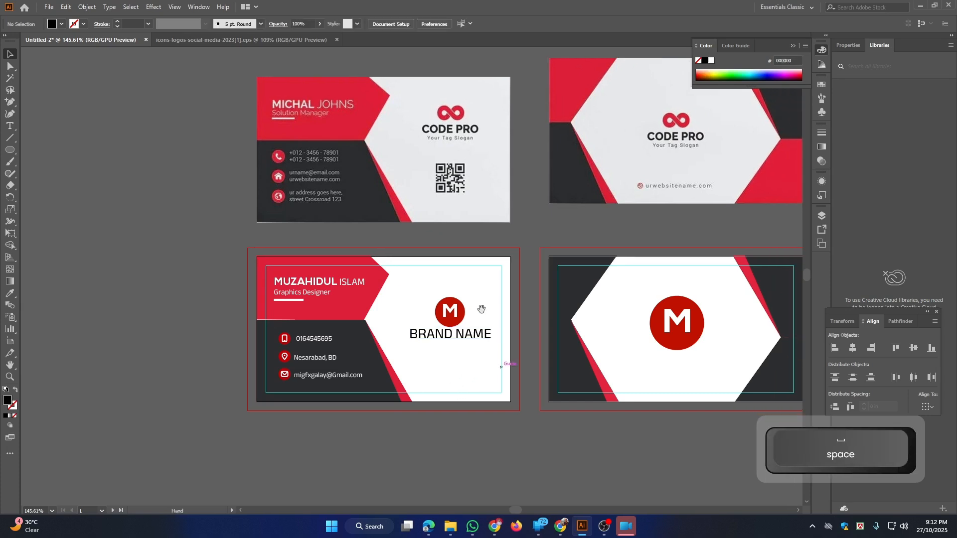
Place a copy of BRAND NAME under the back card's logo
{"action": "left_click_drag", "start_coordinate": [523, 267], "coordinate": [428, 251]}
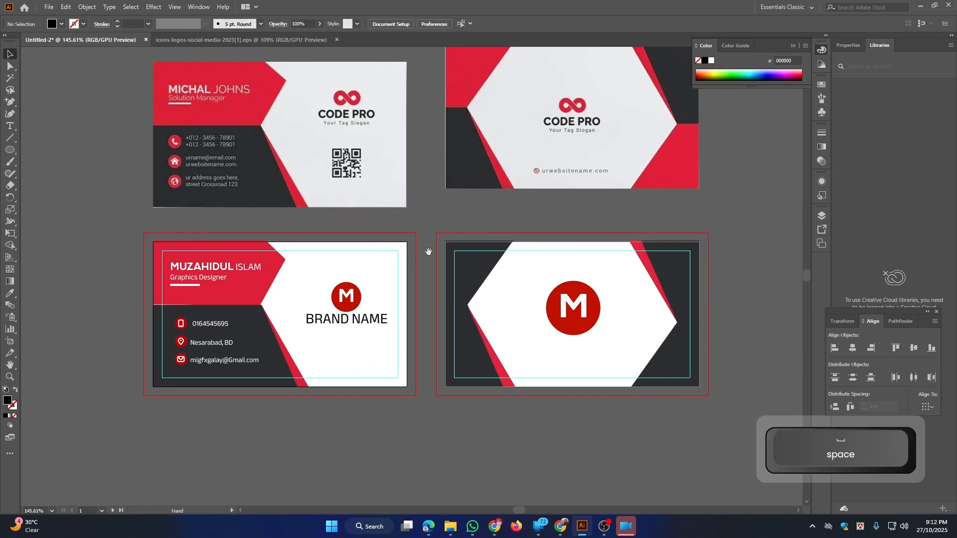
{"action": "left_click_drag", "start_coordinate": [542, 290], "coordinate": [498, 281]}
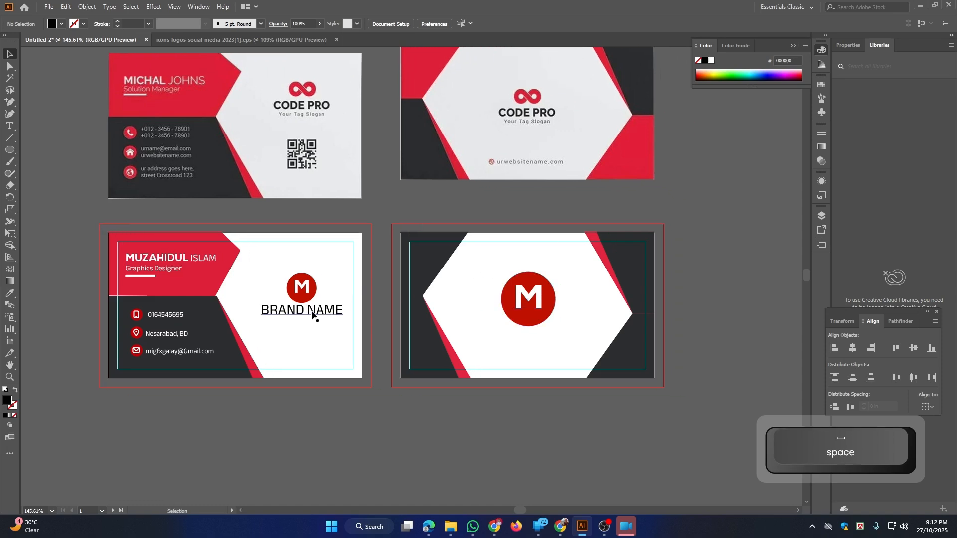
{"action": "left_click_drag", "start_coordinate": [311, 314], "coordinate": [537, 338]}
{"action": "left_click_drag", "start_coordinate": [635, 281], "coordinate": [603, 289]}
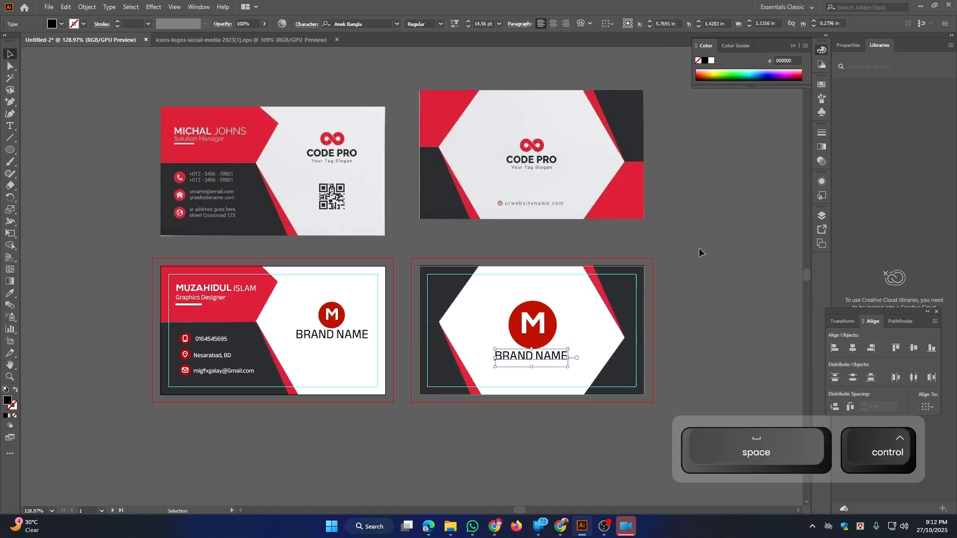